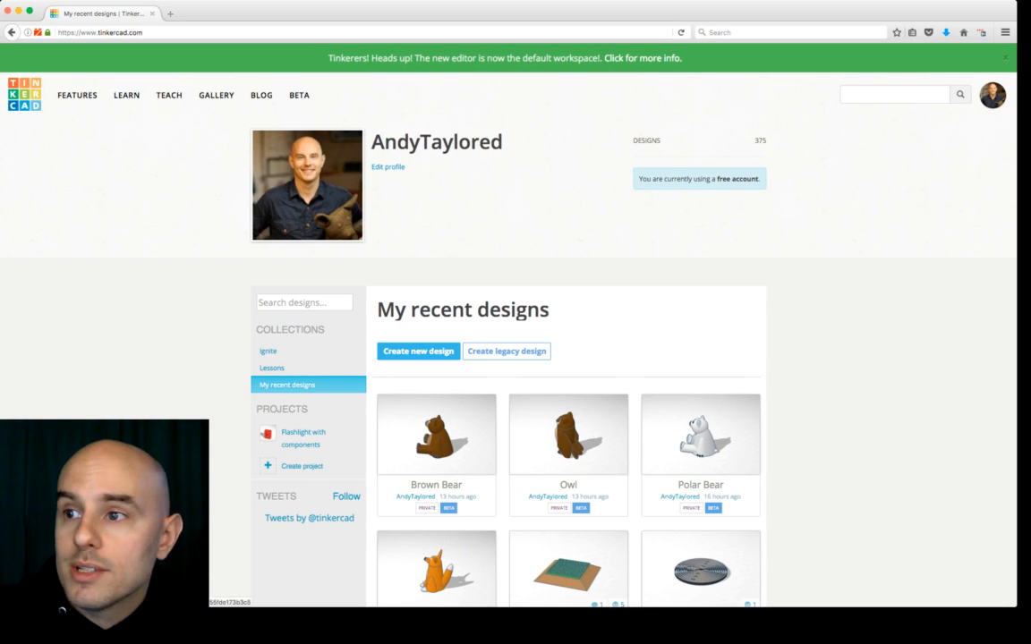
Step: Open a new design in the editor and open the shape import dialog
mouse_move(568, 434)
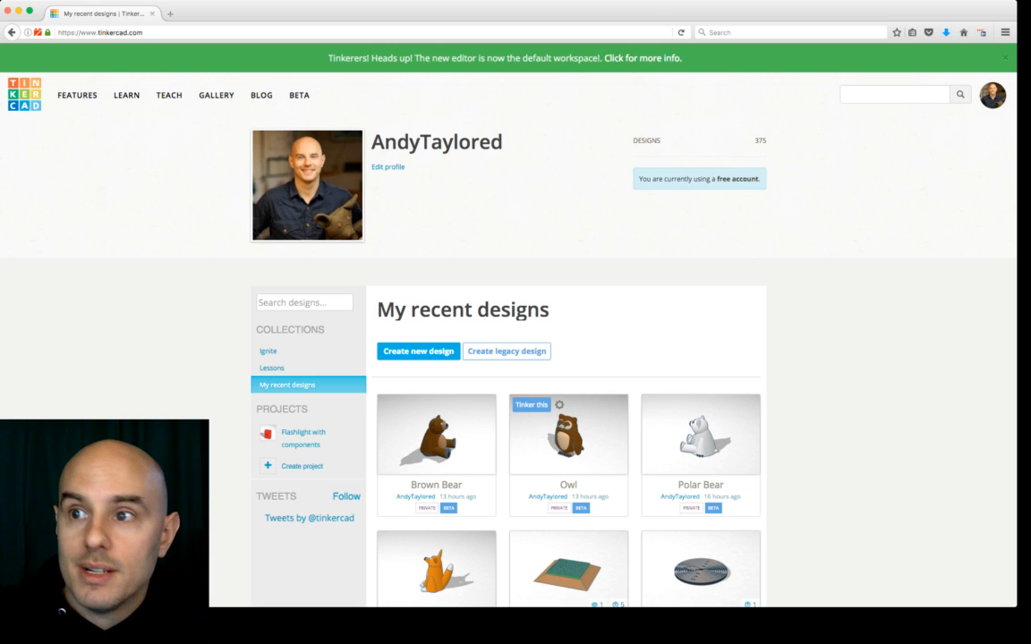
left_click(569, 434)
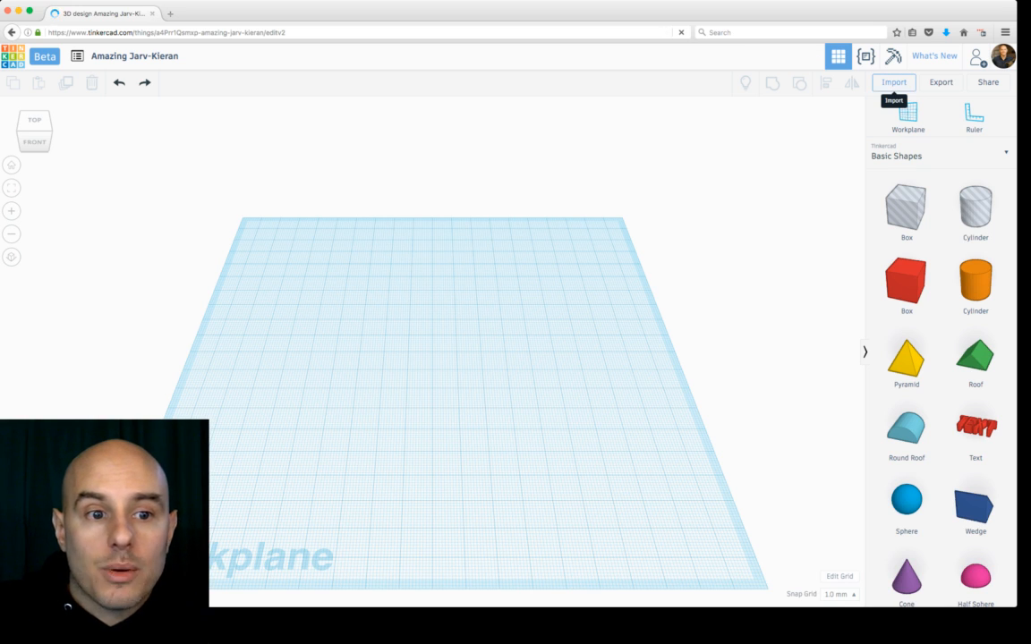
left_click(894, 81)
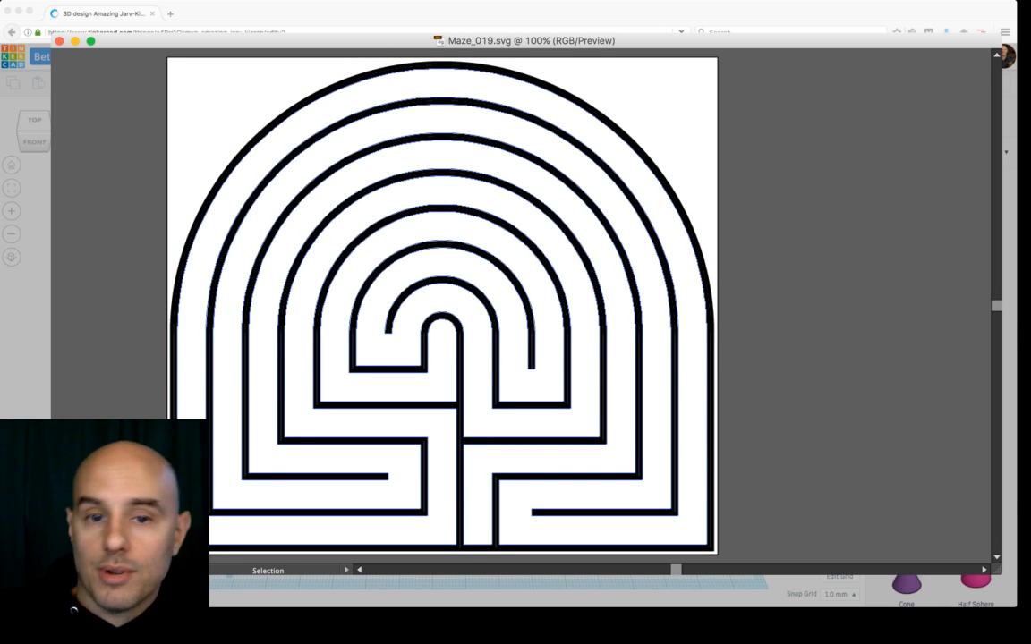
Step: Import Maze_019_lines.svg into the workplane at scale 100
left_click(374, 77)
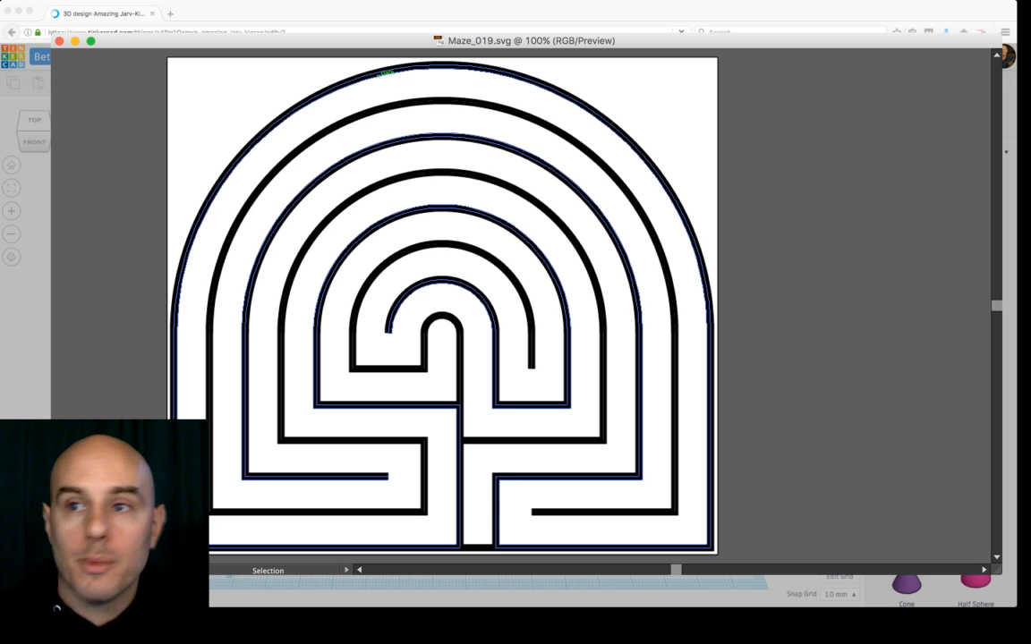
left_click(337, 86)
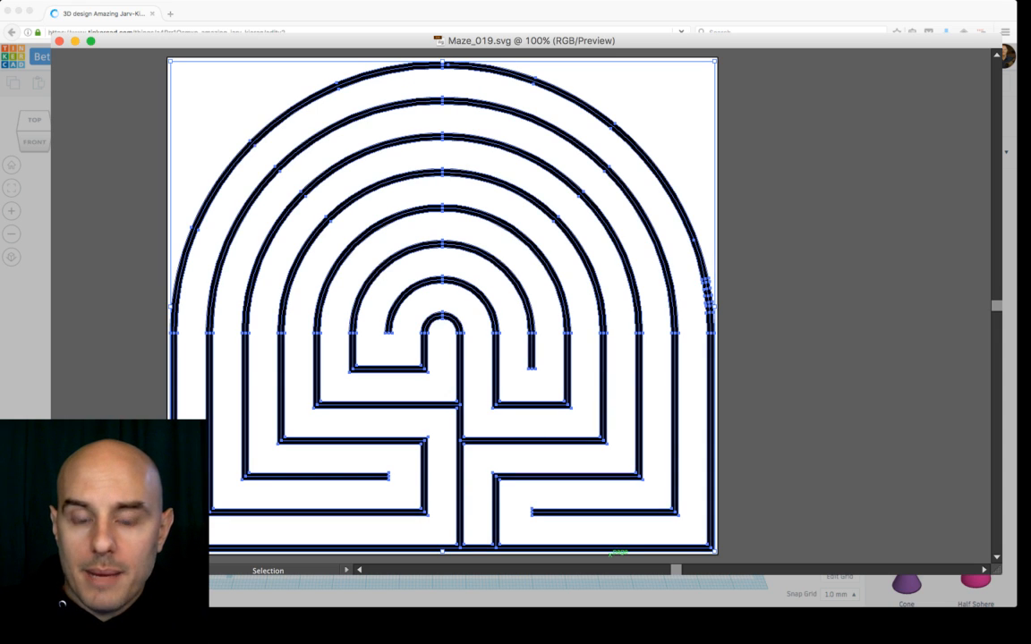
key("super+Tab")
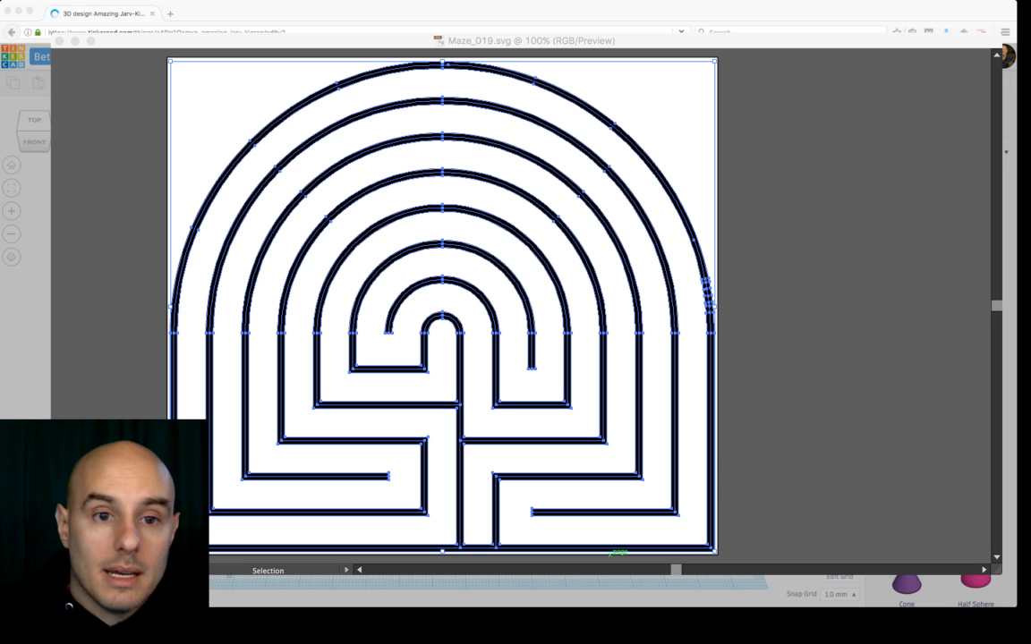
key("super+Tab")
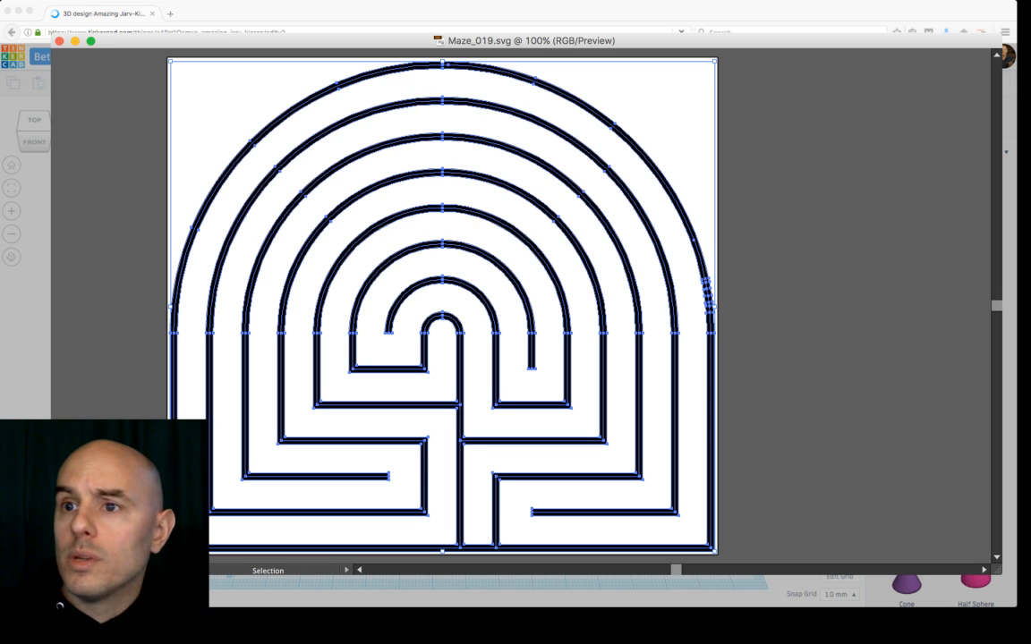
key("super+Tab")
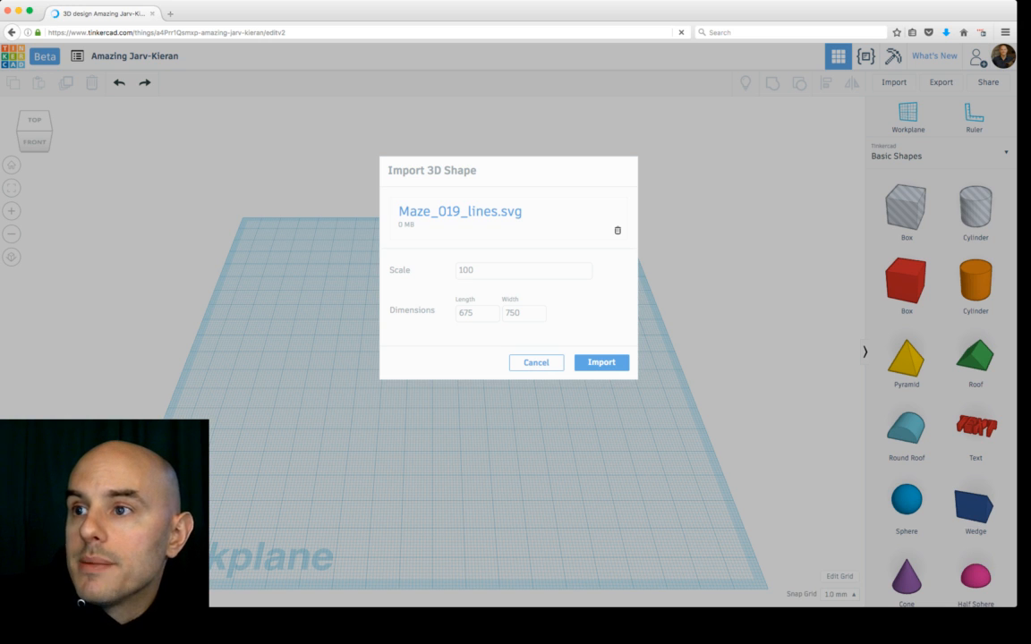
left_click(602, 363)
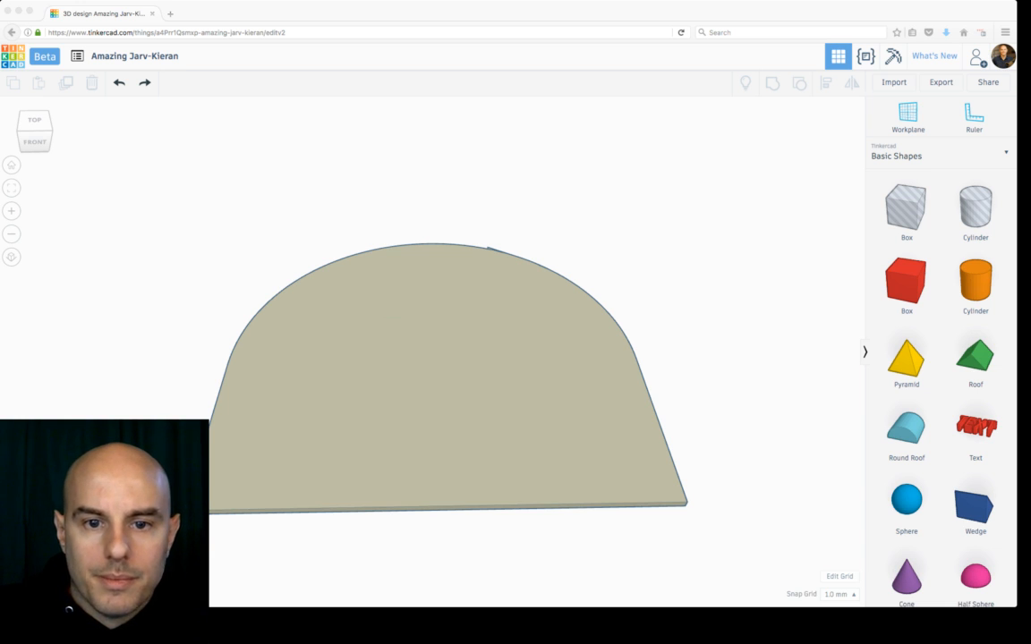
Step: Switch to Illustrator, convert the maze's stroked lines into filled black shapes, and save Maze_019.svg
key("super+Tab")
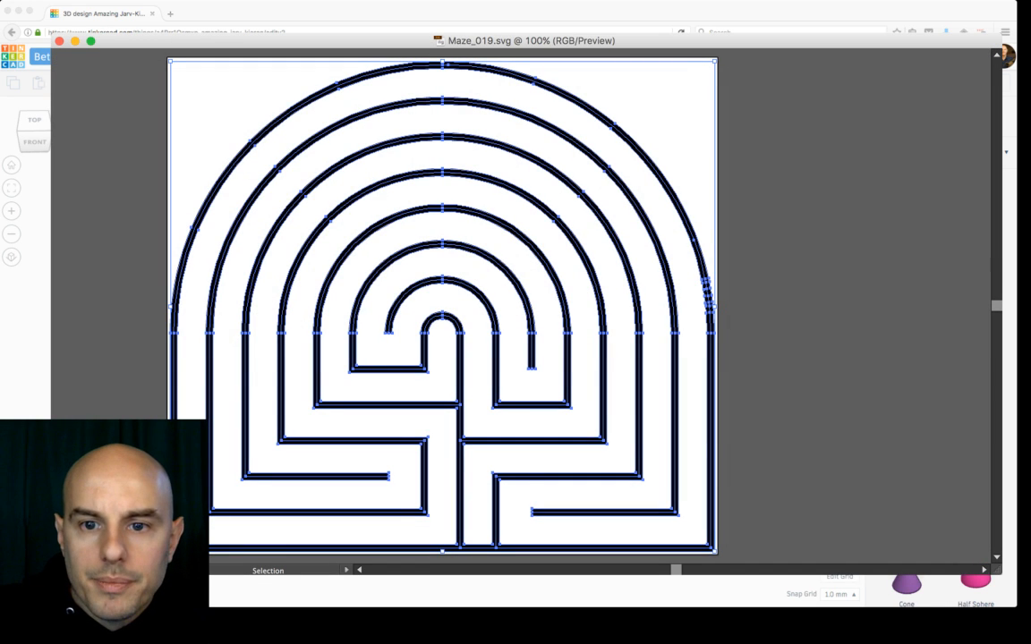
key("shift+super+a")
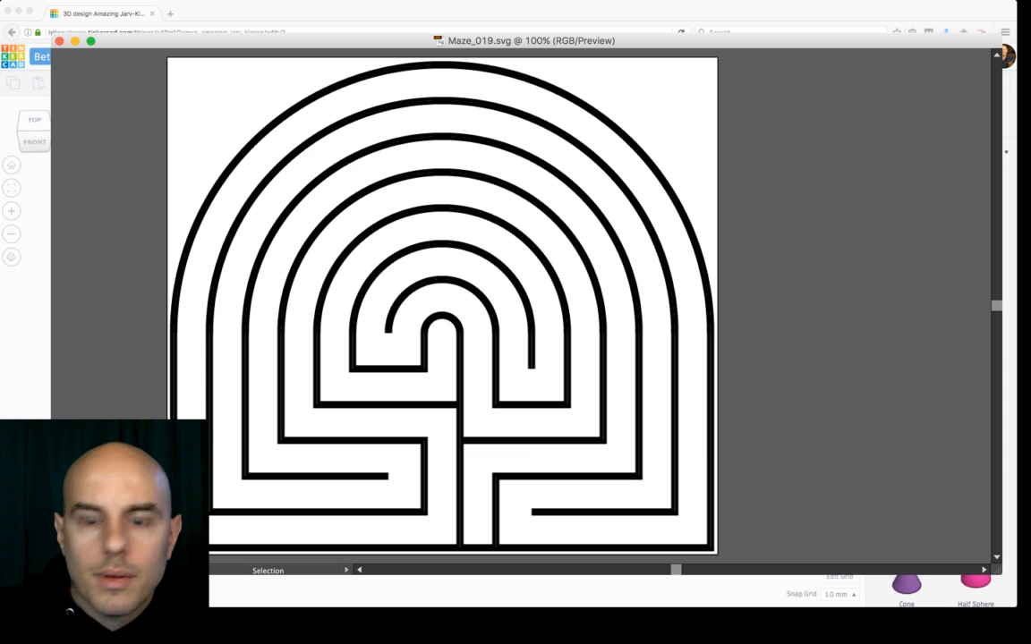
key("super+a")
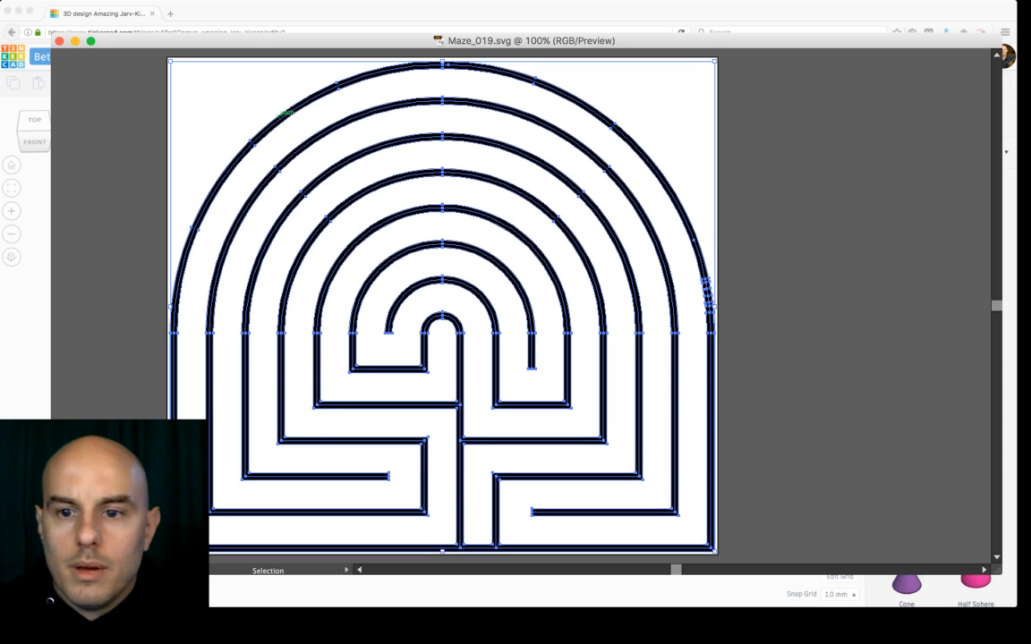
key("super+c")
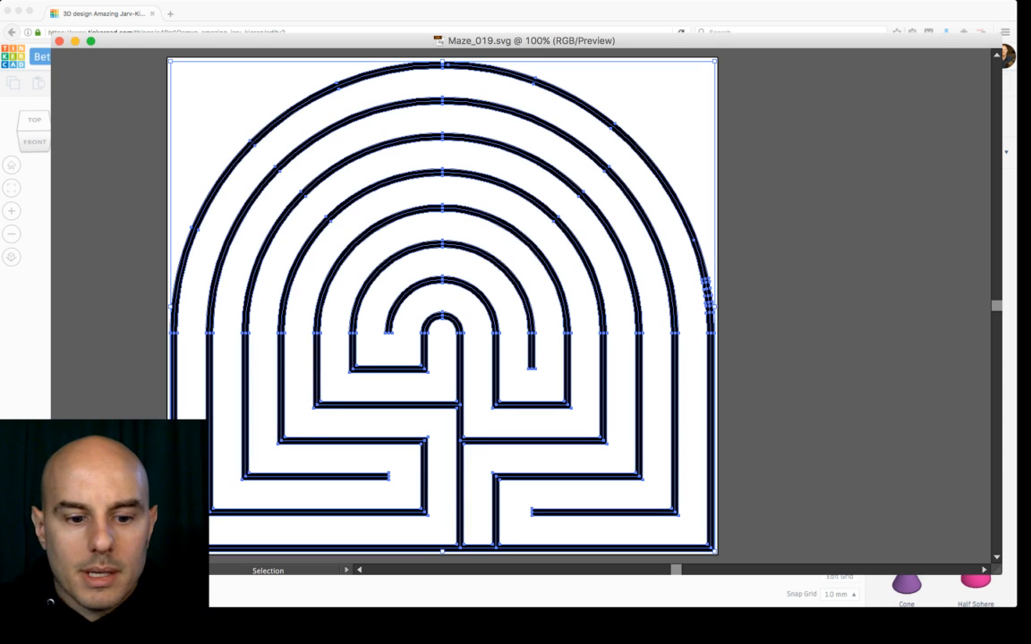
key("super+z")
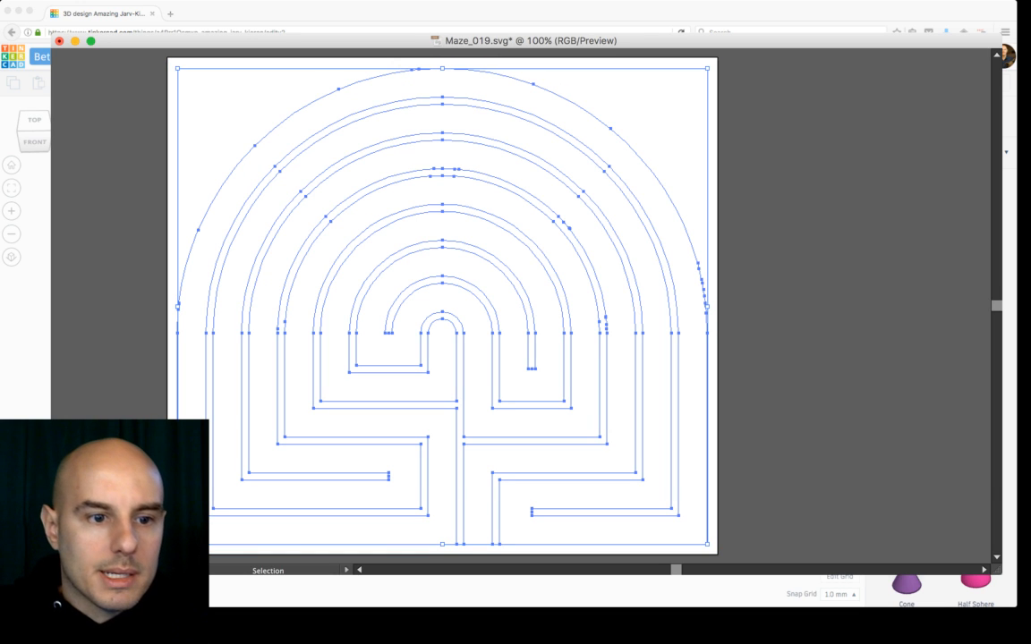
key("d")
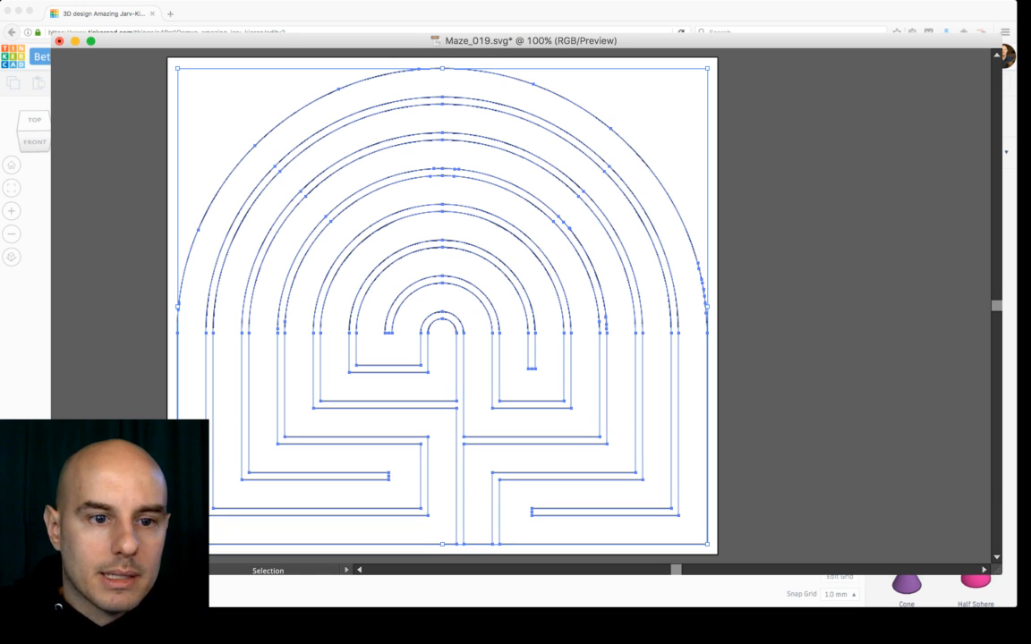
key("shift+x")
key("super+shift+a")
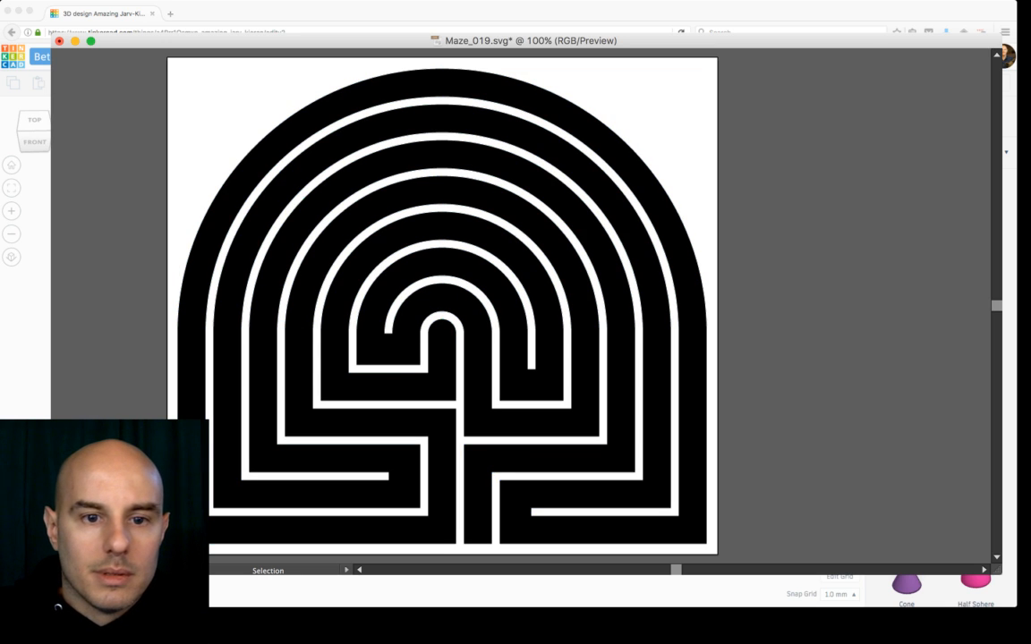
key("super+a")
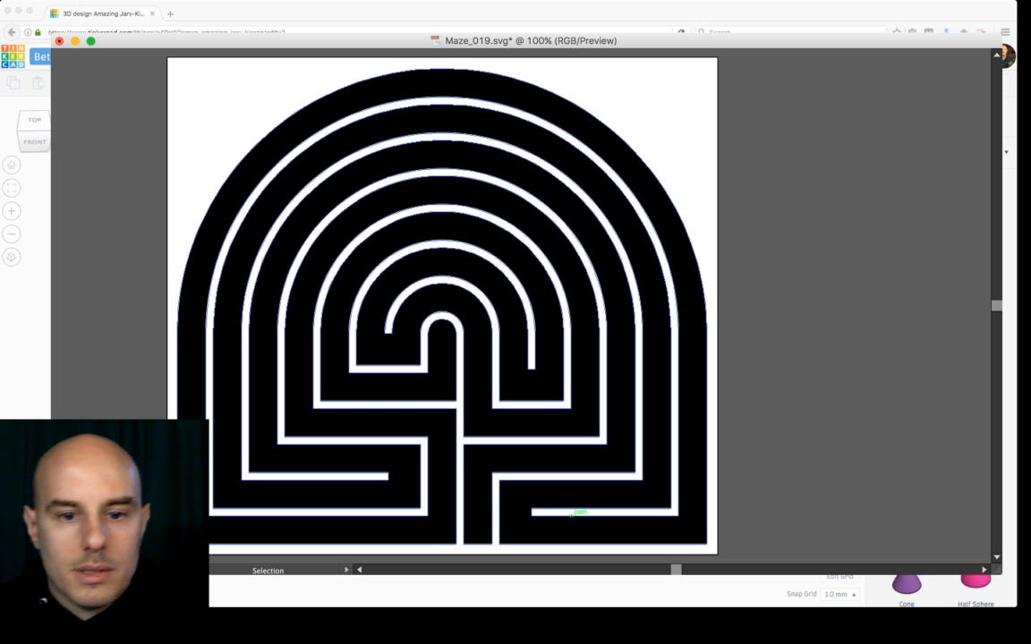
key("super+s")
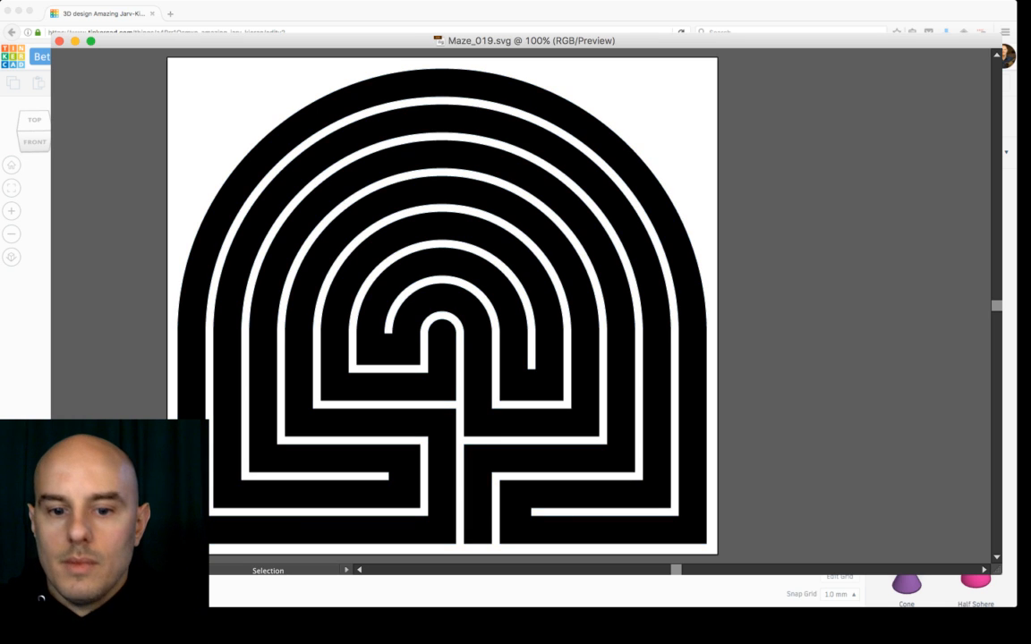
Step: Switch back to the browser and delete the imported outline shape from the workplane
key("super+Tab")
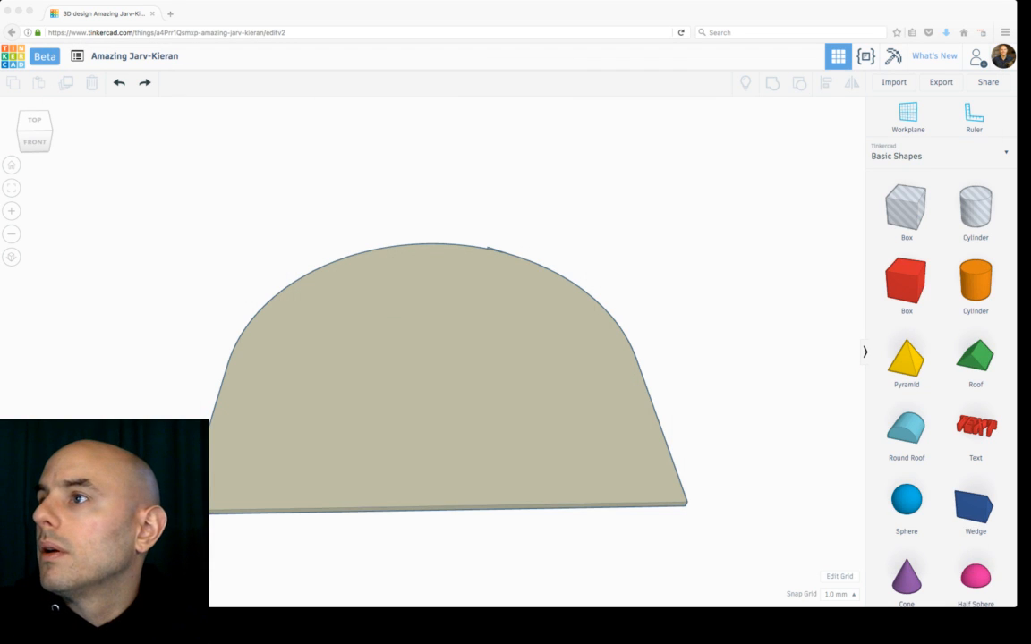
left_click(429, 375)
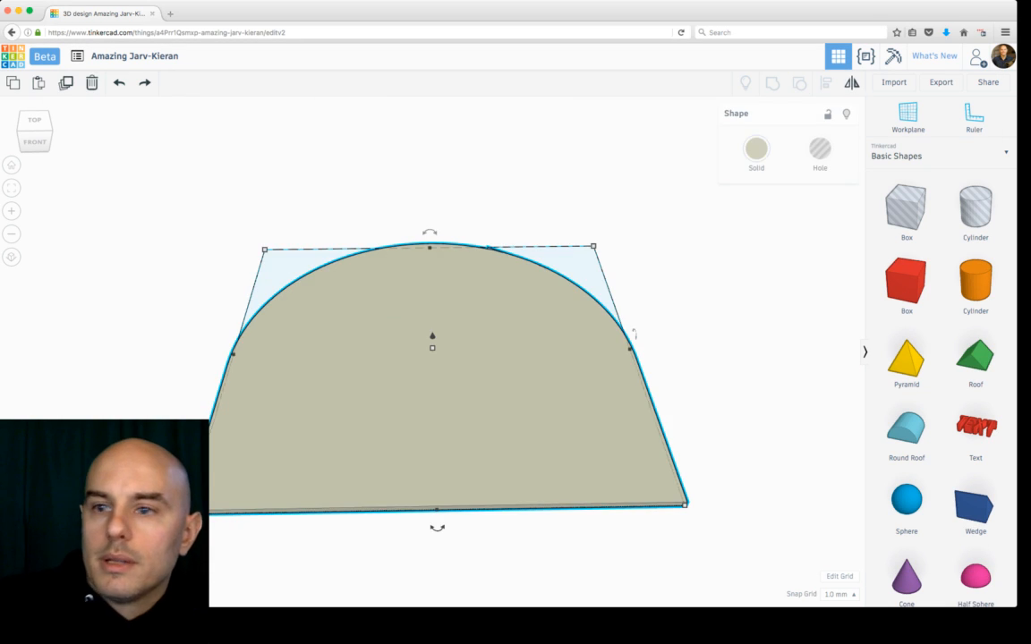
key("Delete")
Step: Import the saved Maze_019.svg file into the design
left_click(894, 81)
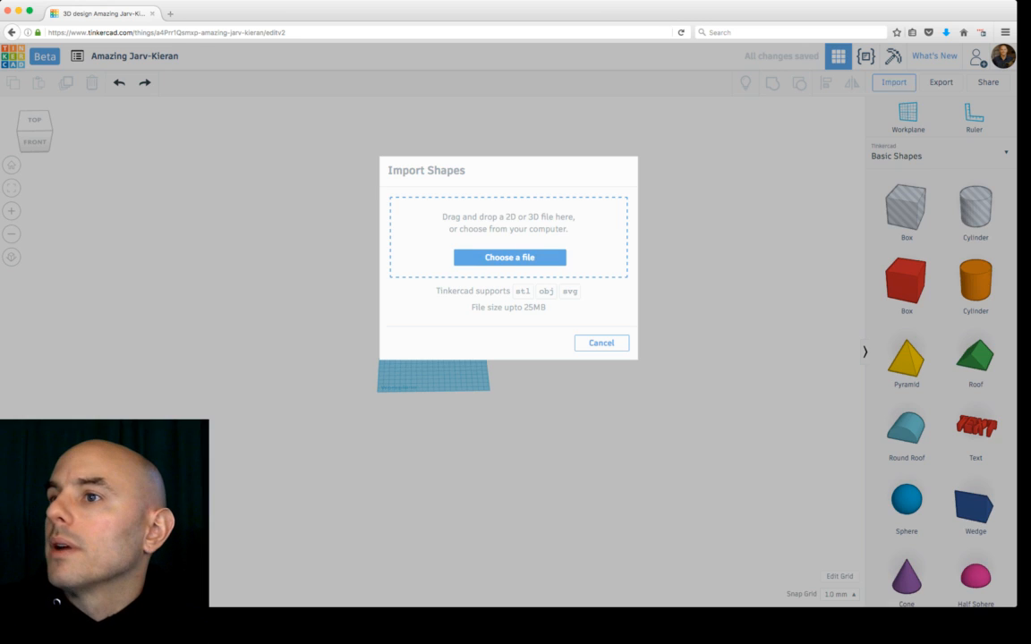
left_click(510, 258)
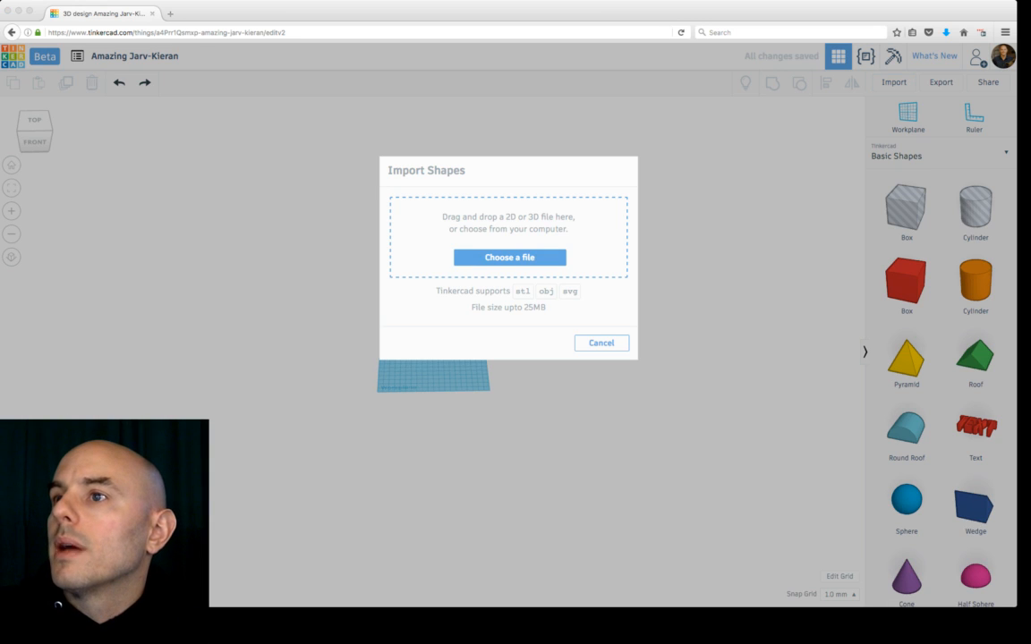
key("Return")
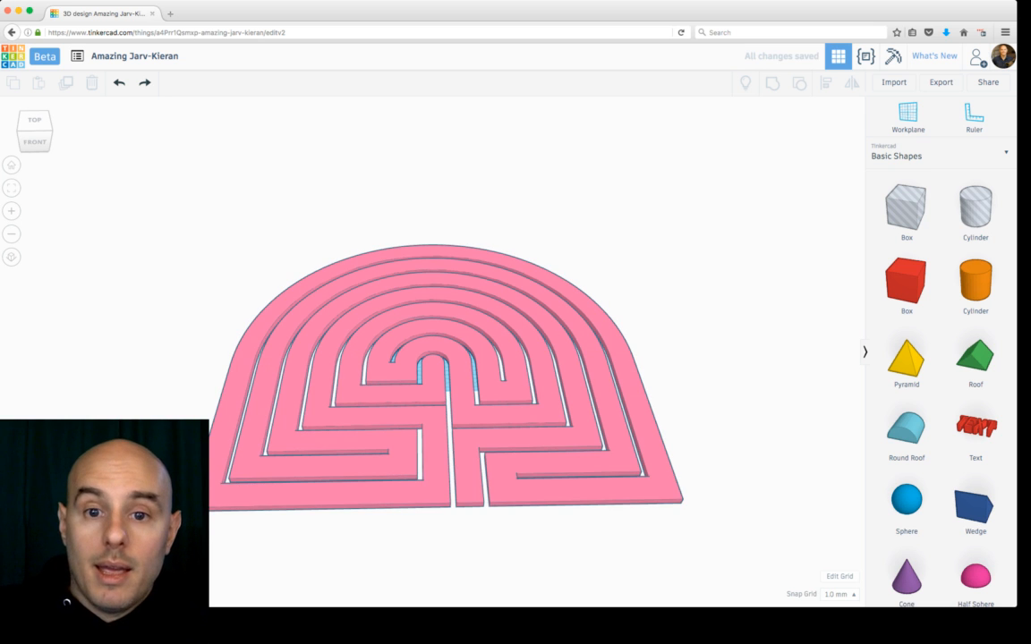
Step: Raise the maze shape's height to about 213 mm
right_click_drag(537, 358, 447, 394)
scroll(435, 358, "down", 2)
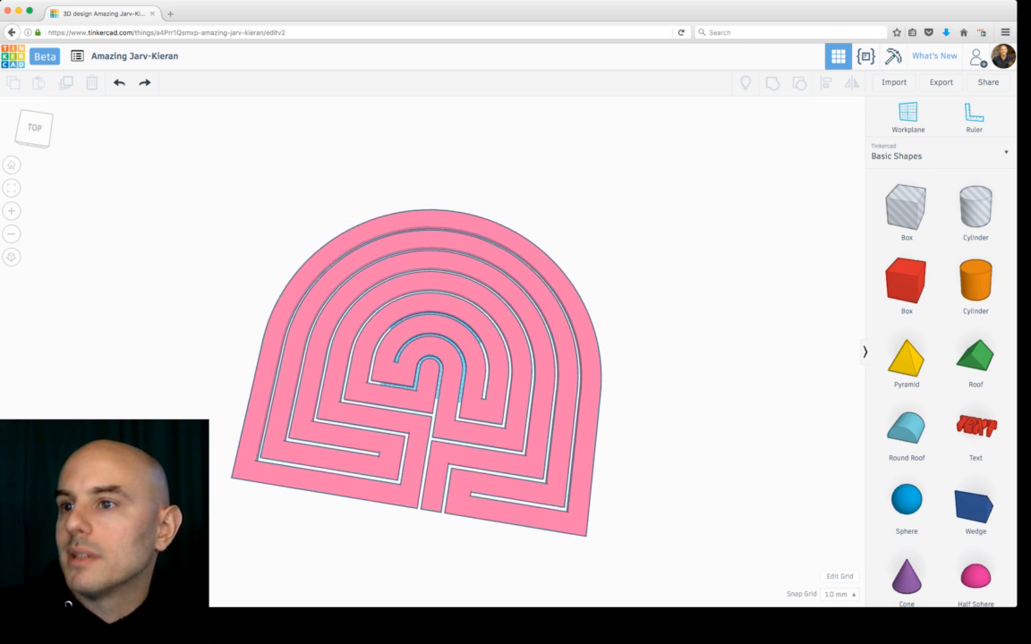
right_click_drag(435, 358, 435, 301)
left_click(434, 301)
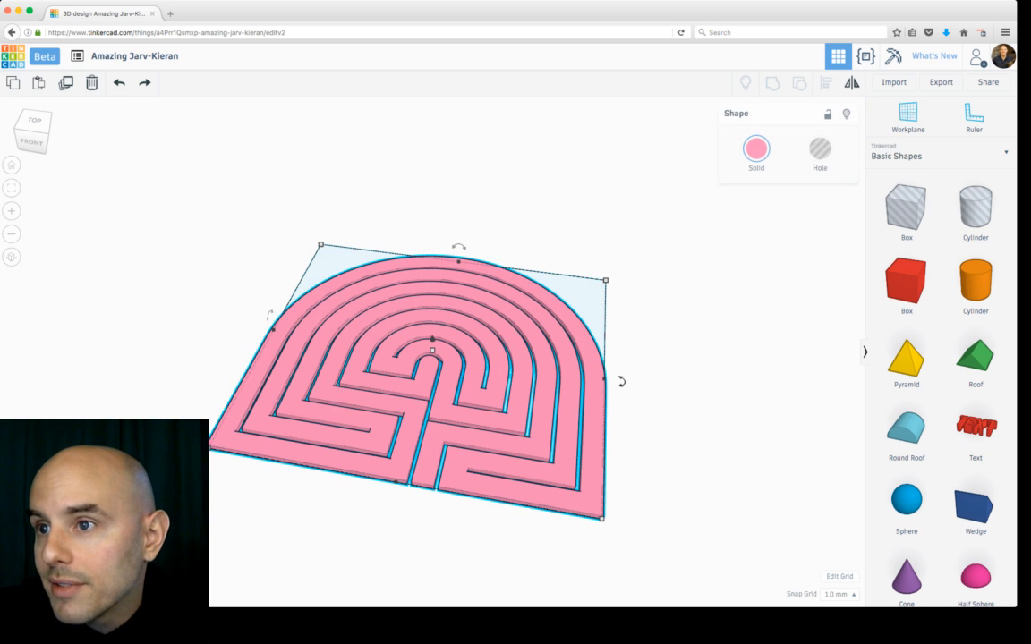
left_click_drag(432, 351, 433, 278)
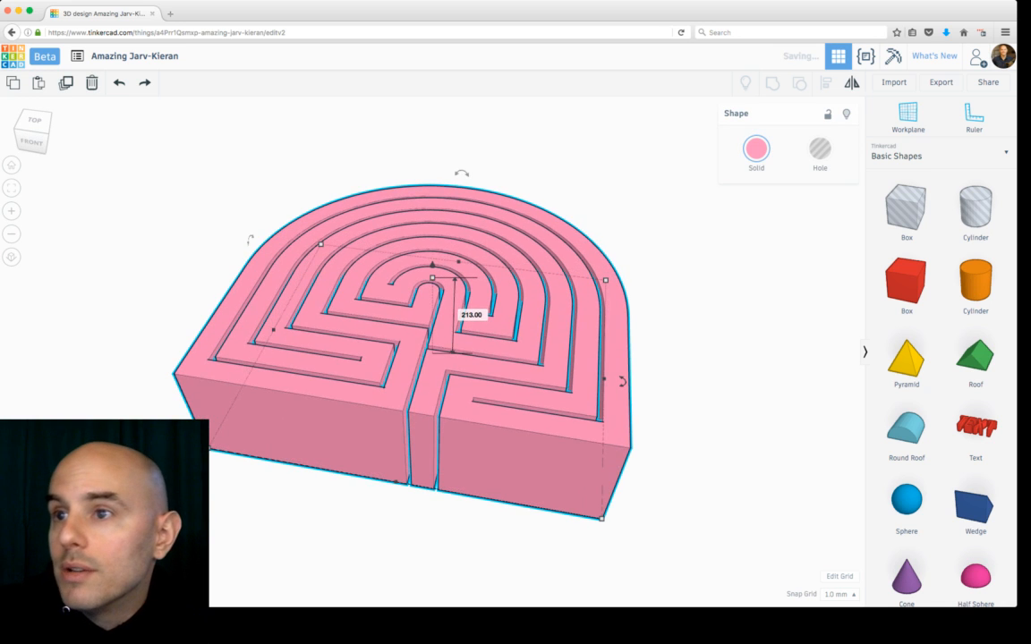
key("Escape")
Step: Make the maze shape transparent
right_click_drag(452, 314, 220, 337)
right_click_drag(403, 278, 587, 395)
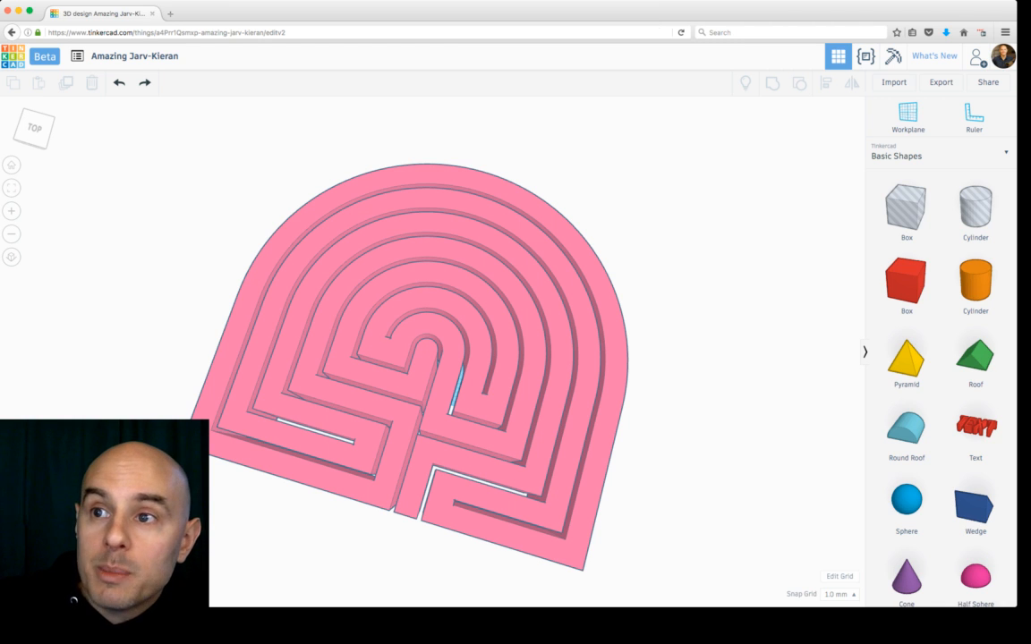
scroll(426, 344, "up", 3)
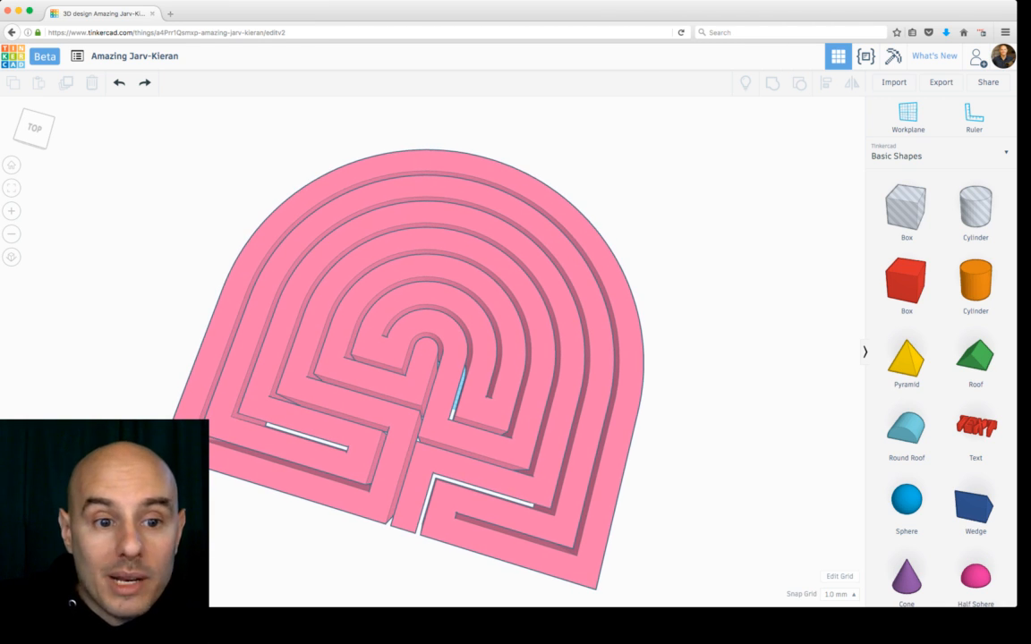
scroll(430, 349, "up", 10)
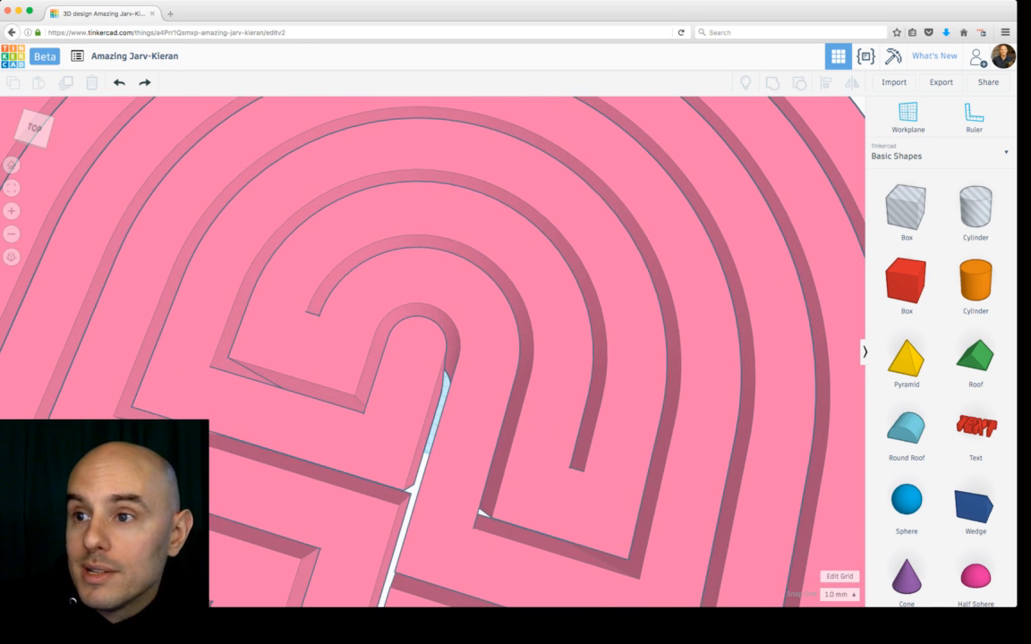
scroll(430, 349, "down", 8)
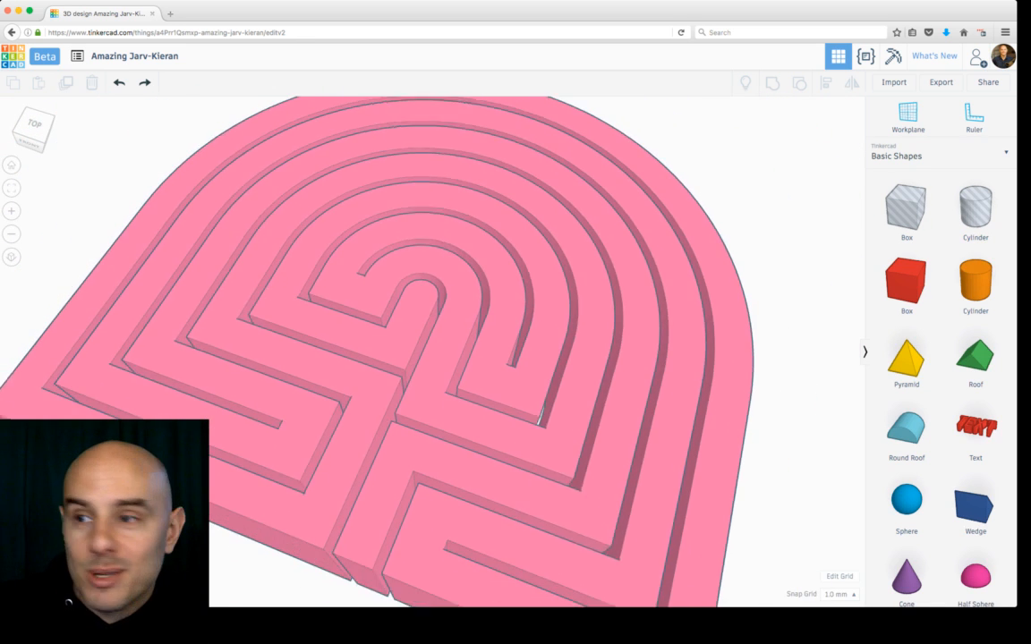
scroll(430, 350, "down", 5)
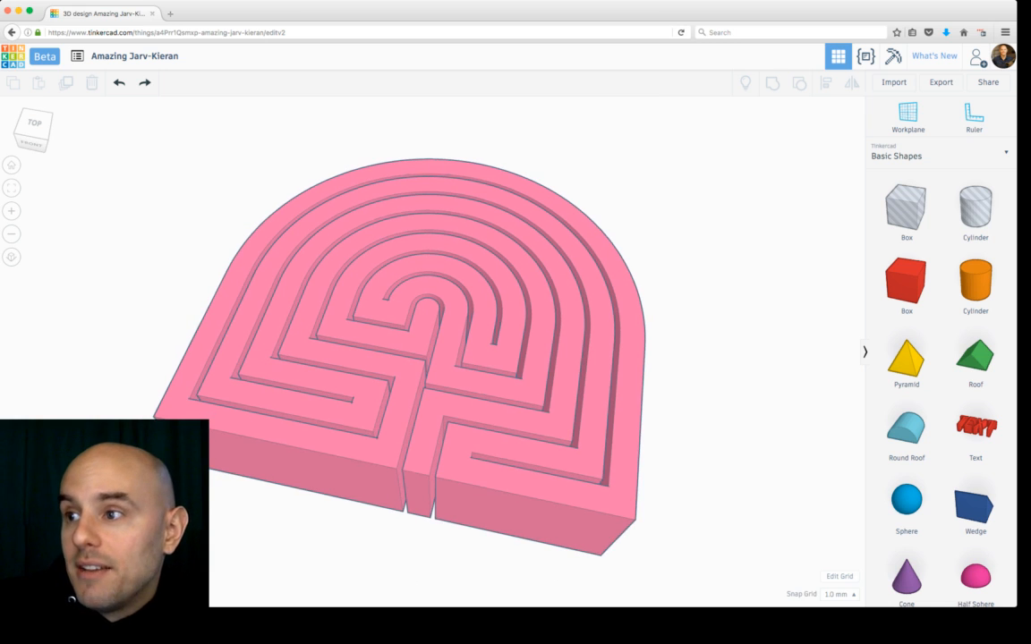
right_click_drag(430, 349, 429, 305)
left_click(429, 376)
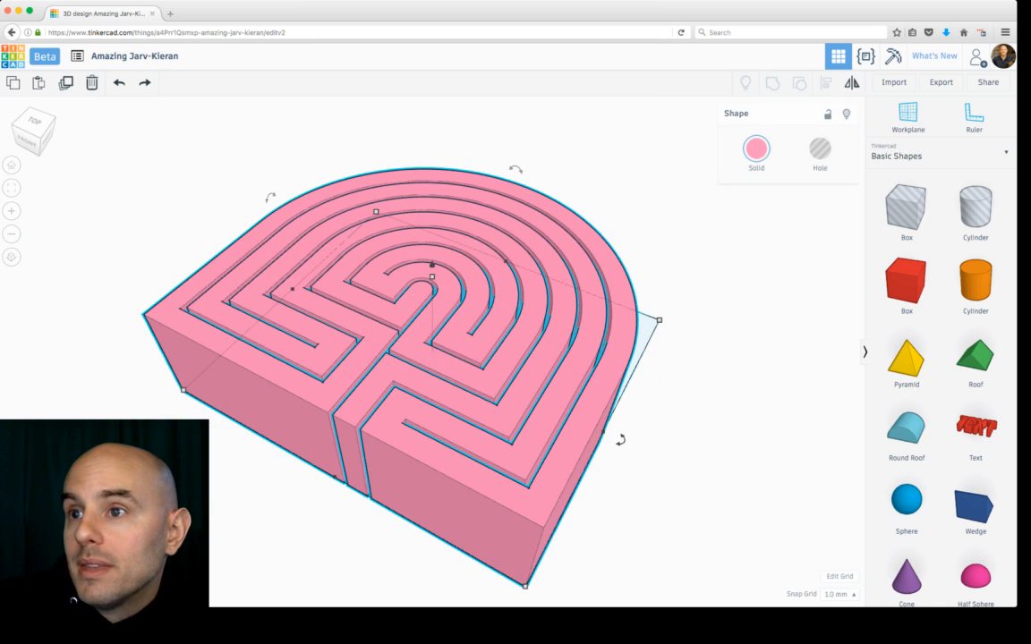
left_click_drag(433, 276, 432, 307)
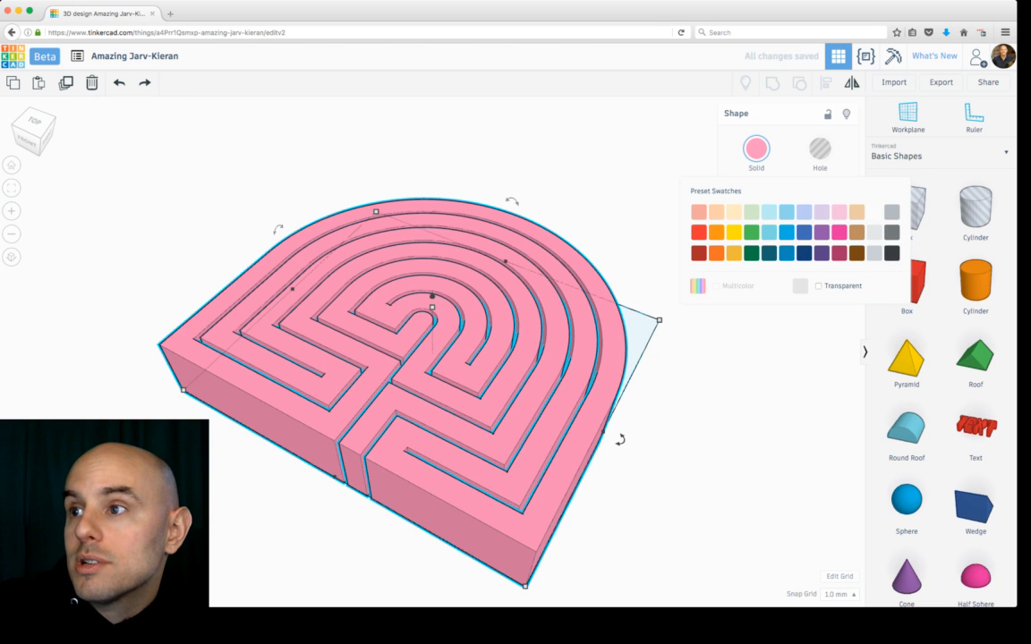
left_click(818, 287)
Step: Scale the maze's footprint to about 550 by 185 mm
mouse_move(555, 394)
right_mouse_down()
mouse_move(465, 313)
mouse_move(403, 300)
mouse_move(423, 291)
mouse_move(474, 315)
mouse_move(543, 392)
right_mouse_up()
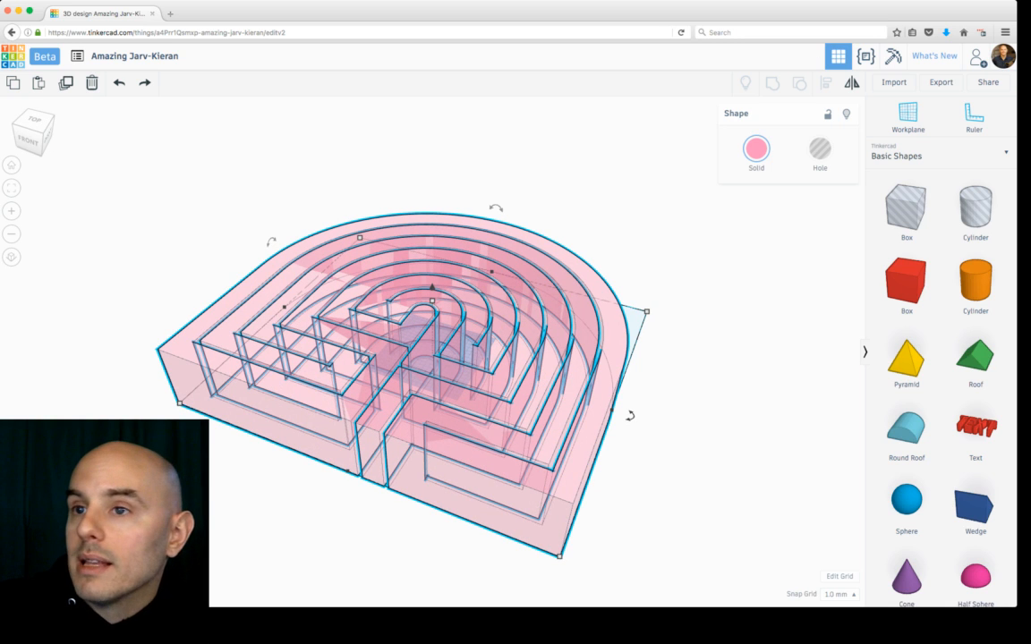
left_click_drag(543, 392, 476, 306)
key("Escape")
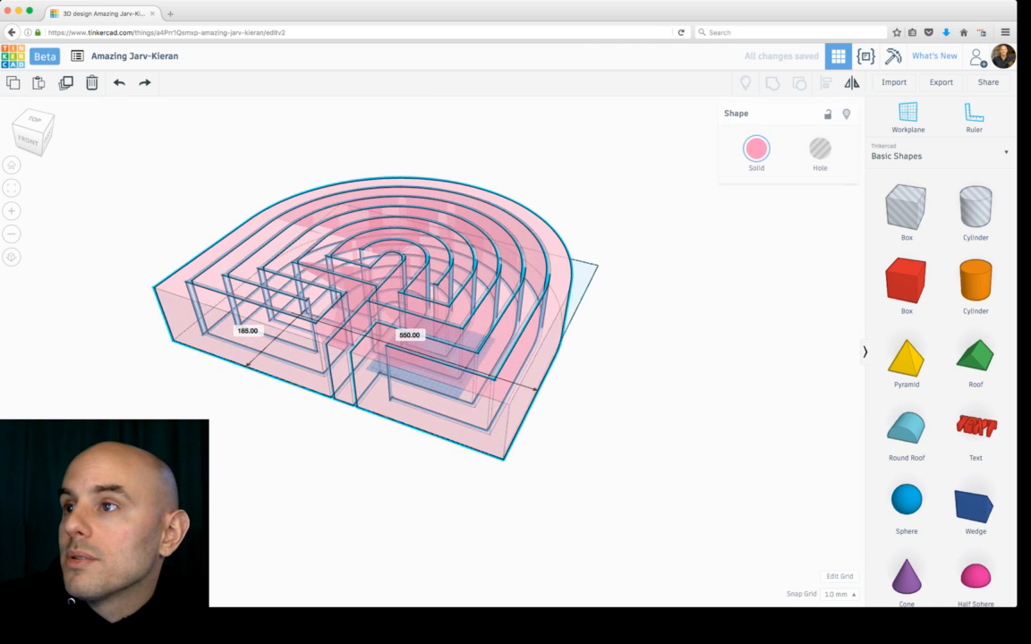
Step: Turn off the maze shape's transparency so it shows as a solid colour
left_click(756, 149)
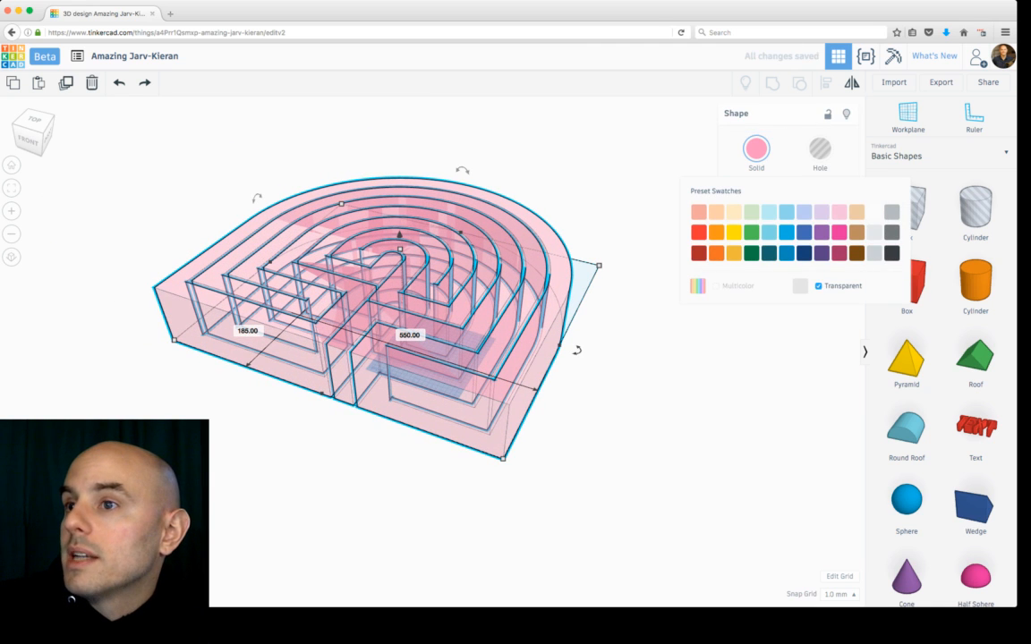
left_click(818, 286)
right_click_drag(644, 358, 655, 442)
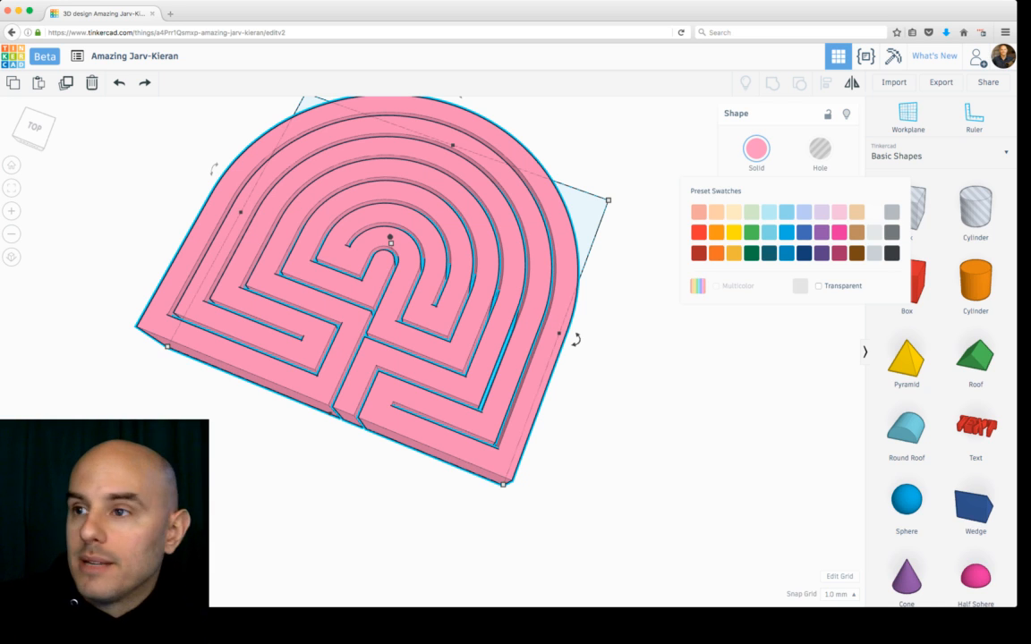
left_click(635, 394)
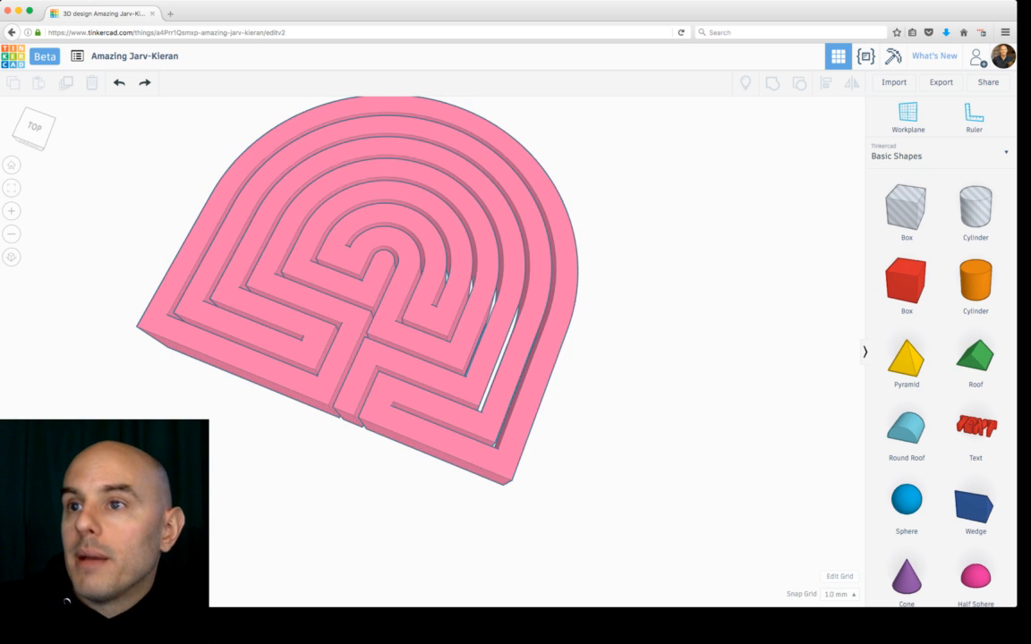
Step: Move the maze shape away from the workplane and focus on the small round roof shape
left_click_drag(456, 358, 254, 235)
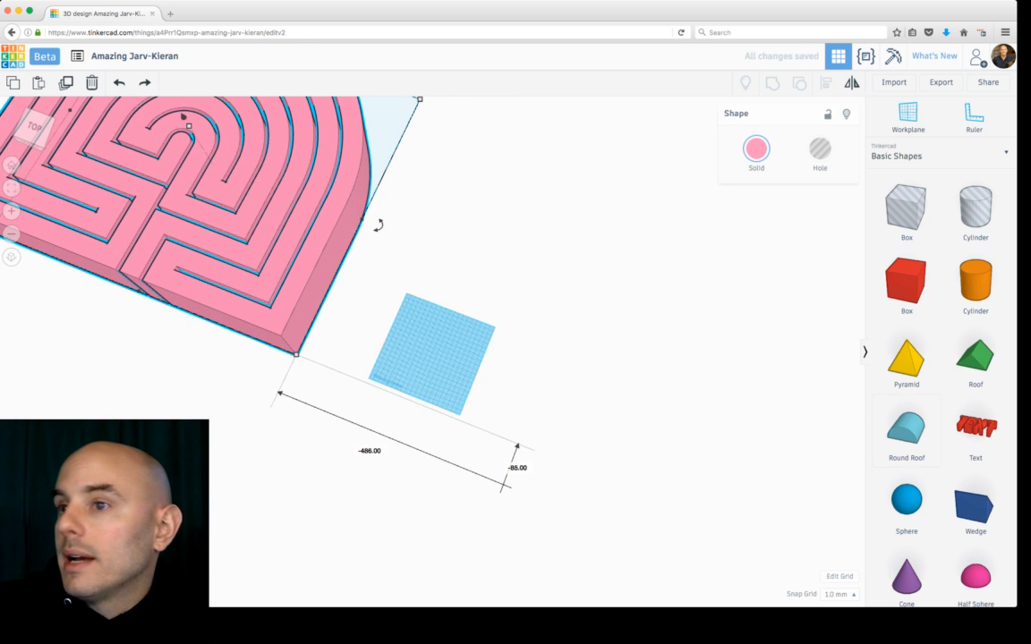
left_click(460, 362)
scroll(460, 361, "up", 2)
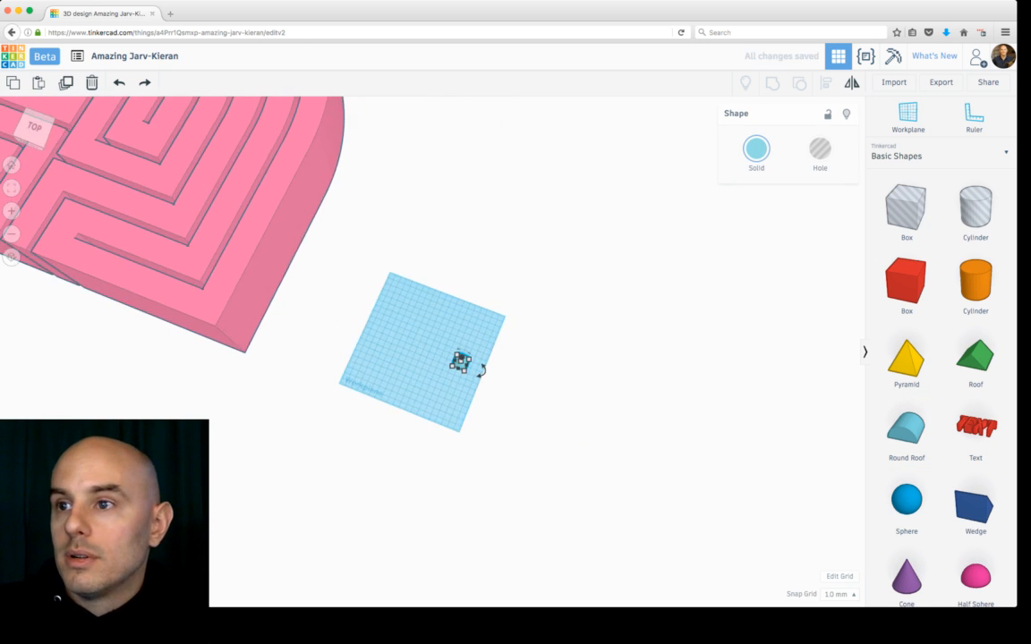
key("f")
right_click_drag(460, 361, 403, 295)
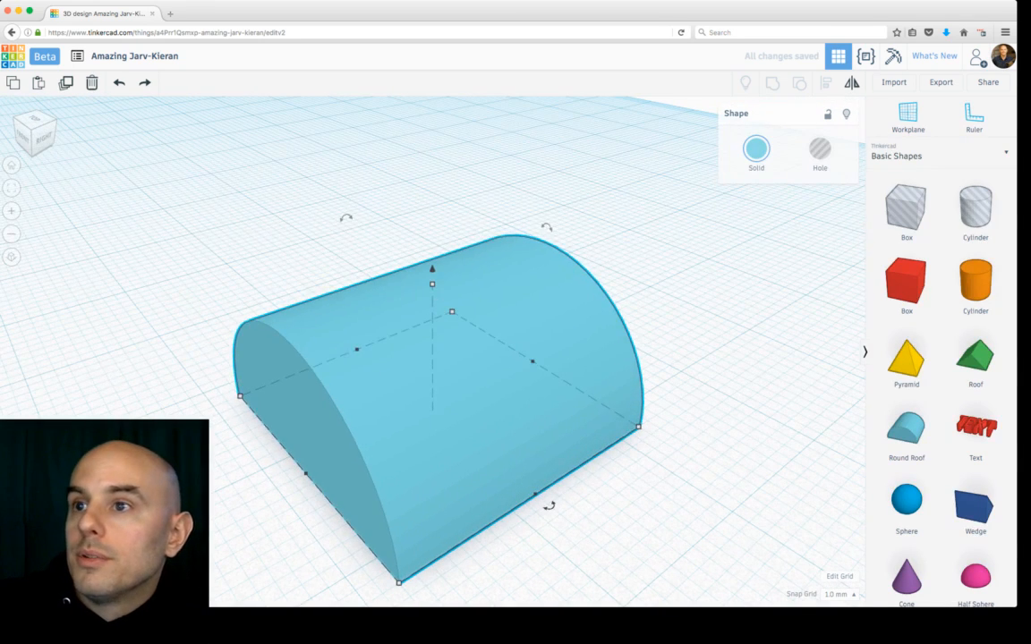
Step: Rotate the round roof -90° to stand it upright and drop it onto the workplane
left_click_drag(346, 217, 482, 226)
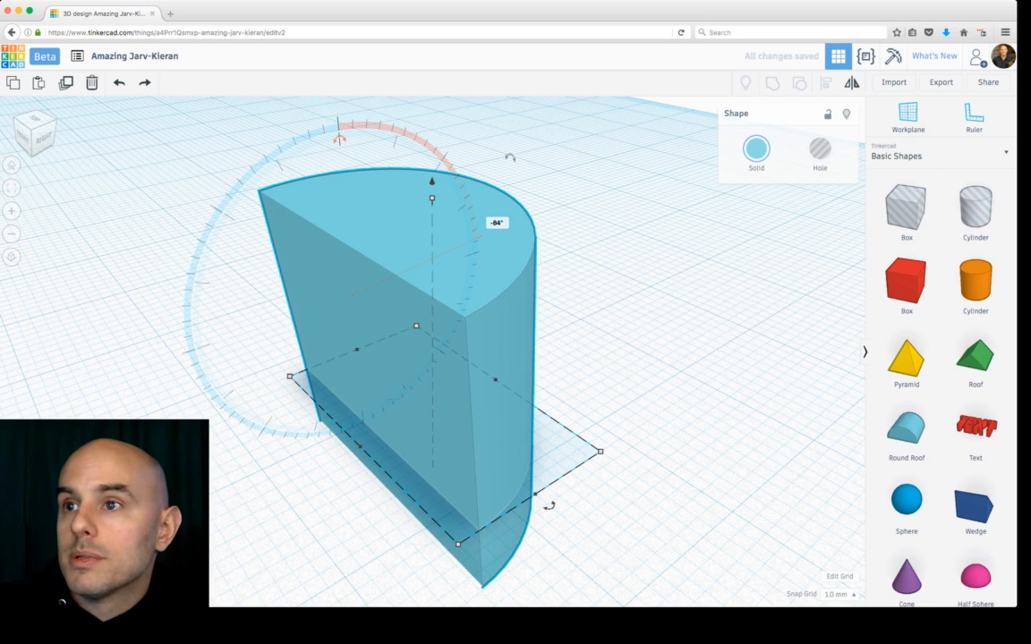
key("super+z")
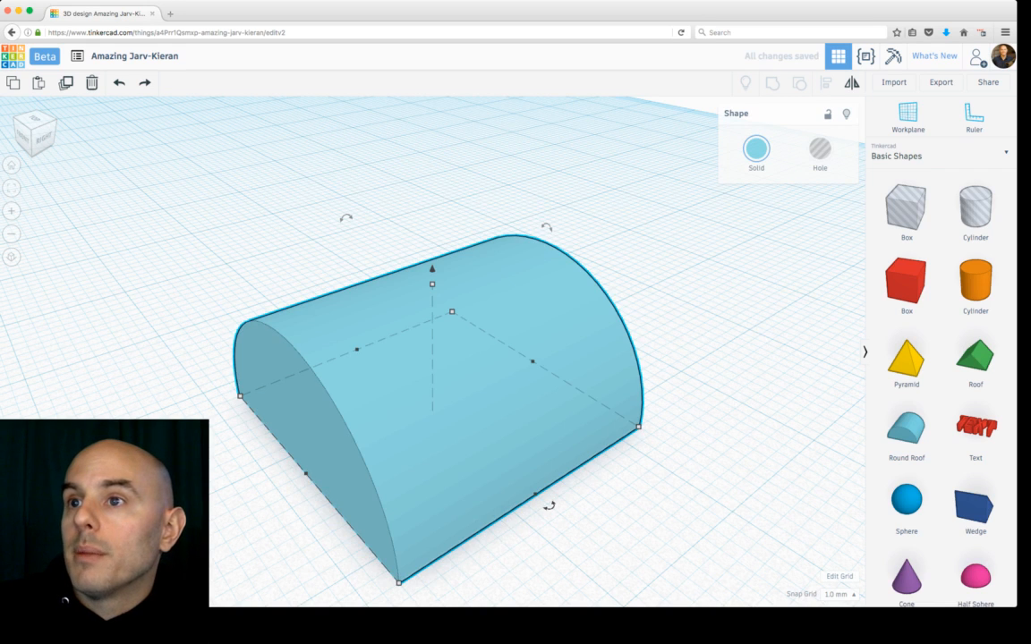
left_click_drag(346, 217, 483, 237)
key("d")
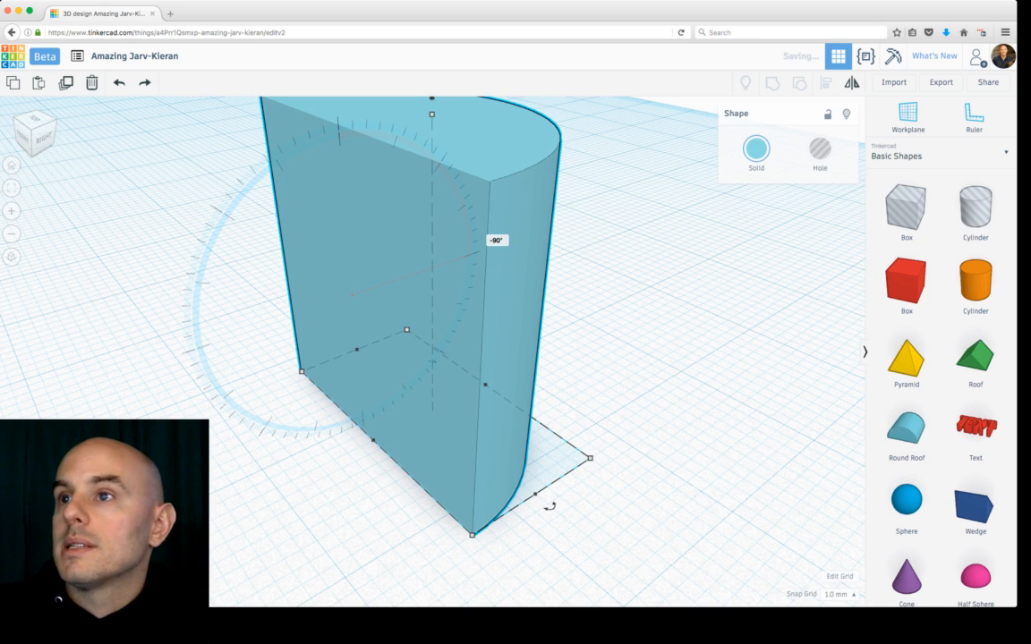
Step: Lower the upright round roof's height with its top handle
mouse_move(433, 114)
left_click_drag(432, 114, 432, 254)
right_click_drag(431, 254, 535, 335)
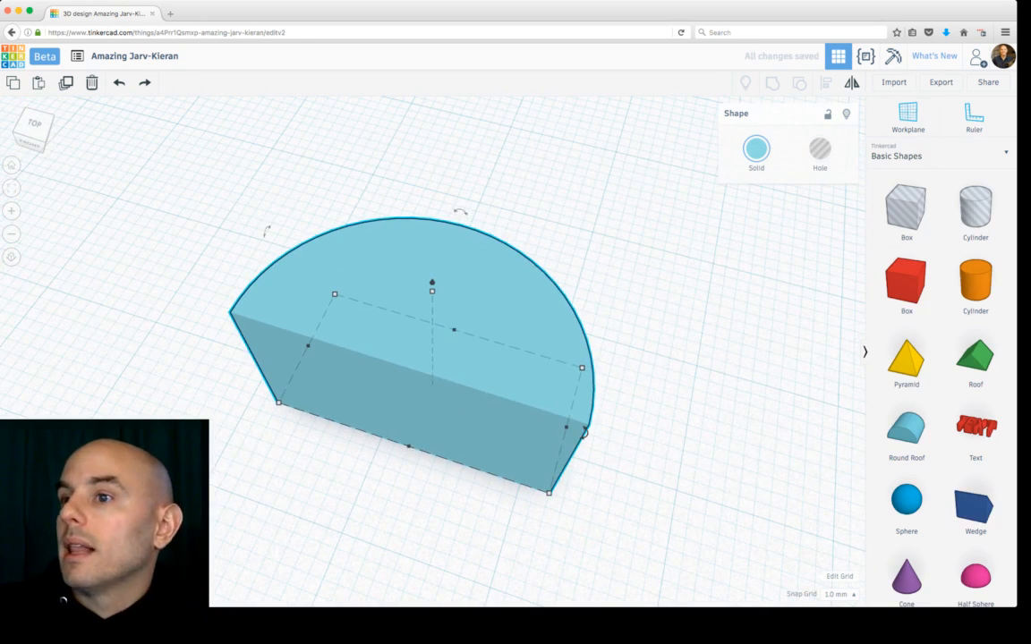
Step: Set the workplane on the round roof's flat face and place a box on it
key("w")
left_click(404, 413)
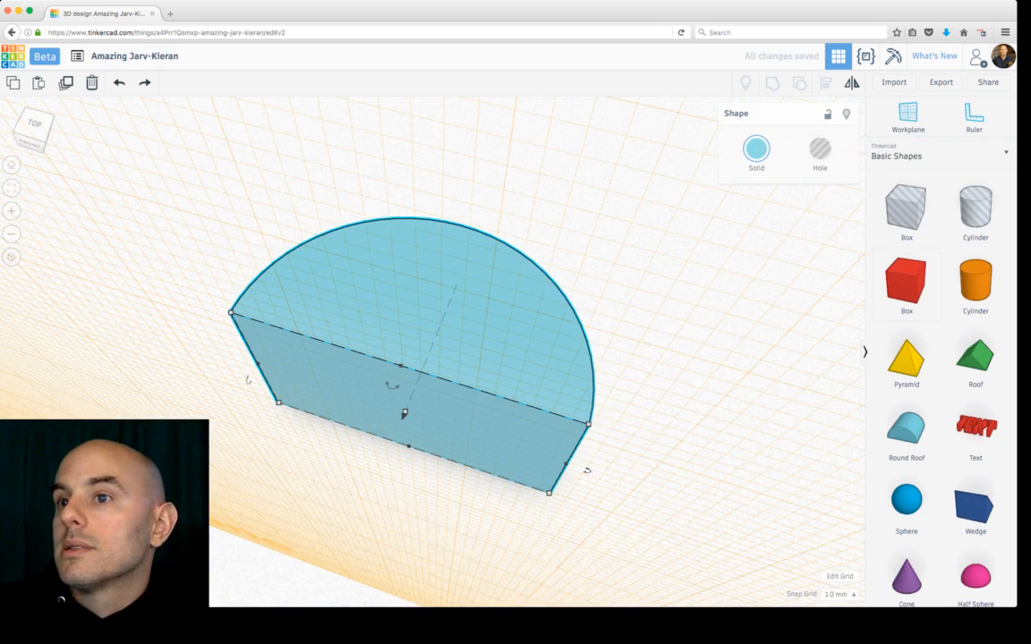
left_click(405, 413)
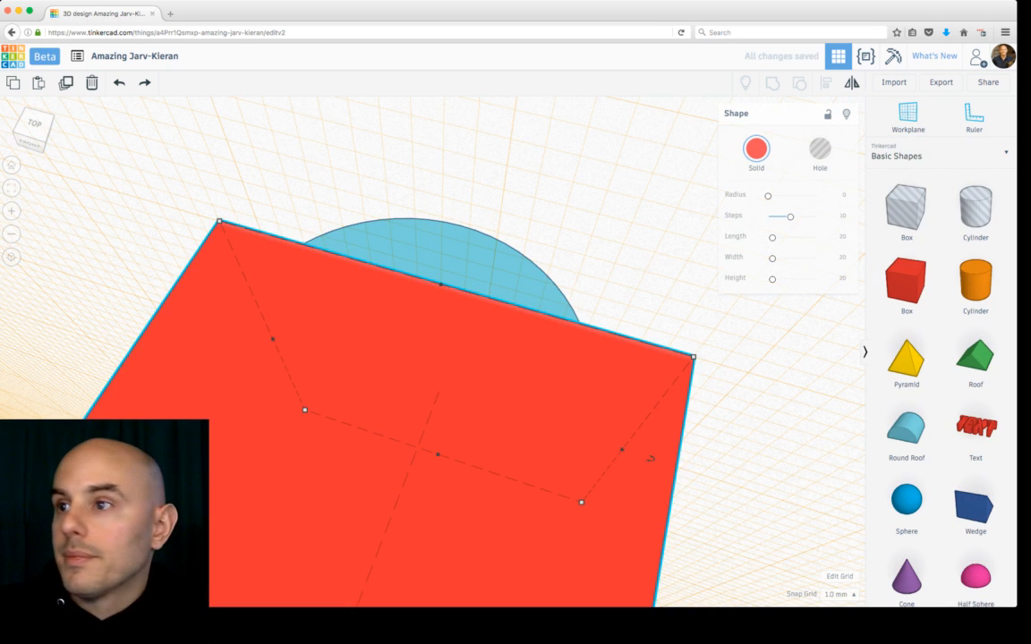
right_click_drag(650, 460, 459, 491)
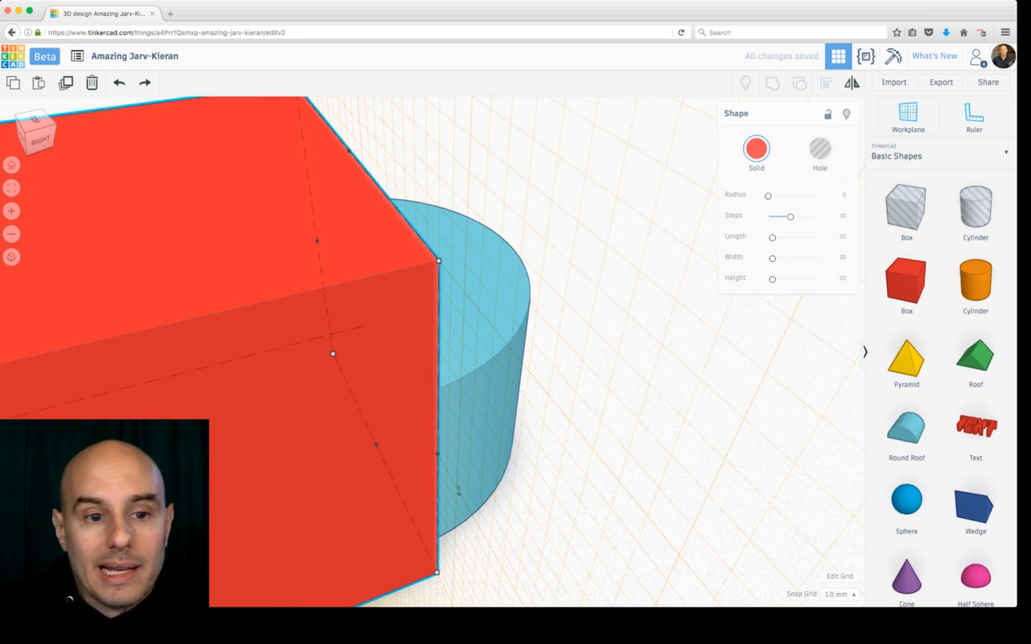
Step: Delete the placed box
key("w")
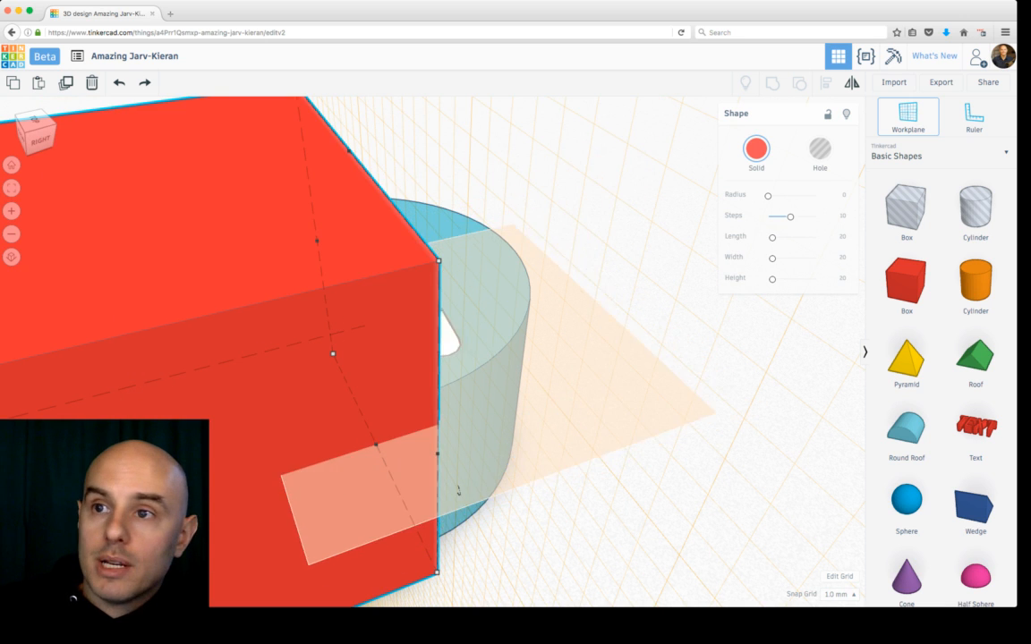
left_click(334, 229)
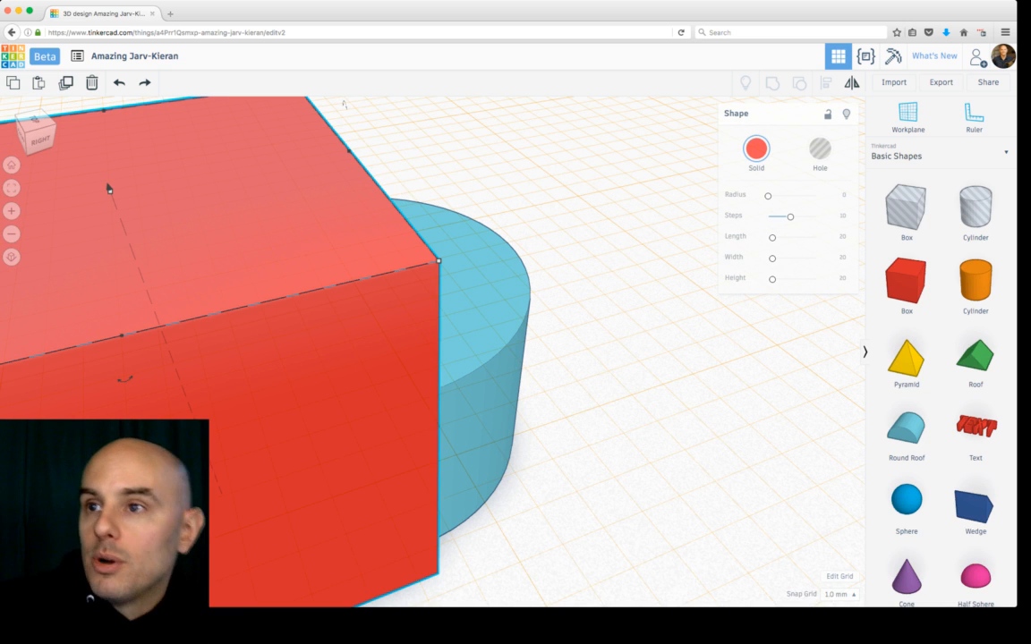
key("Escape")
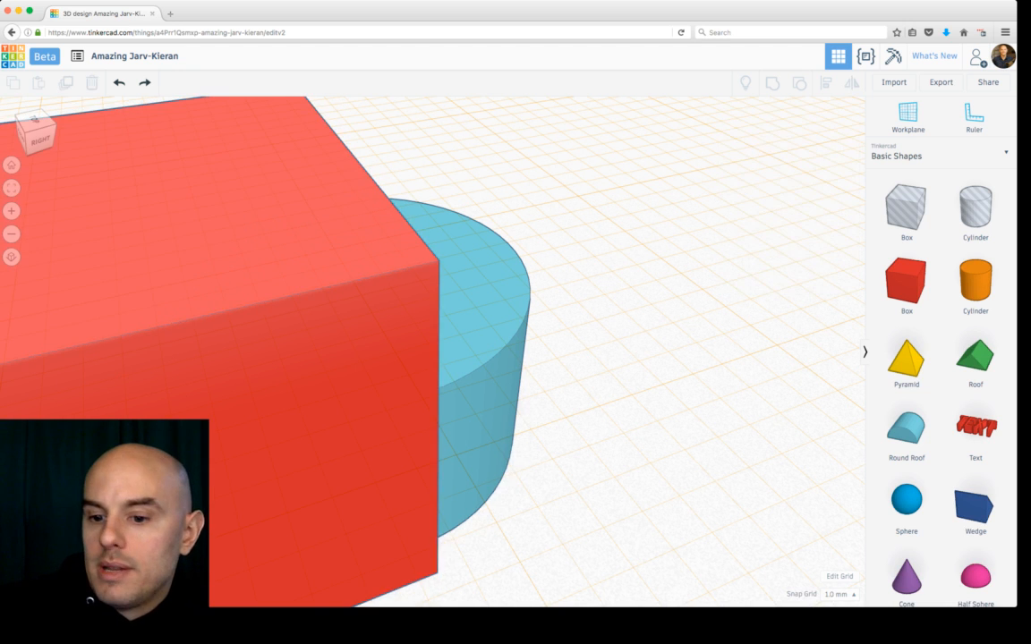
left_click(259, 259)
key("Delete")
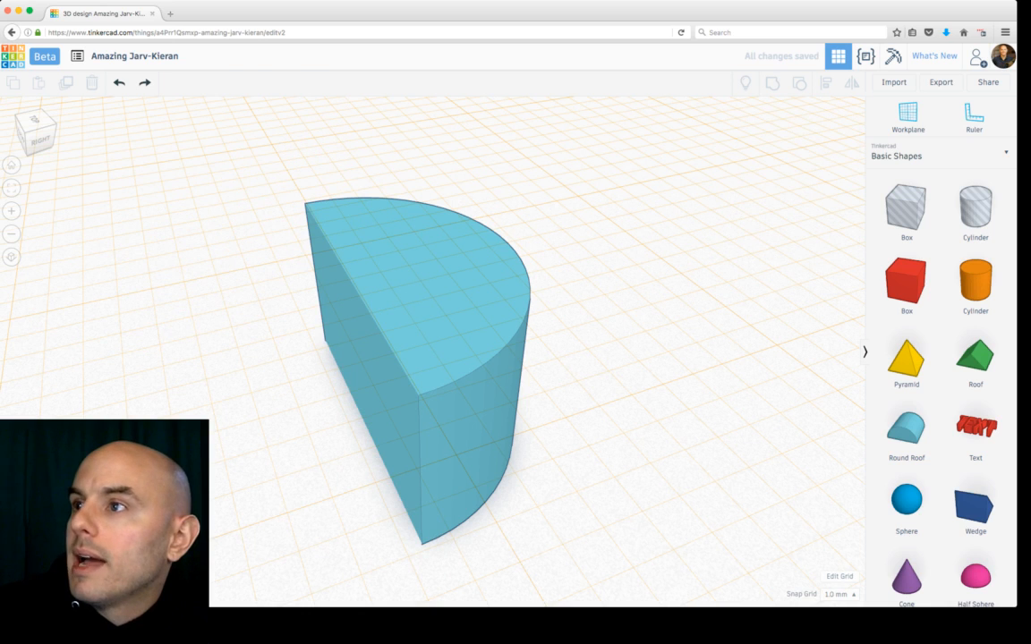
Step: Reset the workplane to the default grid
left_click(907, 116)
left_click(679, 172)
right_click_drag(679, 172, 762, 139)
scroll(430, 349, "down", 5)
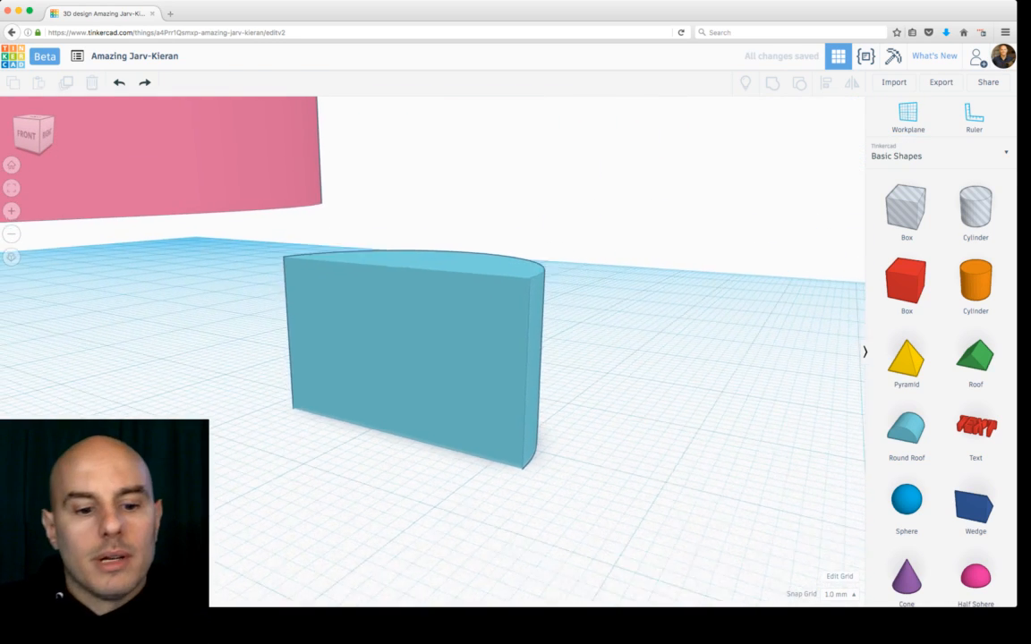
Step: Set the workplane on the upright round roof's flat face
key("super+a")
key("f")
right_click_drag(682, 134, 579, 208)
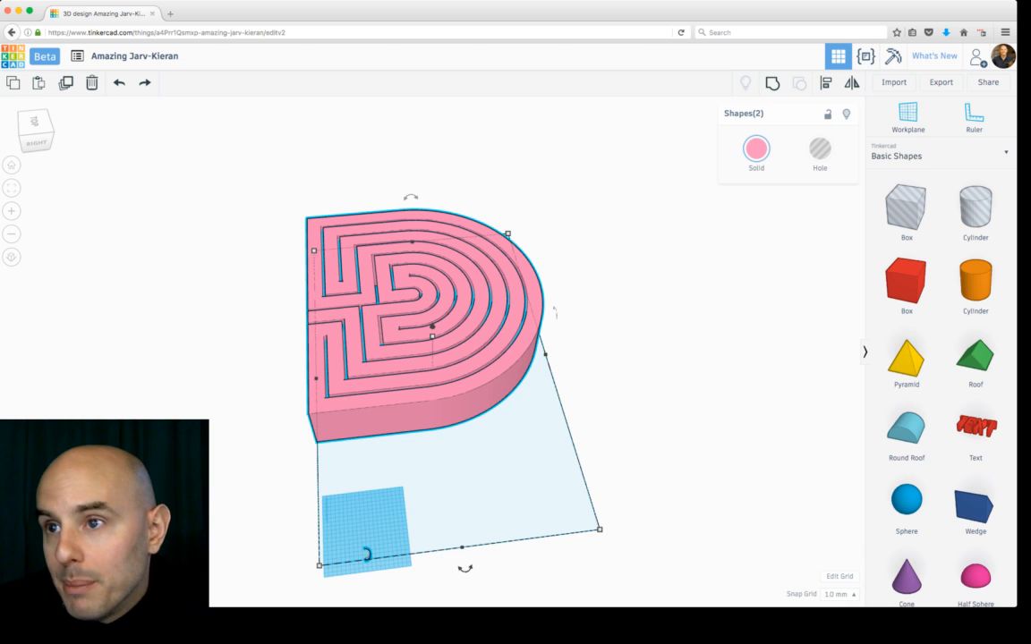
right_click_drag(554, 312, 552, 306)
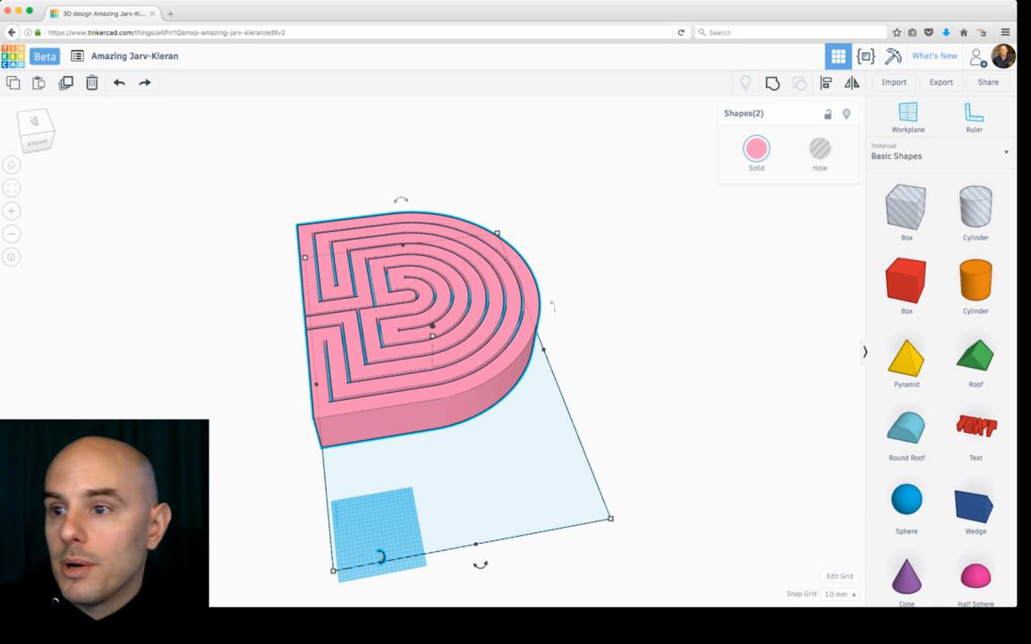
left_click(382, 556)
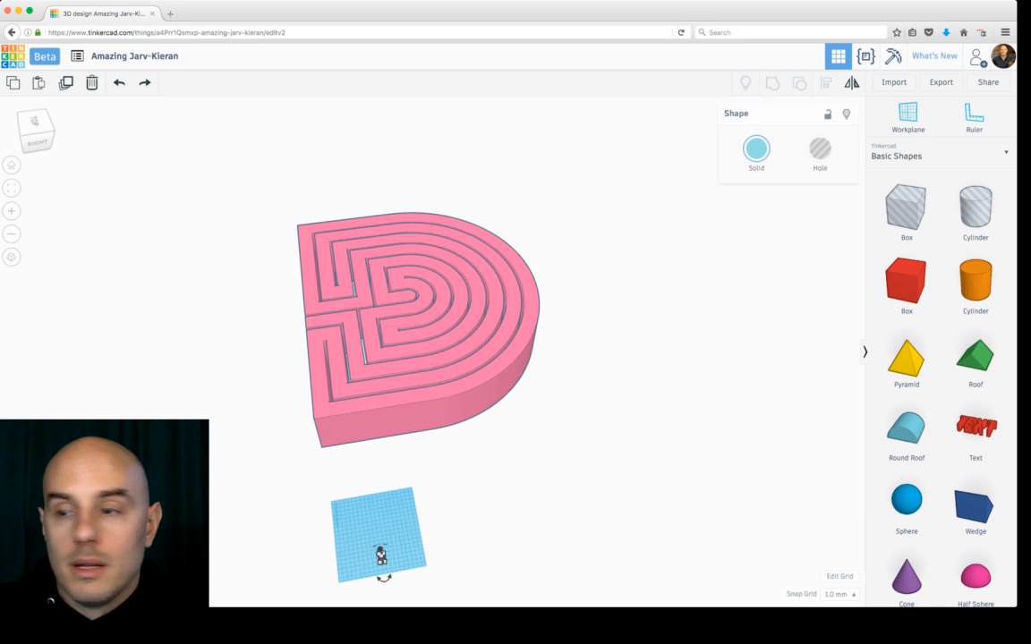
key("f")
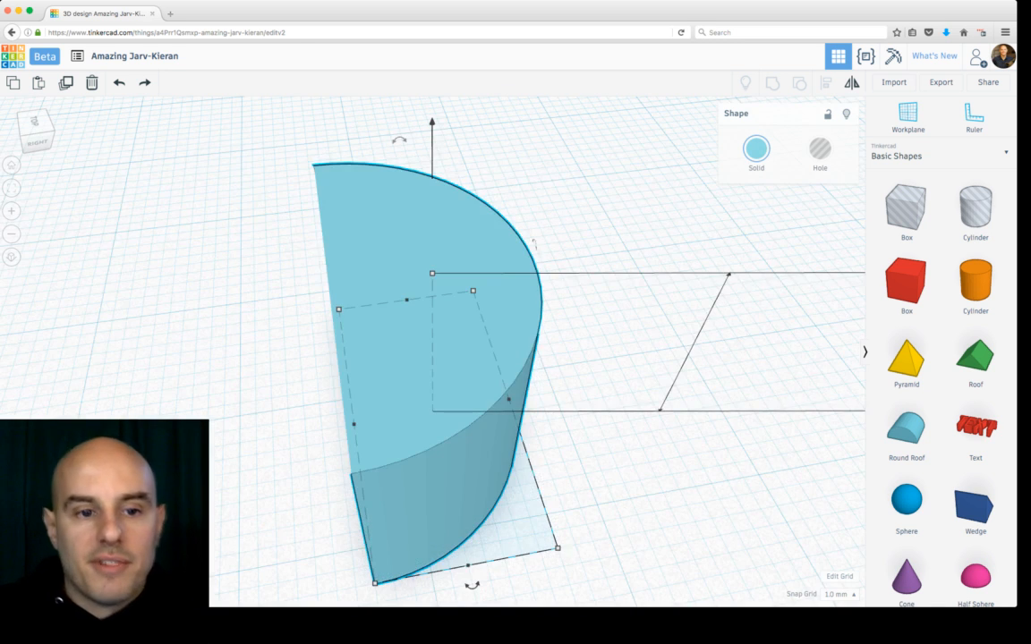
right_click_drag(484, 349, 564, 273)
scroll(430, 325, "up", 5)
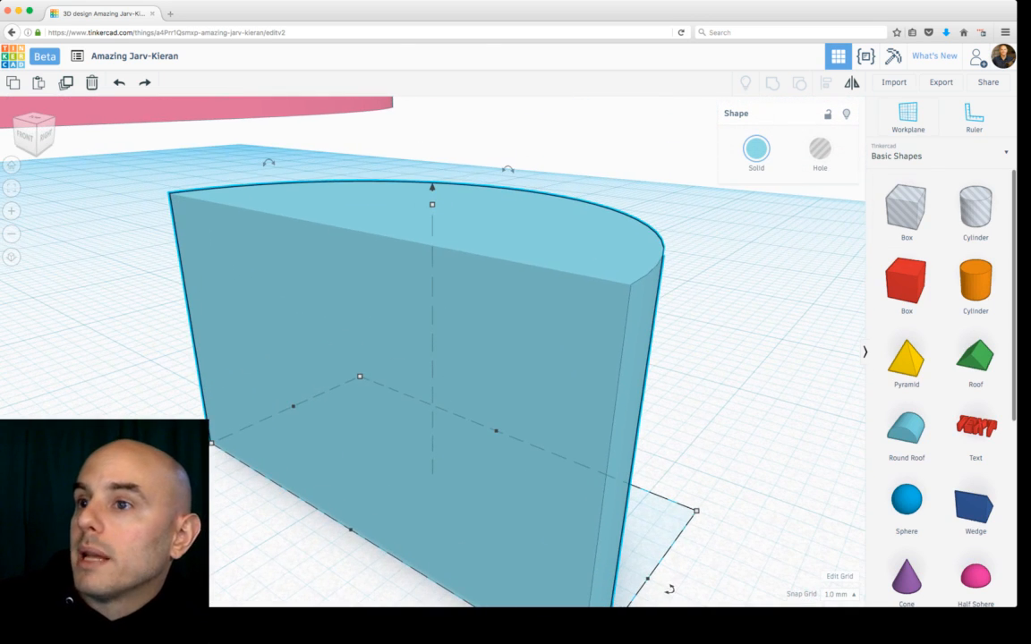
left_click(907, 116)
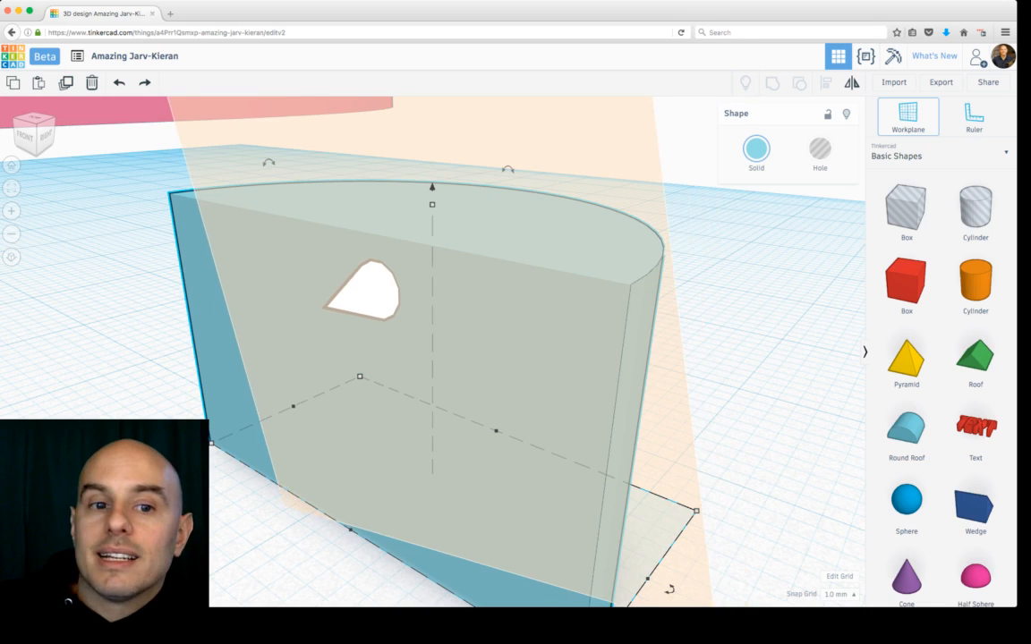
left_click(325, 400)
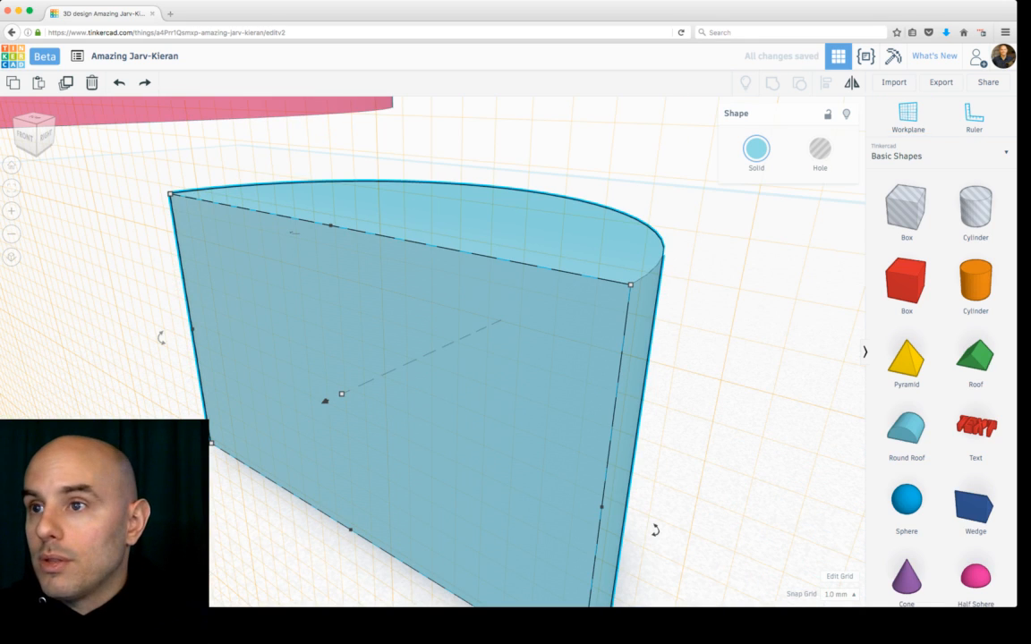
Step: Place a box against the round roof's flat face
scroll(325, 400, "down", 5)
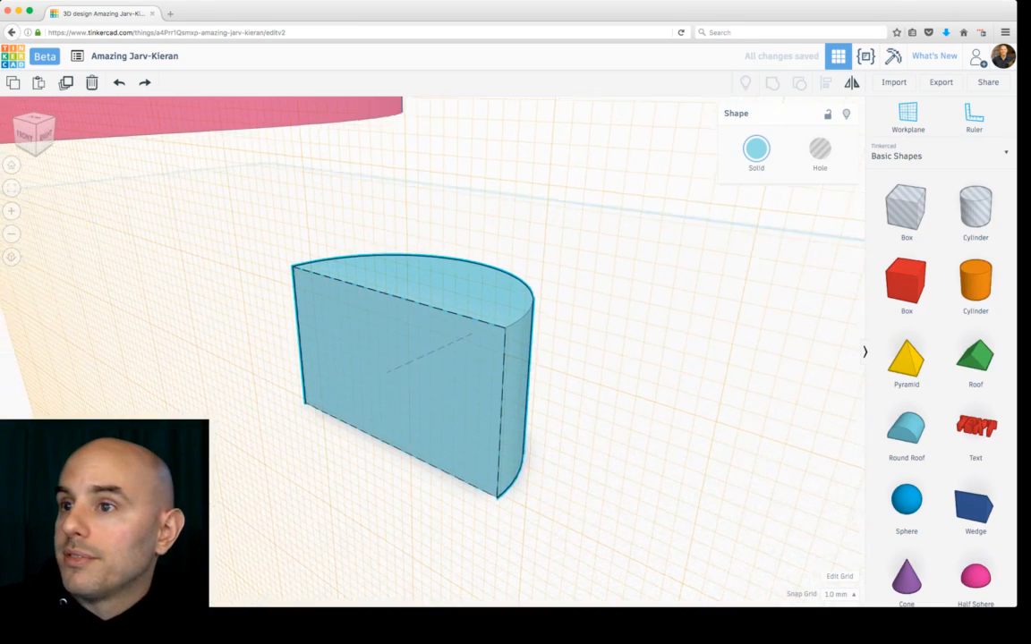
right_click_drag(402, 381, 336, 412)
left_click(906, 281)
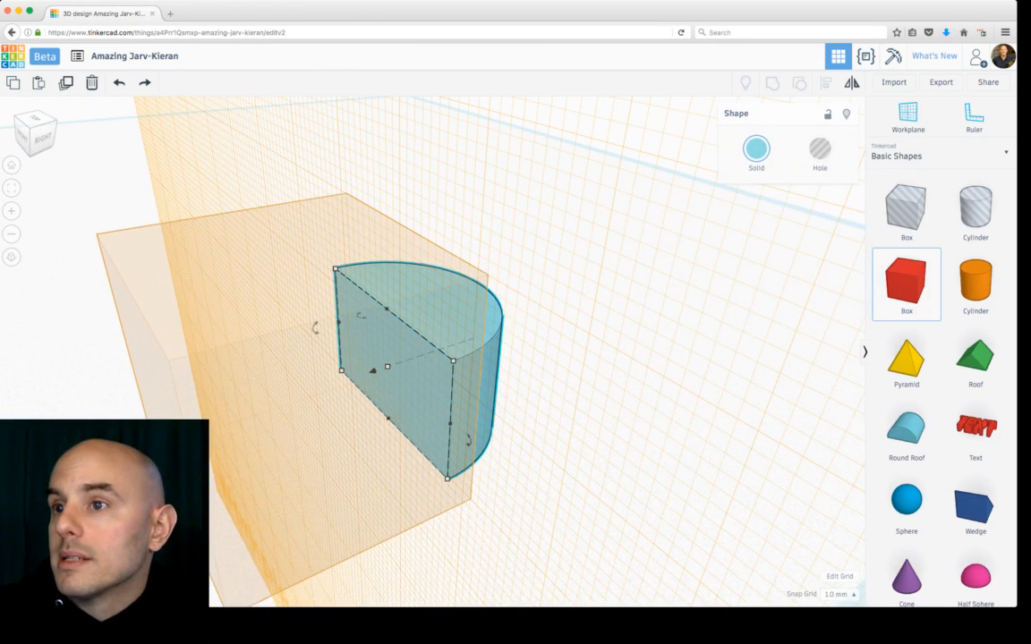
left_click(346, 372)
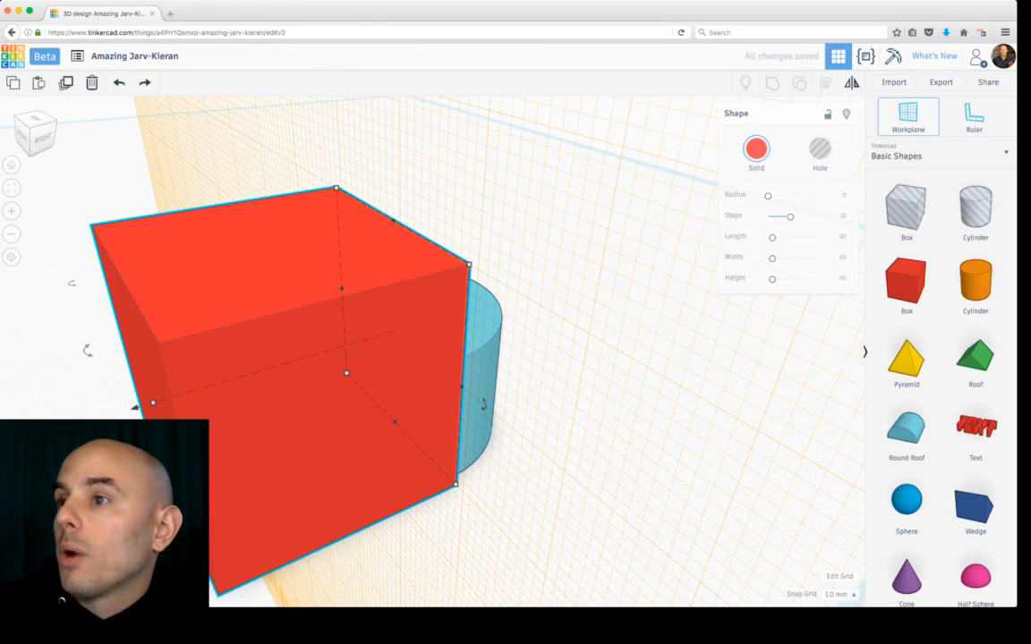
left_click(677, 315)
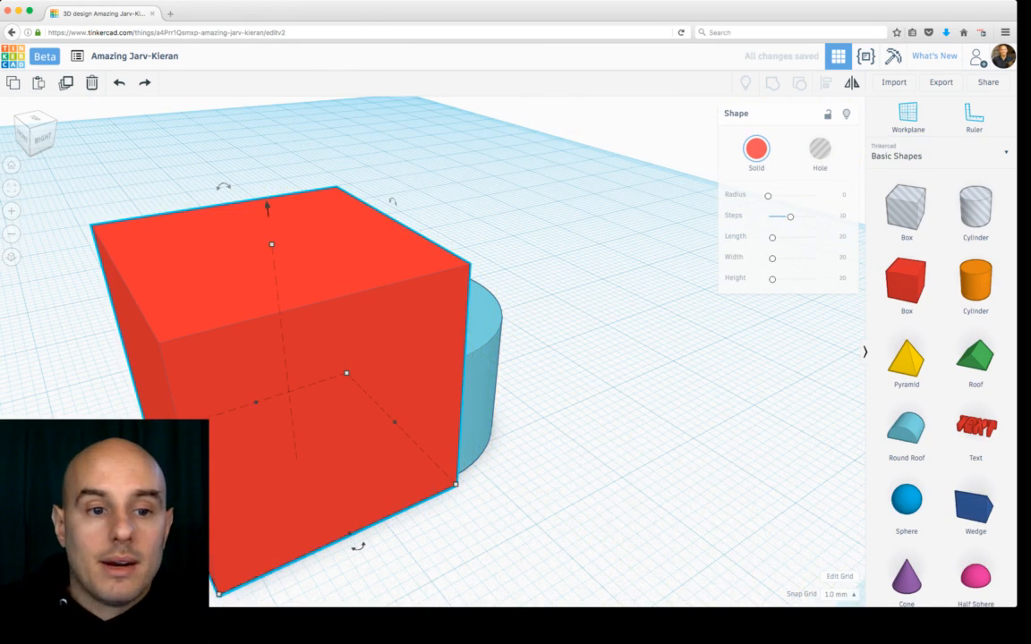
Step: Inspect the heights of the box and the round roof and view the pair from the back
right_click_drag(555, 376, 448, 336)
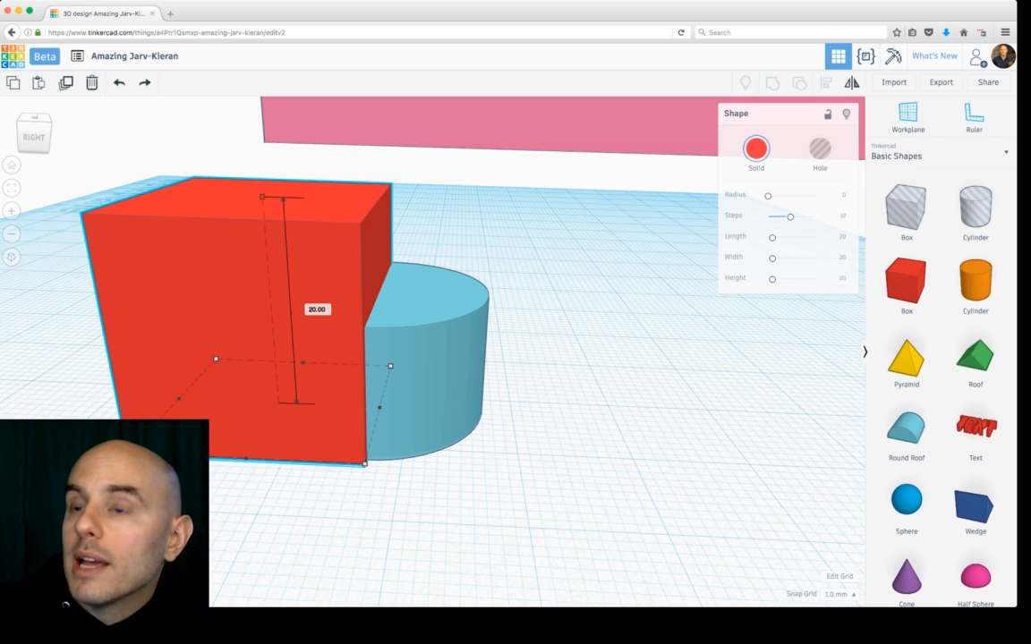
left_click(261, 196)
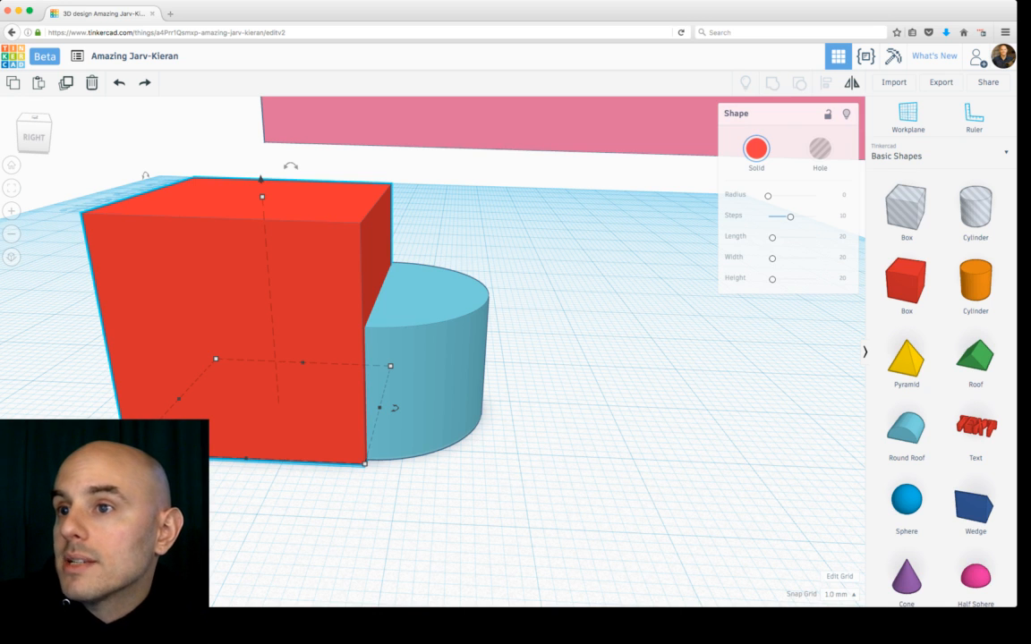
left_click(429, 403)
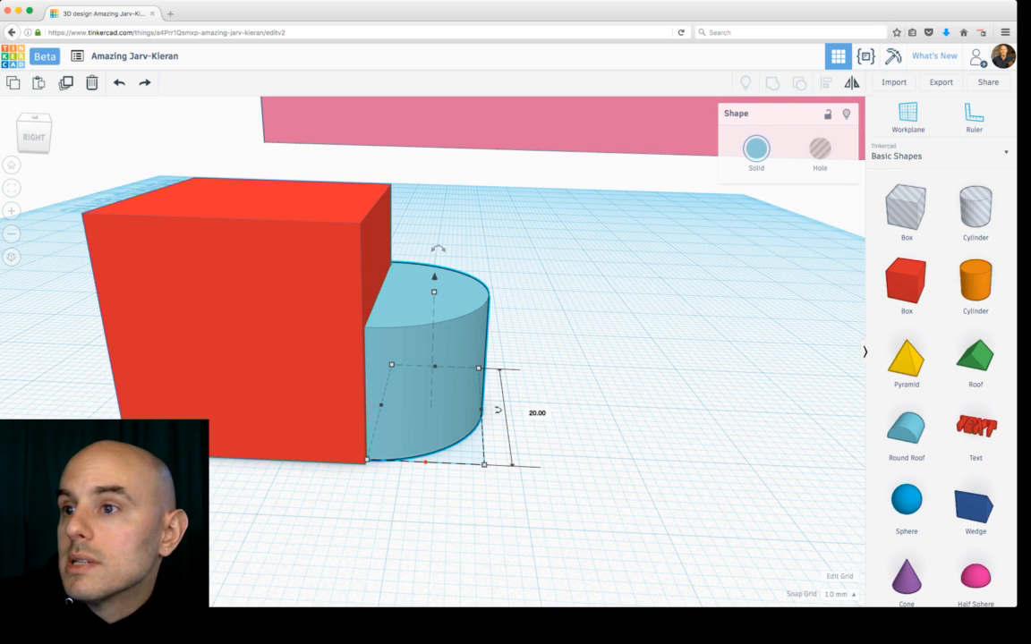
right_click_drag(573, 358, 426, 425)
left_click_drag(242, 238, 318, 297)
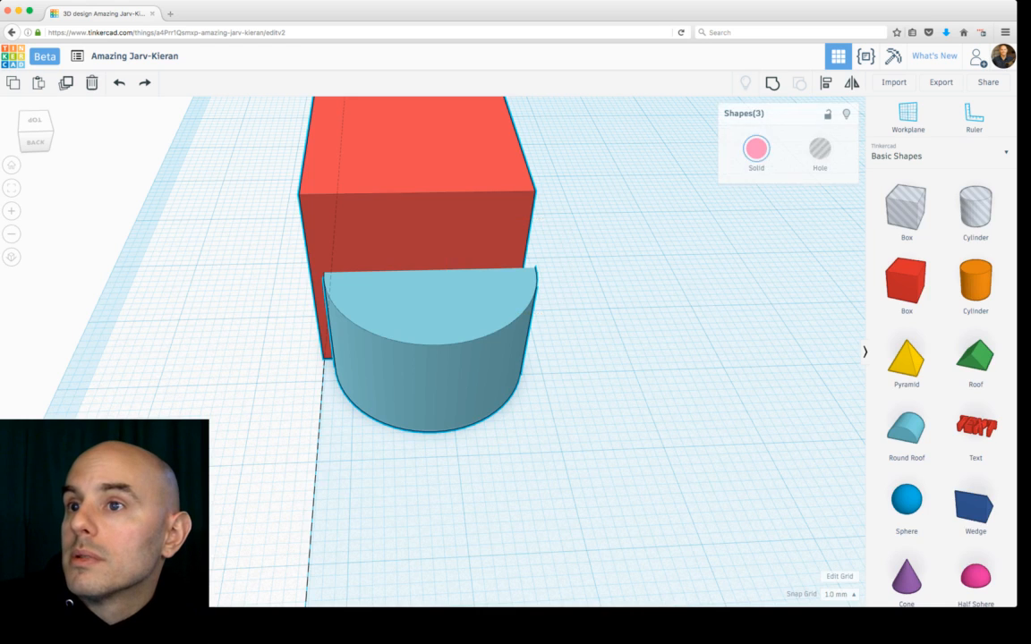
left_click_drag(249, 243, 314, 302)
scroll(313, 302, "down", 10)
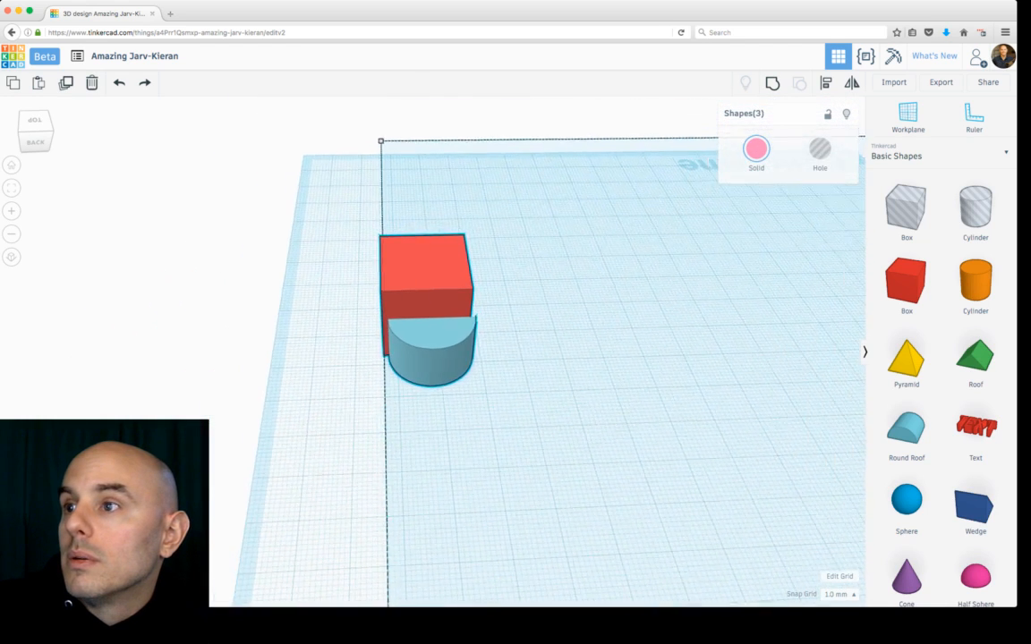
scroll(314, 302, "down", 8)
left_click(314, 303)
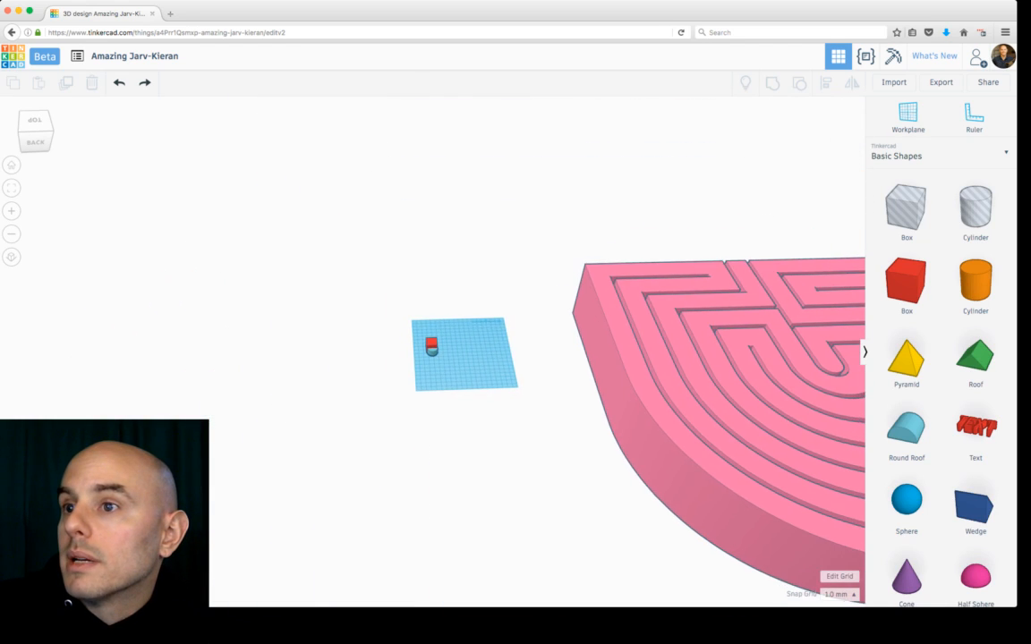
Step: Select the box and round roof together and center-align them with each other
left_click(432, 346)
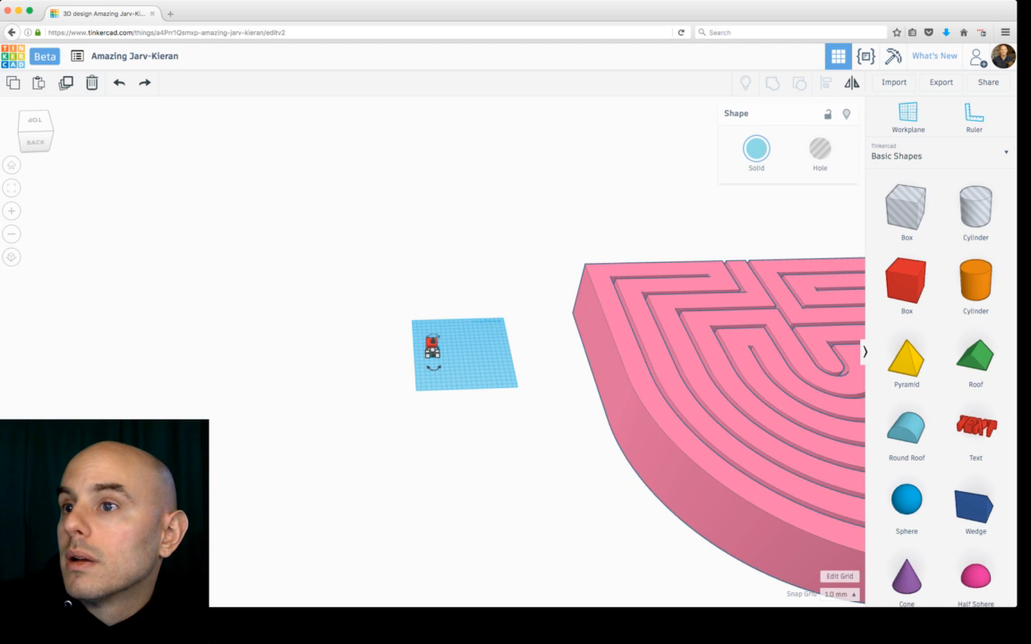
mouse_move(431, 336)
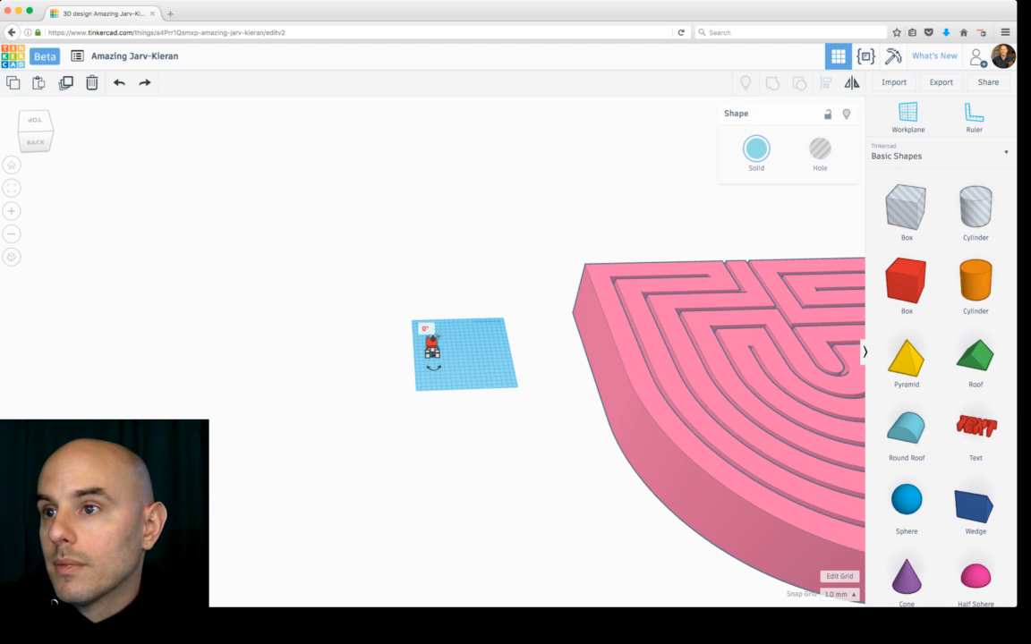
left_click(465, 360)
left_click_drag(423, 334, 445, 369)
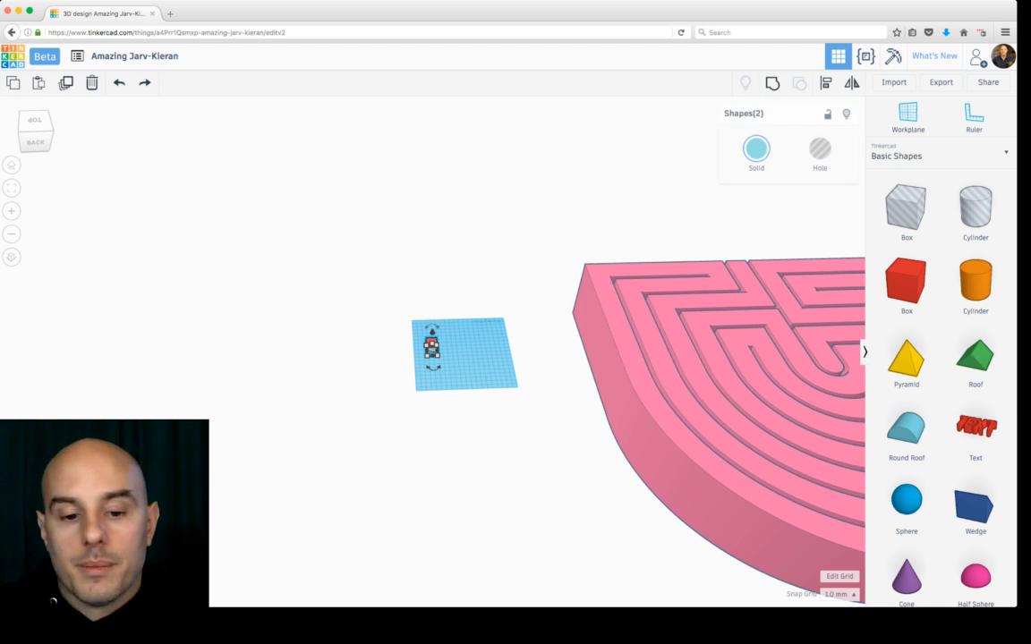
key("f")
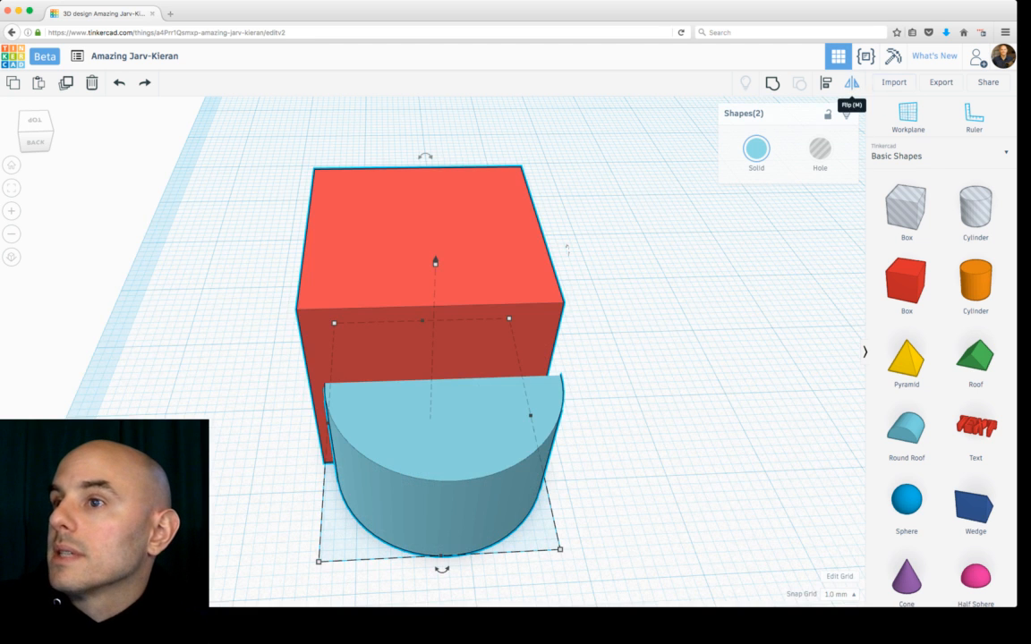
key("l")
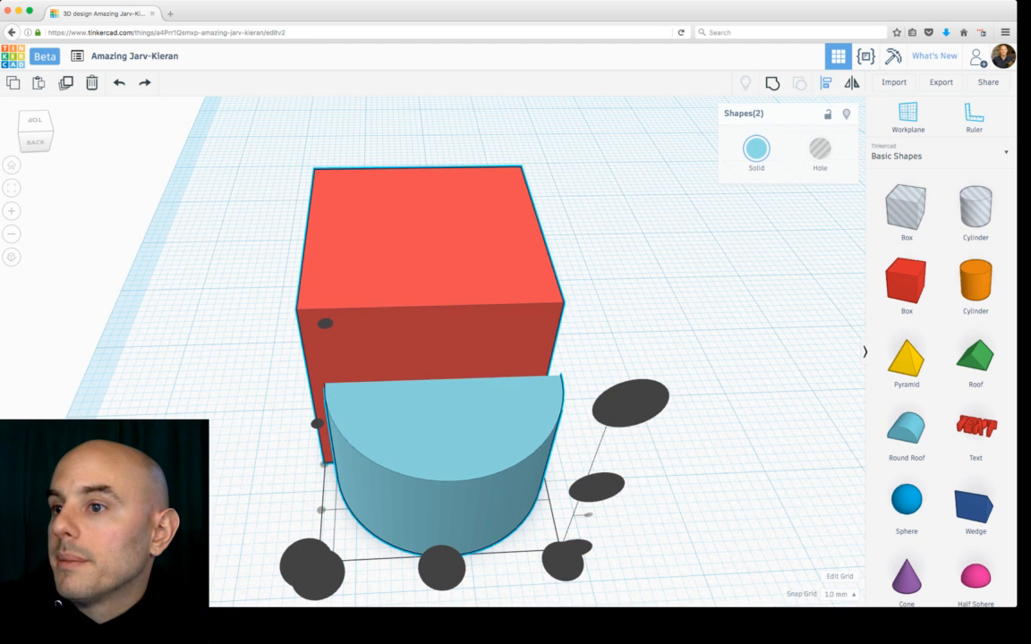
scroll(433, 349, "down", 6)
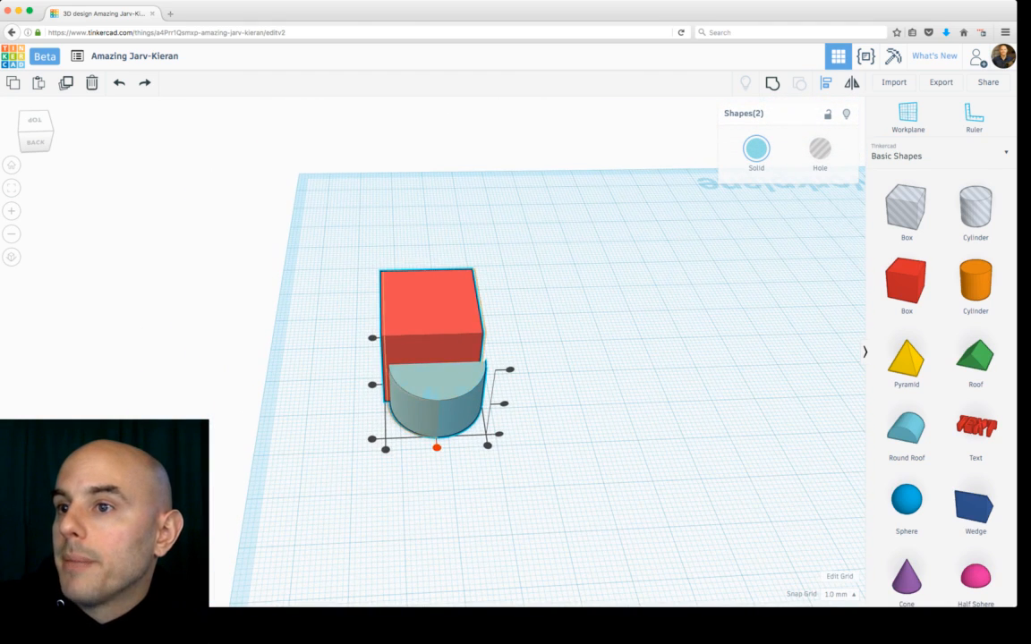
left_click(438, 447)
left_click(528, 465)
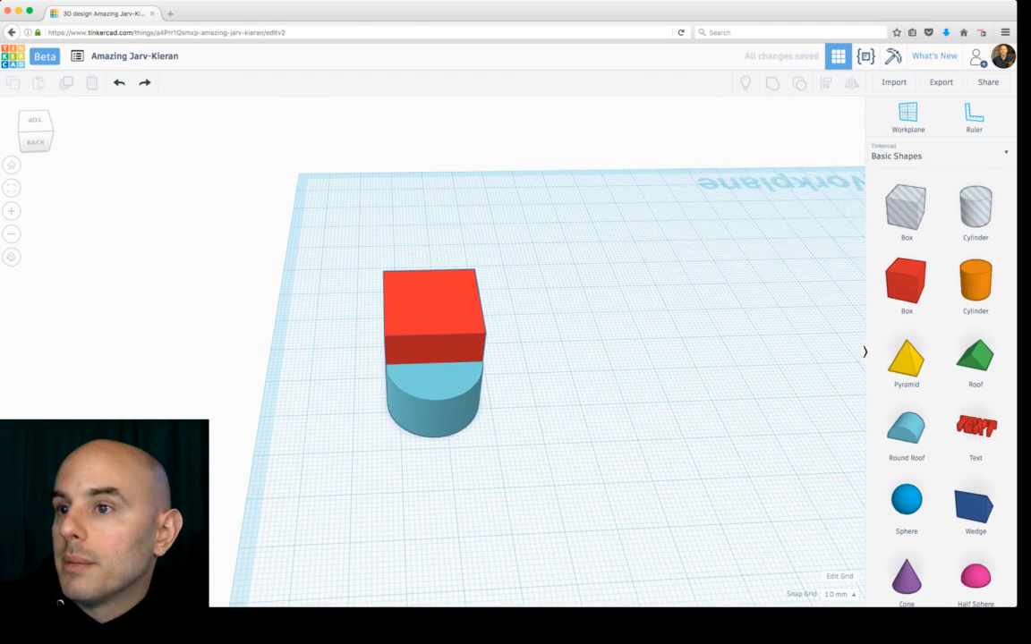
Step: Pull in the box's side face to shorten it against the round roof
right_click_drag(528, 465, 613, 448)
scroll(613, 448, "up", 3)
scroll(389, 354, "up", 3)
left_click(390, 354)
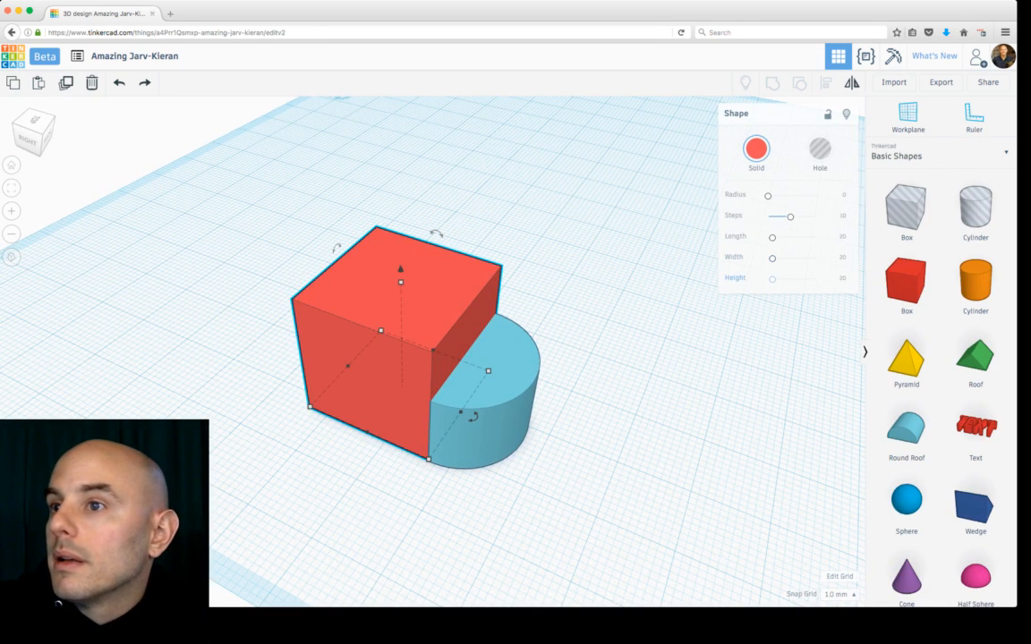
left_click_drag(347, 365, 374, 377)
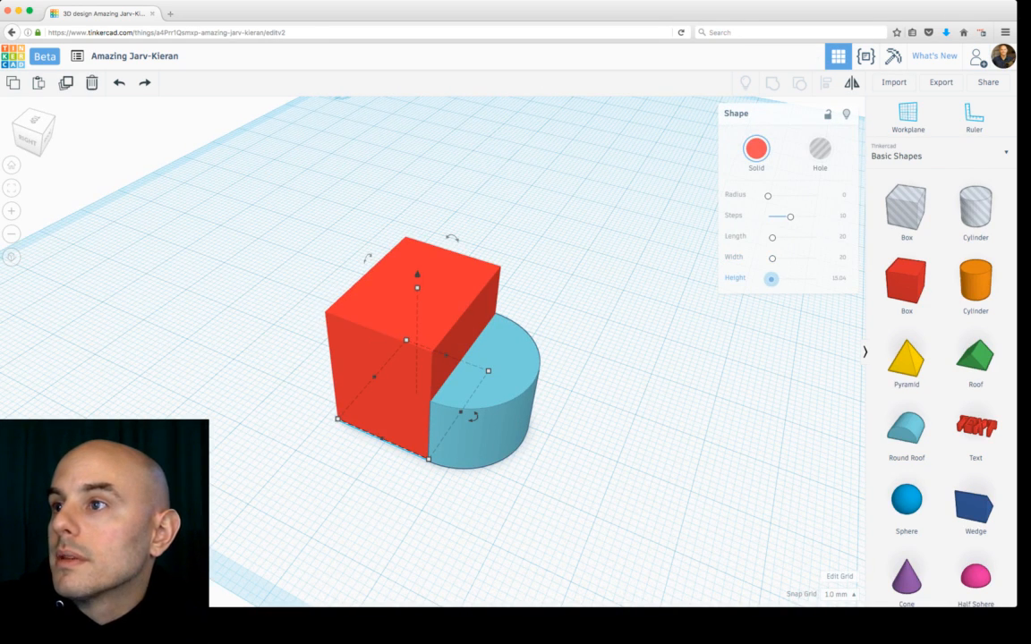
left_click_drag(773, 259, 772, 259)
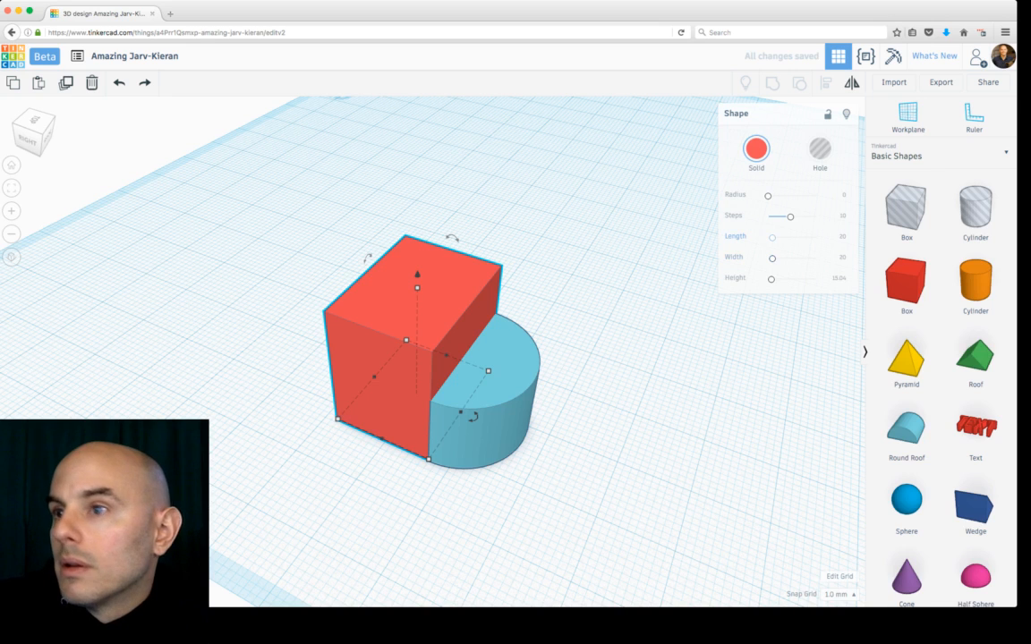
left_click_drag(772, 237, 773, 237)
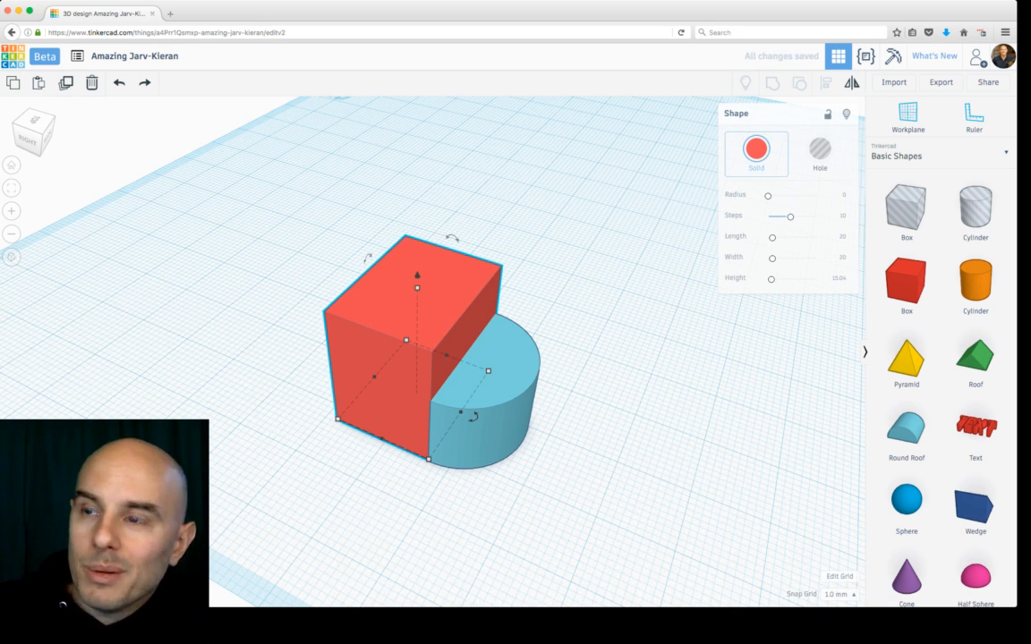
Step: Set the box's height to 12 mm to match the round roof
left_click_drag(417, 287, 417, 332)
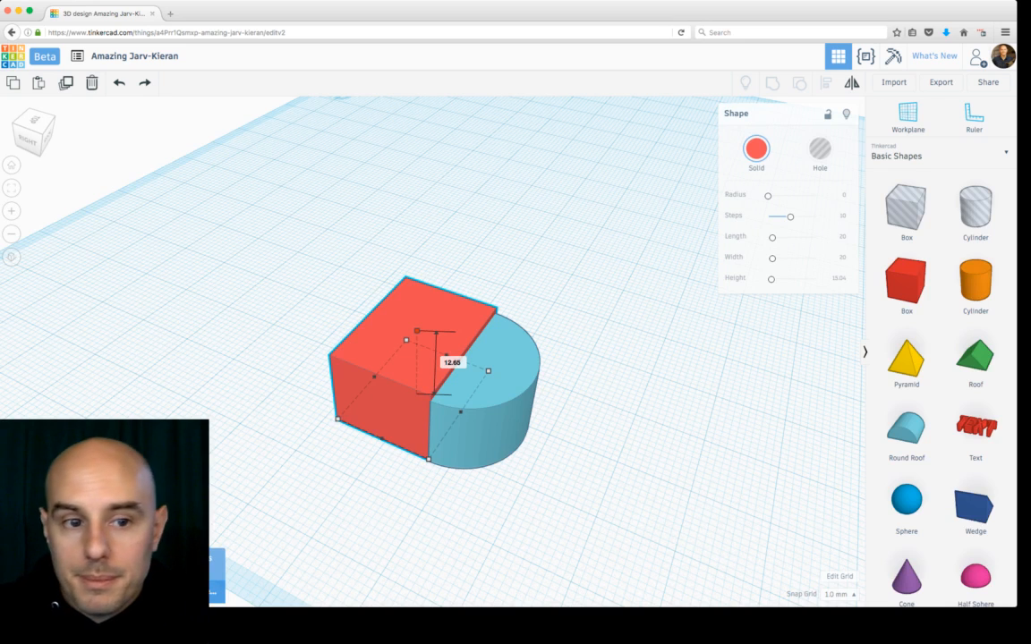
left_click_drag(417, 331, 417, 336)
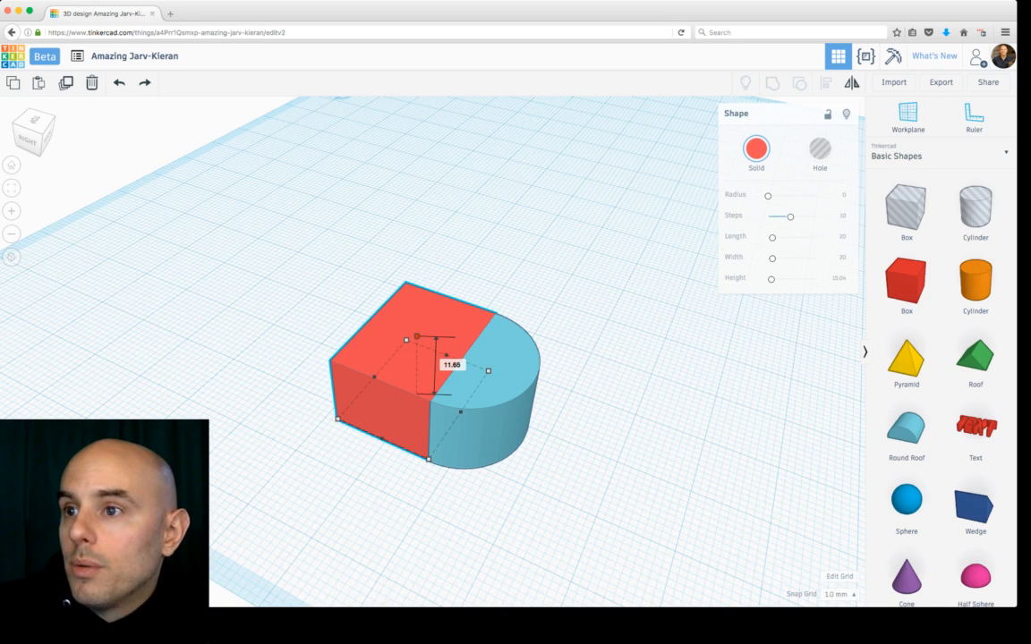
left_click(577, 394)
left_click(501, 385)
mouse_move(499, 367)
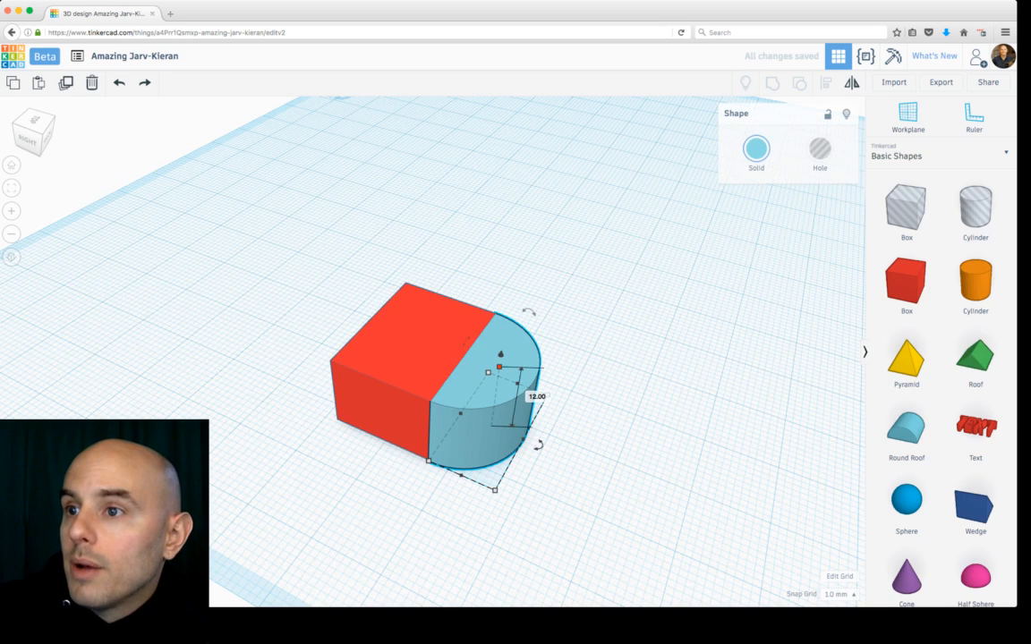
left_click(417, 341)
mouse_move(417, 337)
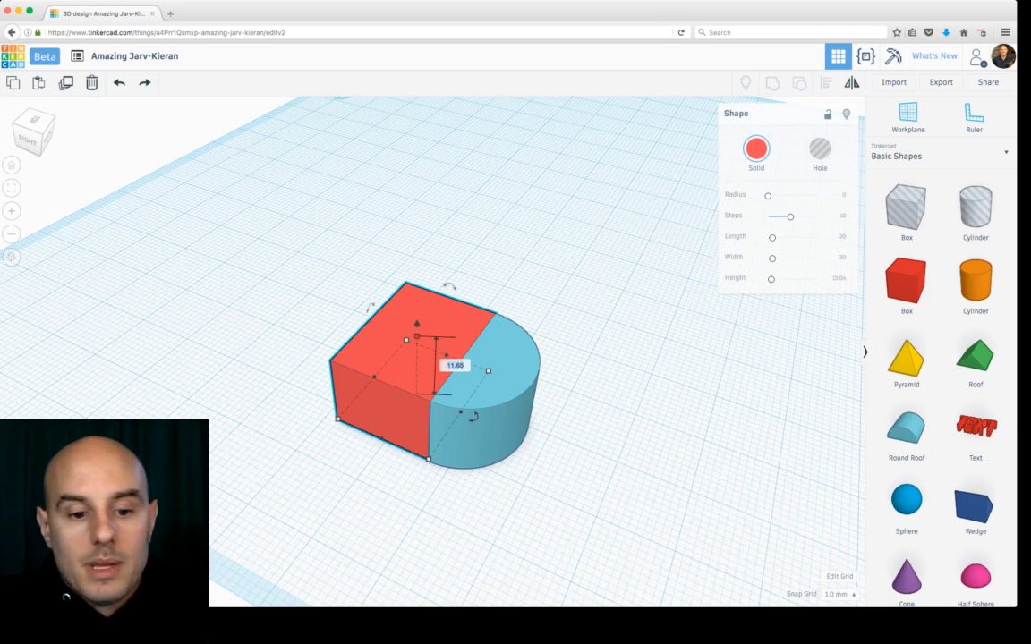
type("12")
key("Return")
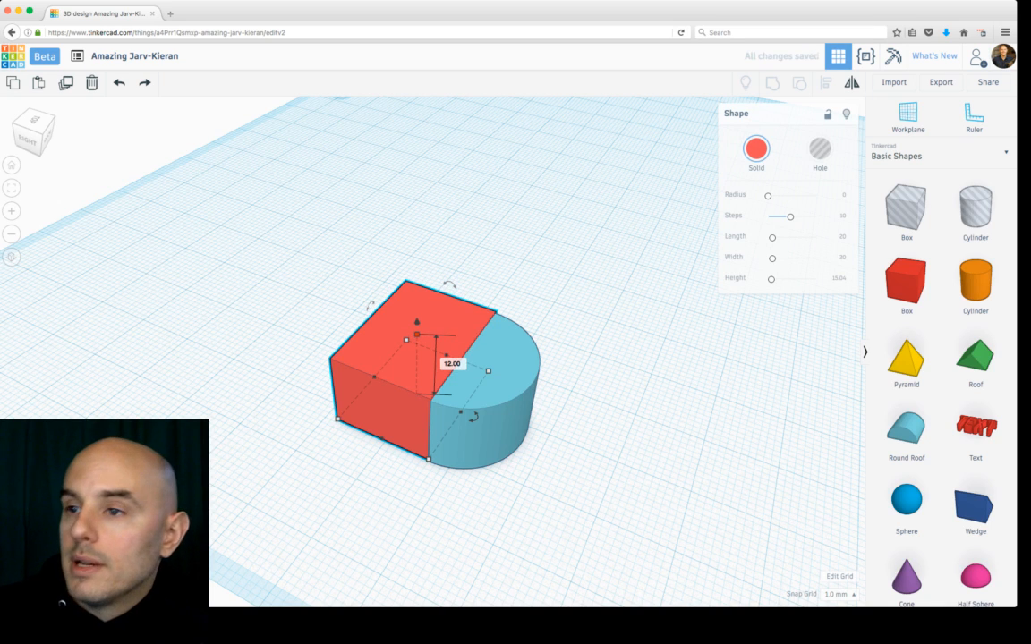
Step: Orbit around the box and round roof to check how they fit together
right_click_drag(502, 358, 347, 354)
left_click(430, 331)
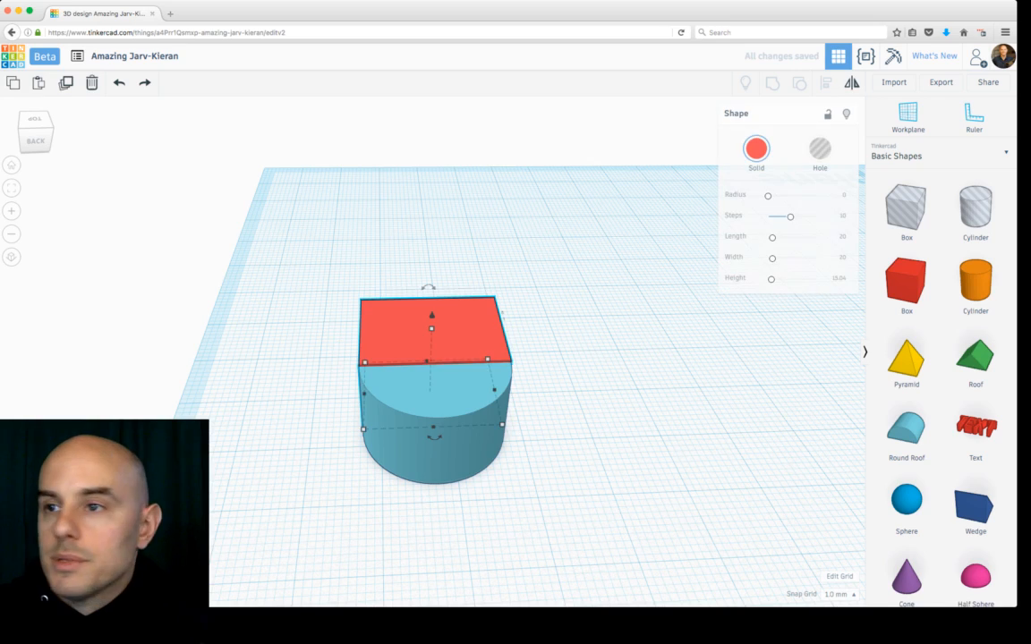
left_click(573, 358)
right_click_drag(555, 358, 768, 367)
scroll(757, 353, "down", 5)
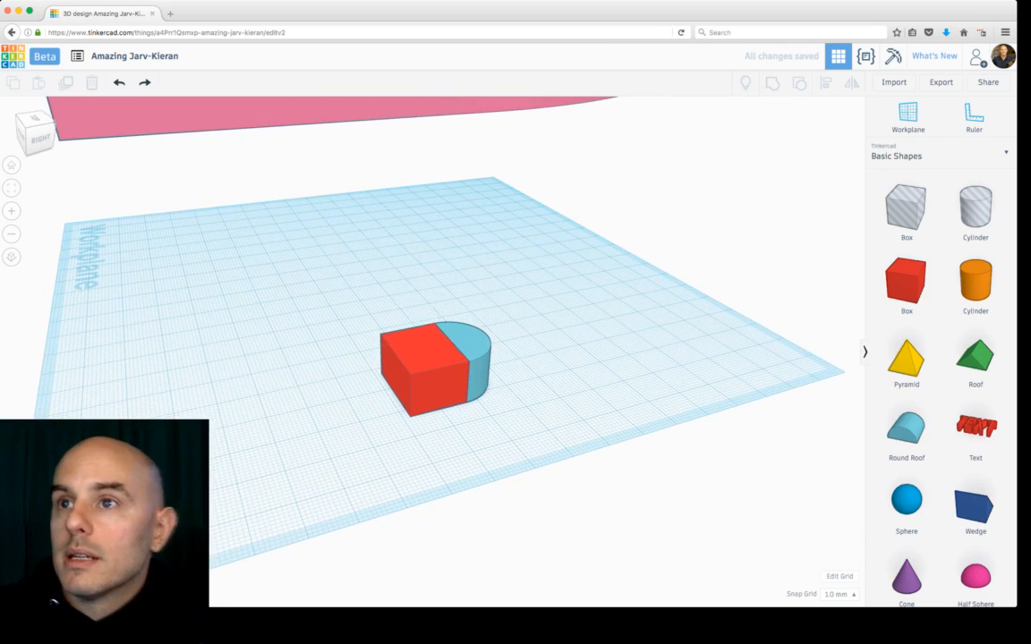
Step: Select the maze and shrink it proportionally from a corner handle
left_click(358, 111)
key("f")
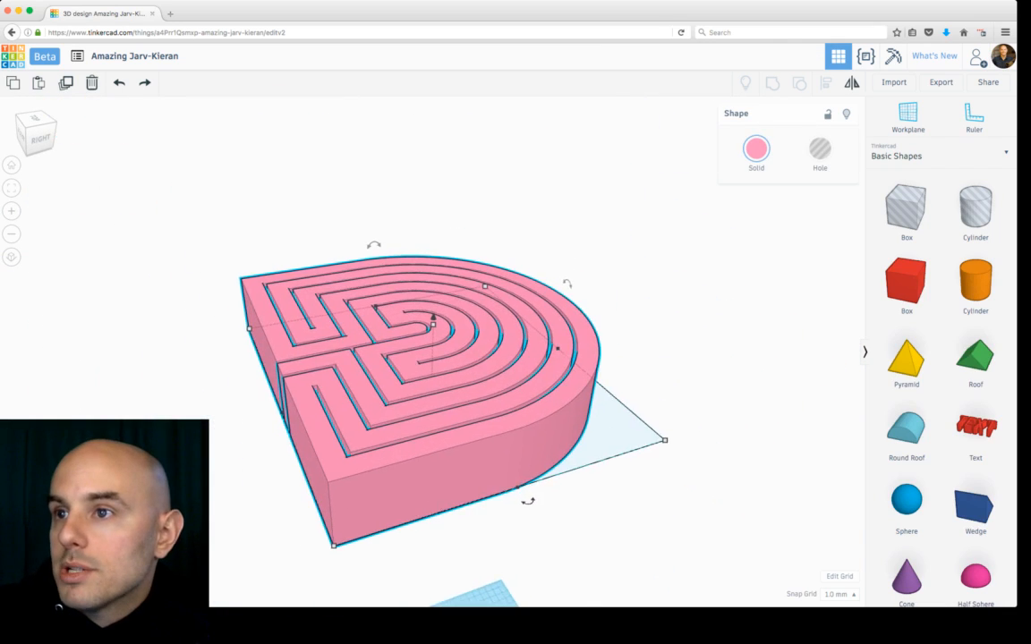
right_click_drag(447, 269, 479, 358)
mouse_move(418, 159)
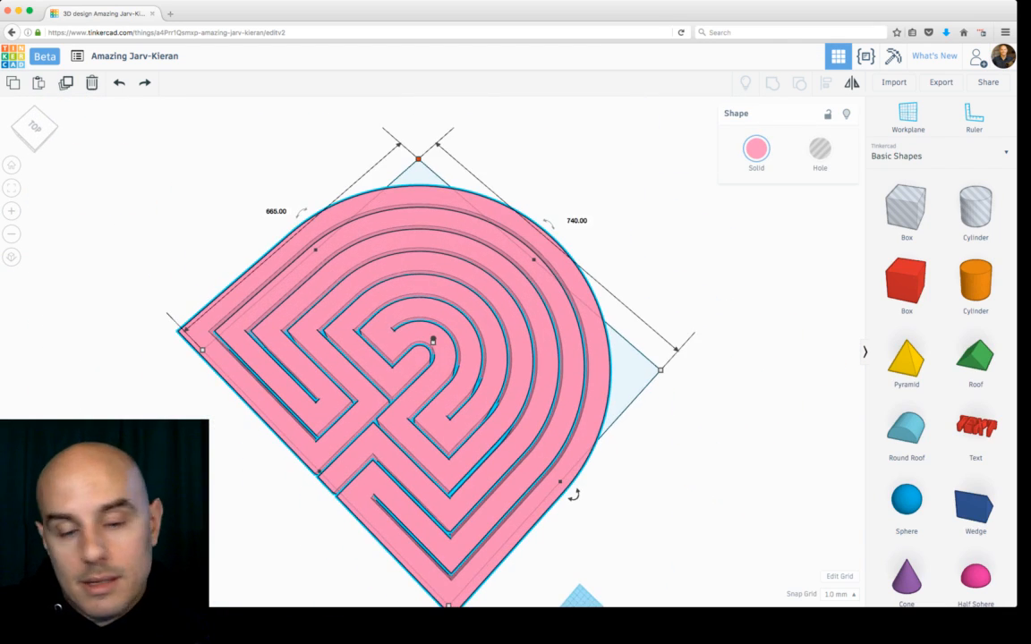
left_click_drag(418, 160, 428, 308, "alt+shift")
left_click_drag(428, 360, 528, 535)
key("ctrl+a")
key("f")
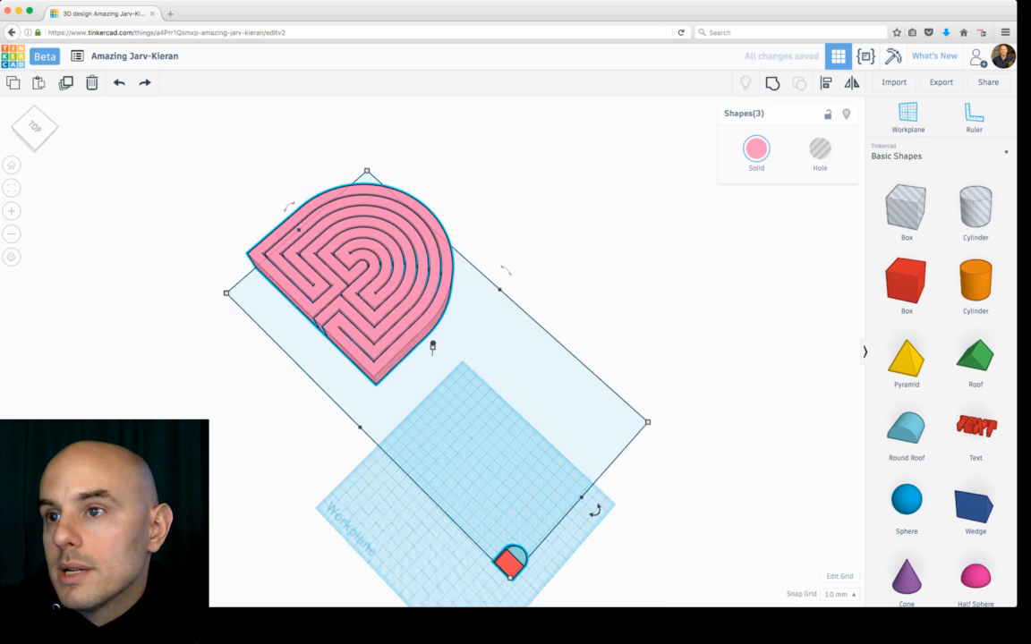
Step: Move the maze onto the workplane beside the box and round roof
left_click(432, 347)
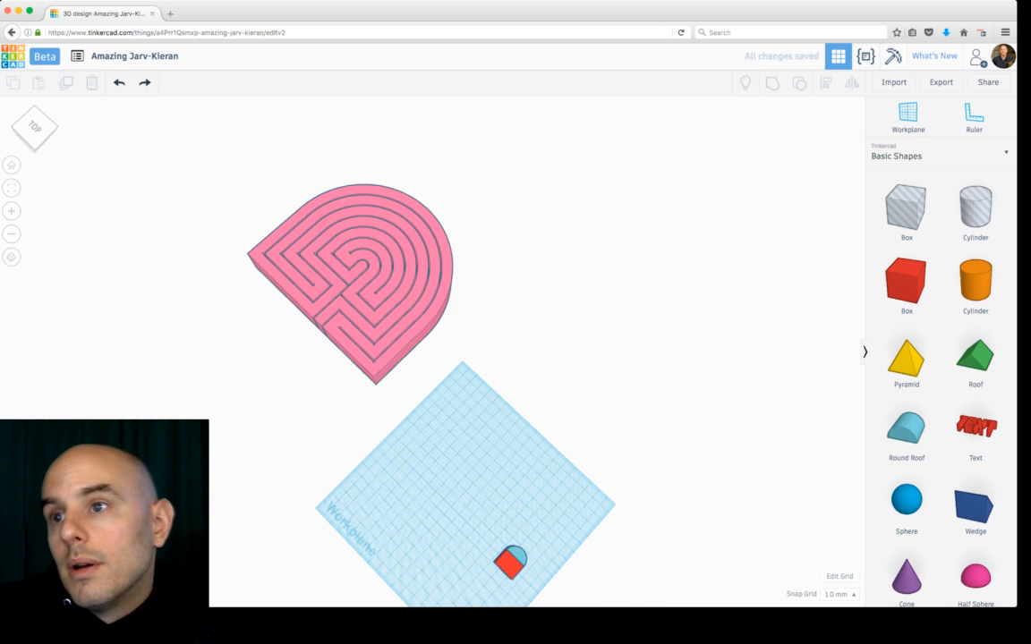
left_click_drag(384, 363, 463, 567)
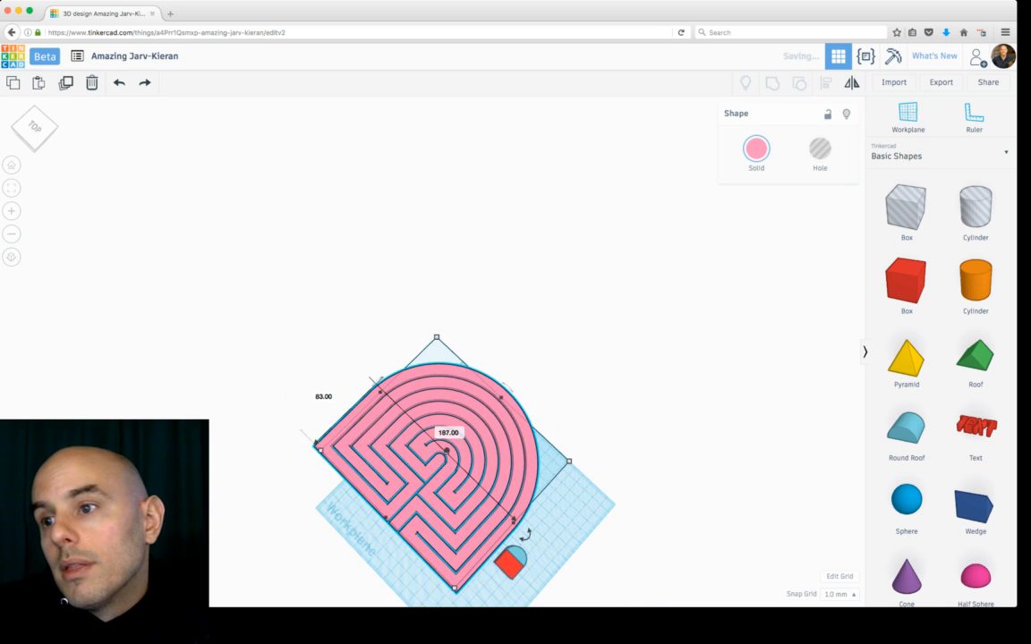
scroll(464, 580, "up", 5)
right_click_drag(465, 580, 527, 573)
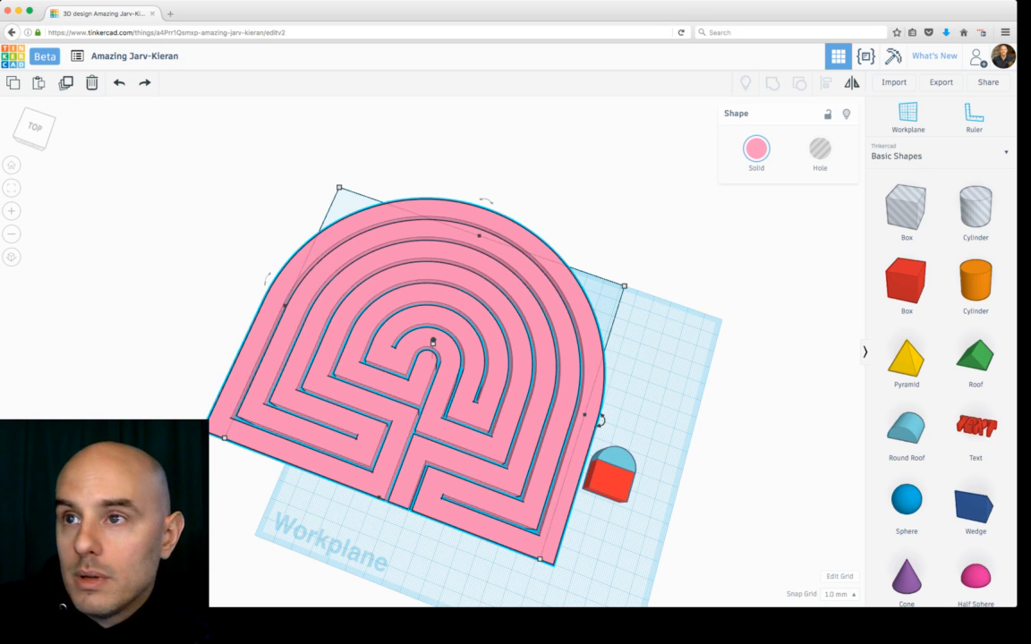
Step: Shrink the maze further to about the size of the box-and-roof piece and place it beside them
left_click_drag(339, 187, 514, 511, "shift")
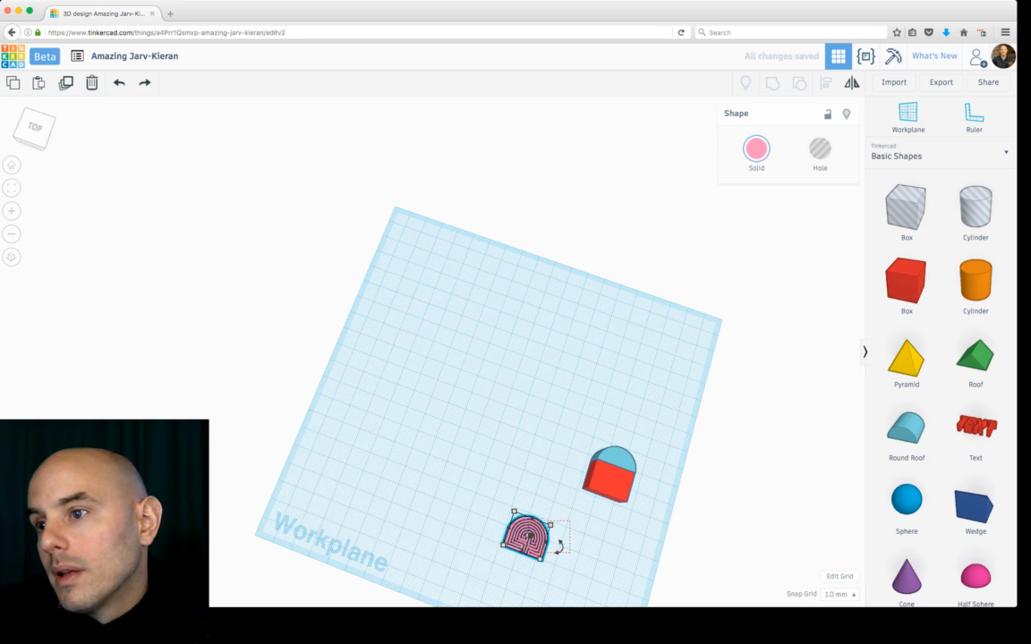
left_click_drag(528, 534, 554, 458)
key("f")
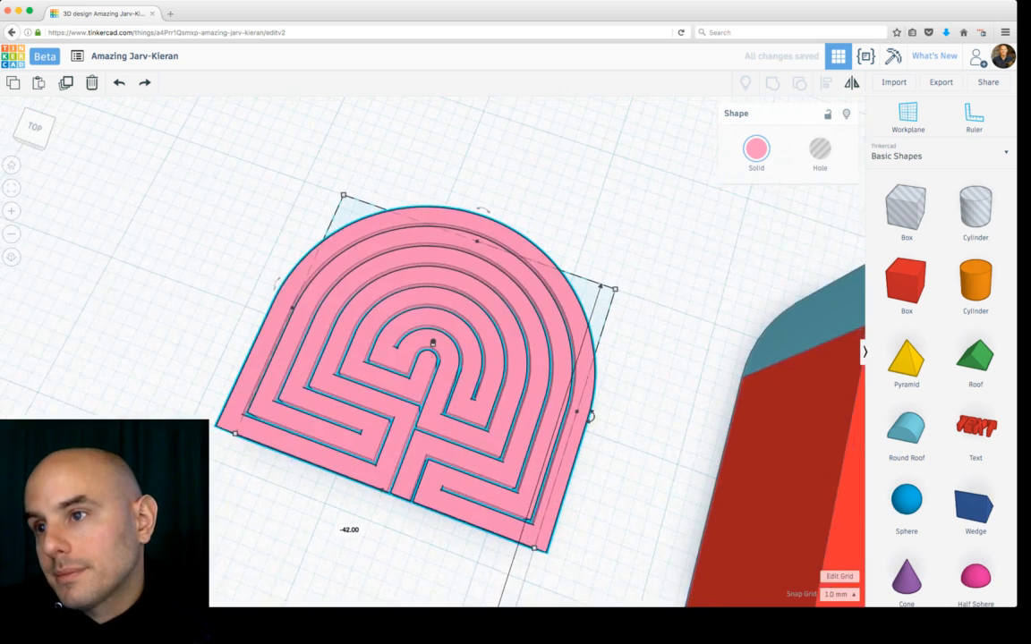
scroll(434, 346, "down", 6)
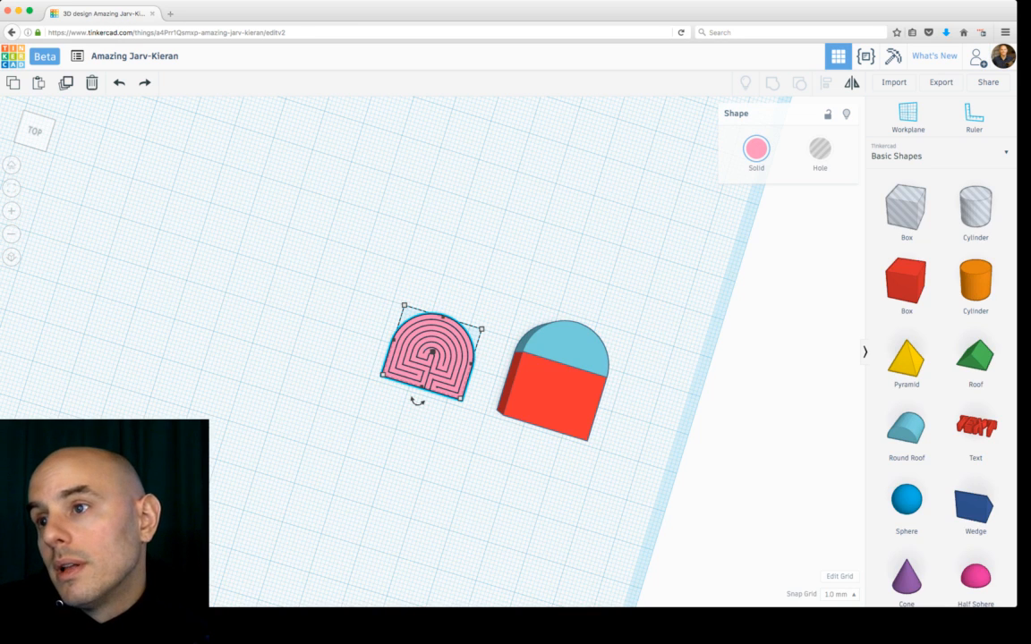
Step: Shorten the box's depth to about 10 mm against the round roof and select the pair
left_click(555, 396)
left_click(573, 342)
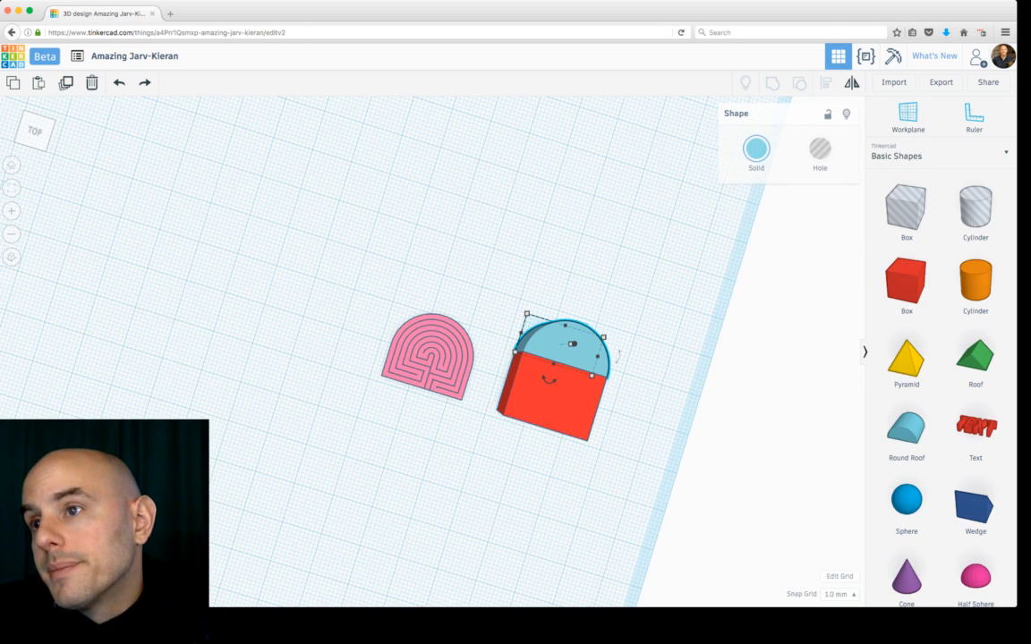
left_click(556, 396)
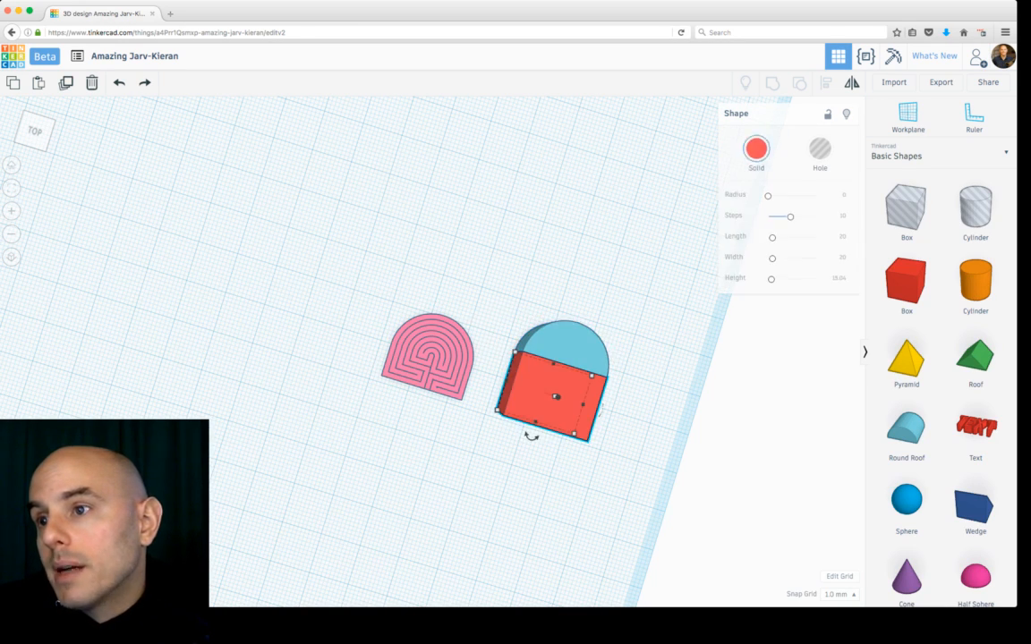
left_click_drag(536, 421, 541, 403)
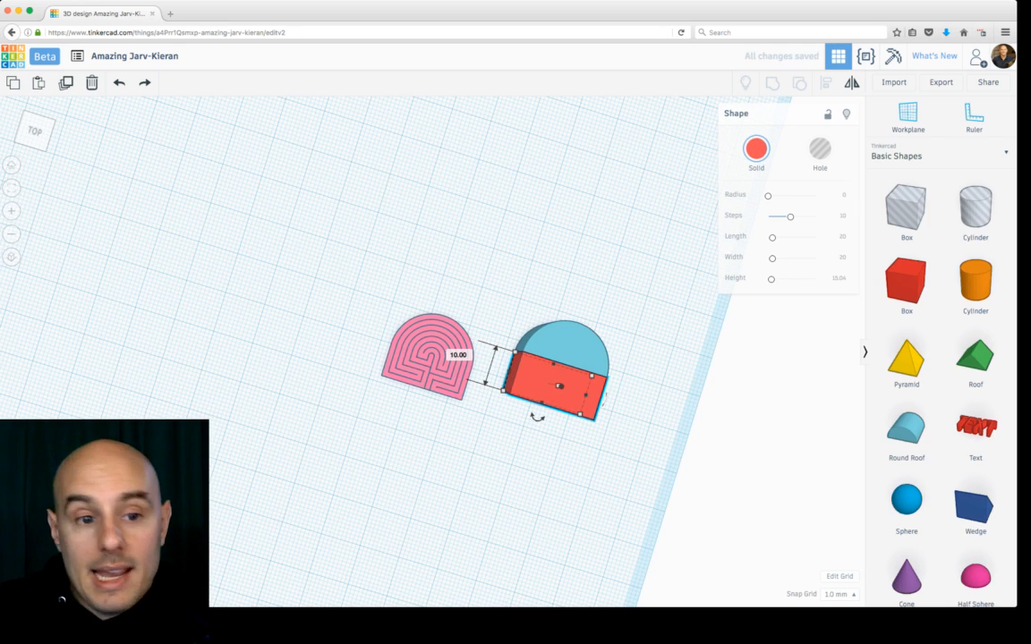
left_click_drag(541, 403, 543, 397)
left_click_drag(526, 314, 542, 398)
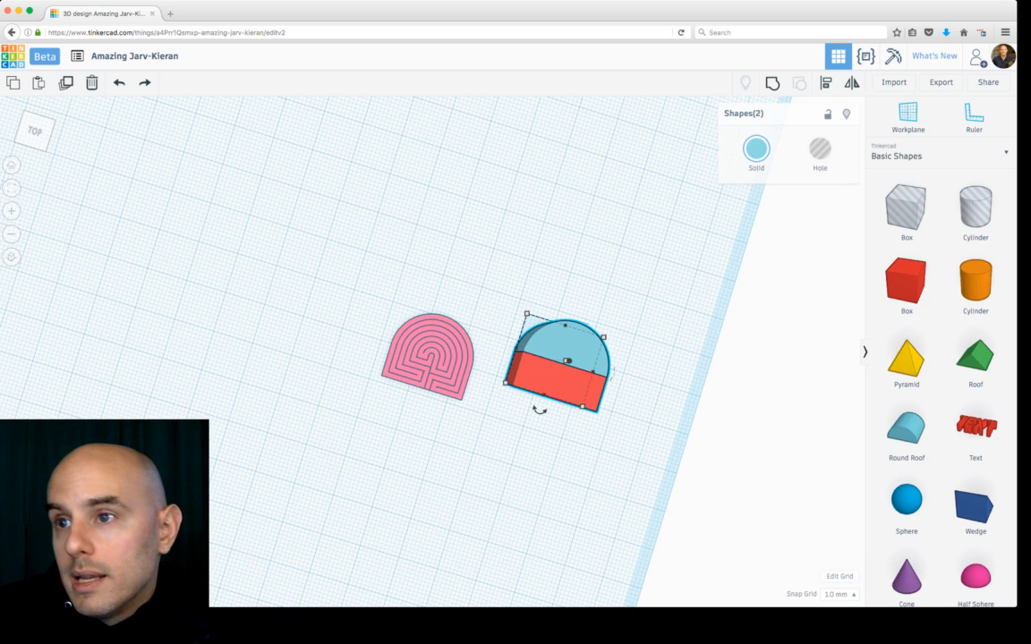
Step: Set the maze's width to 20 mm
left_click(433, 352)
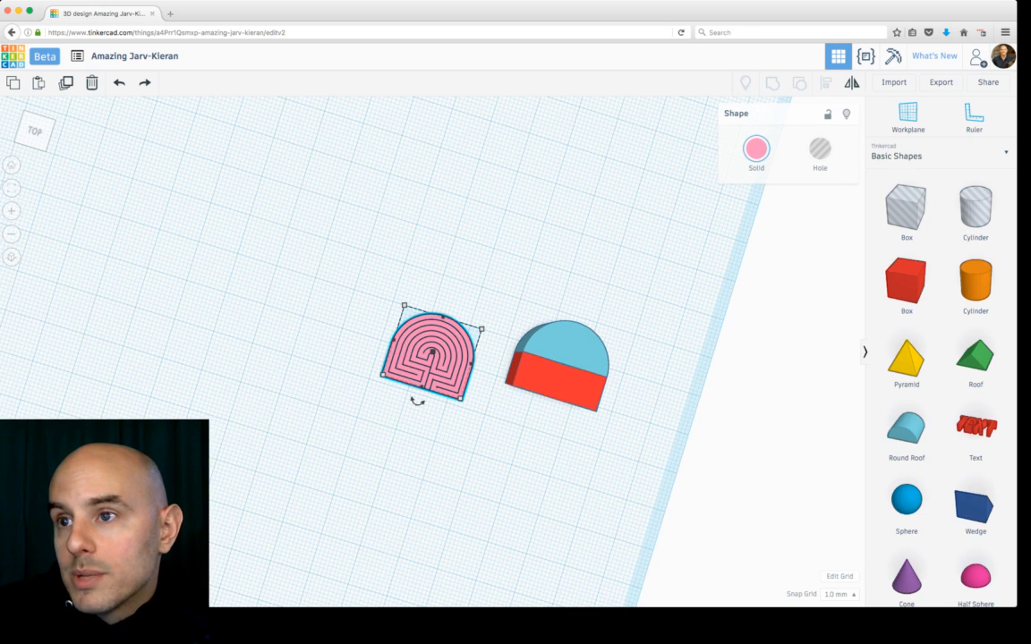
scroll(412, 322, "down", 3)
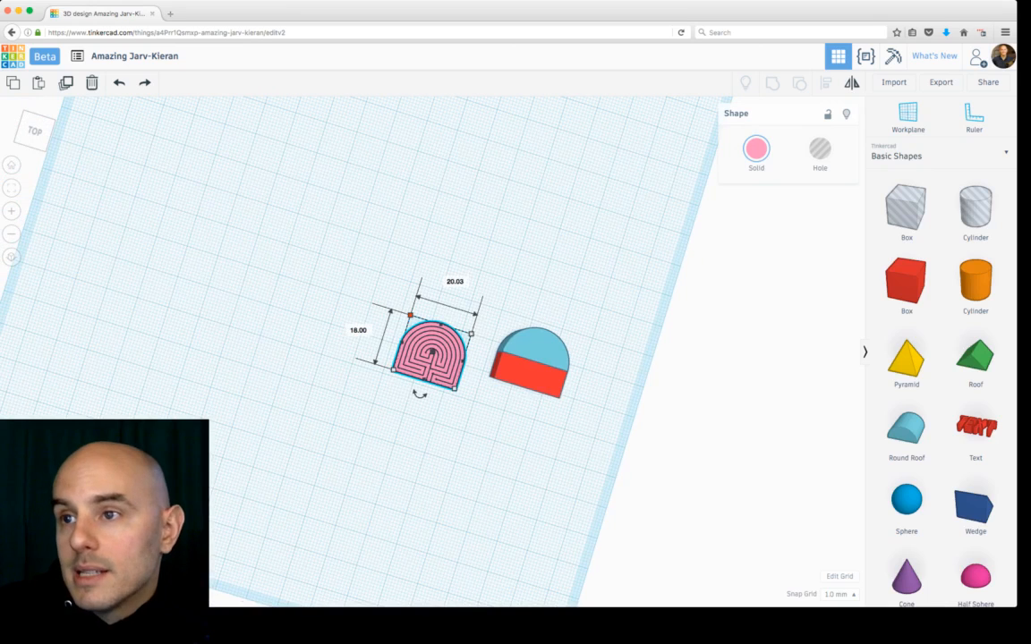
left_click(410, 315)
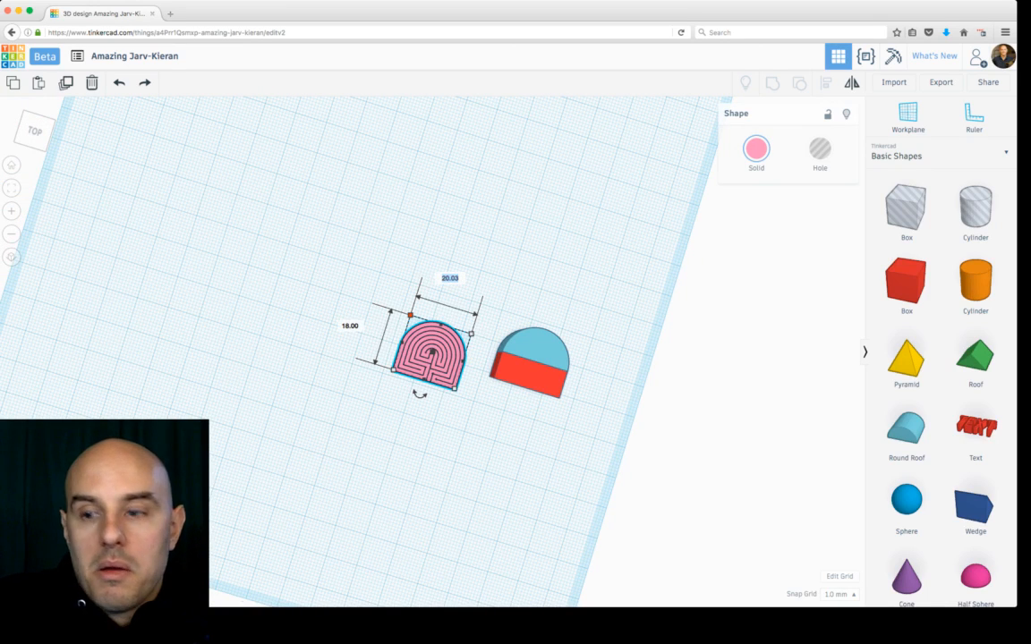
type("20")
key("Return")
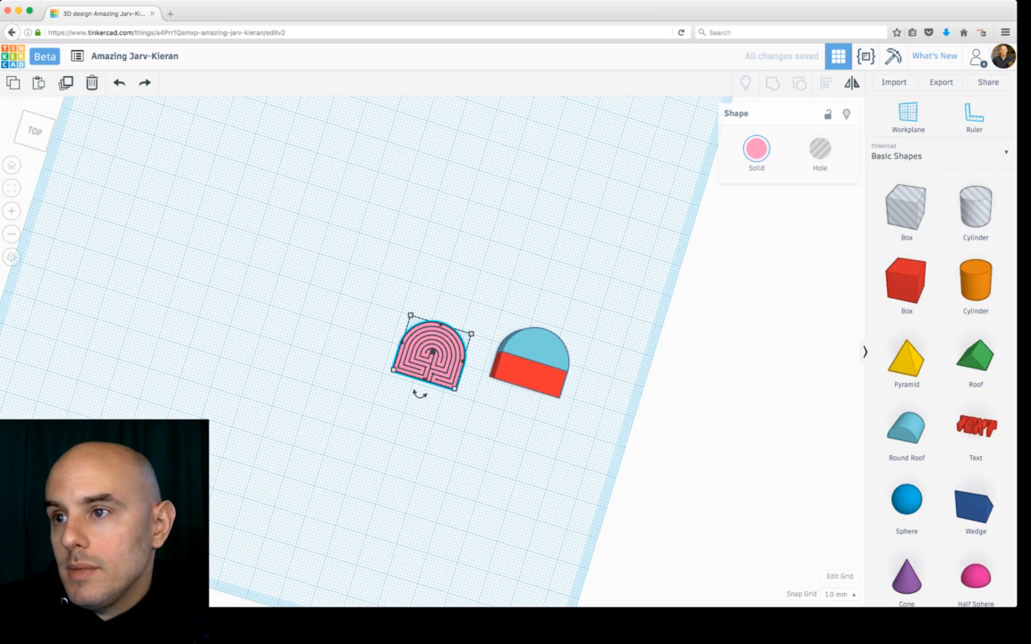
Step: Select the box and round roof together and group them into one shape
left_click_drag(505, 315, 574, 364)
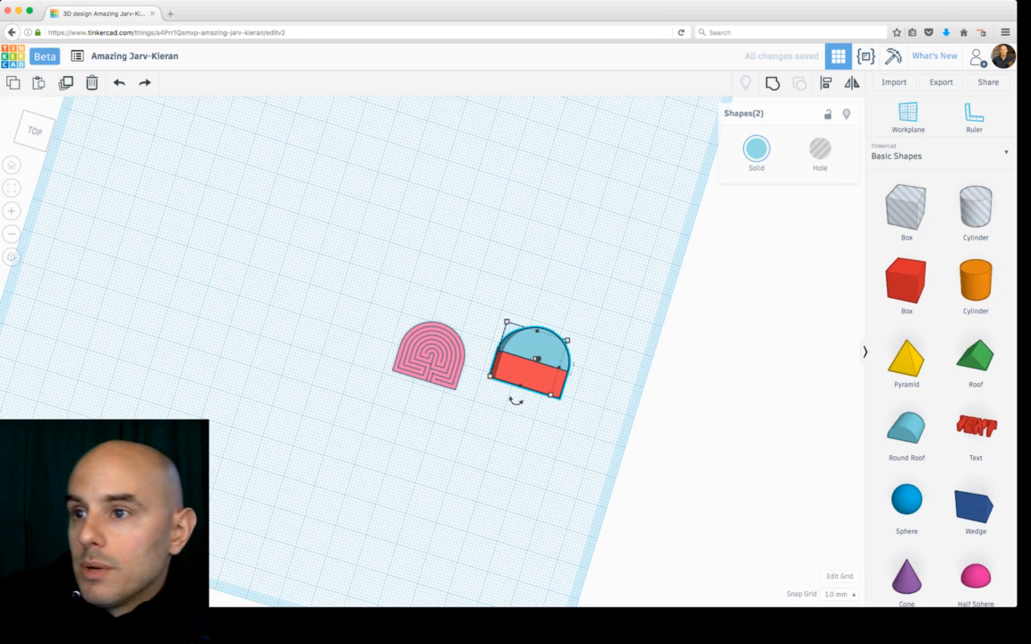
key("ctrl+g")
right_click_drag(546, 439, 501, 362)
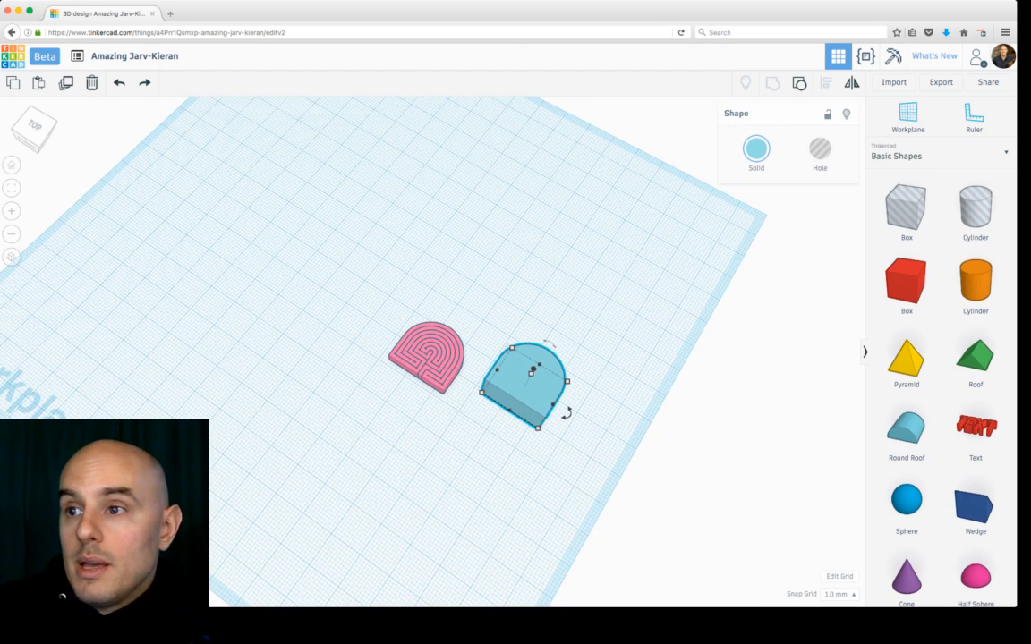
Step: Raise the maze's height to 18 mm
left_click(428, 357)
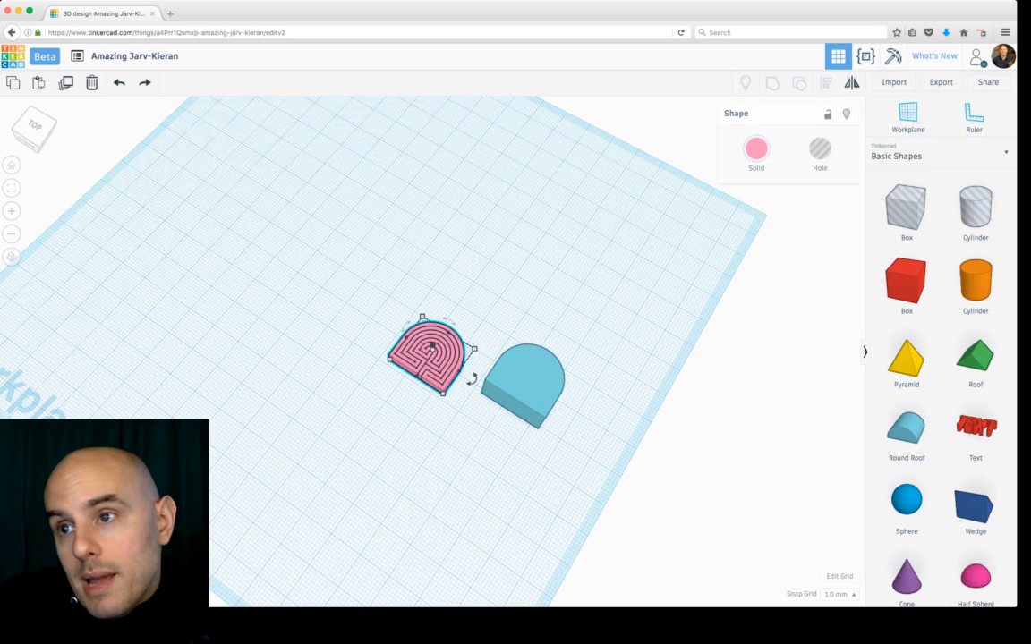
scroll(432, 354, "up", 5)
right_click_drag(432, 354, 429, 291)
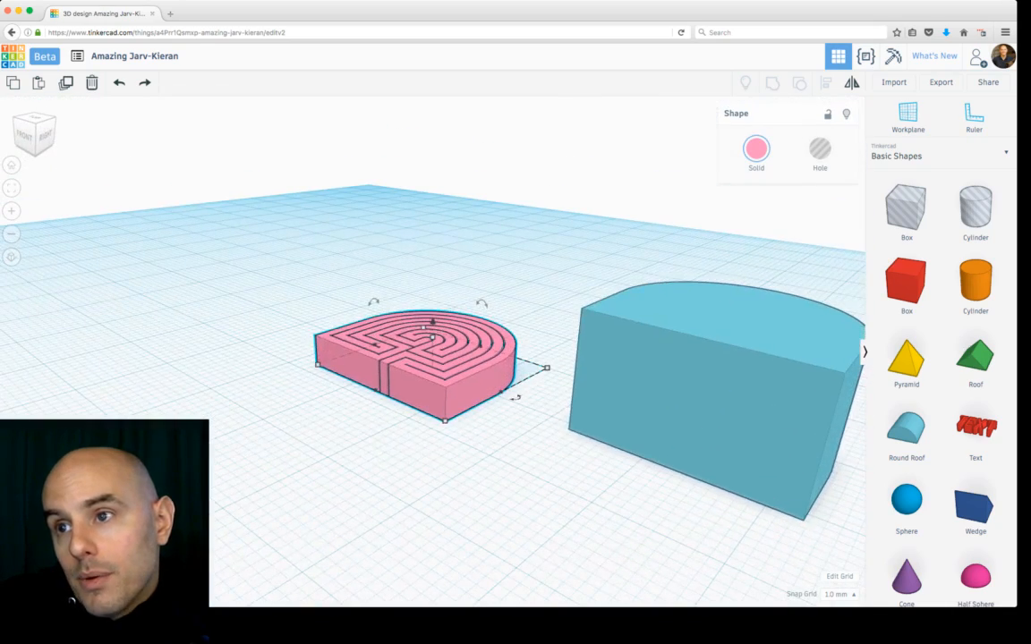
left_click_drag(432, 332, 433, 194)
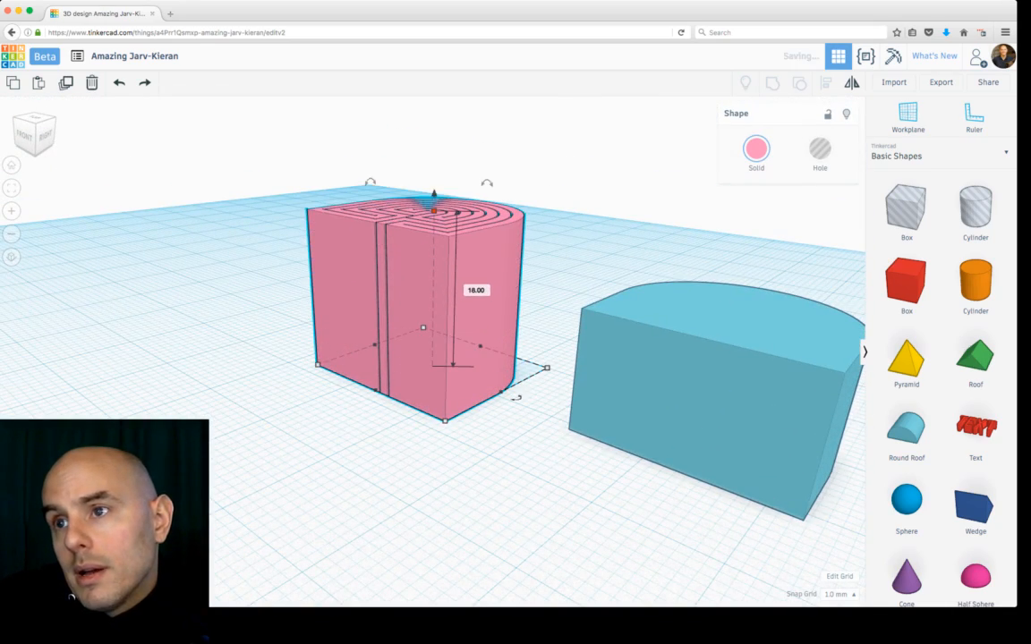
Step: Try moving the maze onto the grouped box-and-roof shape
right_click_drag(433, 194, 464, 278)
left_click_drag(463, 277, 757, 358)
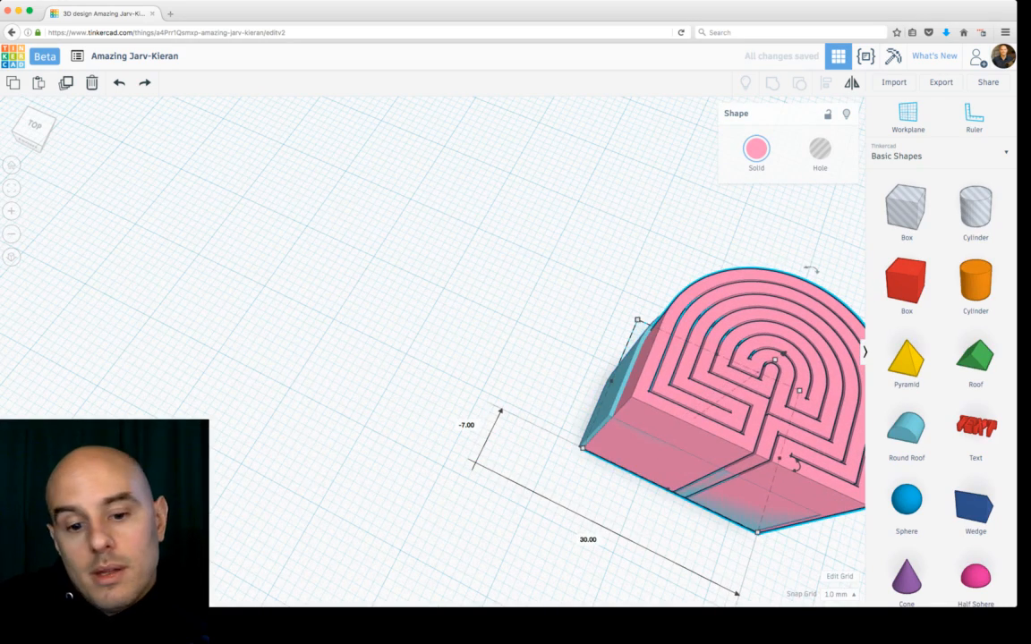
key("super+a")
key("f")
left_click(757, 358)
right_click_drag(757, 358, 725, 286)
right_click_drag(376, 295, 509, 340)
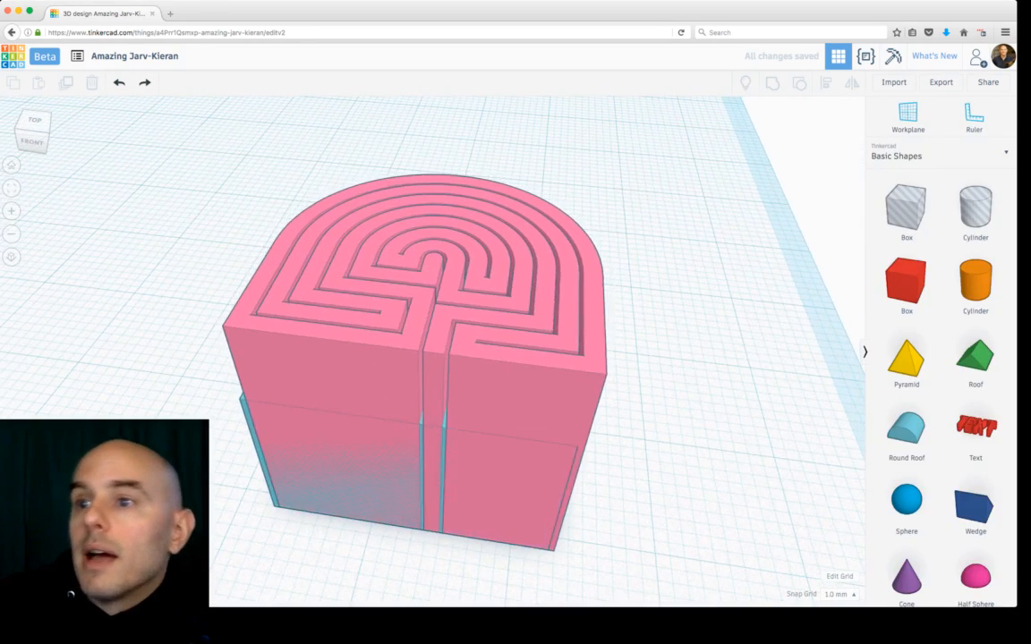
left_click_drag(501, 340, 298, 212)
Step: Set the grouped box-and-roof shape's height to 20 mm
left_click(438, 385)
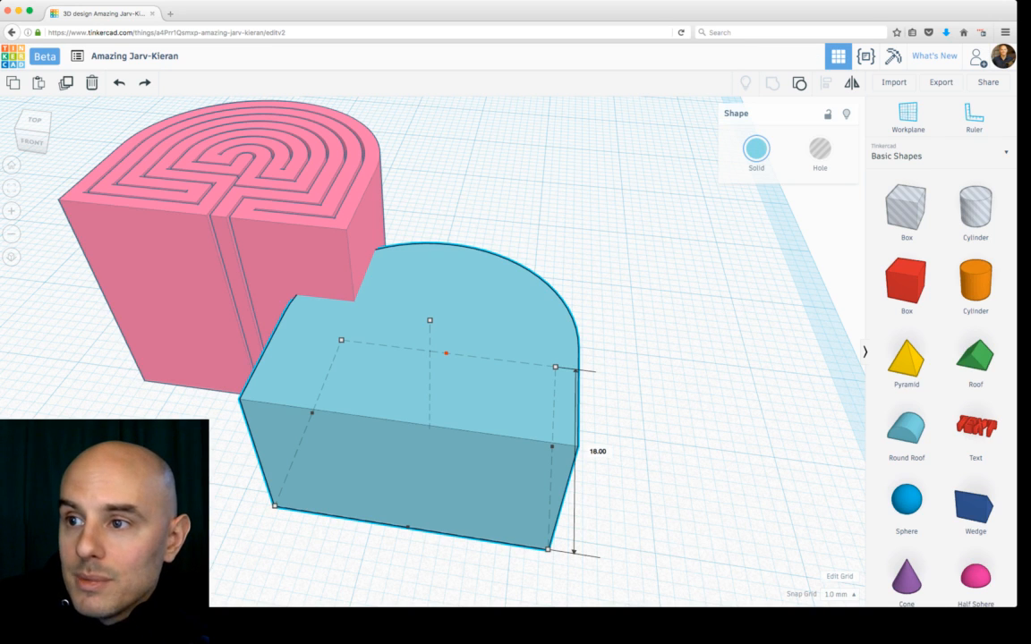
left_click_drag(446, 353, 447, 346, "alt+shift")
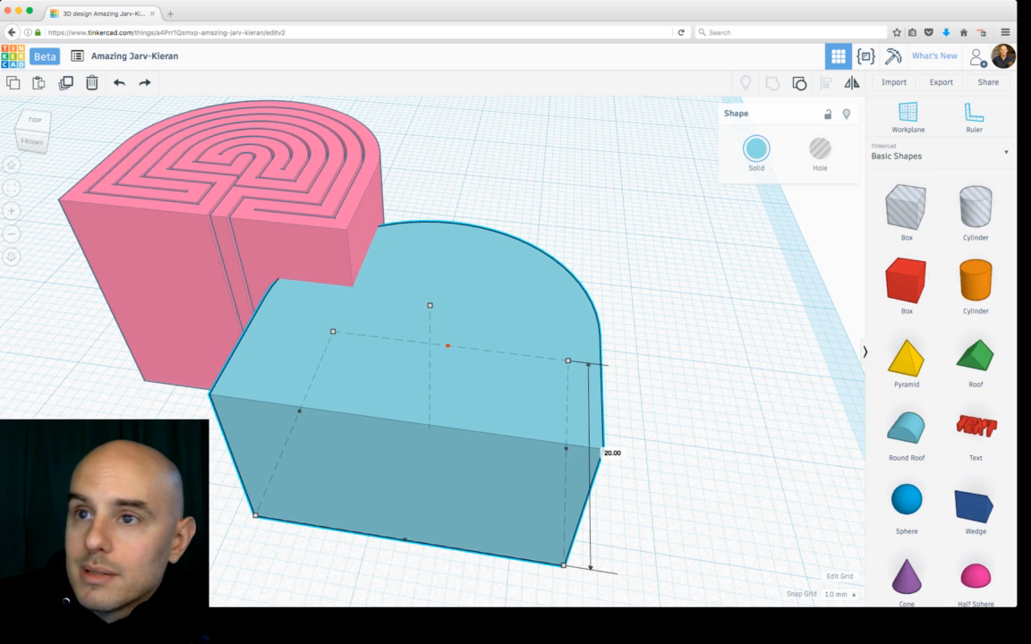
Step: Move the maze on top of the grouped box-and-roof shape
scroll(448, 345, "down", 2)
scroll(439, 347, "up", 1)
left_click_drag(295, 224, 443, 319)
key("Escape")
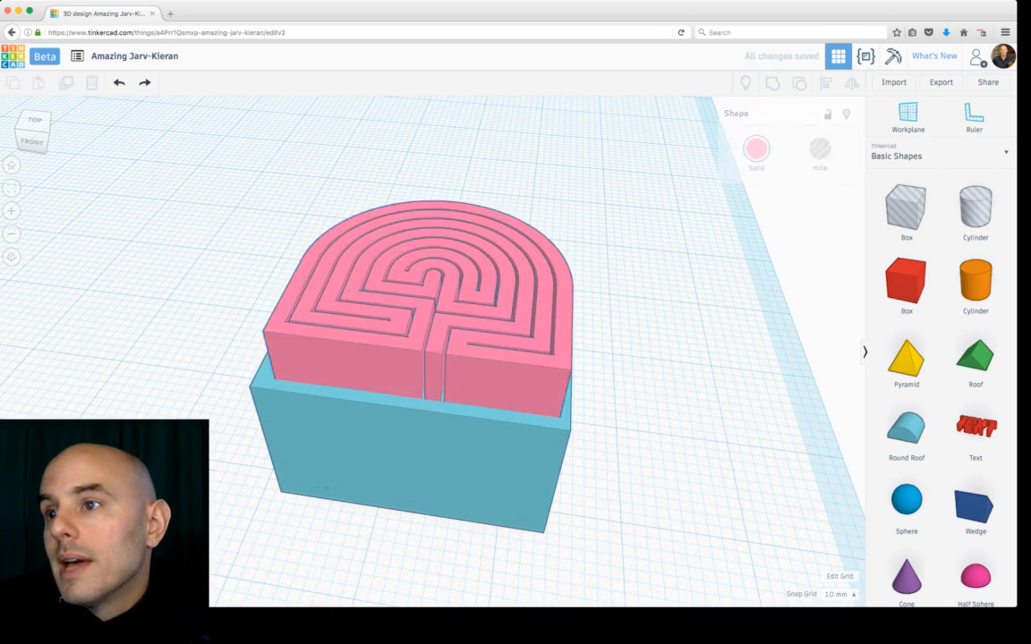
right_click_drag(444, 319, 528, 269)
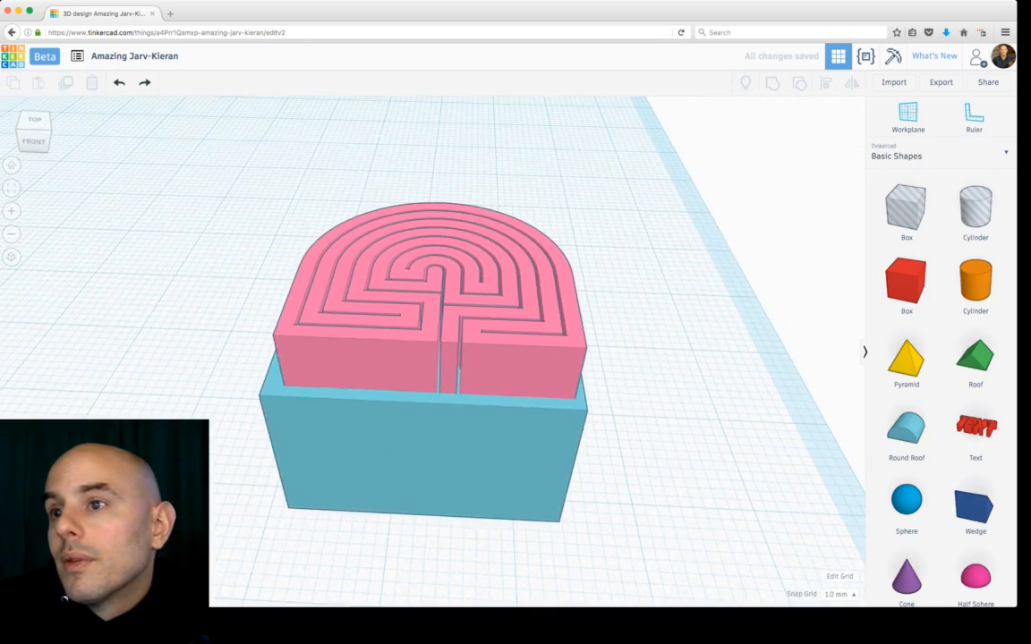
Step: Select the maze and the grouped shape together and centre-align them
left_click(447, 448)
left_click_drag(430, 299, 431, 257)
left_click(626, 344)
right_click_drag(626, 344, 613, 406)
left_click_drag(613, 405, 501, 412)
scroll(437, 327, "up", 5)
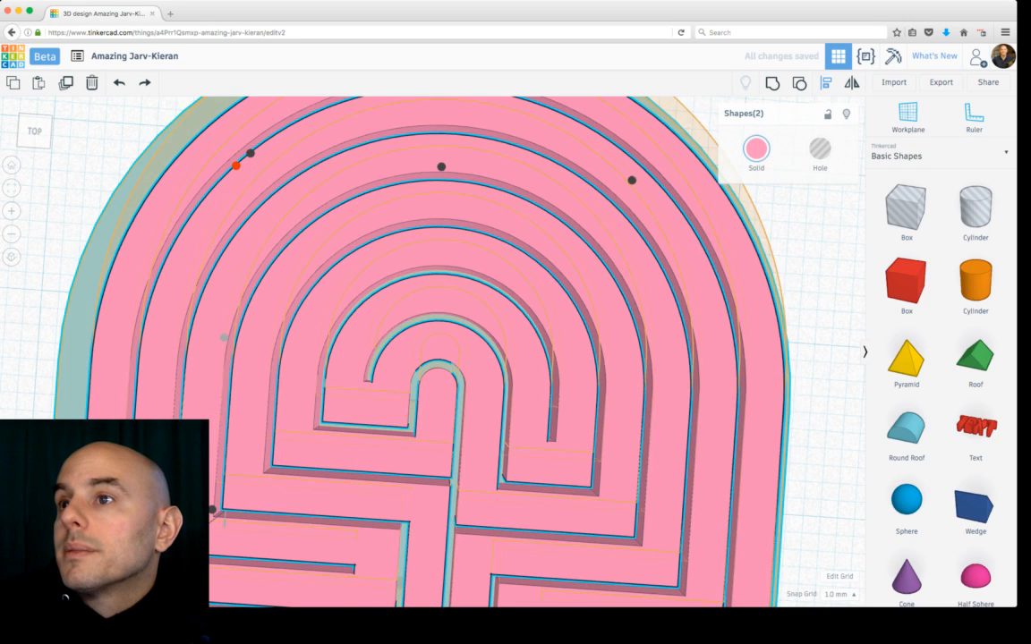
left_click(441, 167)
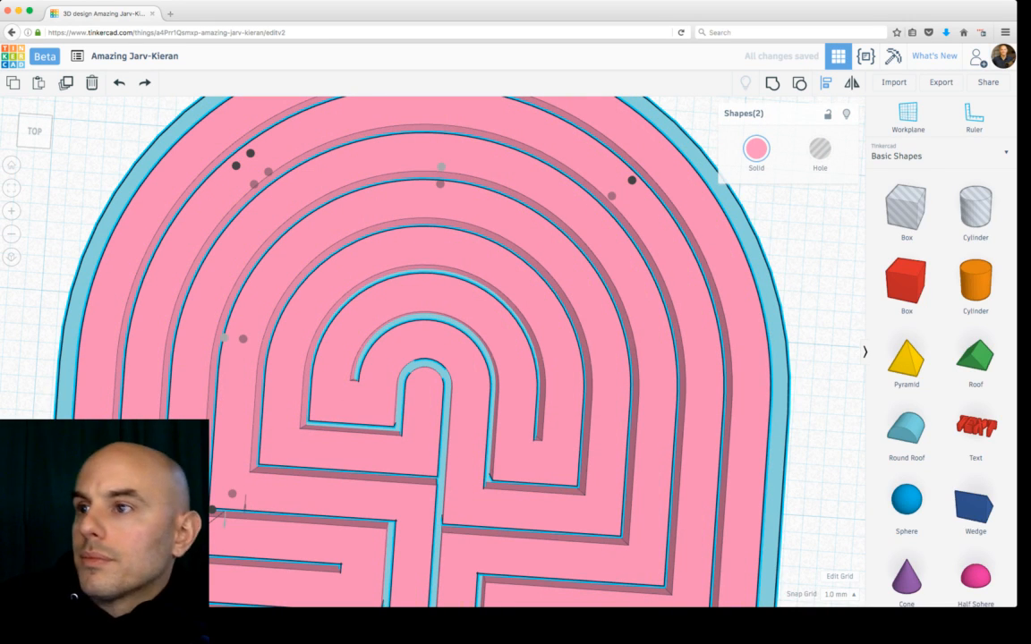
key("Escape")
Step: Turn the maze into a hole
scroll(433, 350, "down", 5)
right_click_drag(466, 376, 431, 247)
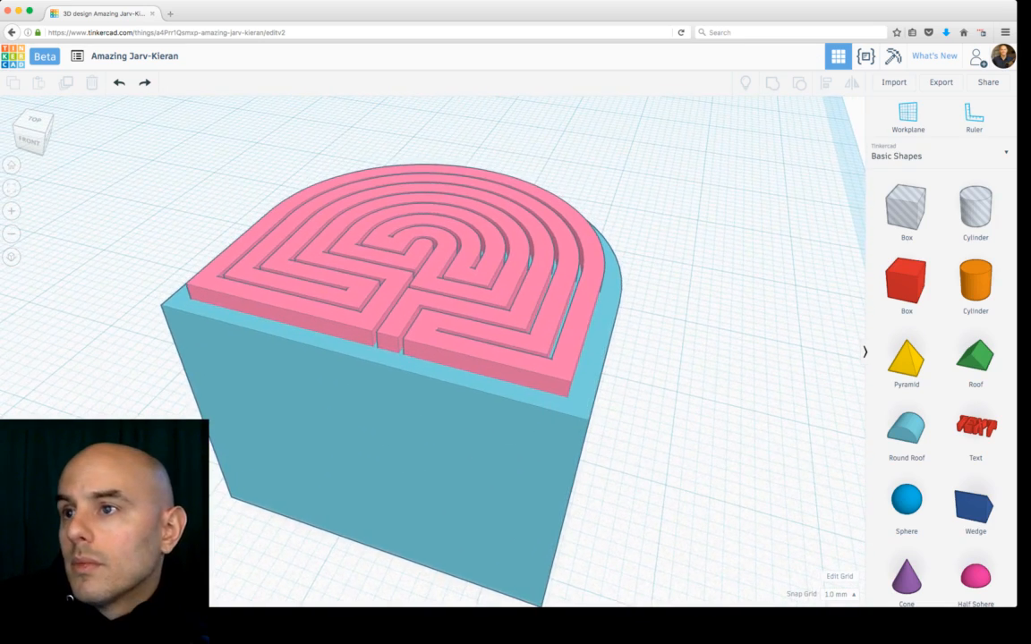
left_click(431, 260)
scroll(431, 351, "down", 5)
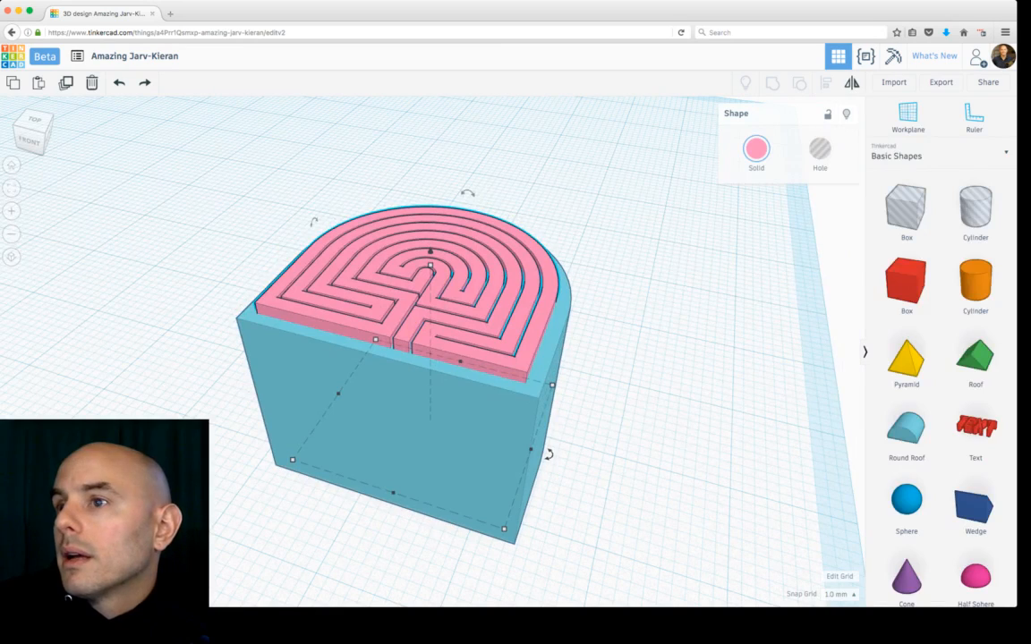
left_click(820, 154)
right_click_drag(573, 268, 564, 375)
scroll(429, 351, "down", 1)
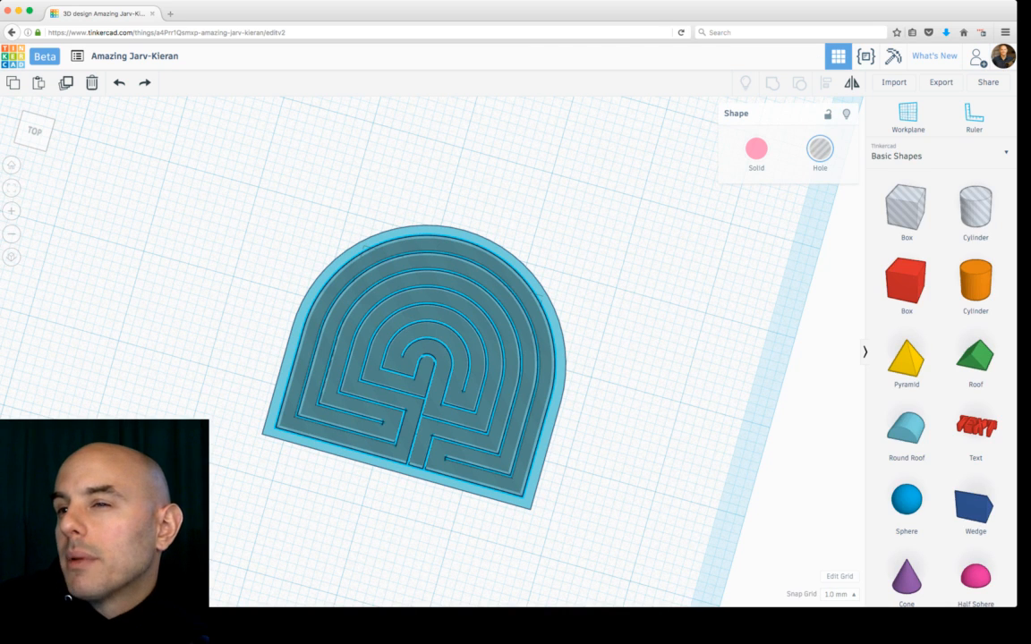
right_click_drag(563, 376, 597, 376)
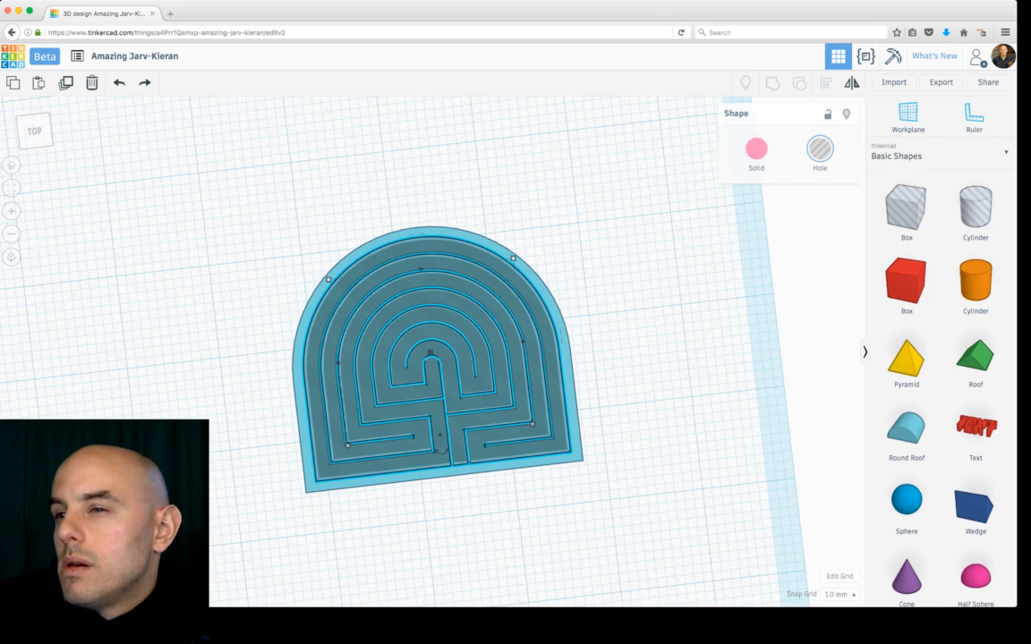
Step: Select the maze hole and the box-and-roof shape and group them to carve the maze into it
left_click(682, 127)
right_click_drag(682, 130, 673, 68)
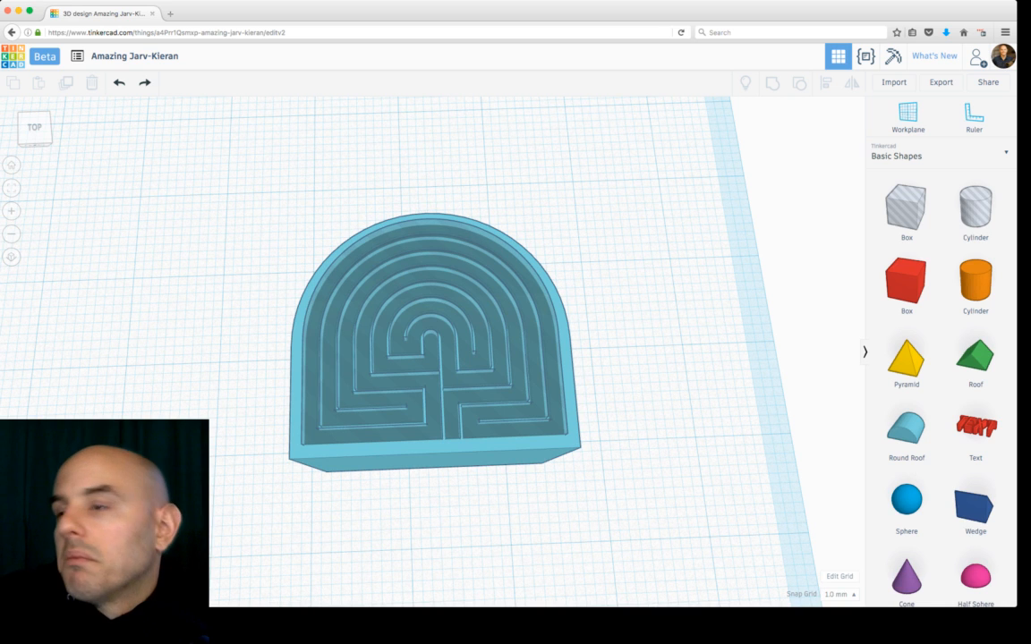
left_click_drag(600, 258, 519, 308)
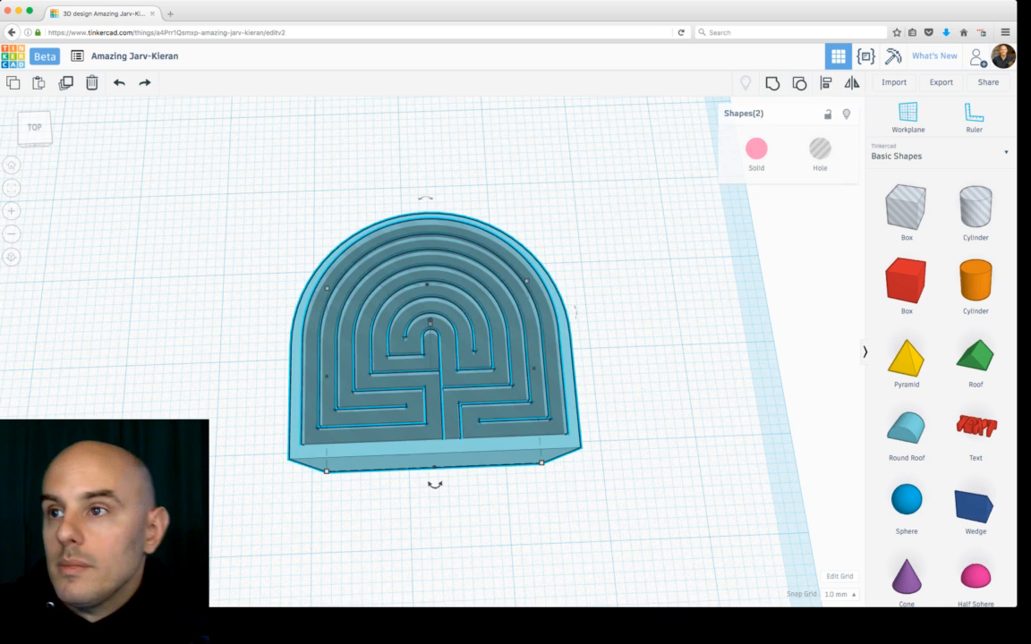
key("super+shift+g")
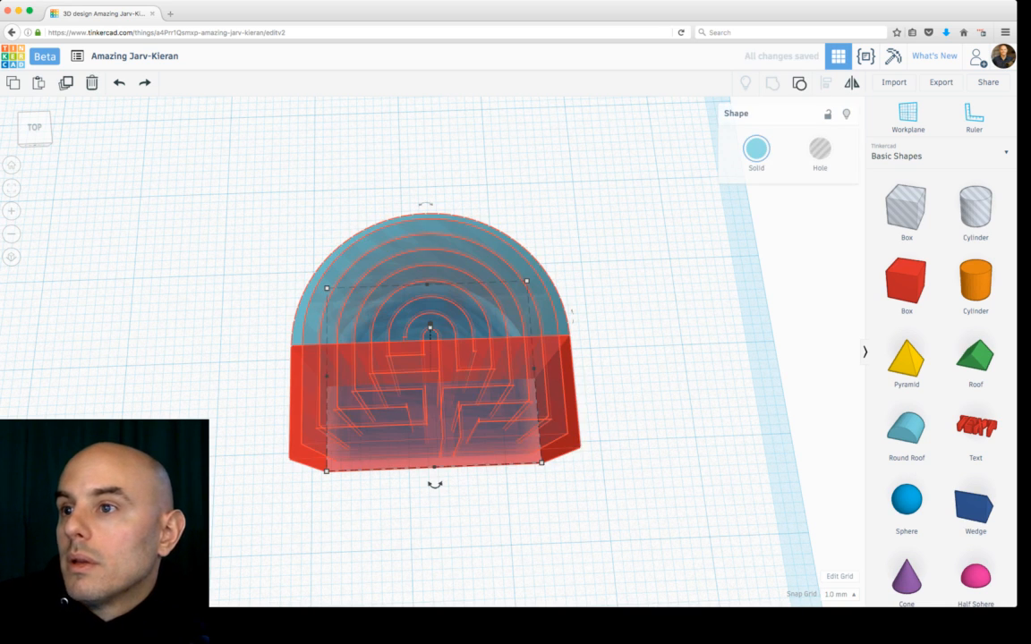
right_click_drag(519, 309, 513, 340)
scroll(513, 340, "up", 3)
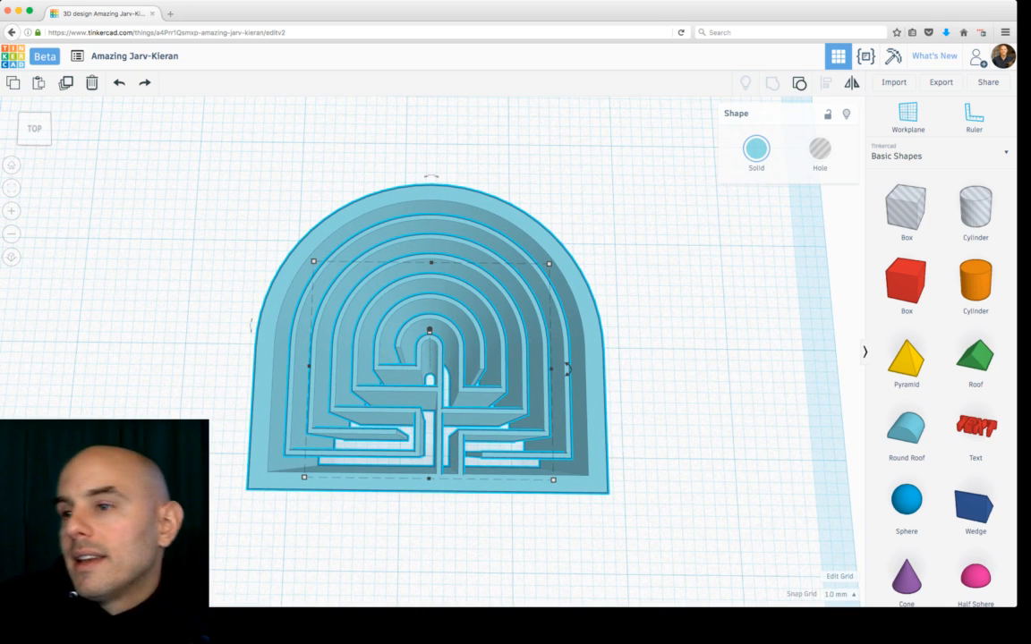
right_click_drag(513, 340, 500, 280)
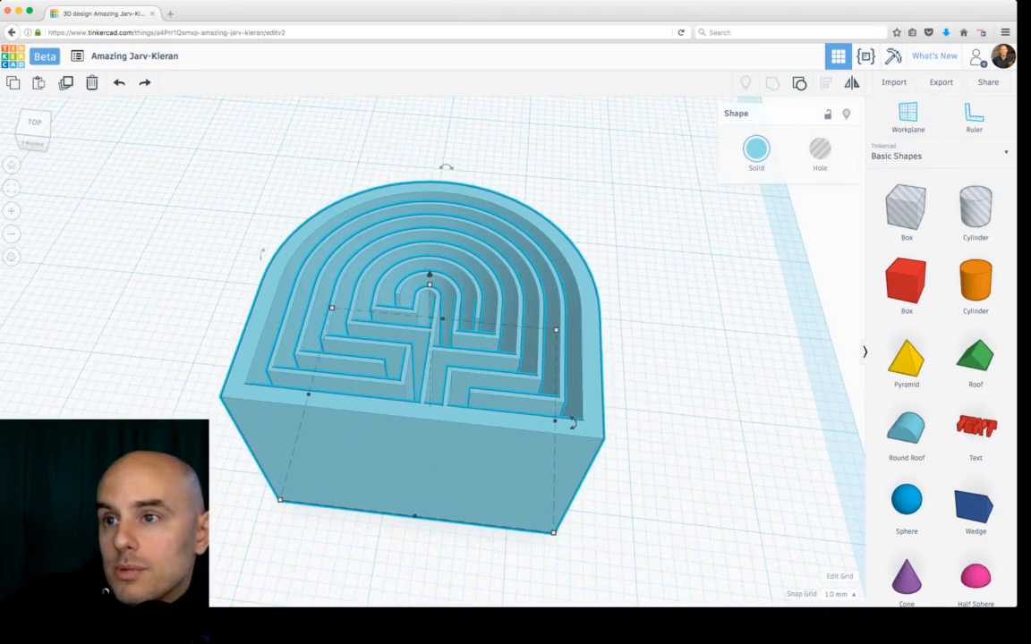
Step: Try lowering the carved maze piece's height to 3 mm
left_click_drag(430, 285, 429, 392)
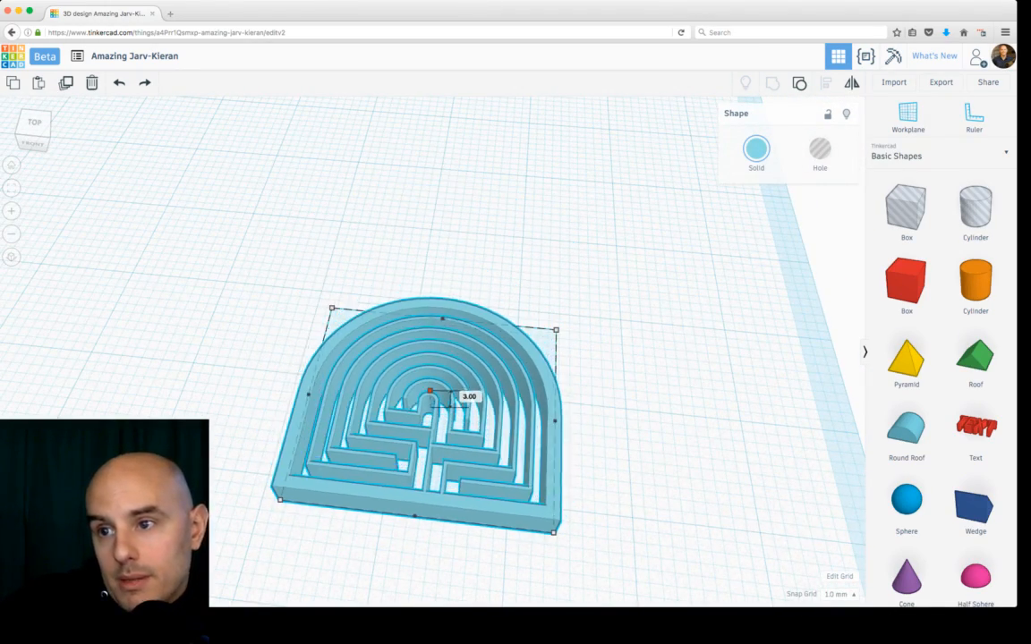
key("f")
left_click(632, 336)
right_click_drag(632, 336, 620, 403)
scroll(429, 358, "down", 5)
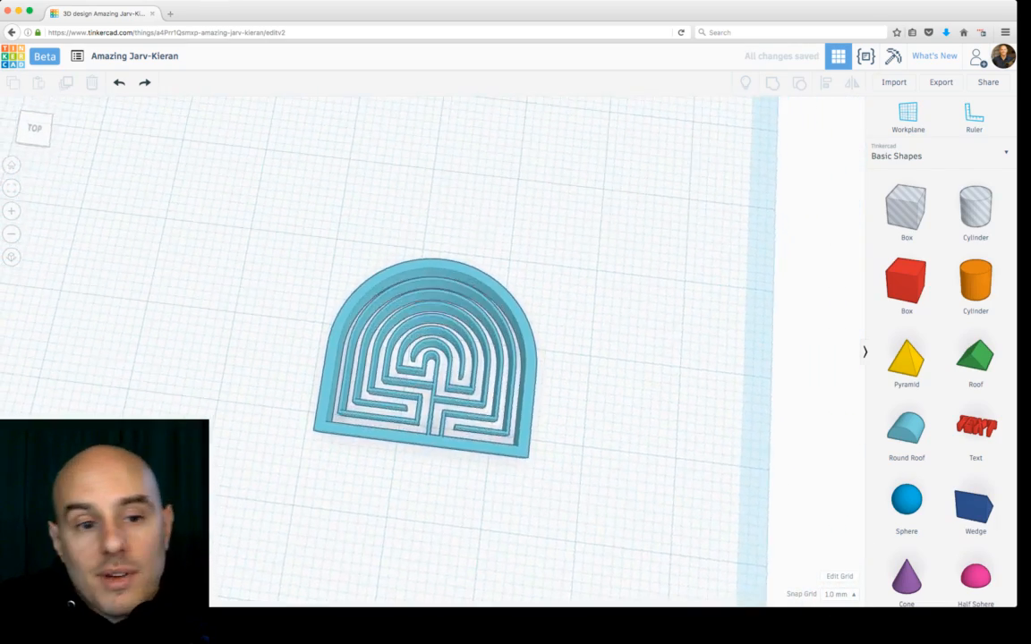
scroll(430, 358, "up", 3)
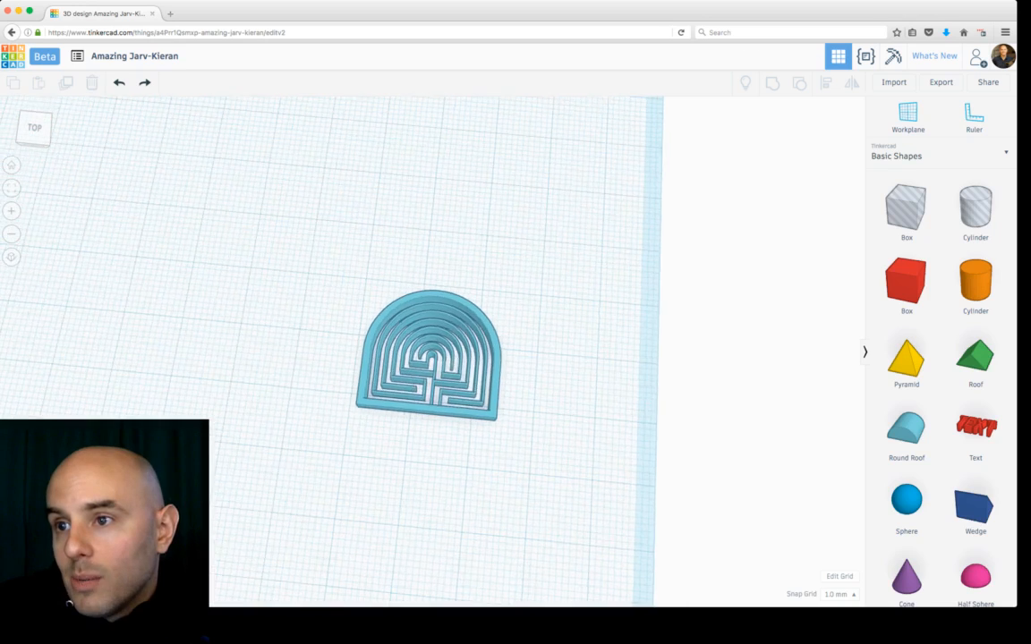
scroll(430, 358, "up", 4)
key("super+z")
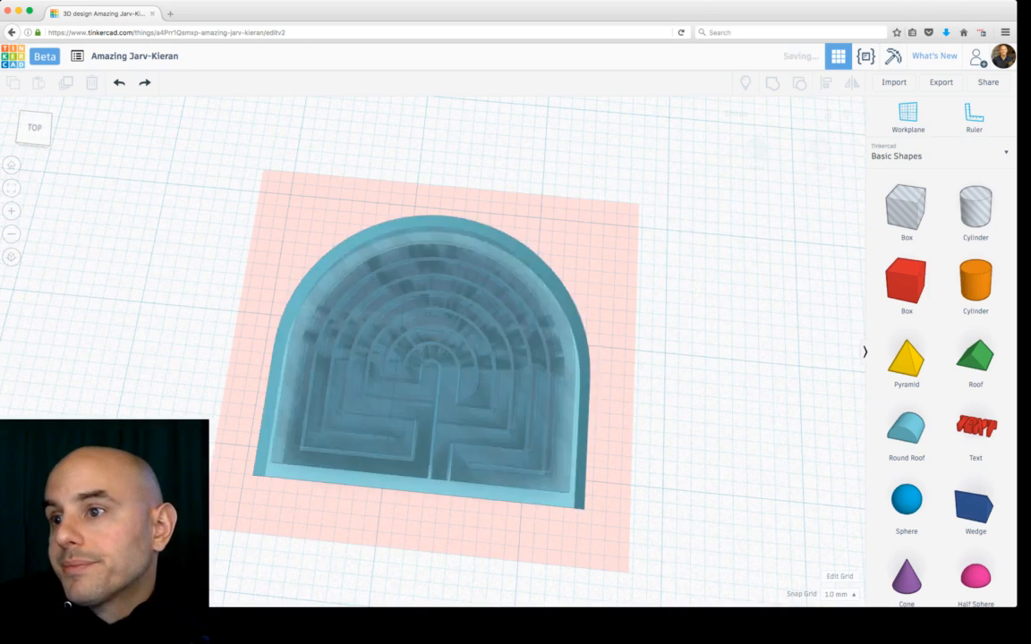
Step: Scale the carved maze piece down to about 21 by 19 mm
left_click(429, 452)
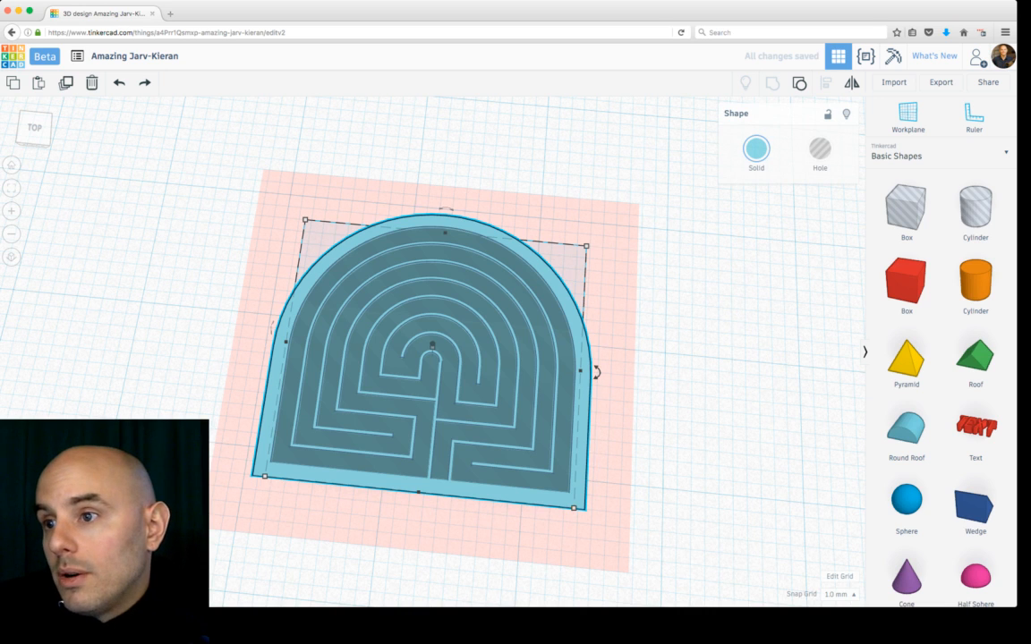
left_click_drag(574, 508, 564, 496, "shift")
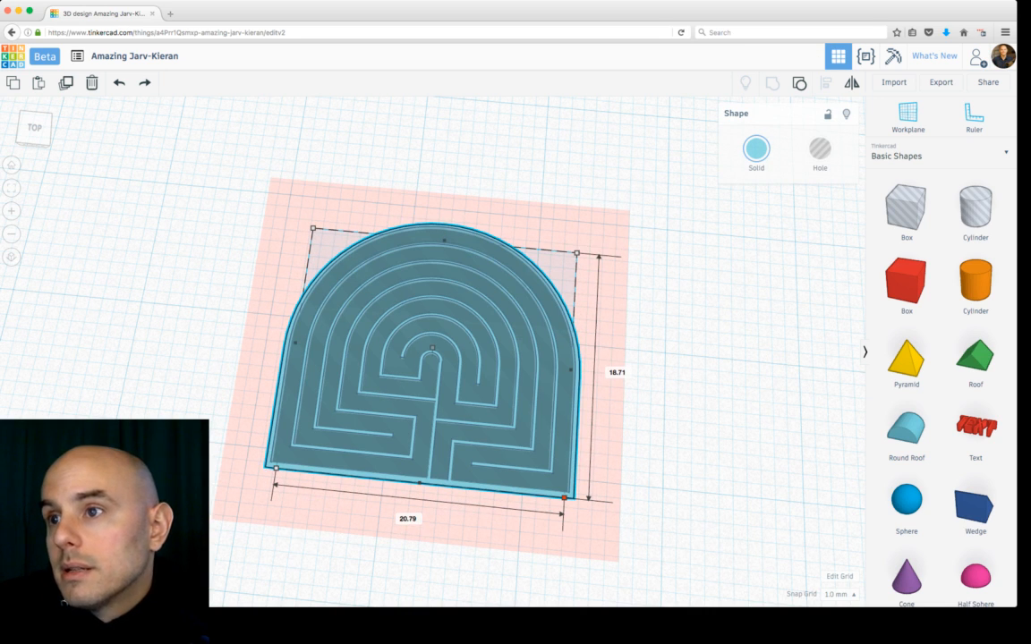
key("super+d")
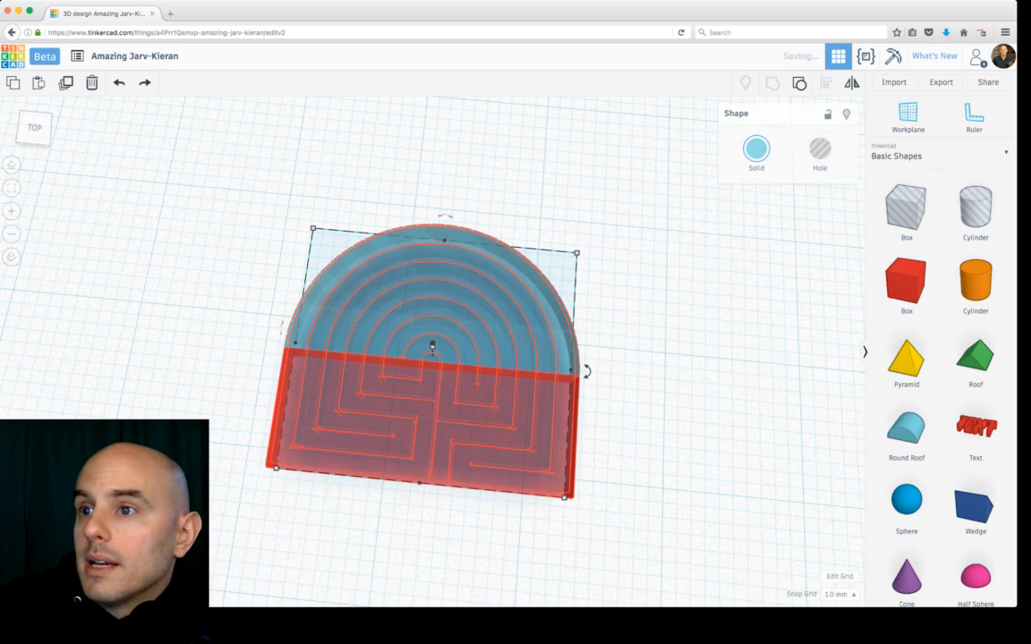
scroll(434, 353, "down", 3)
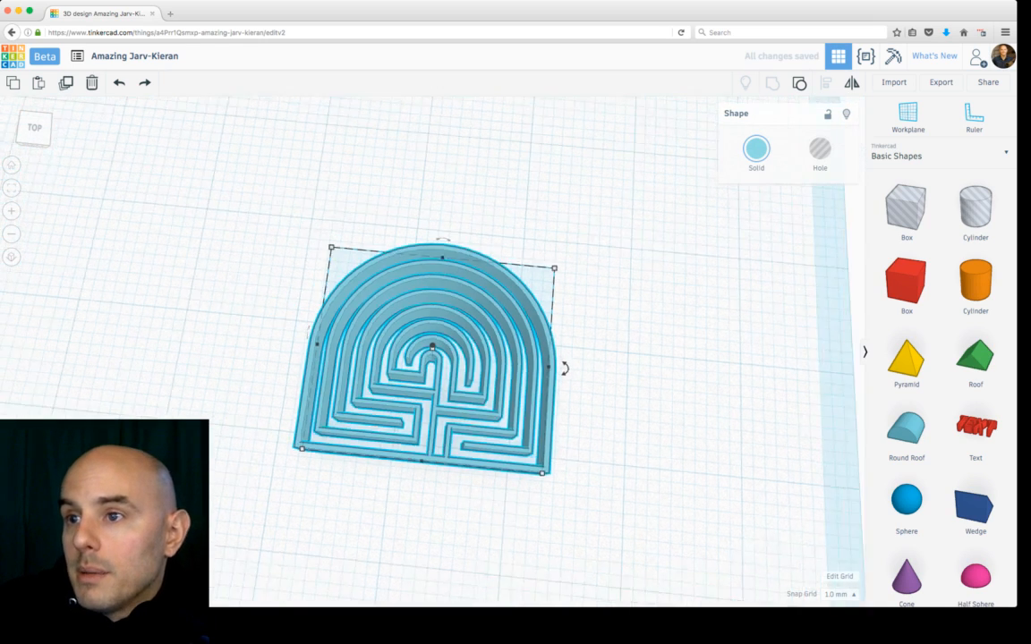
right_click_drag(501, 358, 456, 385)
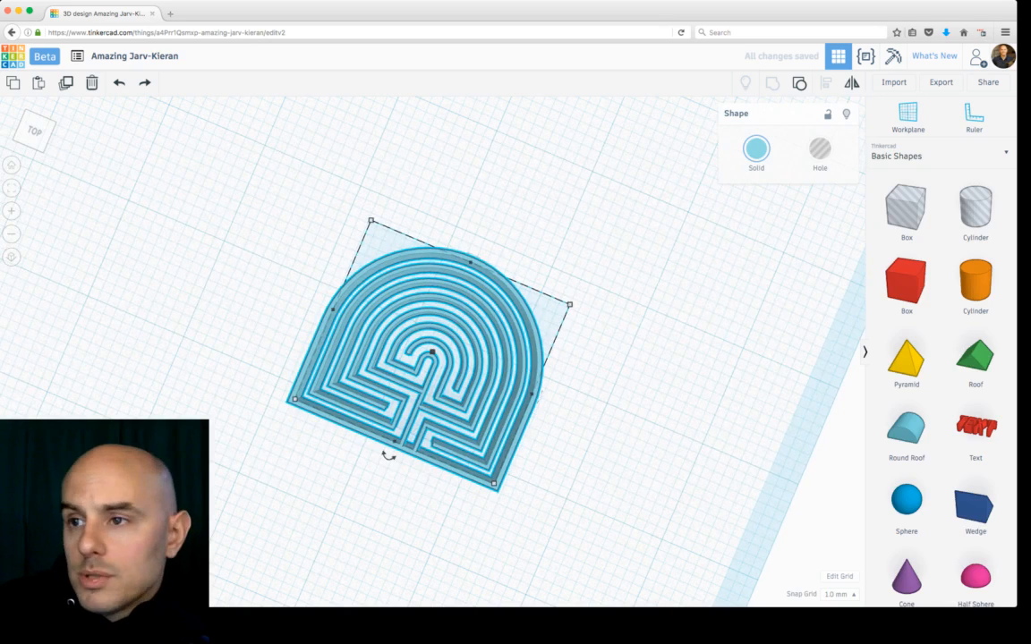
right_click_drag(388, 455, 555, 366)
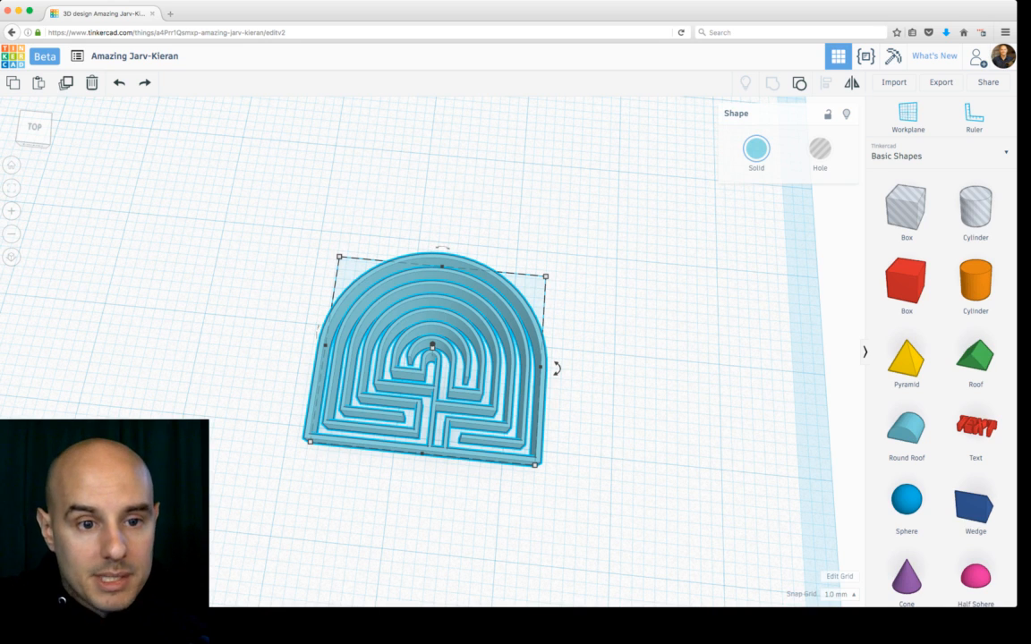
scroll(432, 349, "up", 3)
scroll(432, 349, "down", 8)
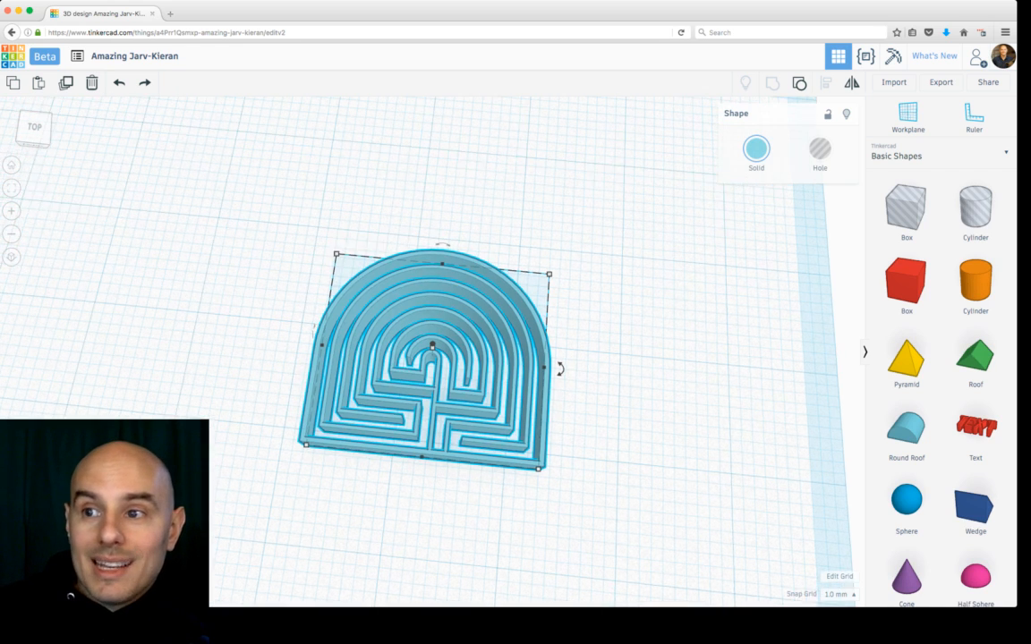
scroll(432, 349, "up", 4)
scroll(432, 347, "up", 2)
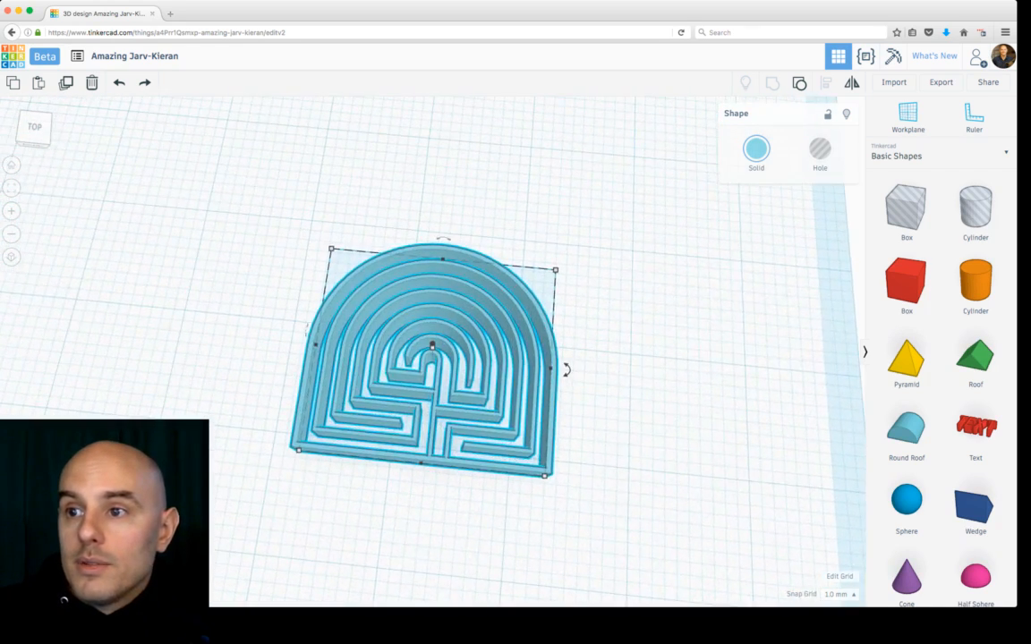
key("Escape")
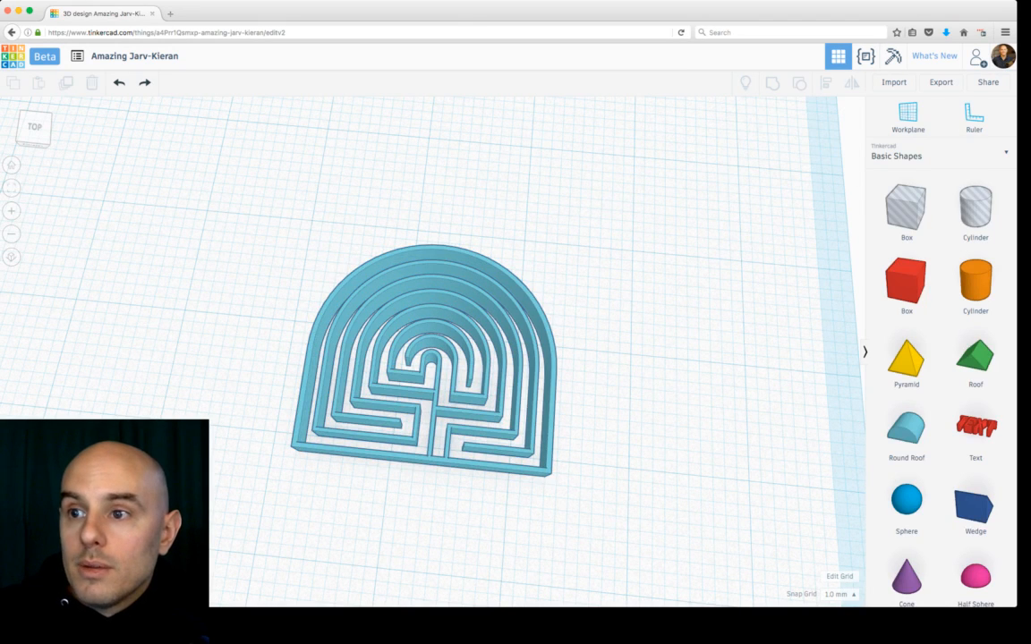
Step: Undo the last two changes to the carved maze piece
key("super+z")
key("super+z")
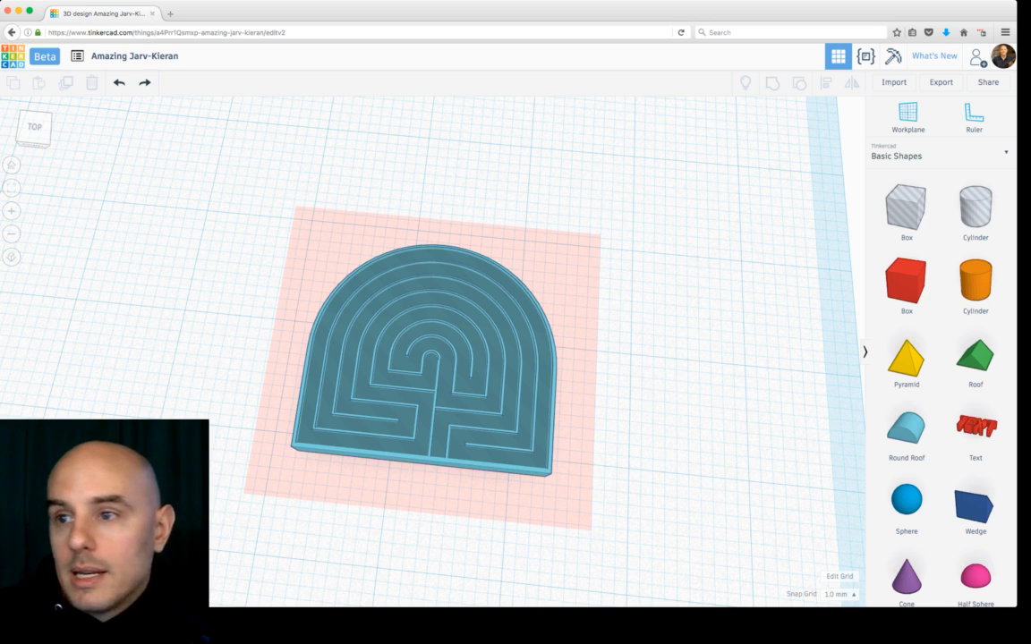
Step: Set the snap grid to 0.1 mm and rescale the maze piece to about 20.8 by 18.7 mm
left_click(432, 344)
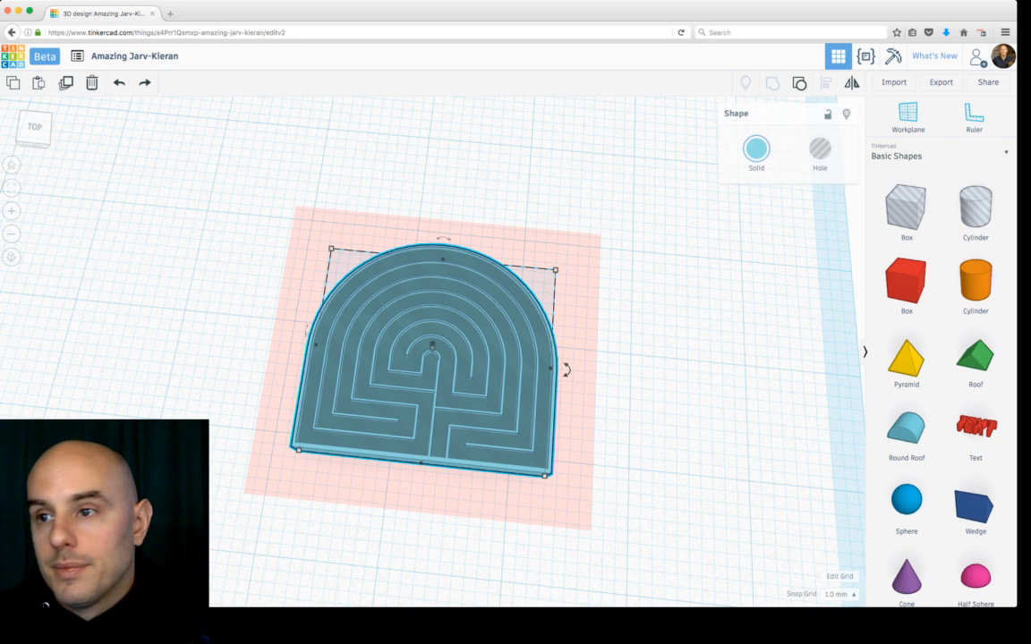
scroll(433, 345, "up", 2)
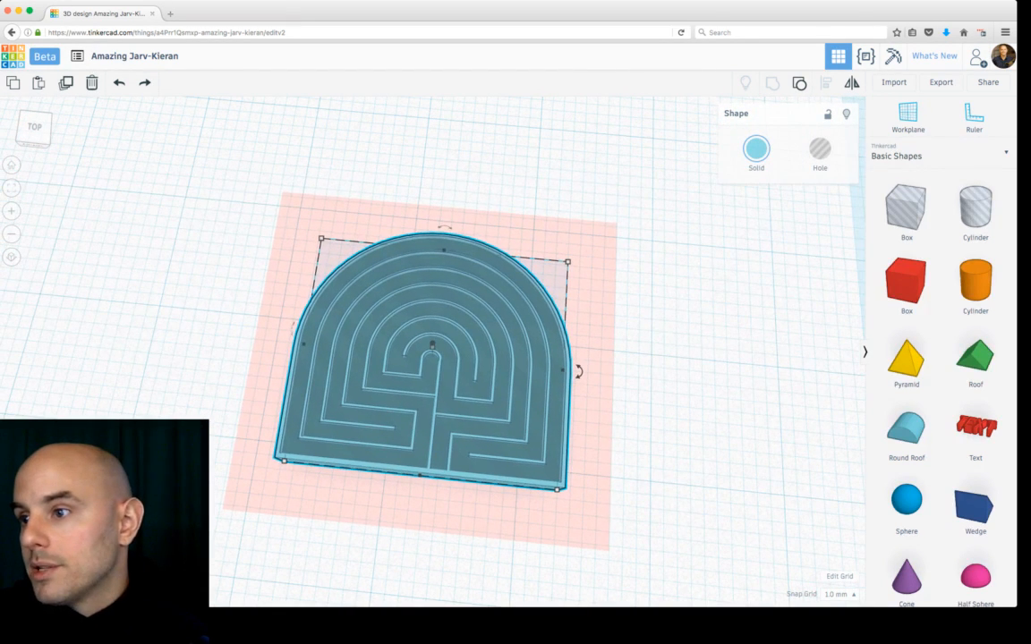
left_click(840, 595)
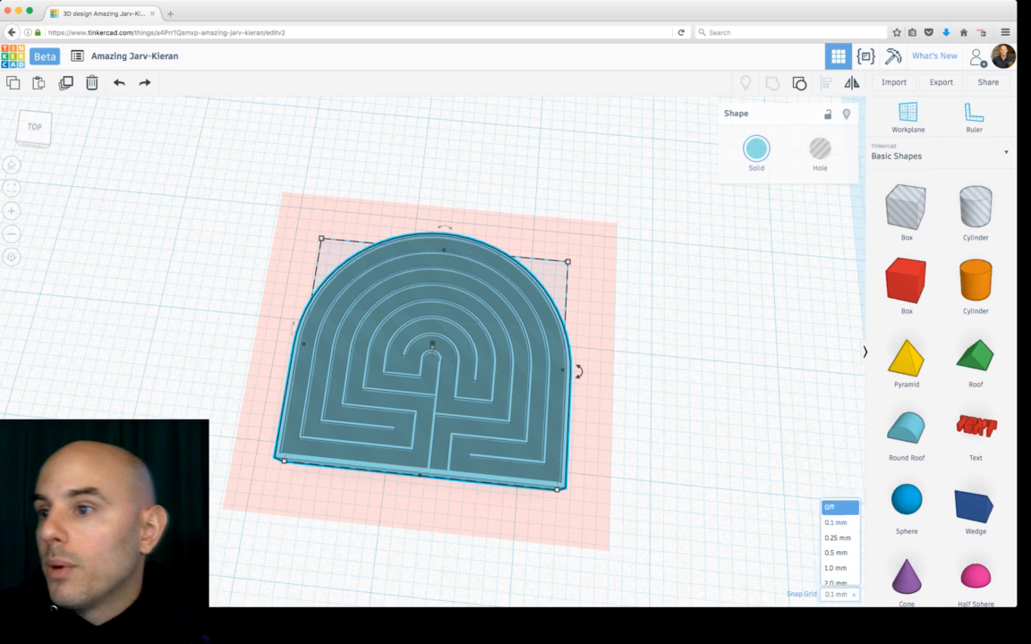
left_click(836, 523)
mouse_move(557, 489)
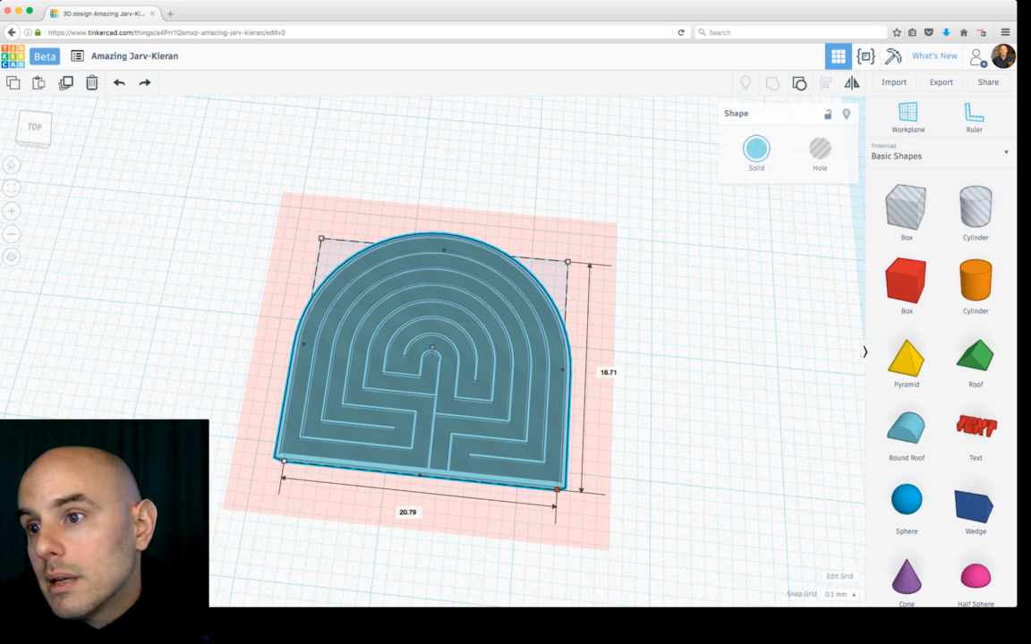
left_click_drag(556, 491, 555, 489, "alt+shift")
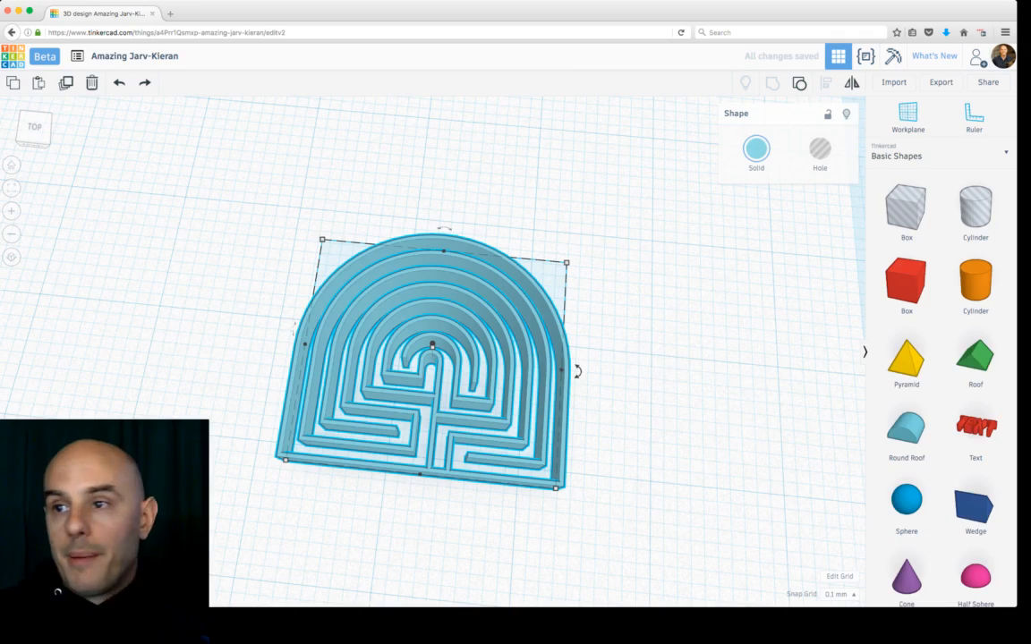
Step: Orbit and zoom around the maze piece to inspect its walls from different angles
right_click_drag(617, 403, 439, 398)
right_click_drag(433, 352, 574, 336)
right_click_drag(457, 338, 358, 401)
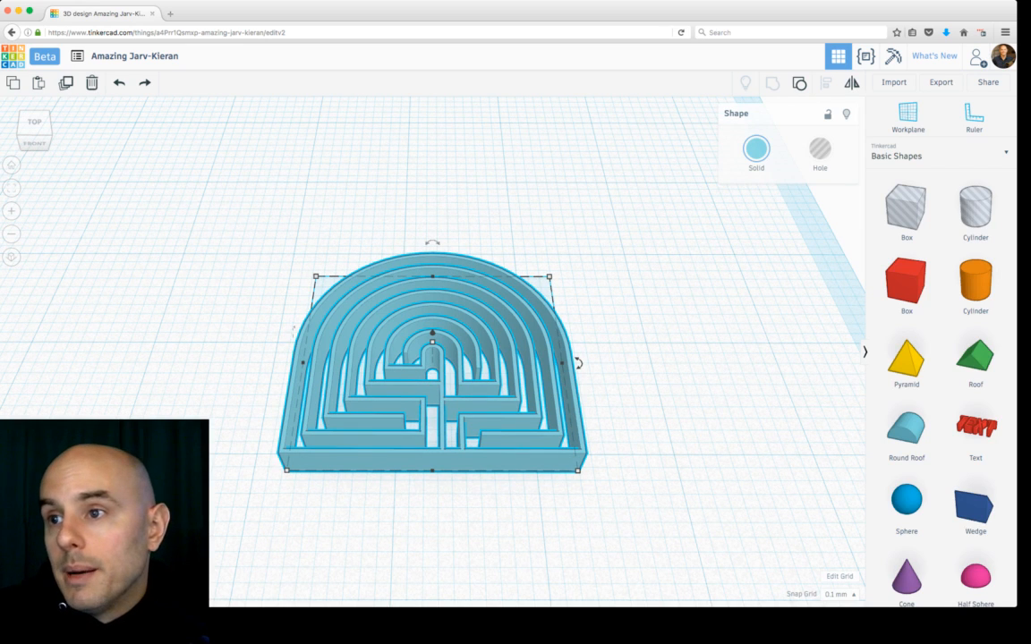
right_click_drag(358, 401, 351, 464)
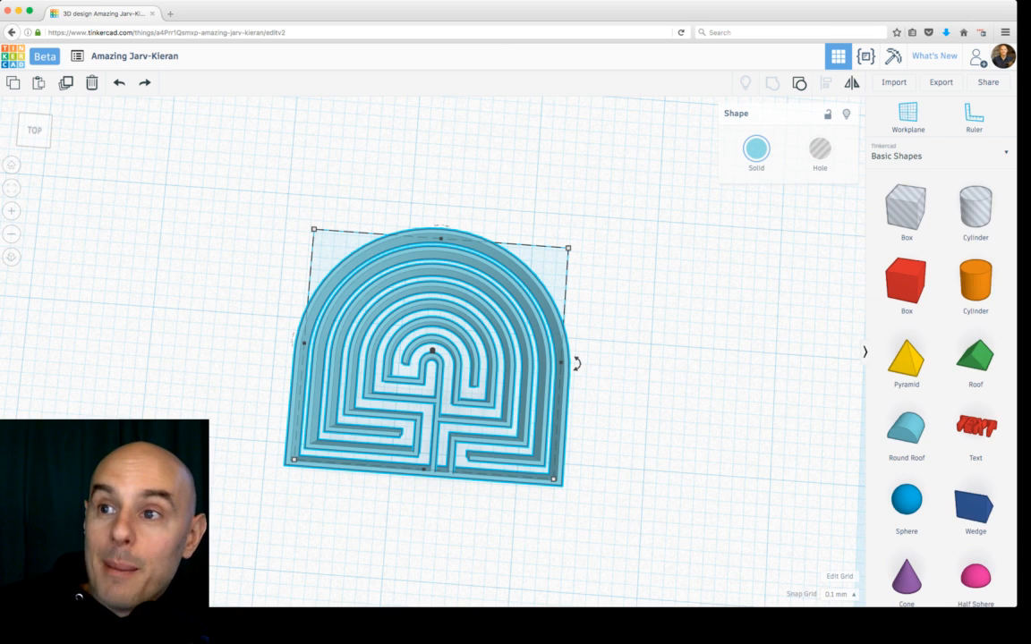
scroll(432, 351, "down", 5)
scroll(433, 351, "up", 5)
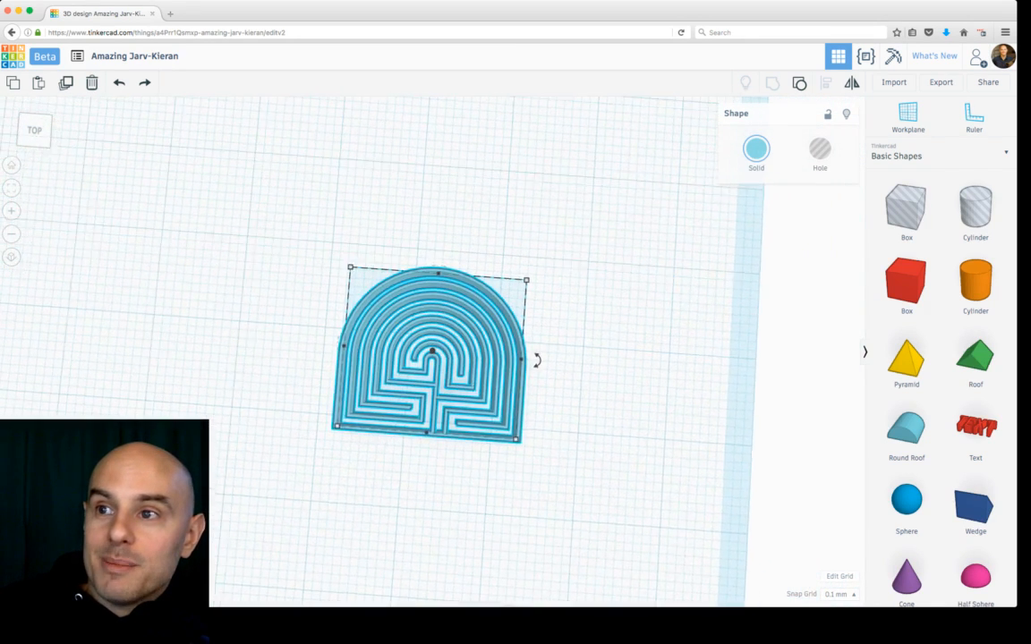
scroll(438, 354, "up", 1)
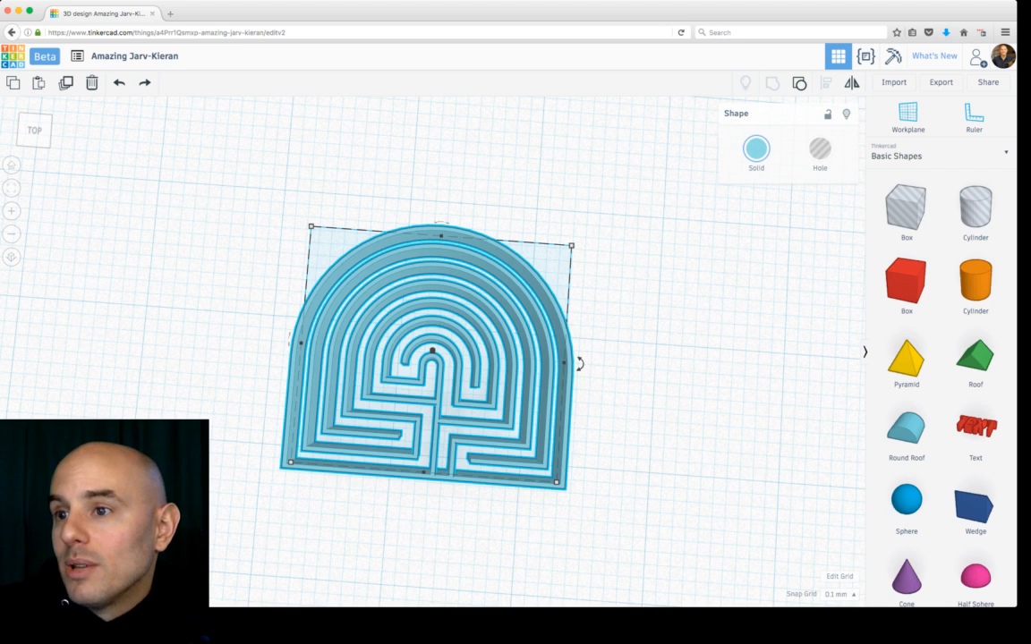
key("Escape")
right_click_drag(680, 376, 680, 305)
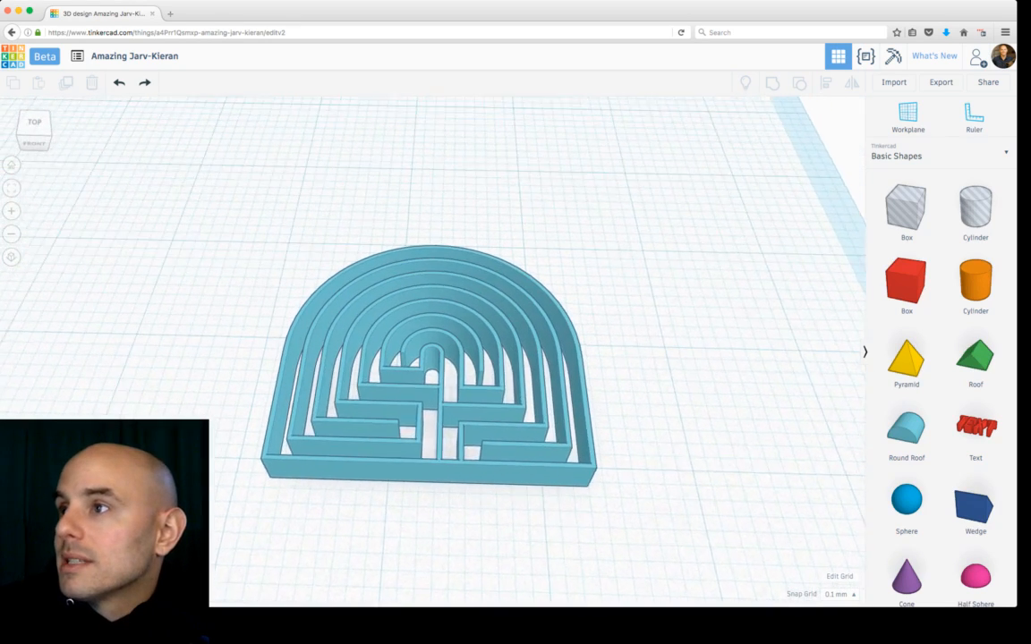
scroll(415, 340, "up", 3)
Step: Set the workplane on the maze piece's front face and place a box on it
key("w")
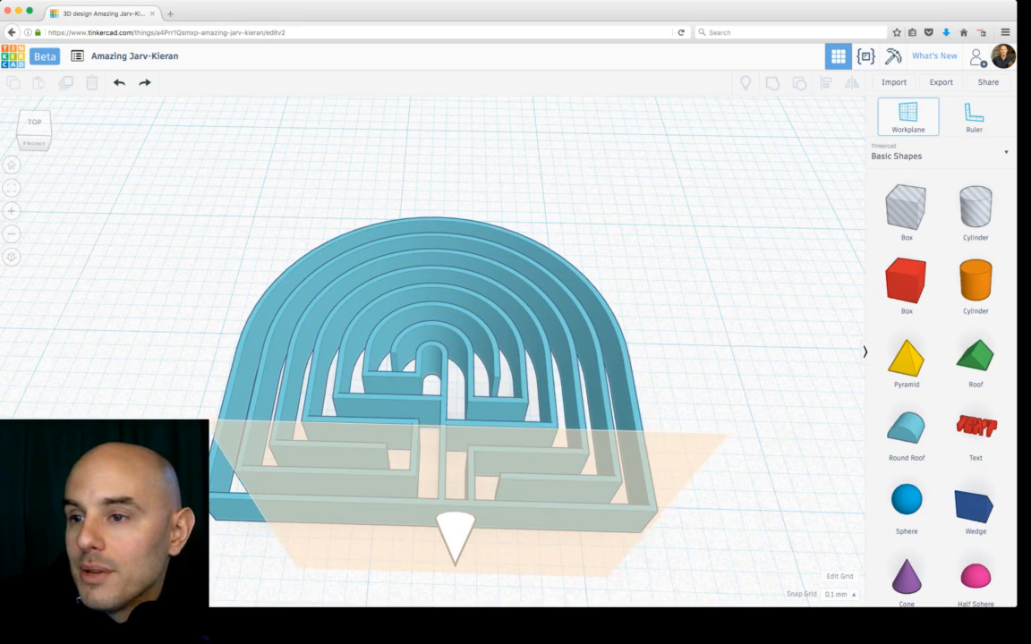
left_click(454, 537)
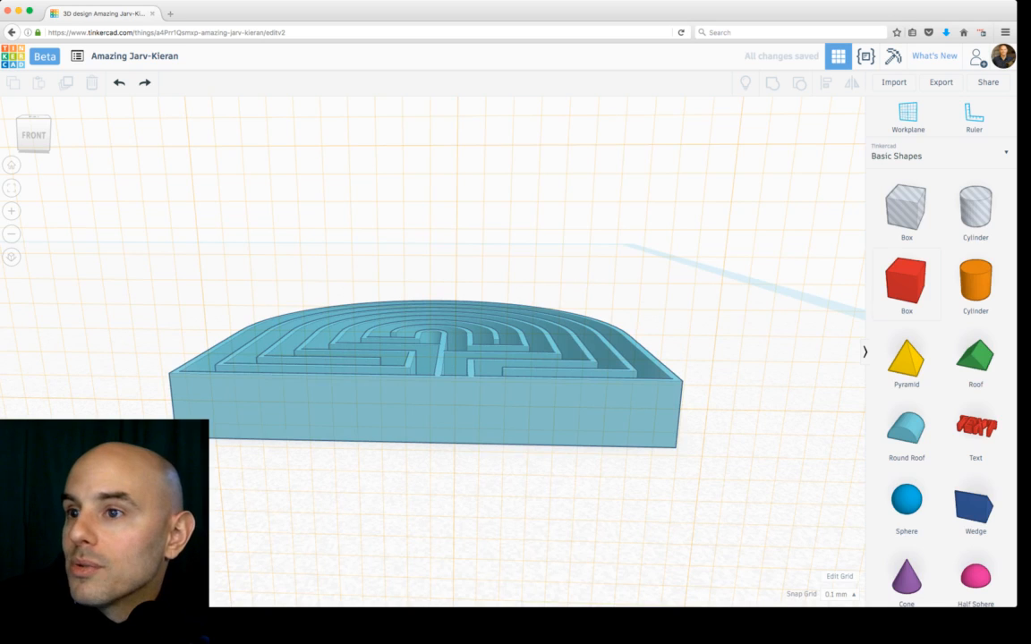
left_click(906, 282)
left_click(542, 375)
scroll(543, 376, "down", 6)
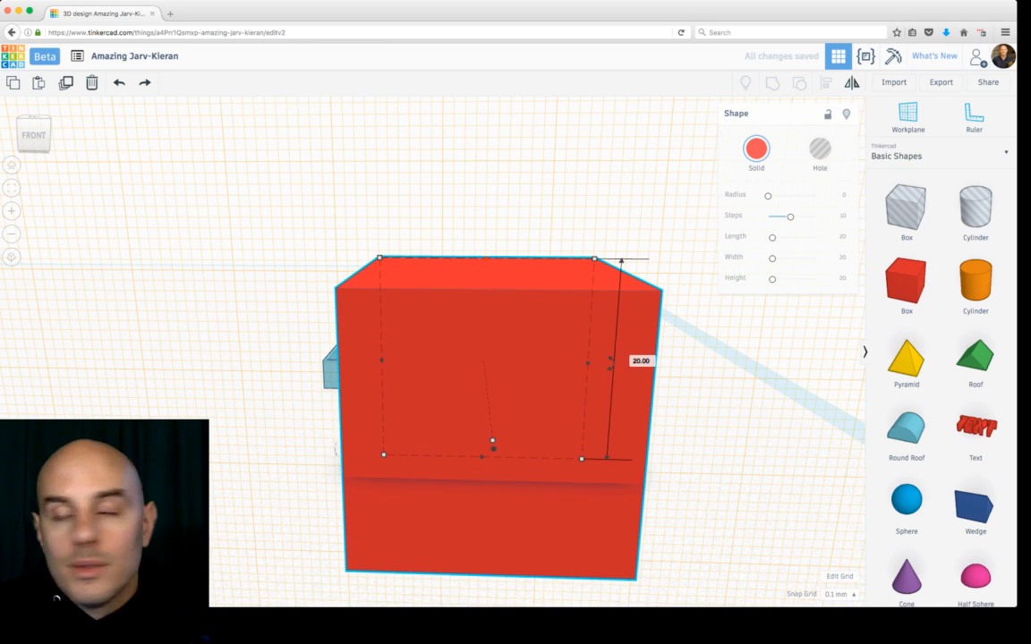
left_click(487, 258)
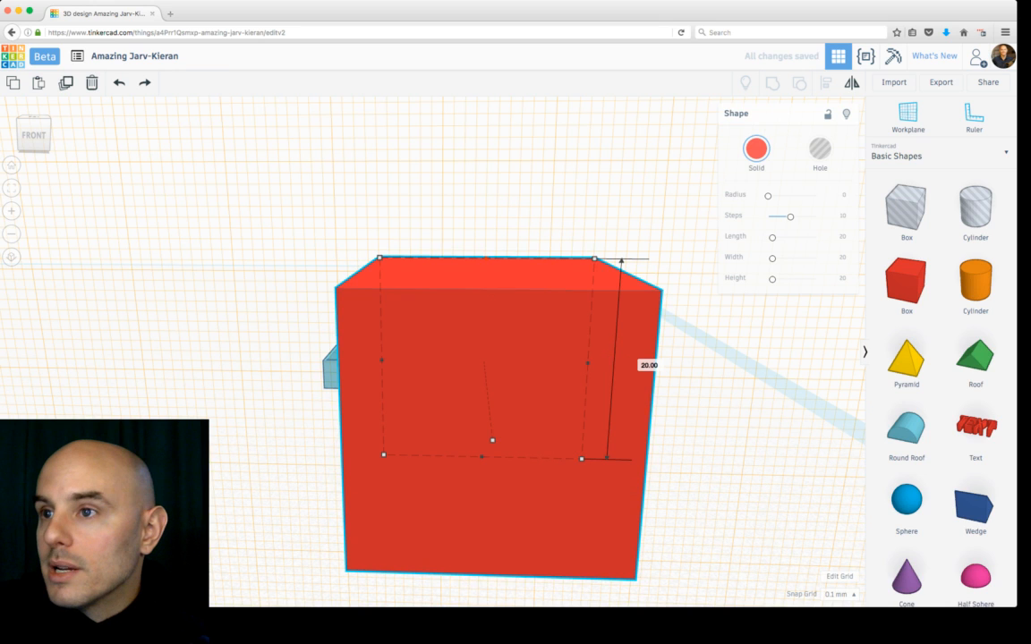
scroll(480, 453, "down", 8)
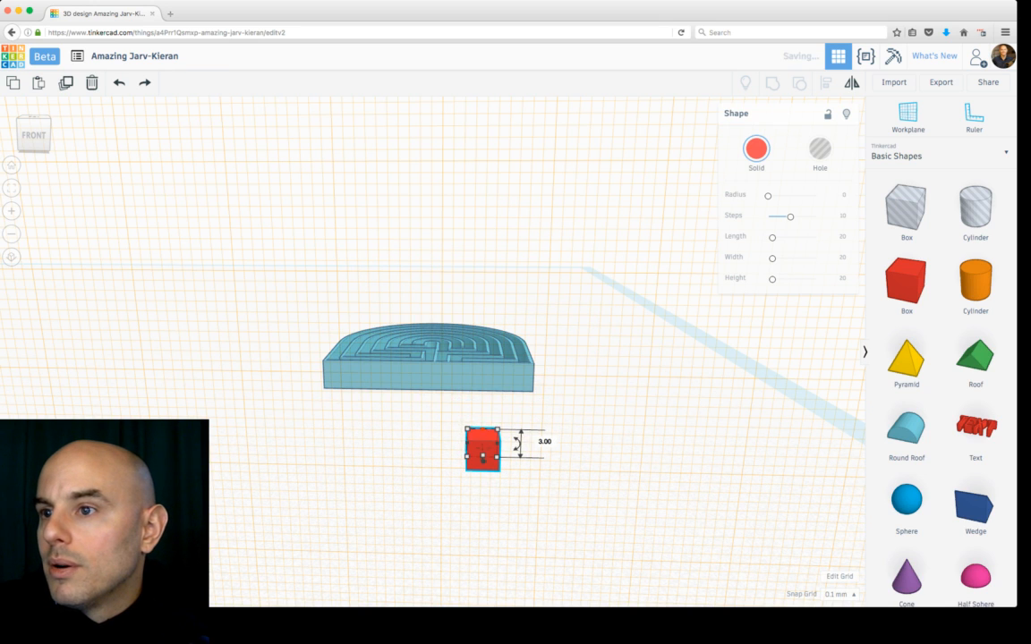
Step: Move the box onto the front of the maze and reset the workplane to the ground
left_click_drag(481, 453, 439, 384)
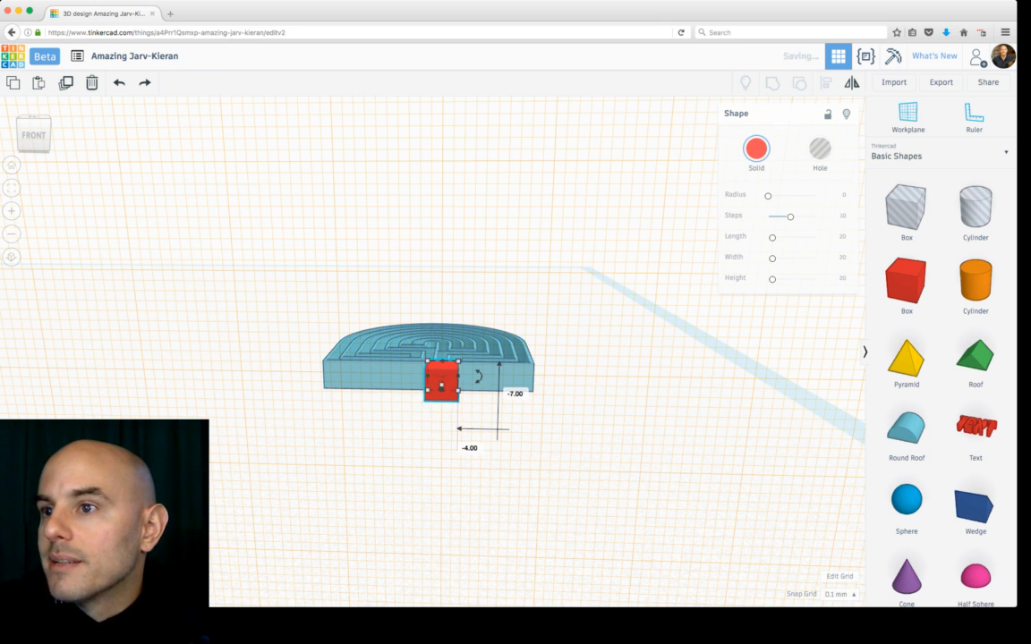
right_click_drag(439, 384, 292, 362)
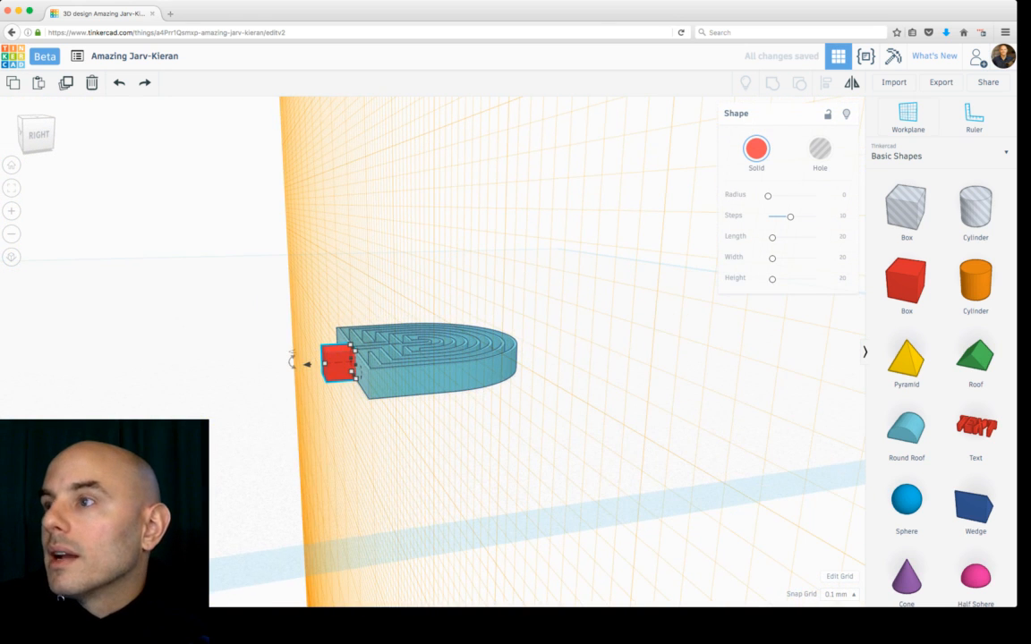
left_click(908, 118)
left_click(646, 369)
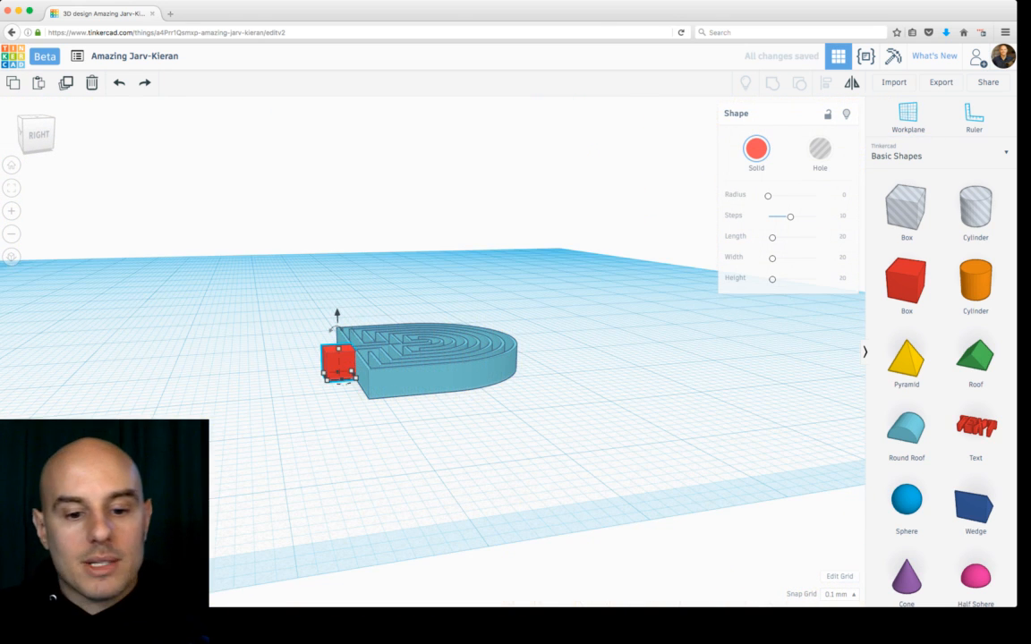
Step: Narrow the box to about 1.1 mm wide and position it in the gap at the maze entrance
key("f")
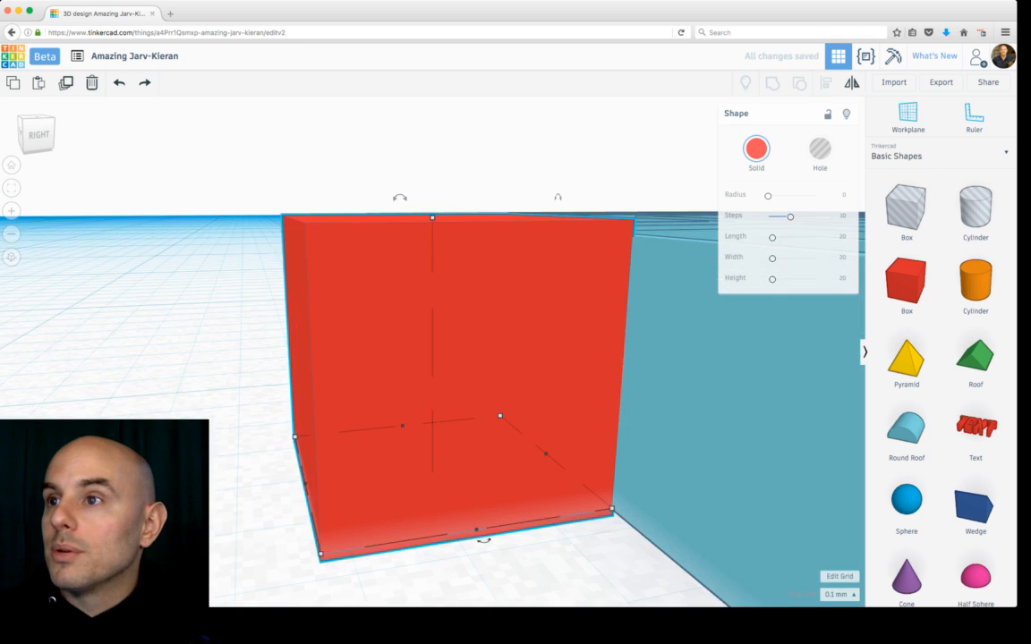
right_click_drag(376, 376, 555, 417)
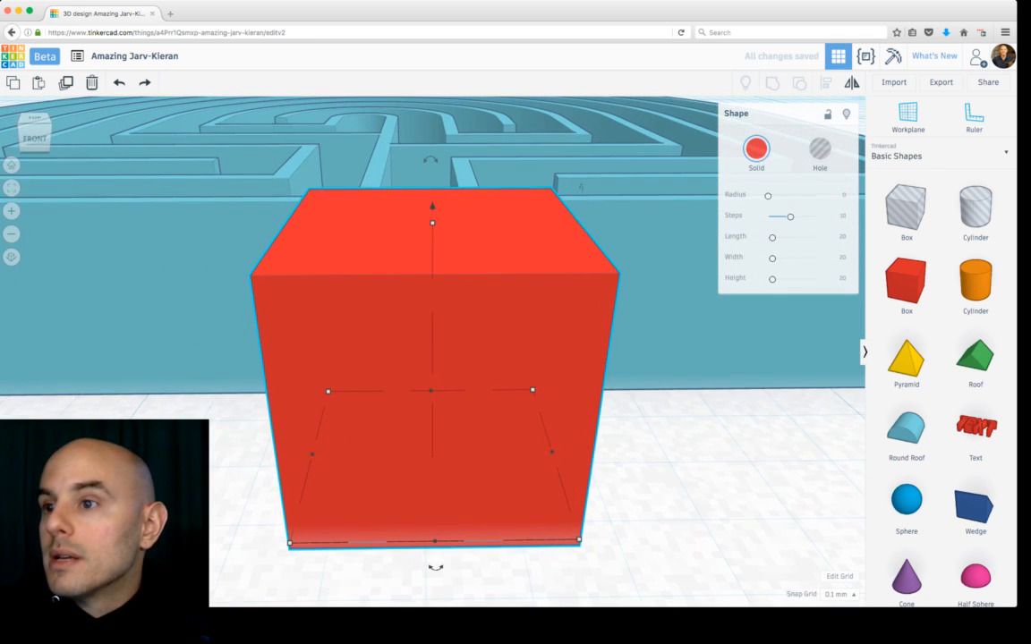
left_click_drag(550, 453, 448, 453)
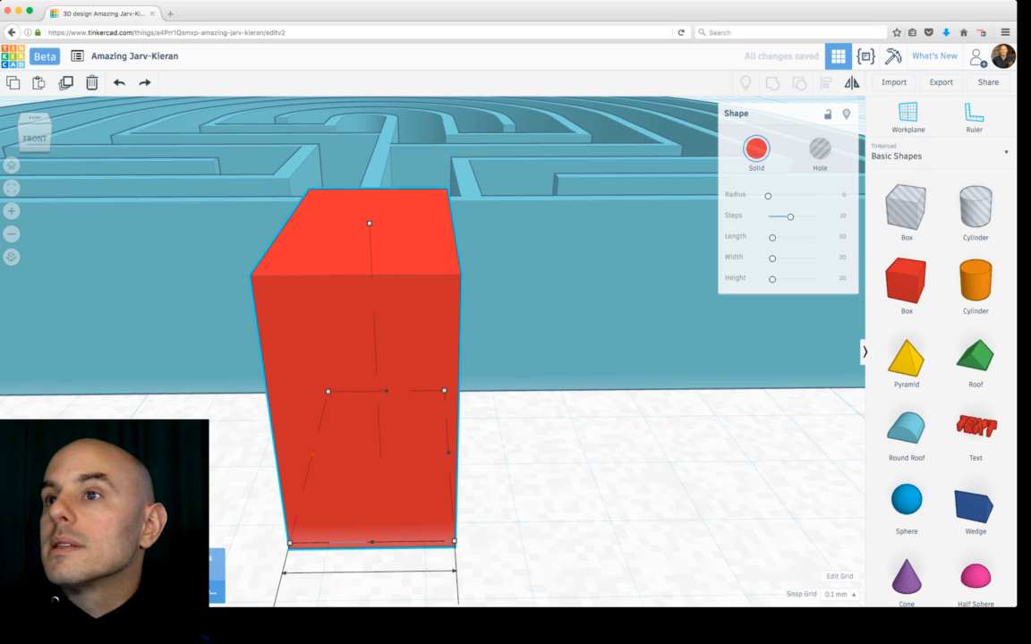
left_click_drag(311, 454, 368, 453)
left_click_drag(407, 447, 426, 430)
right_click_drag(426, 431, 367, 501)
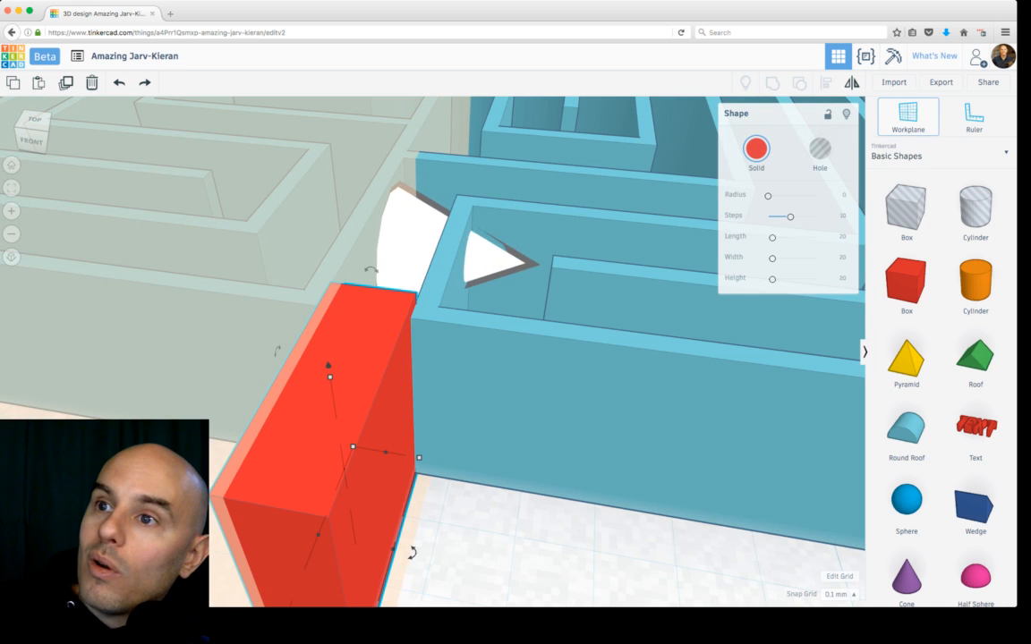
left_click(383, 234)
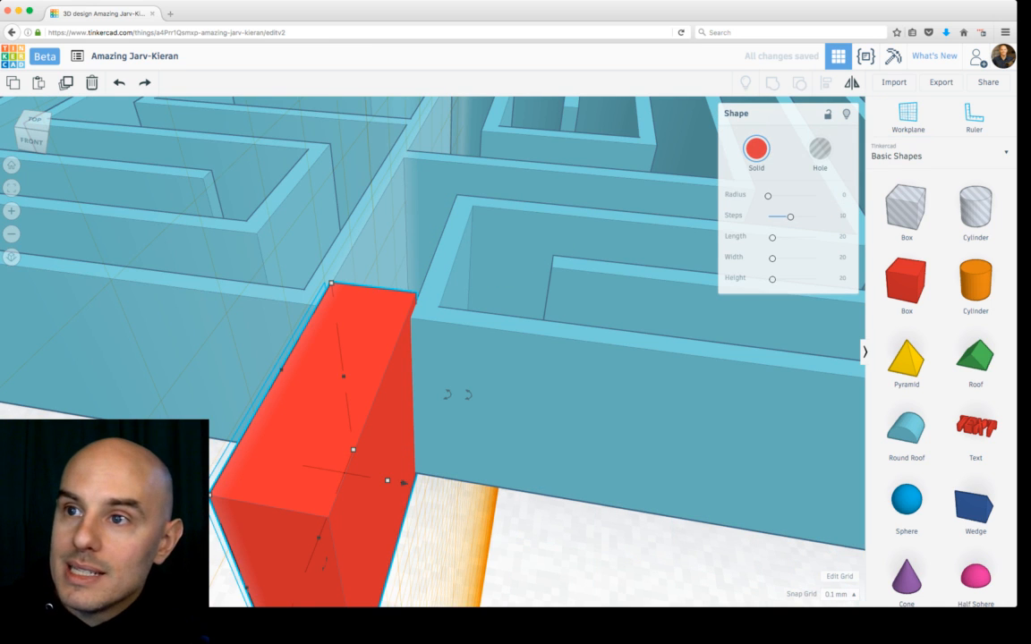
left_click_drag(404, 482, 408, 421)
right_click_drag(423, 403, 447, 411)
right_click_drag(455, 312, 460, 310)
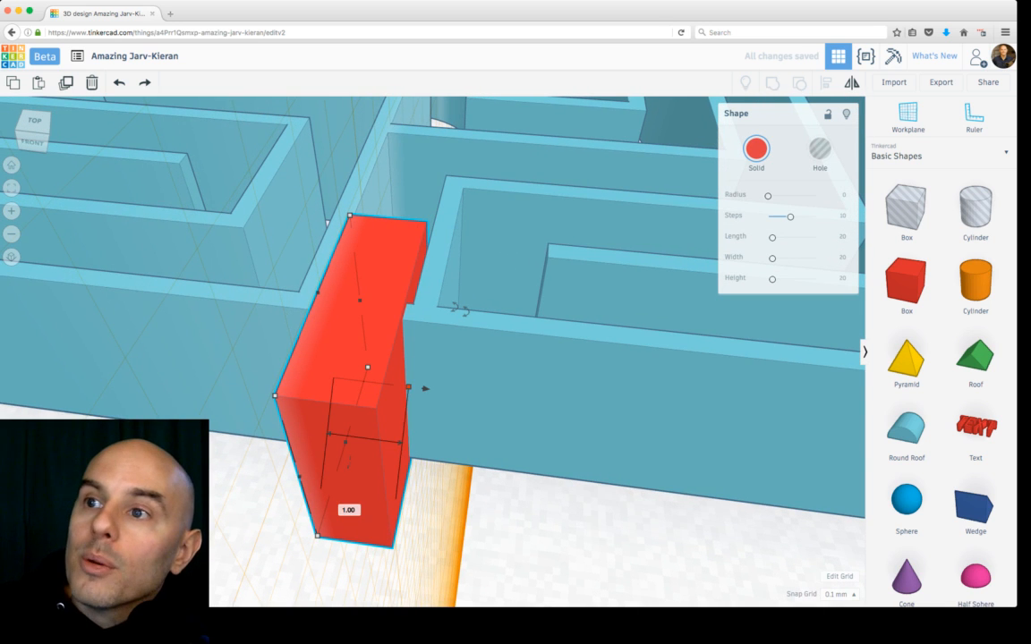
left_click_drag(408, 387, 415, 388)
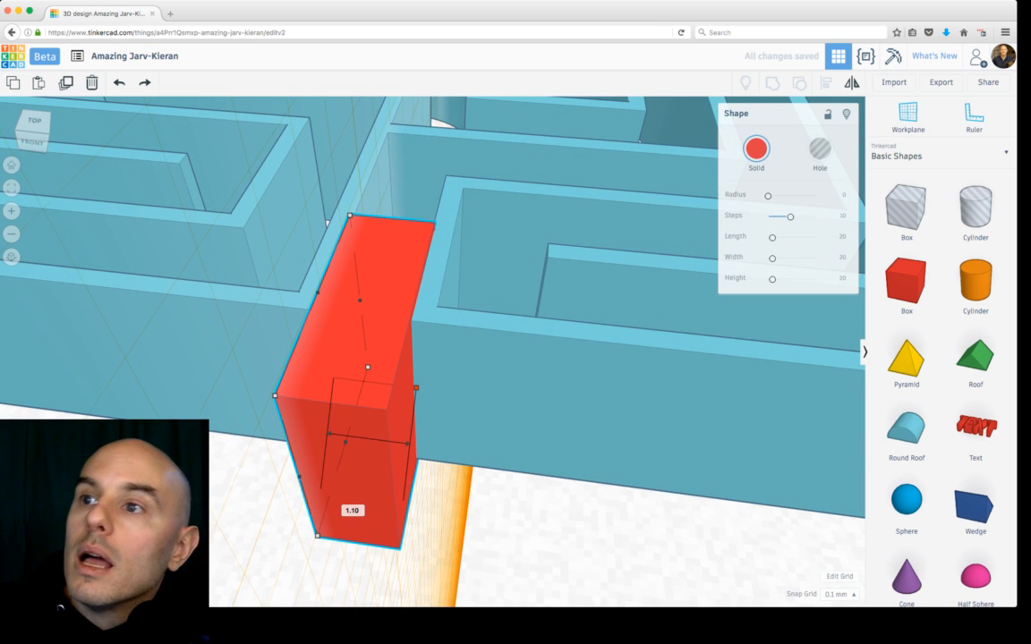
Step: Set the snap grid to 0.1 mm and reset the workplane to the ground
right_click_drag(416, 387, 439, 444)
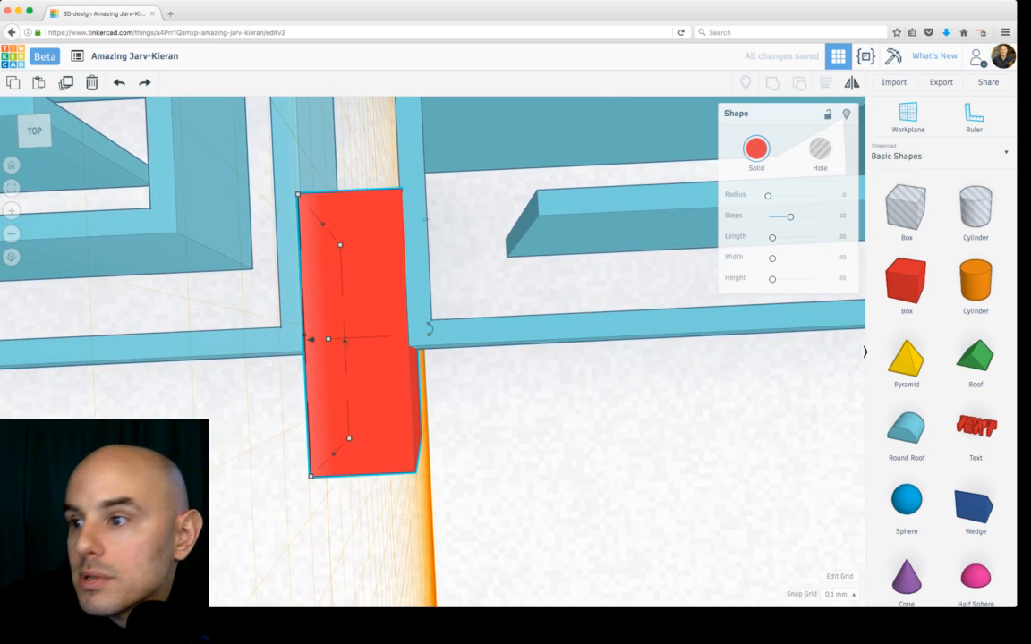
left_click(839, 594)
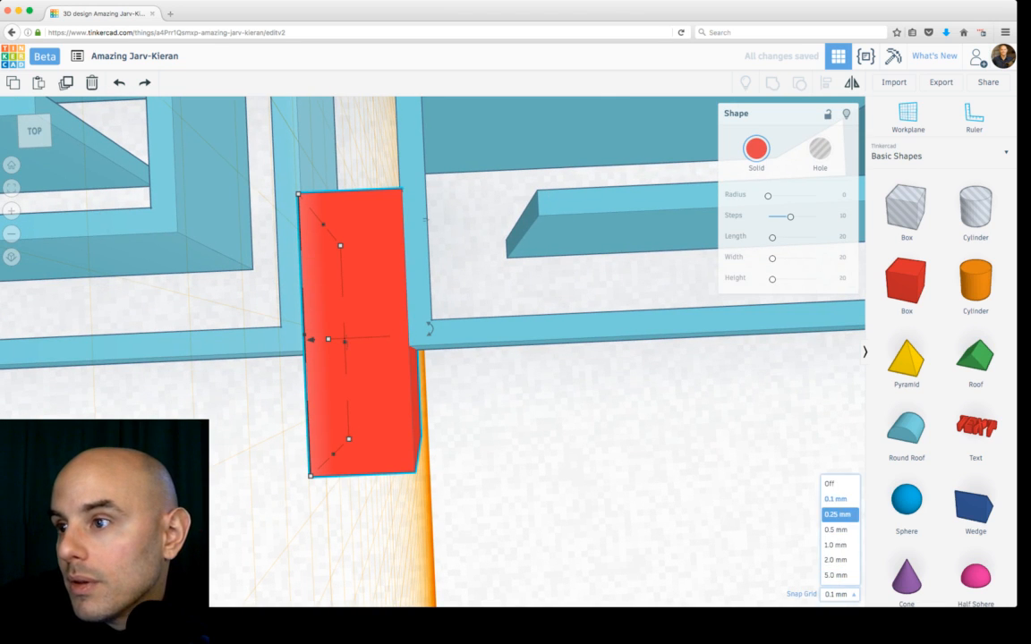
left_click(836, 499)
left_click(680, 474)
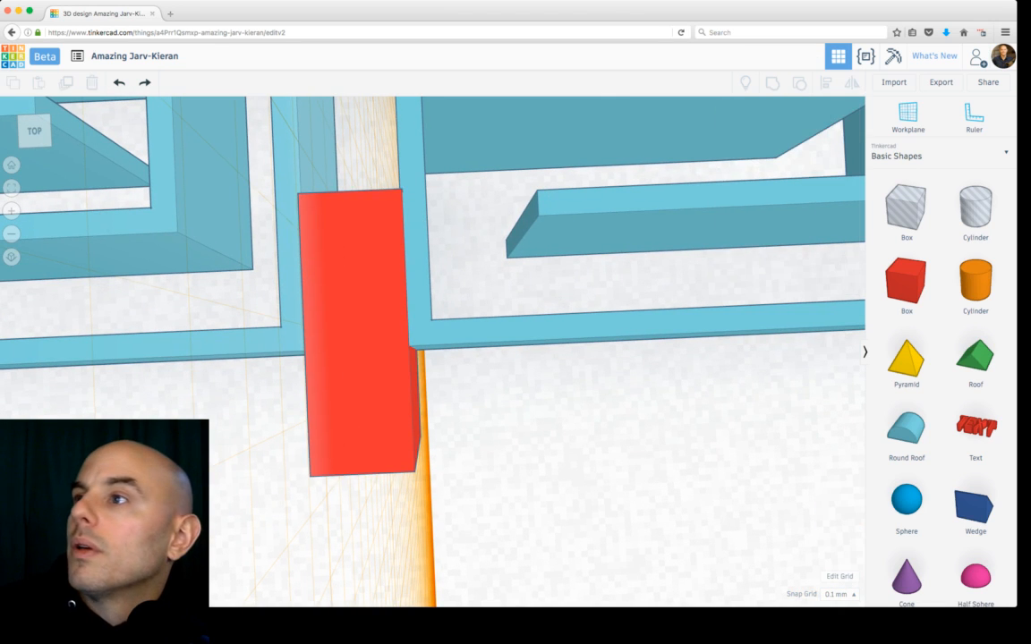
left_click(907, 117)
left_click(772, 483)
right_click_drag(555, 447, 716, 434)
scroll(434, 349, "down", 5)
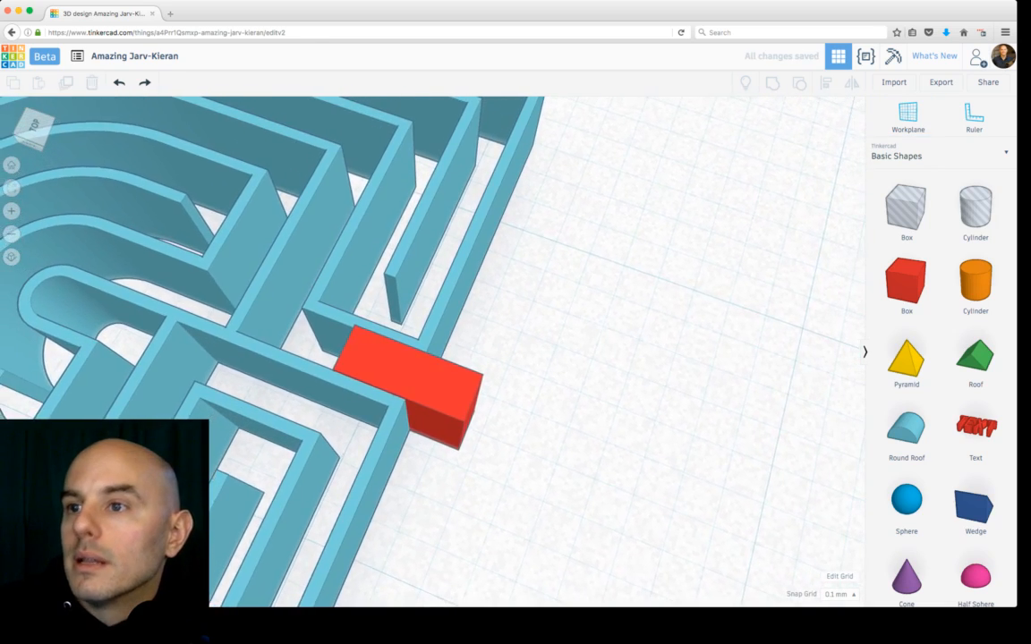
right_click_drag(555, 403, 454, 347)
Step: Adjust the box's width to about 1.1 mm so it fits the entrance gap
left_click(405, 345)
key("f")
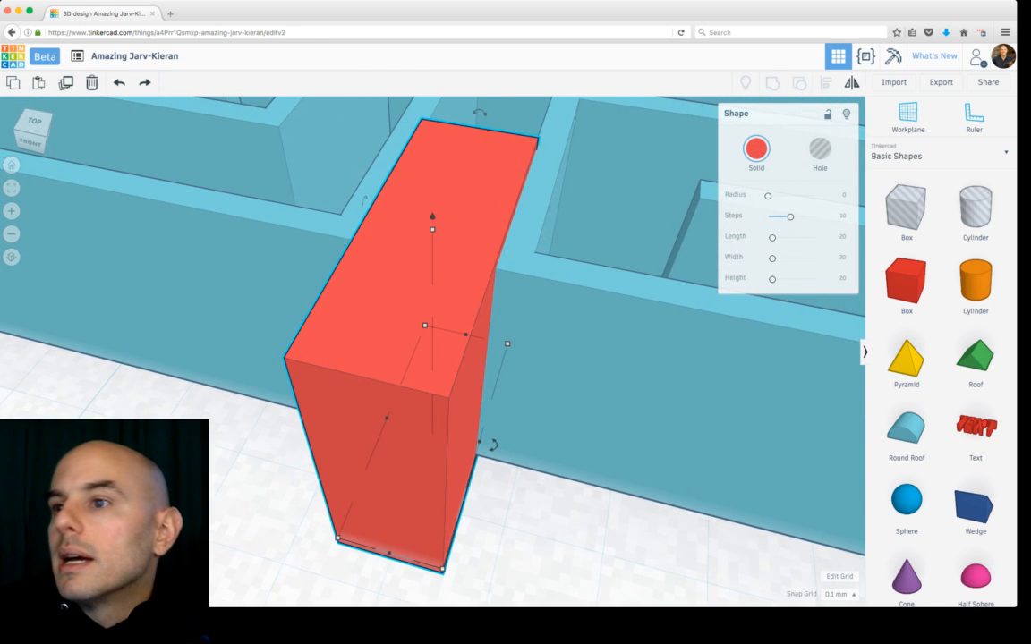
mouse_move(479, 441)
left_mouse_down()
mouse_move(467, 438)
mouse_move(477, 441)
left_mouse_up()
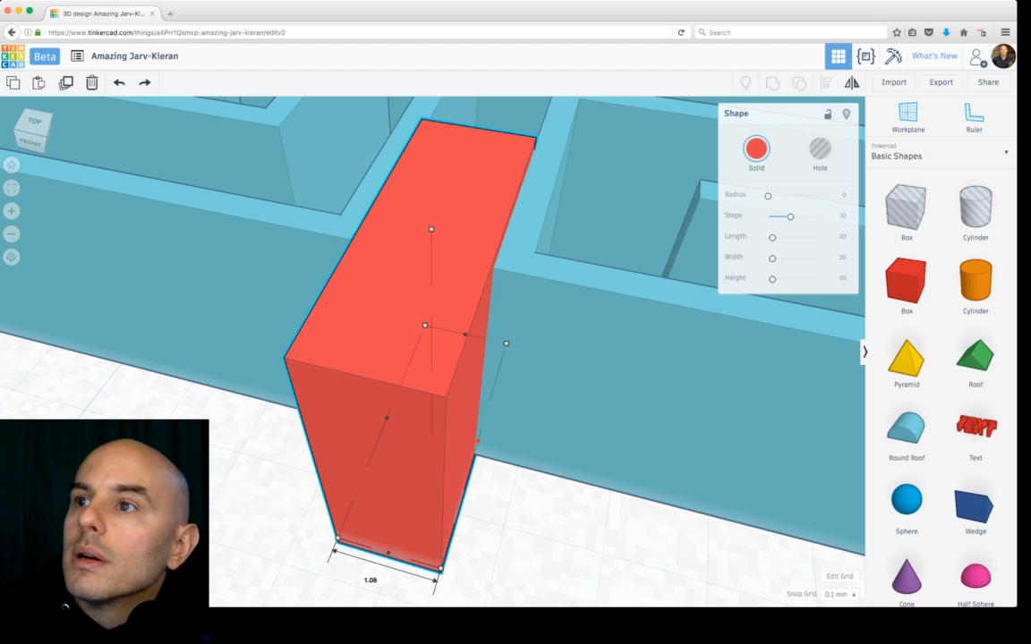
mouse_move(479, 441)
right_mouse_down()
mouse_move(477, 502)
mouse_move(462, 476)
mouse_move(470, 446)
right_mouse_up()
Step: Raise the box's height to 4.4 mm and turn it into a hole
scroll(471, 446, "down", 5)
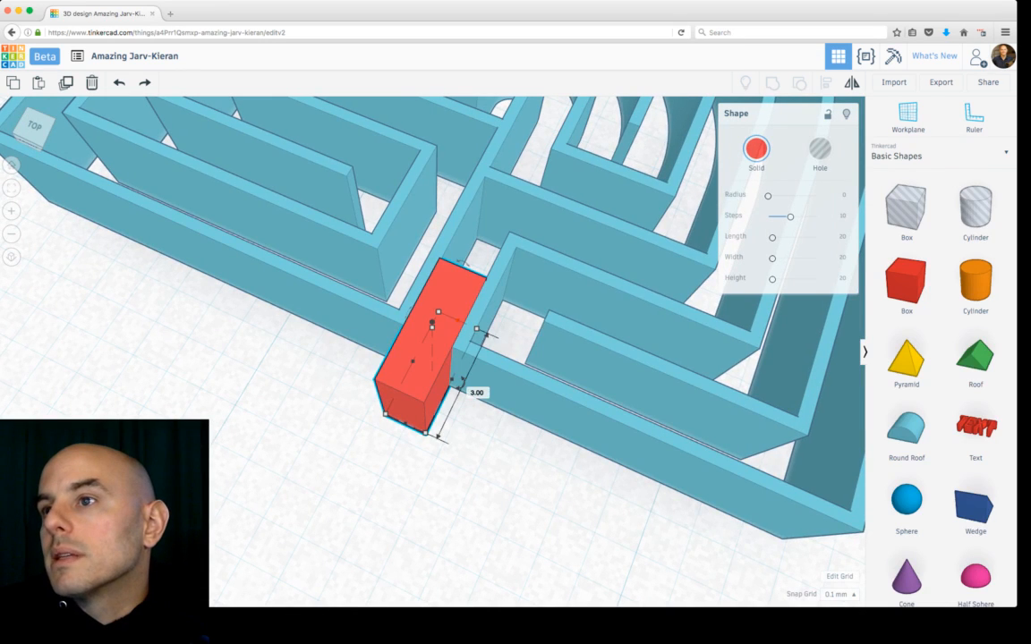
left_click_drag(484, 317, 499, 285)
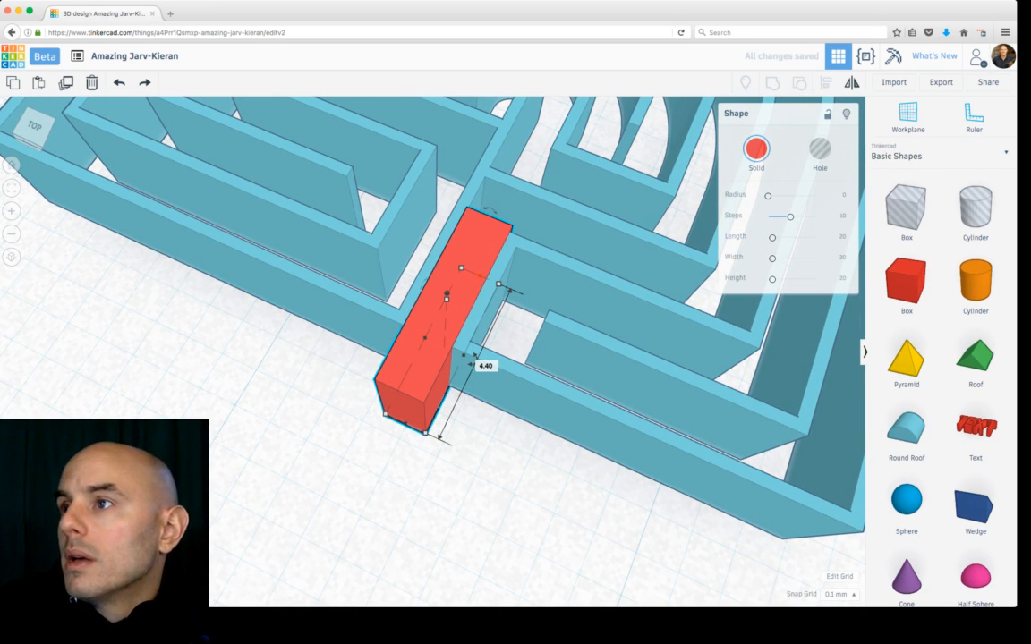
left_click(820, 150)
Step: Select all shapes and group them to cut the entrance opening through the maze wall
key("super+a")
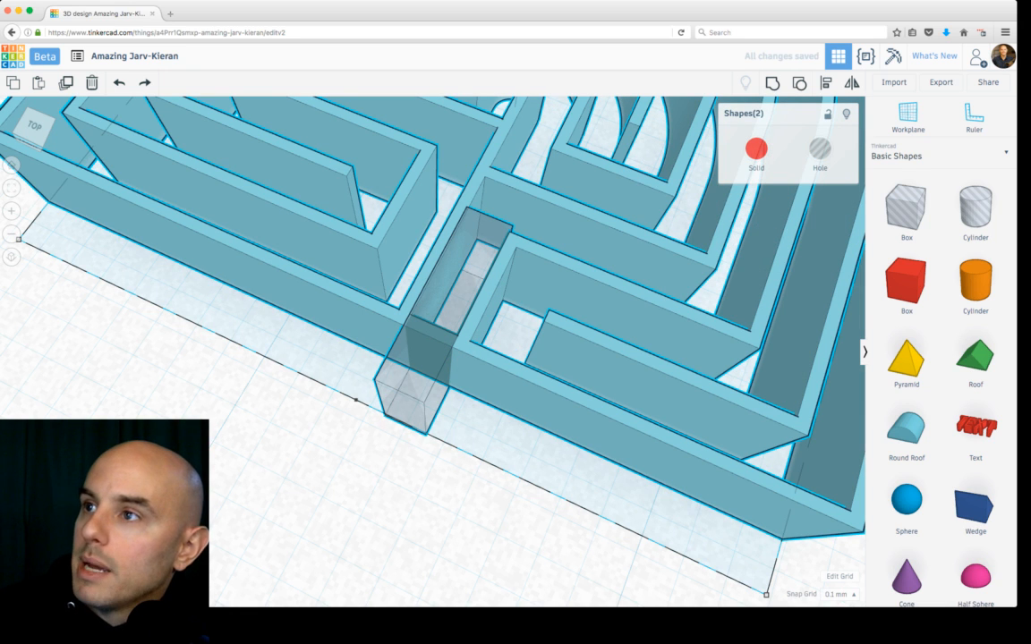
key("super+g")
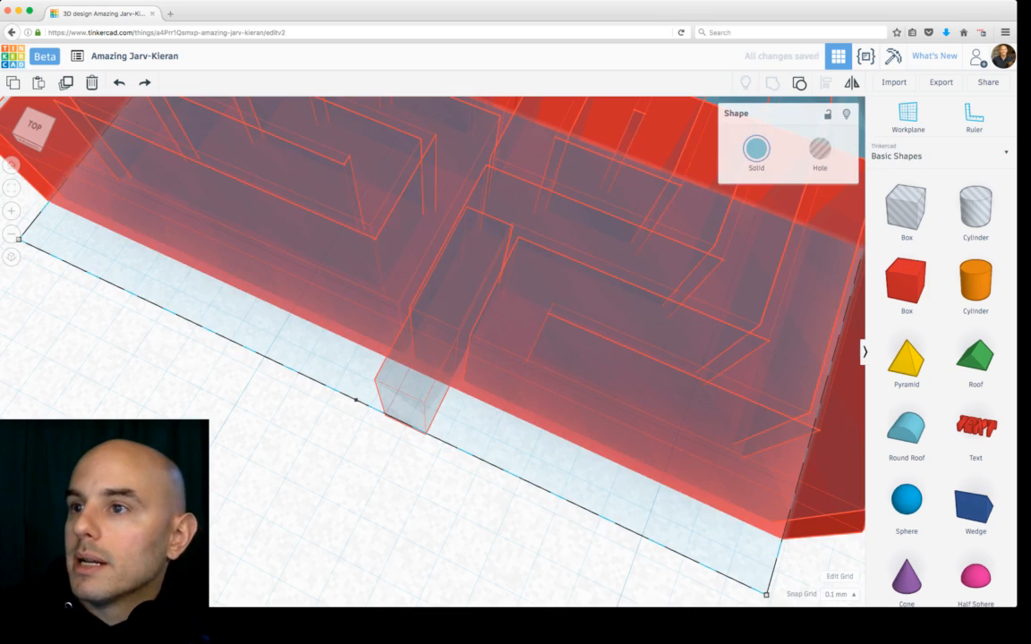
scroll(380, 354, "down", 6)
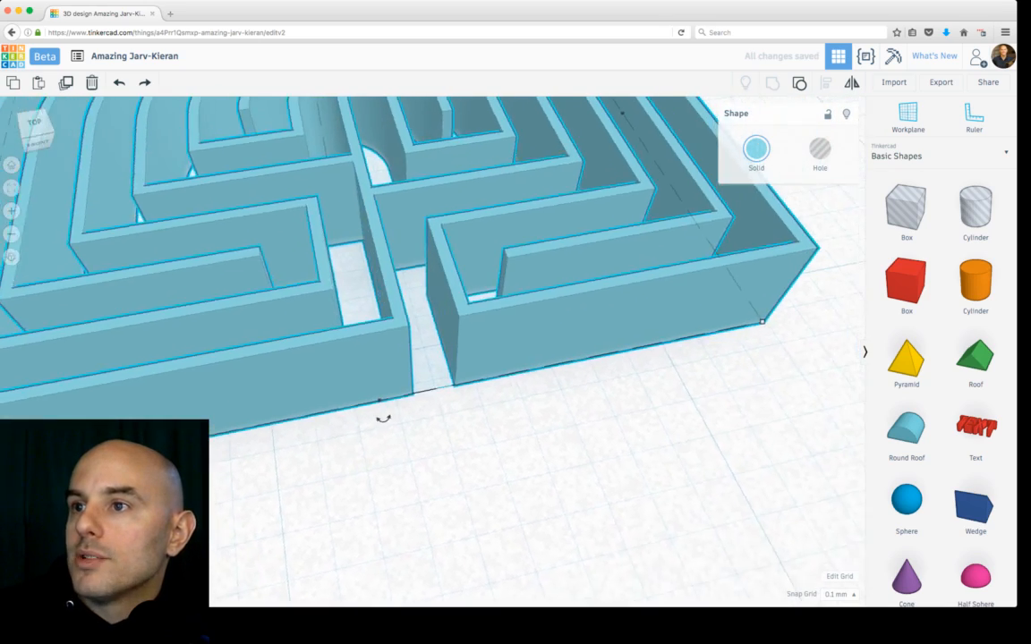
key("f")
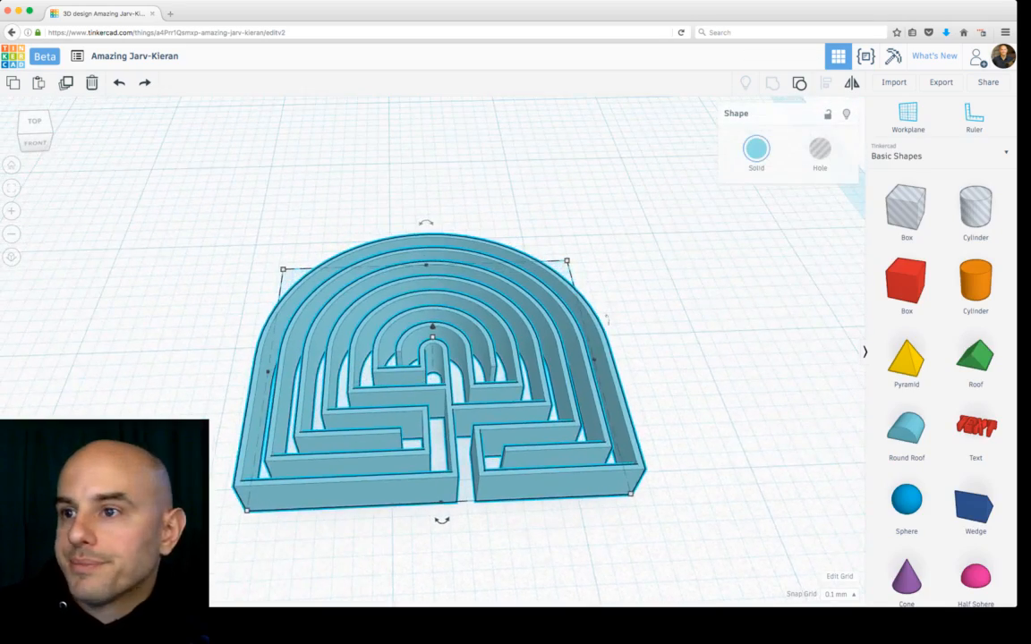
Step: Orbit and zoom around the grouped maze to inspect the entrance opening
left_click(662, 277)
right_click_drag(662, 278, 627, 291)
scroll(447, 367, "up", 4)
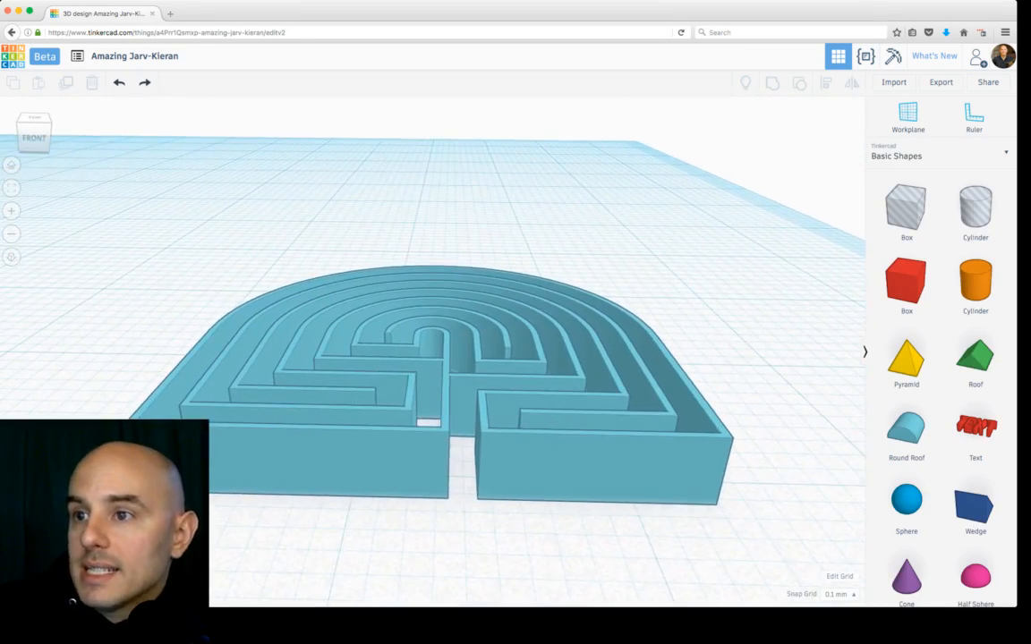
left_click(537, 438)
left_click_drag(434, 325, 433, 345)
scroll(433, 347, "down", 5)
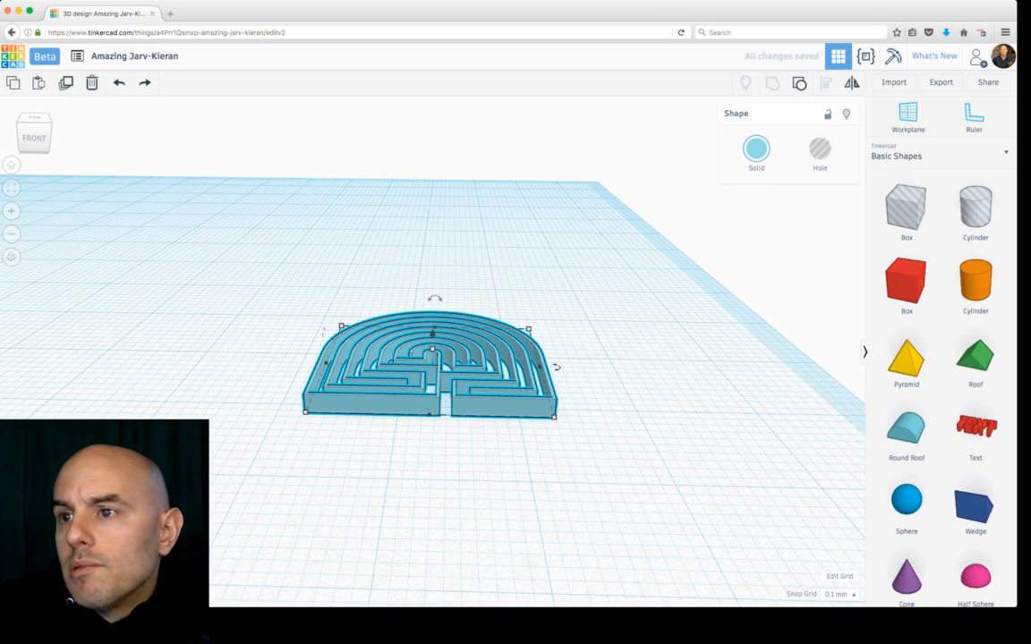
scroll(433, 345, "up", 6)
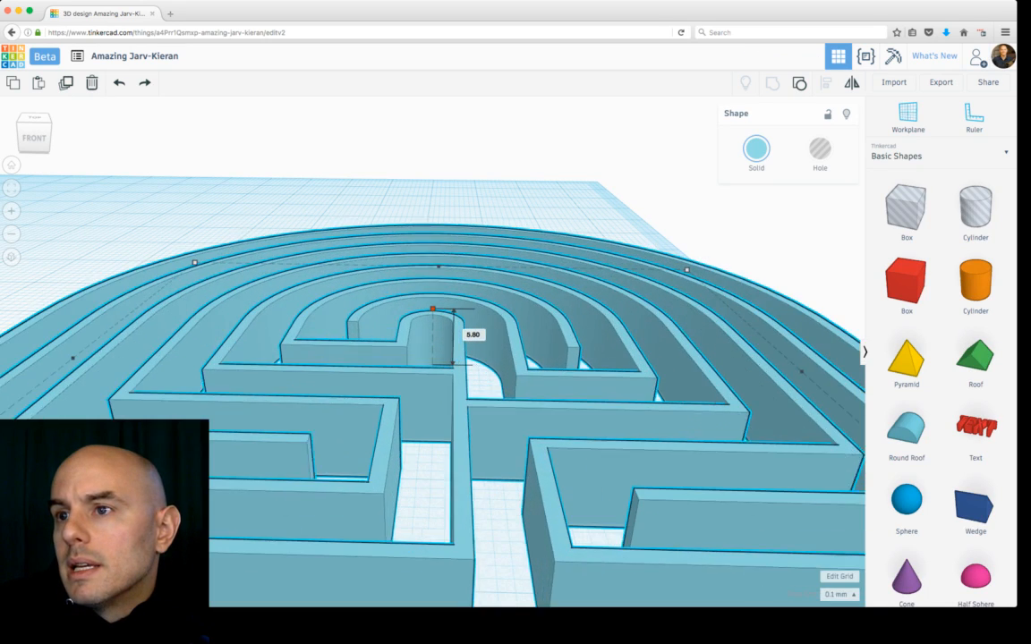
scroll(433, 308, "down", 5)
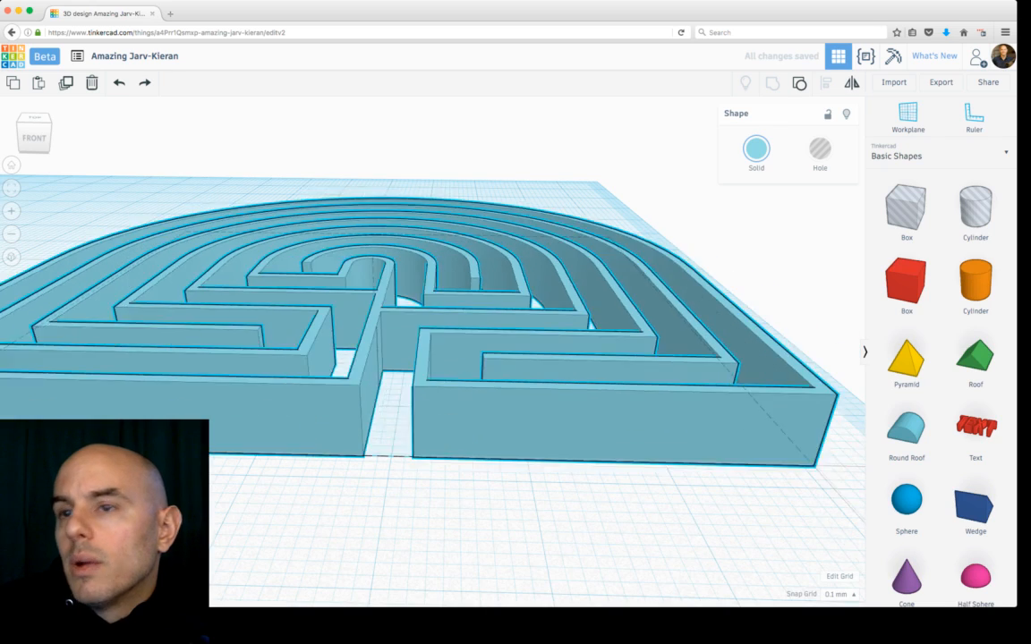
Step: Move the grouped maze to a new position on the workplane
middle_click_drag(433, 308, 295, 273)
scroll(646, 452, "down", 5)
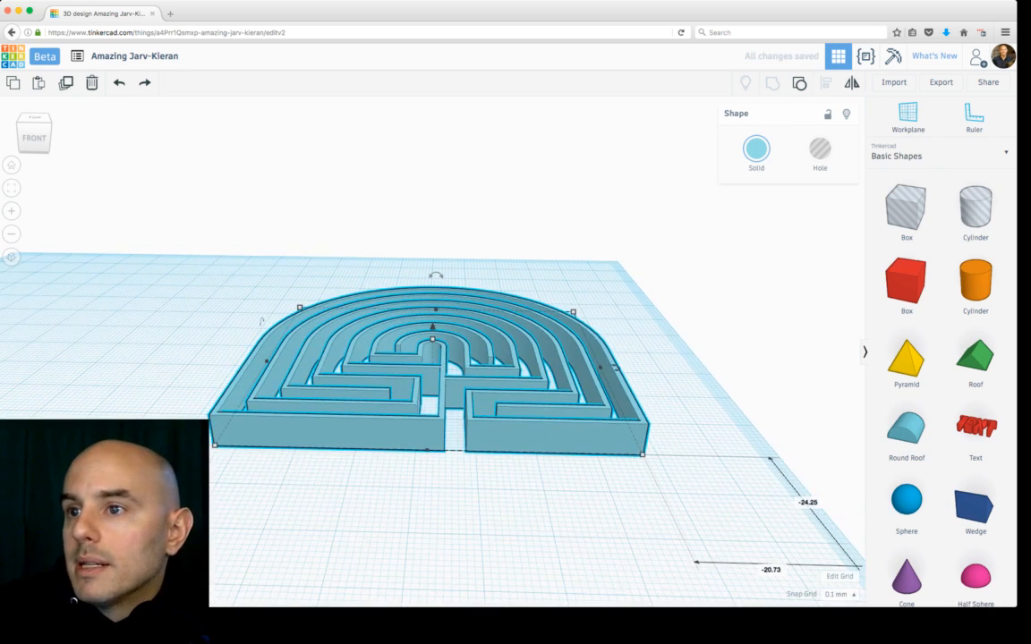
mouse_move(434, 340)
scroll(434, 339, "up", 6)
left_click_drag(433, 304, 365, 362, "shift")
scroll(434, 324, "down", 5)
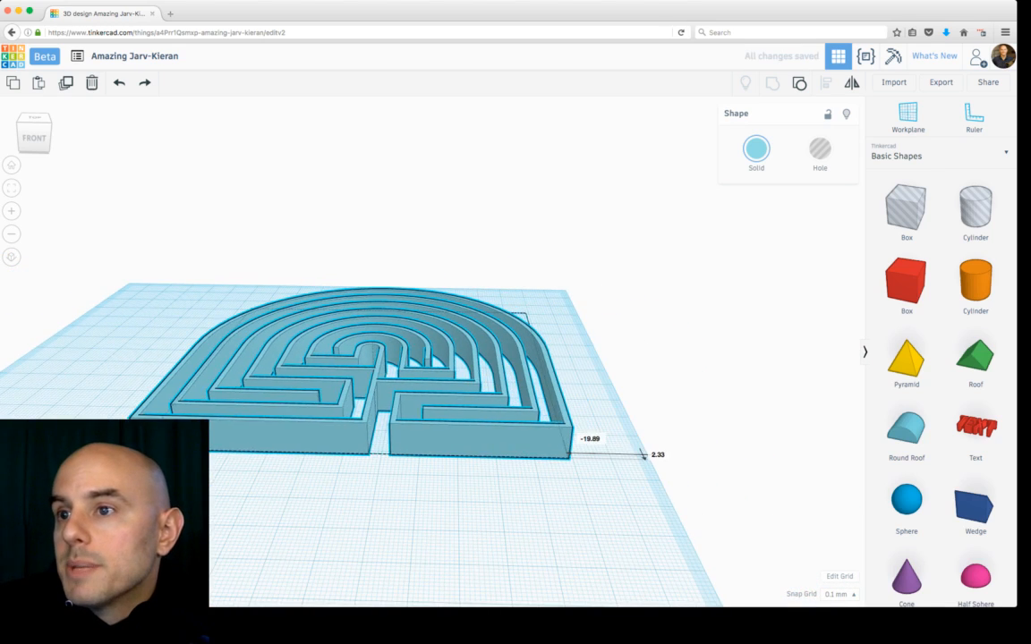
middle_click_drag(365, 361, 397, 362)
right_click_drag(397, 361, 346, 450)
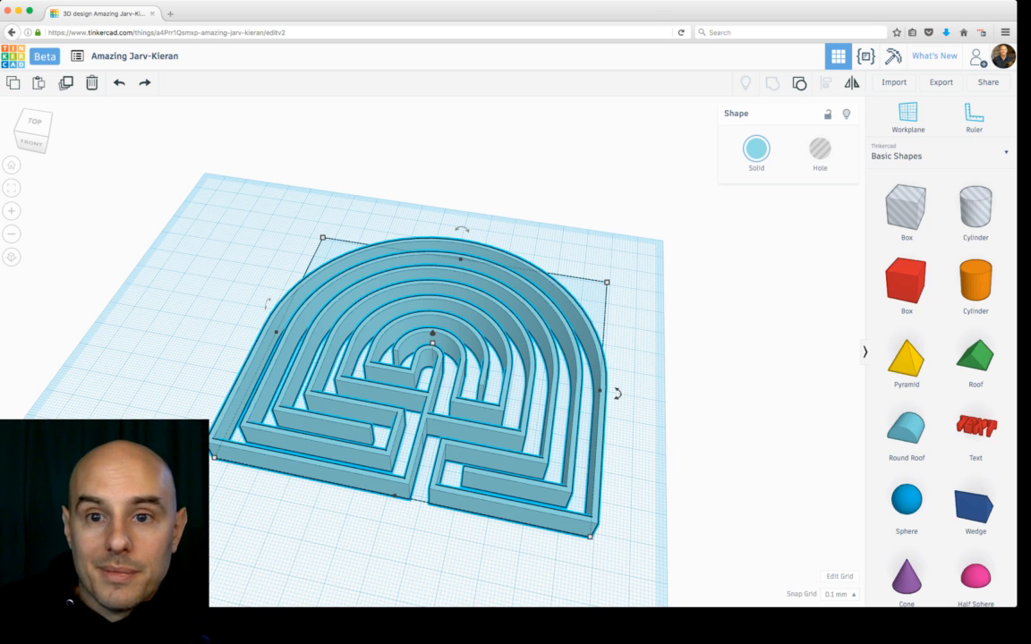
key("super+Tab")
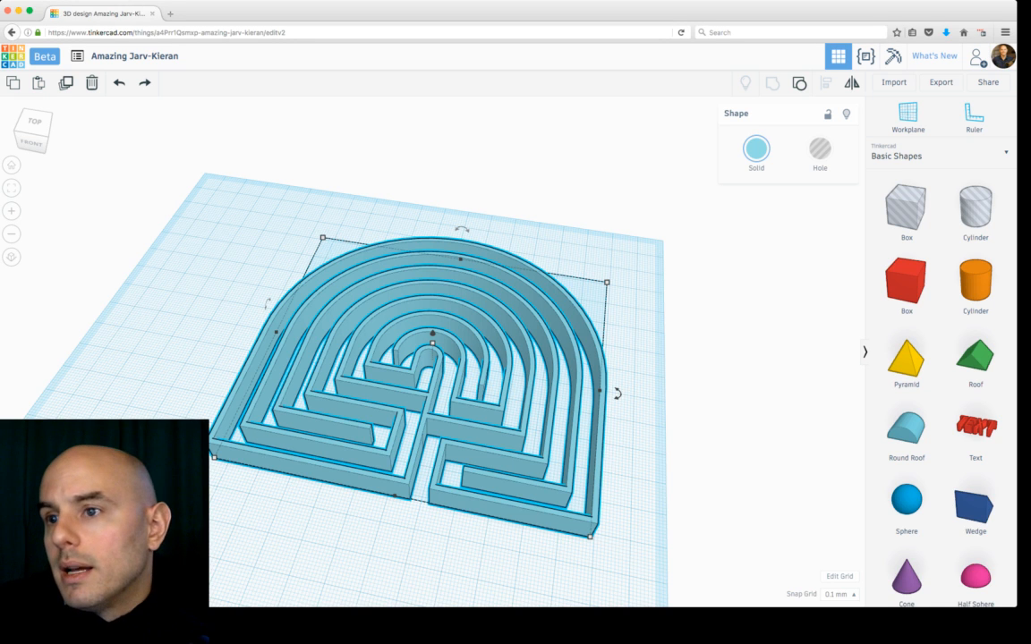
scroll(432, 358, "up", 3)
right_click_drag(432, 358, 419, 333)
scroll(419, 333, "down", 3)
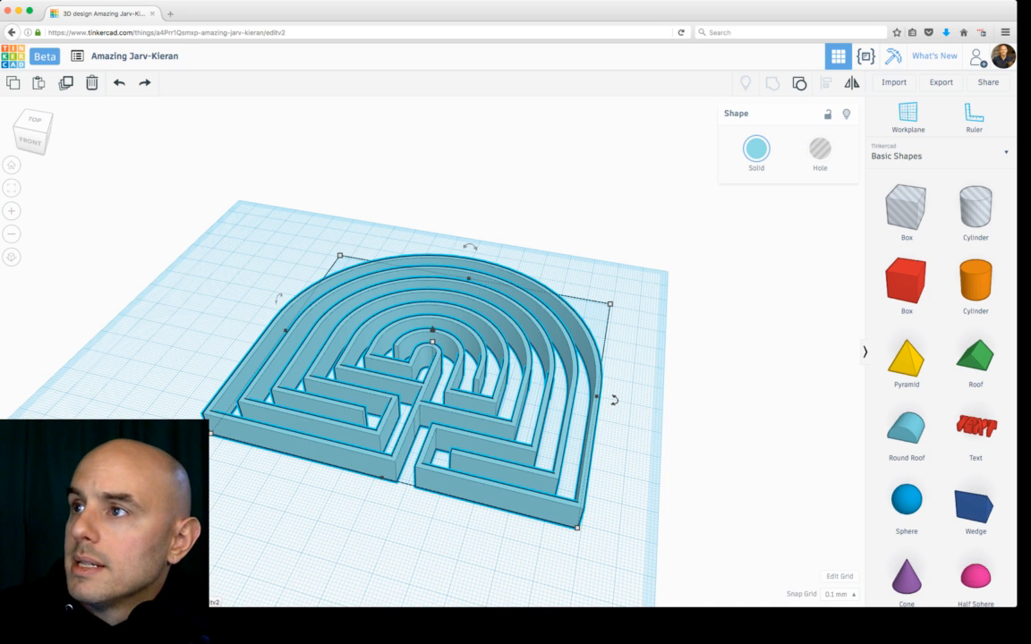
Step: Switch to the blocks view and compare the maze at the different block sizes, ending on the finest
left_click(892, 56)
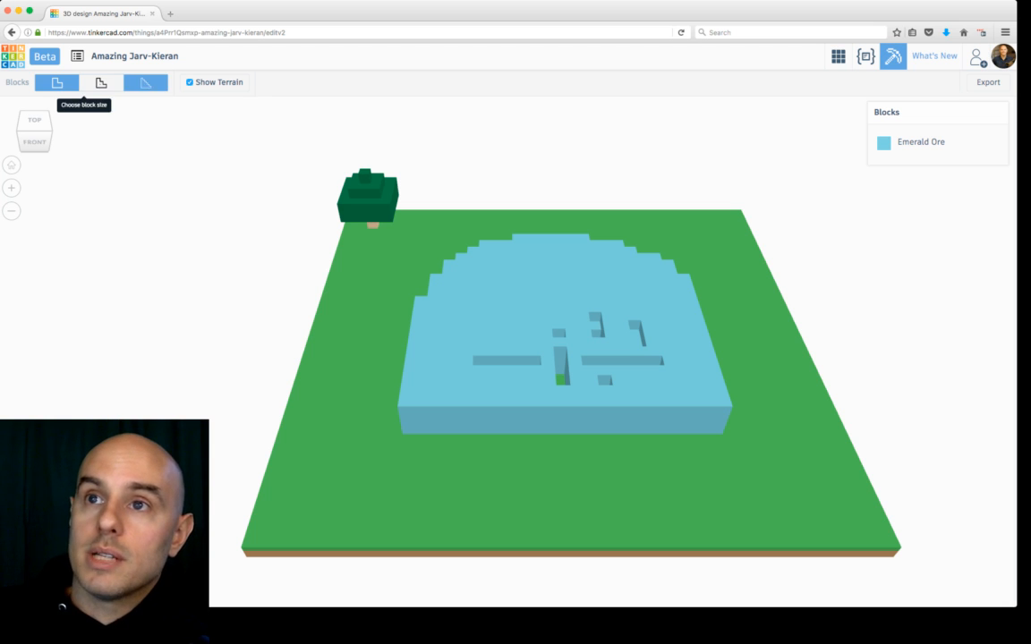
left_click(146, 83)
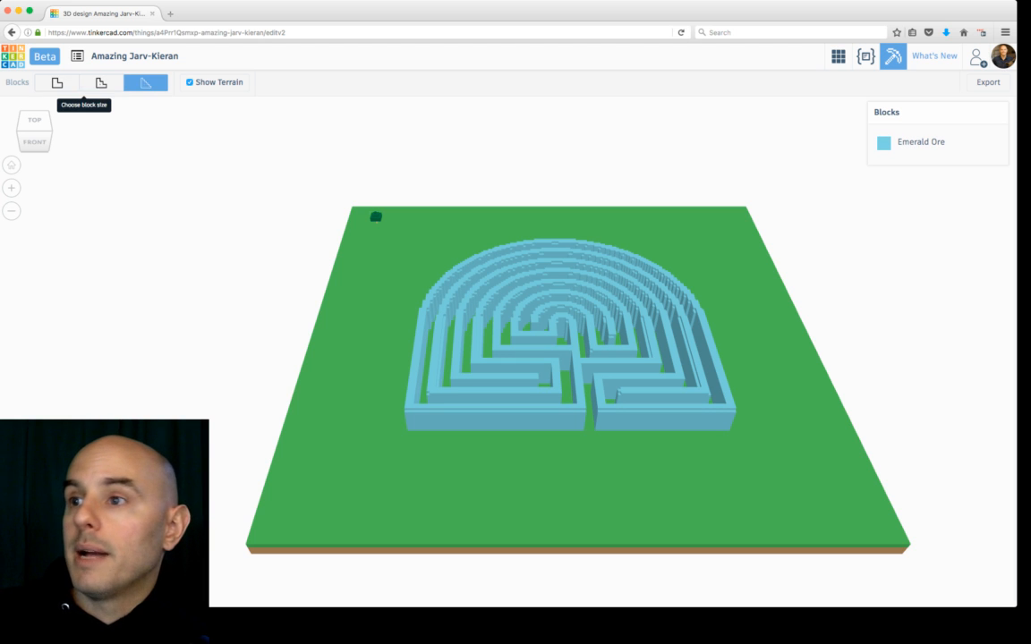
scroll(507, 368, "down", 5)
right_click_drag(507, 368, 340, 393)
scroll(457, 428, "up", 5)
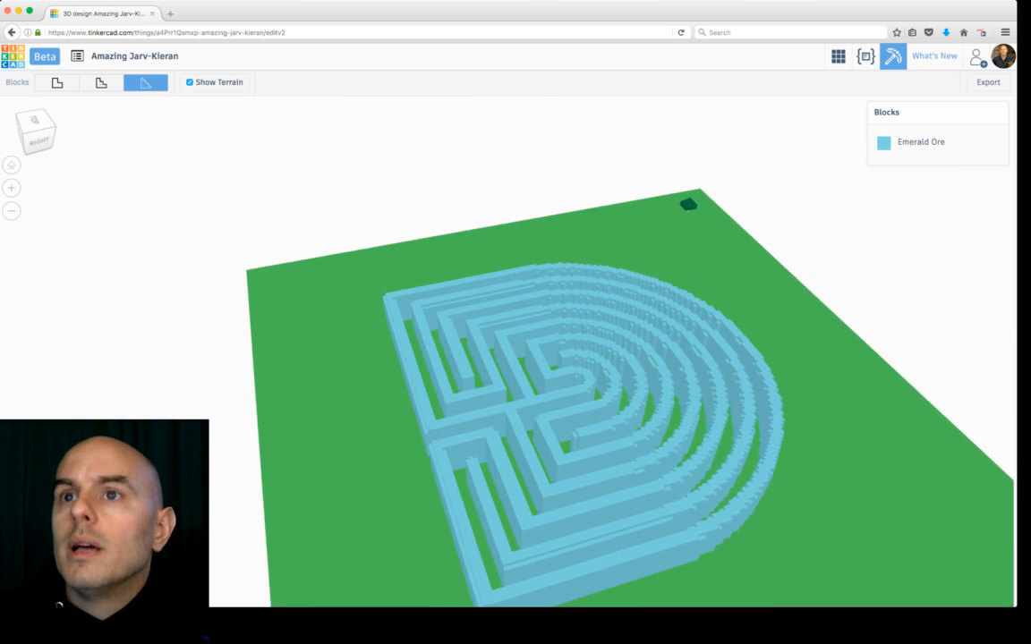
left_click(101, 82)
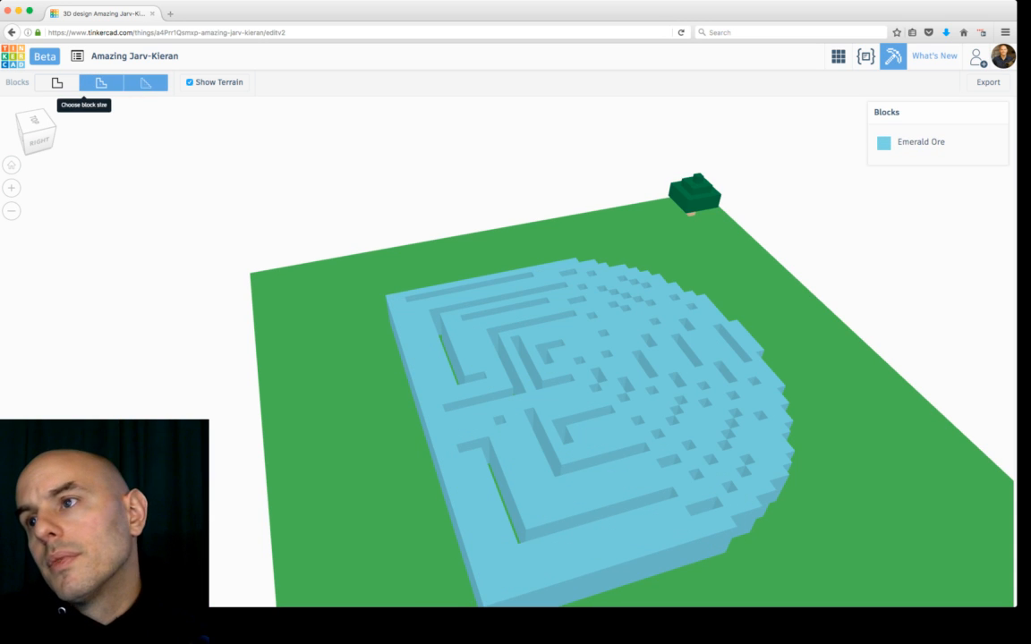
left_click(146, 82)
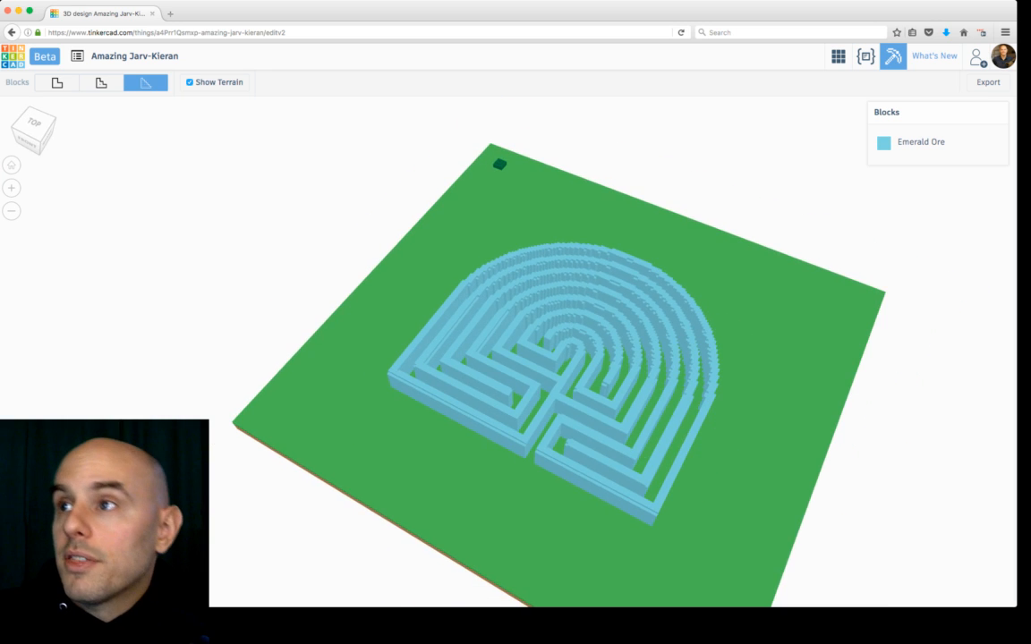
Step: Return to the design view, enlarge the maze by its corner handle and reposition it on the workplane
left_click(838, 56)
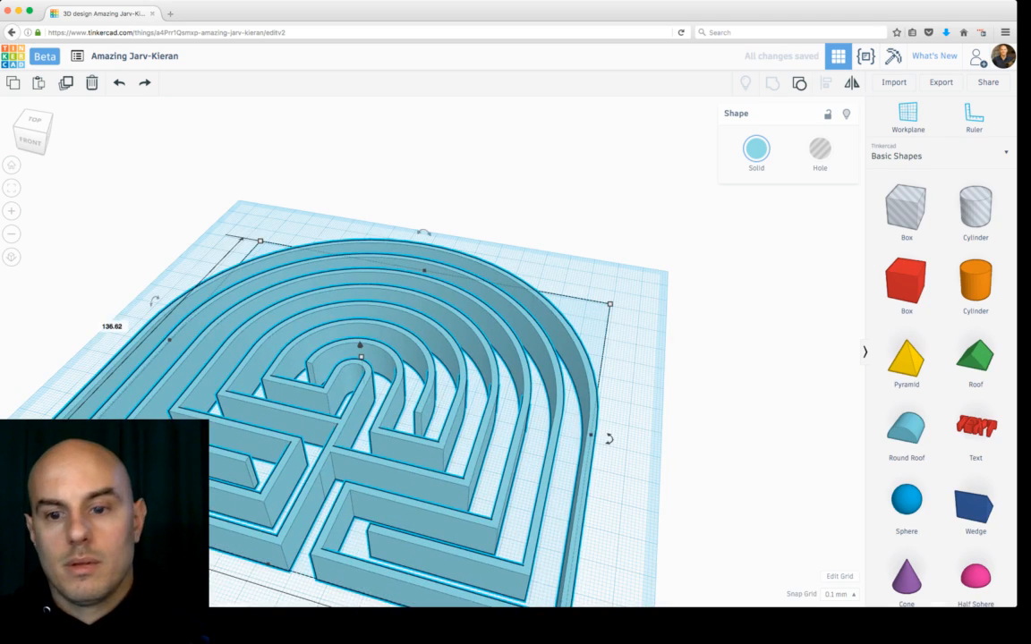
scroll(433, 353, "down", 1)
scroll(433, 353, "up", 2)
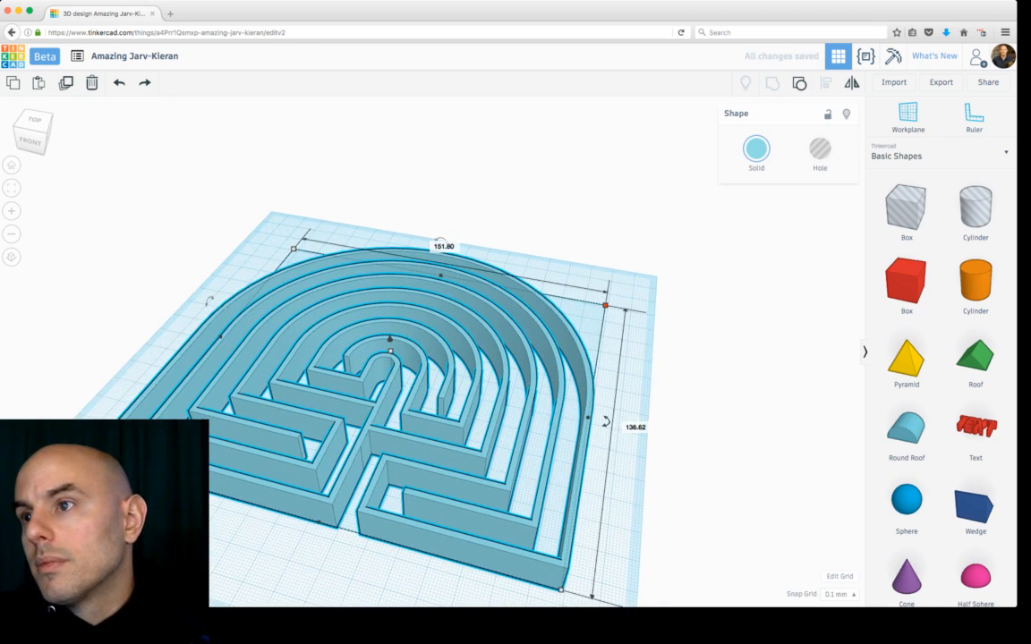
left_click_drag(606, 304, 701, 272, "shift")
scroll(385, 362, "down", 3)
left_click_drag(385, 362, 318, 367)
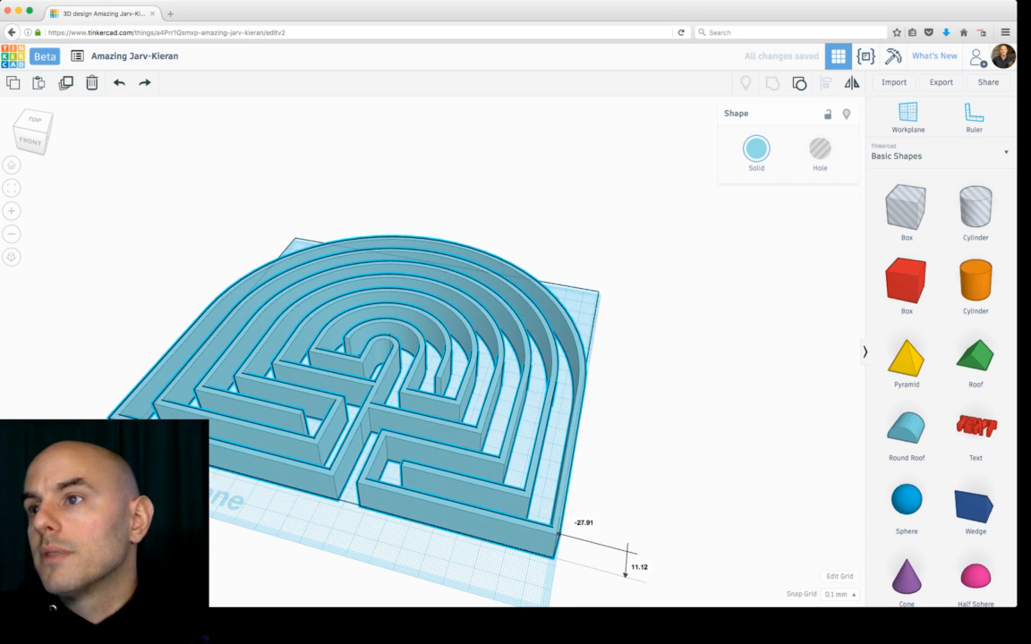
scroll(382, 352, "up", 3)
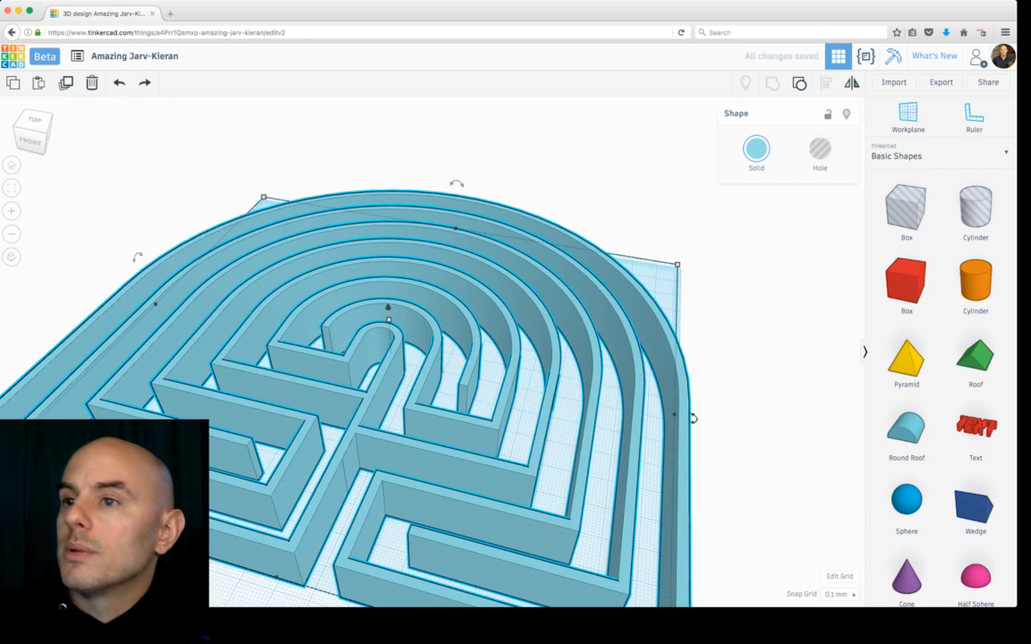
Step: Switch to the blocks view and inspect the enlarged maze at different block sizes from several angles
left_click(892, 55)
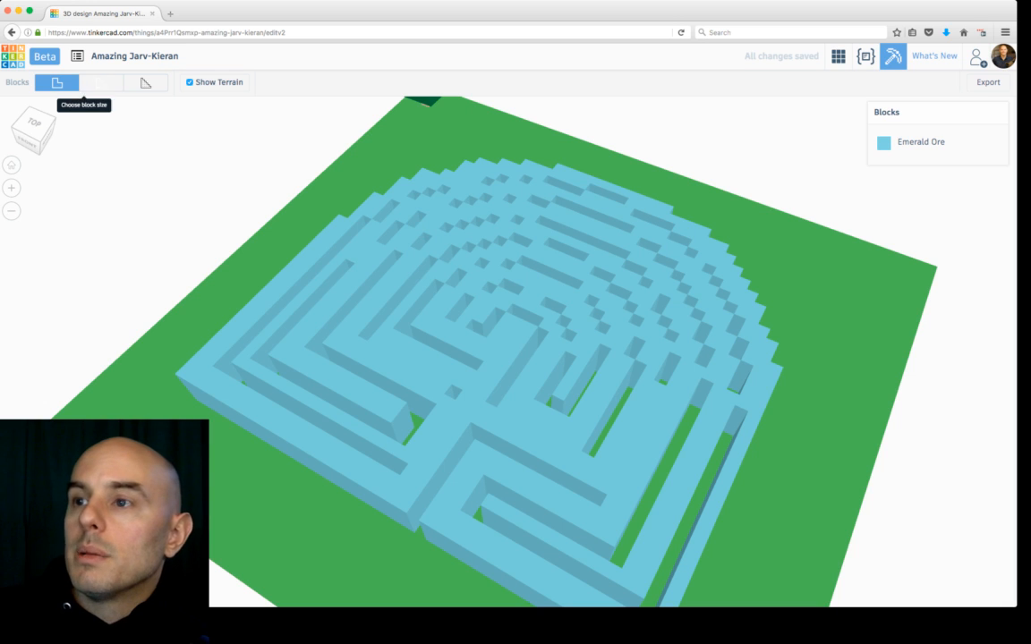
left_click(101, 82)
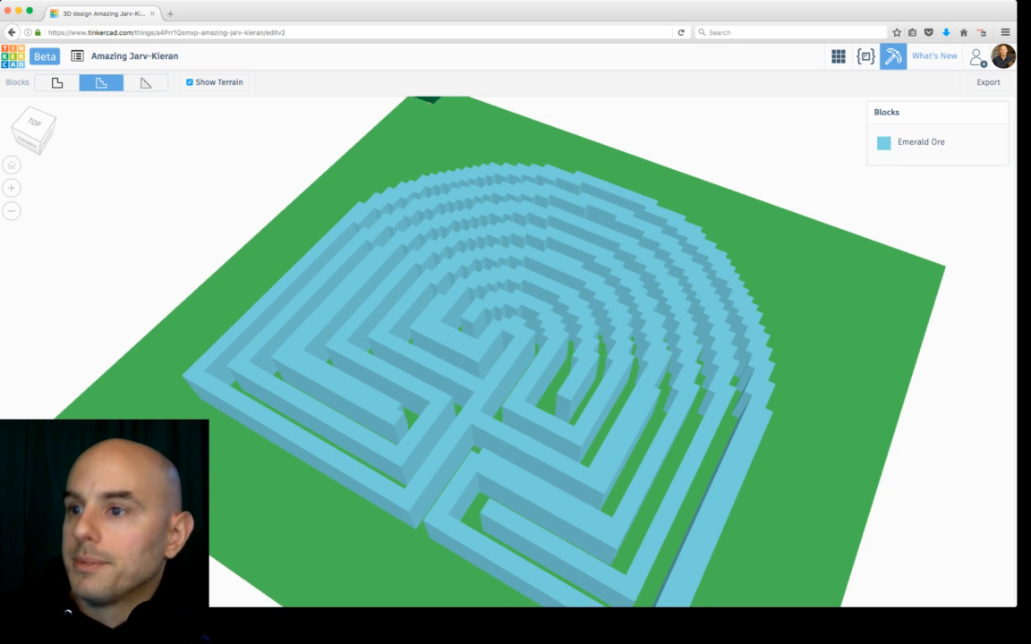
right_click_drag(510, 340, 590, 448)
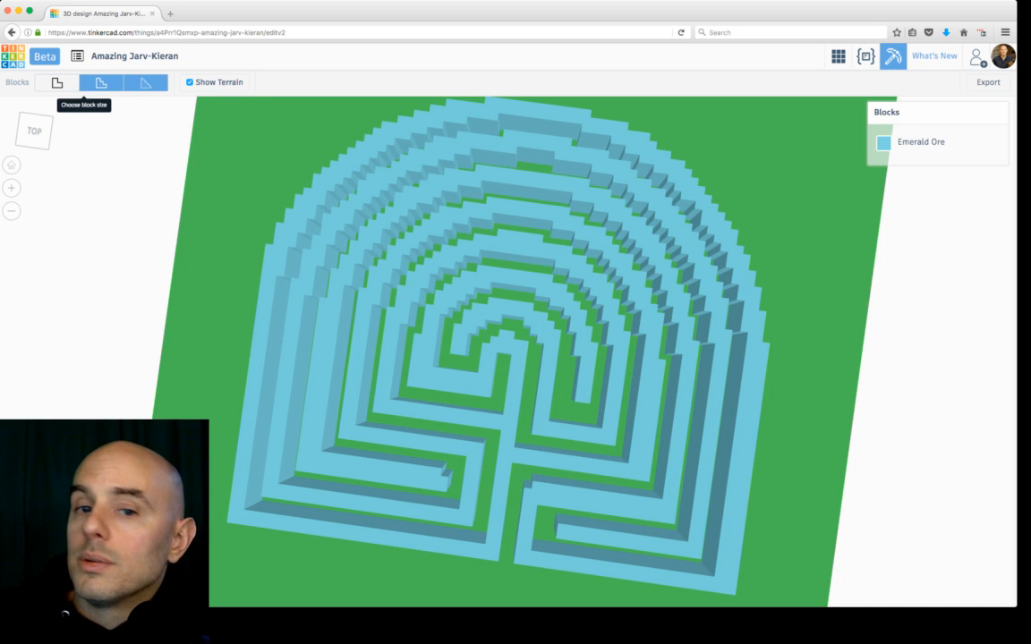
left_click(145, 82)
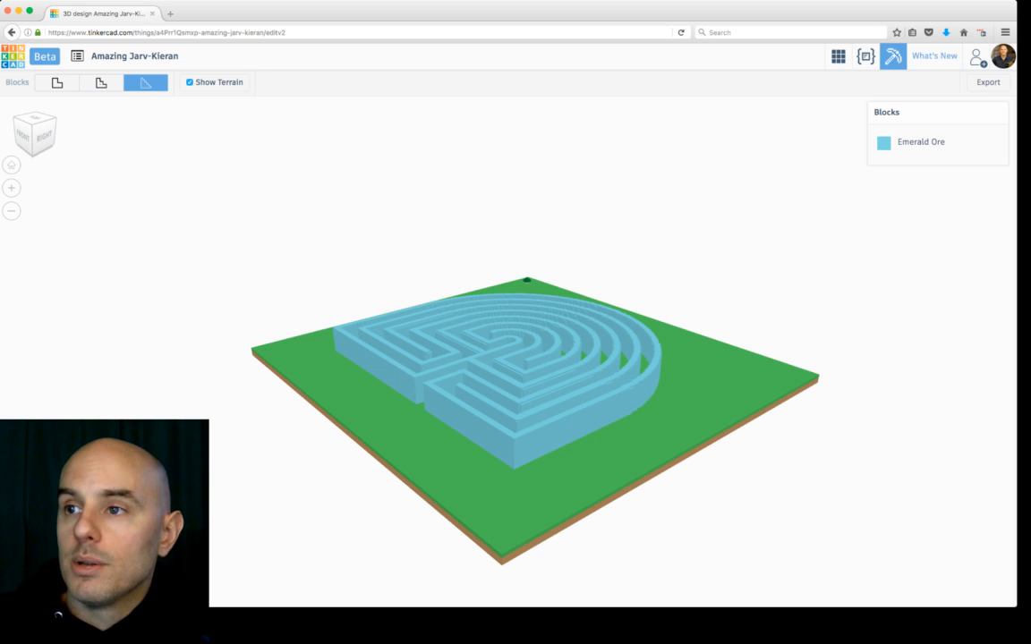
right_click_drag(519, 349, 224, 273)
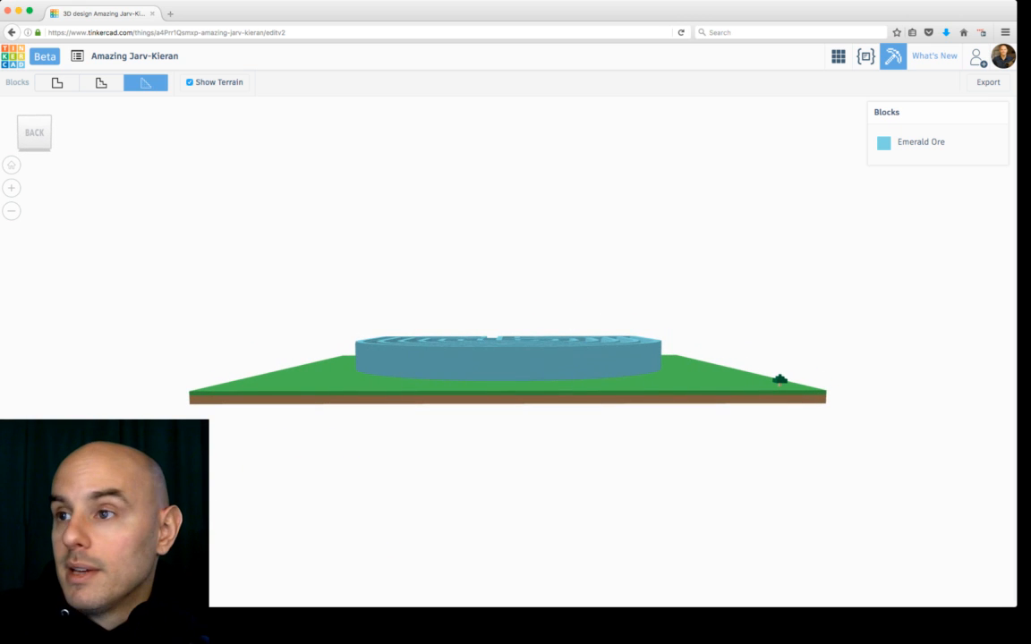
right_click_drag(501, 340, 510, 440)
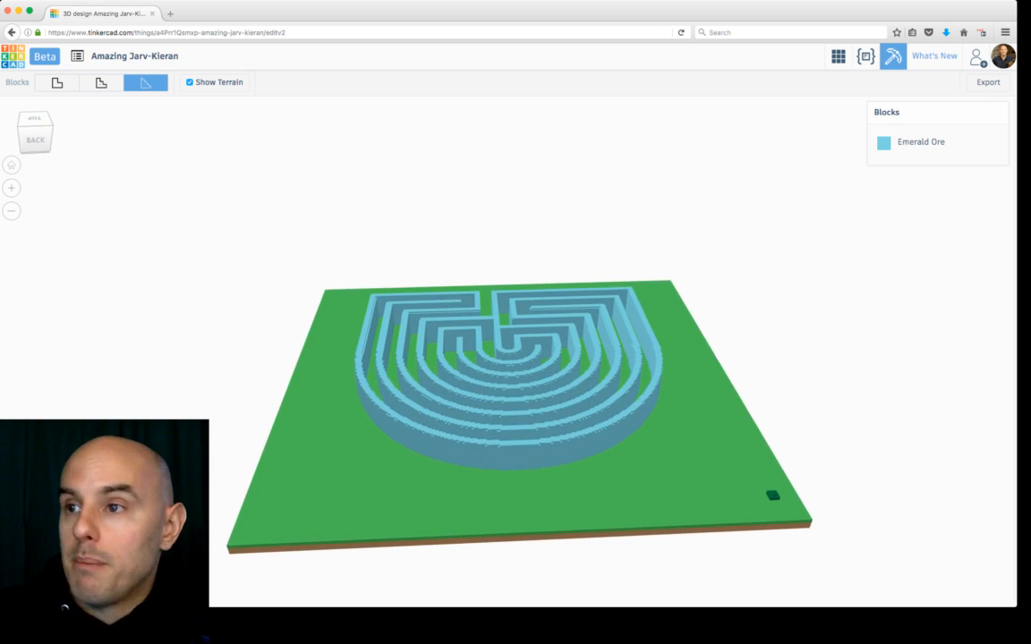
right_click_drag(609, 402, 300, 421)
right_click_drag(358, 393, 452, 403)
scroll(497, 358, "down", 4)
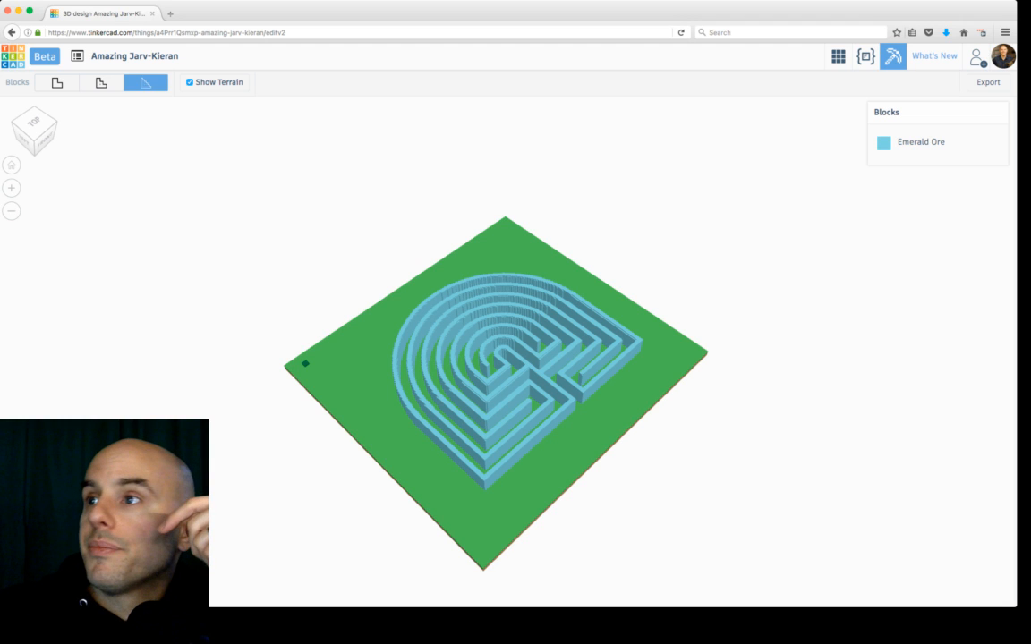
scroll(508, 366, "up", 3)
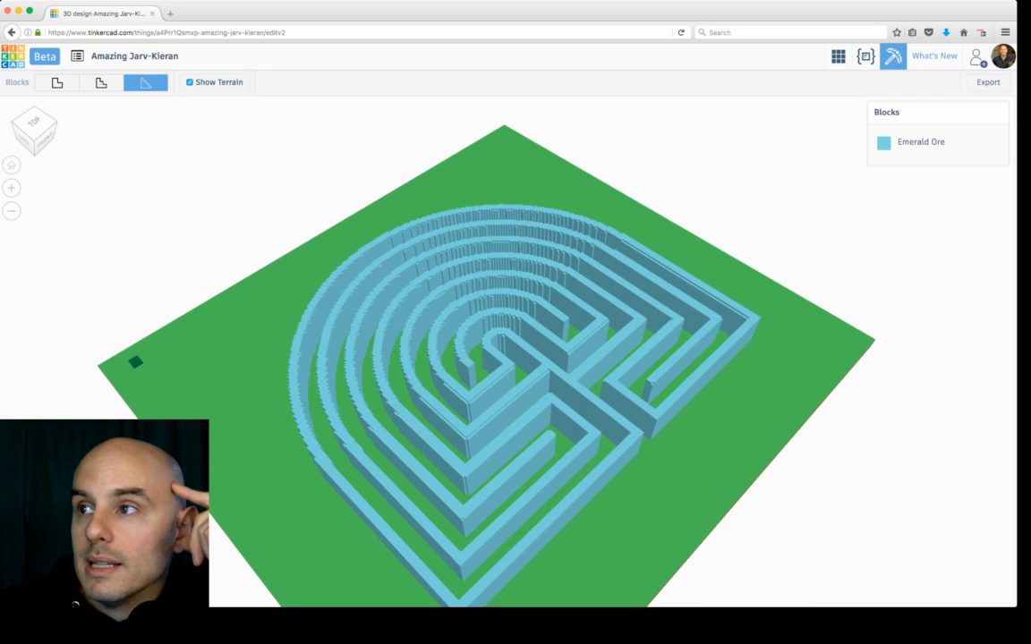
Step: Try the Lava block material, then set the maze's block material to TNT
left_click(922, 143)
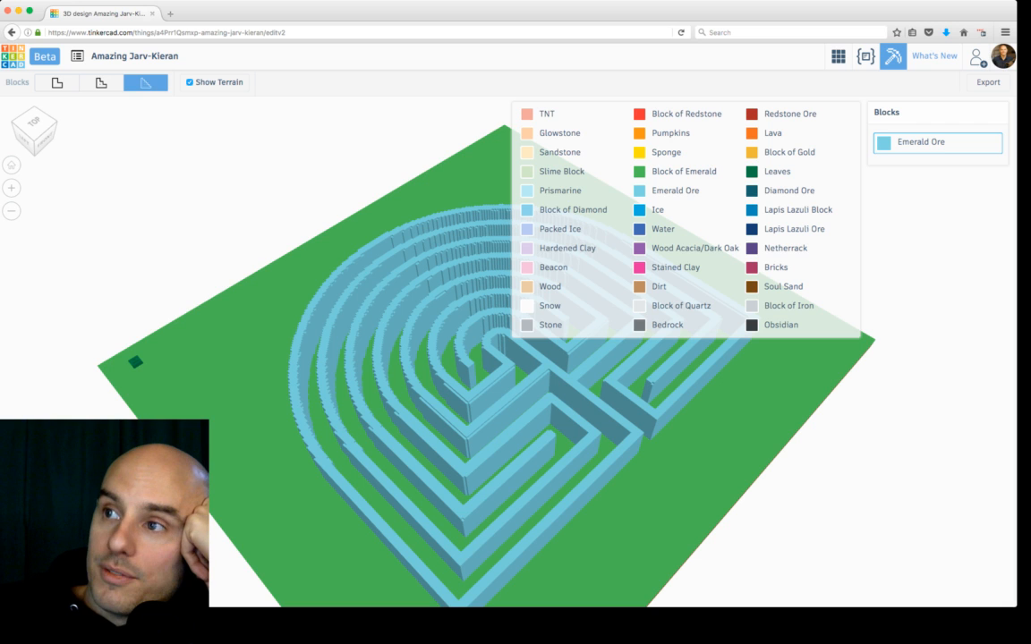
left_click(772, 132)
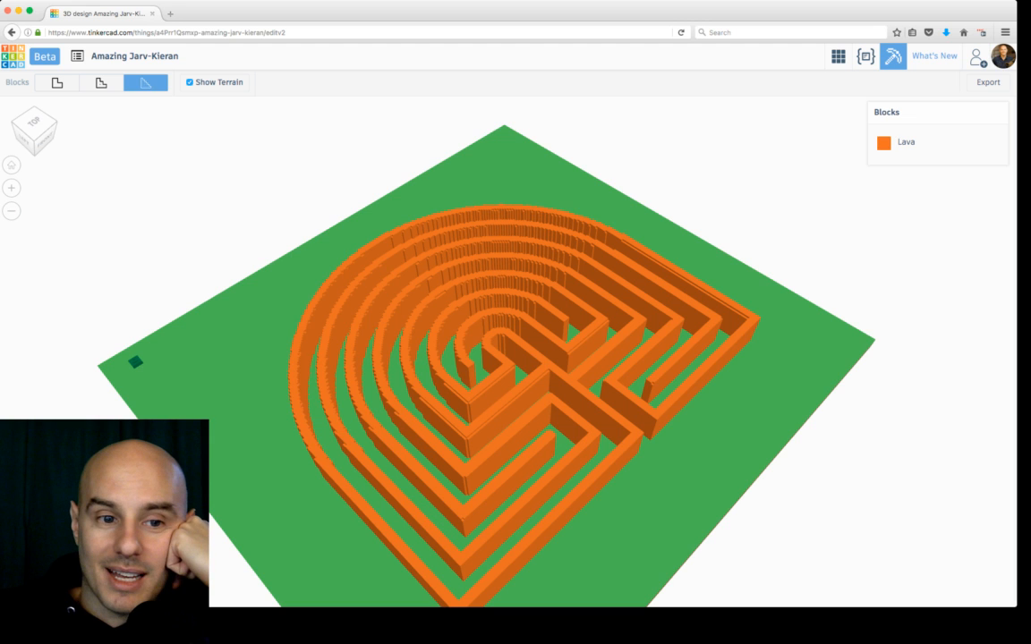
scroll(508, 352, "down", 3)
left_click(904, 142)
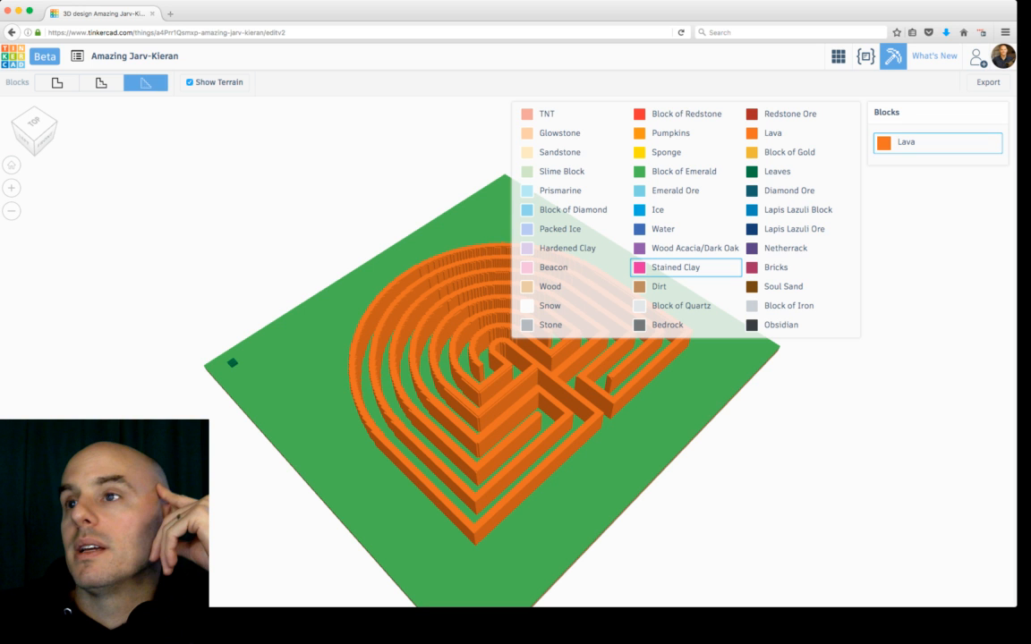
left_click(547, 114)
right_click_drag(573, 358, 430, 313)
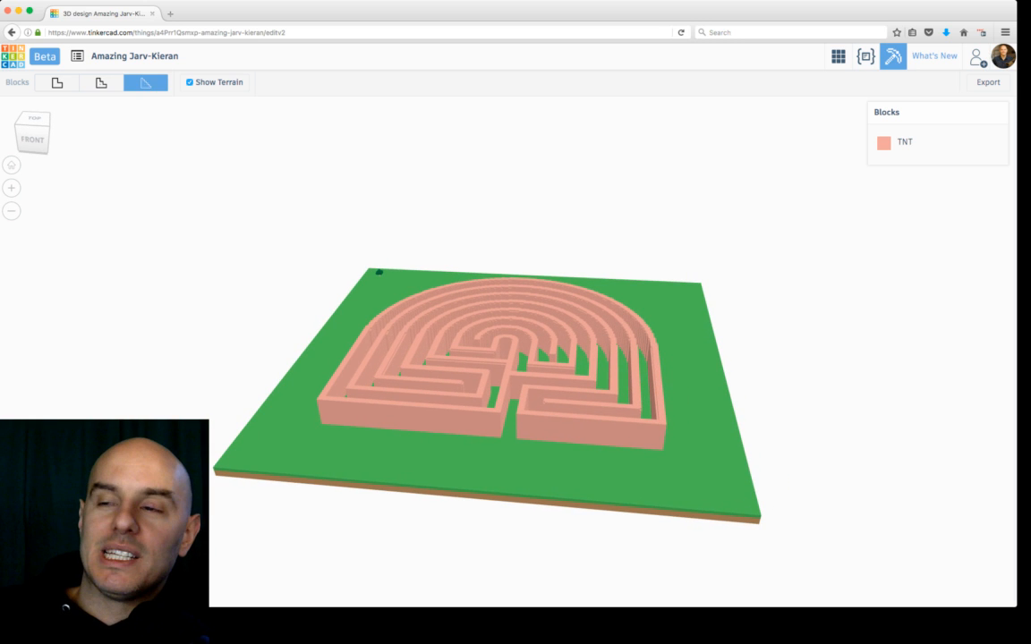
scroll(509, 353, "up", 1)
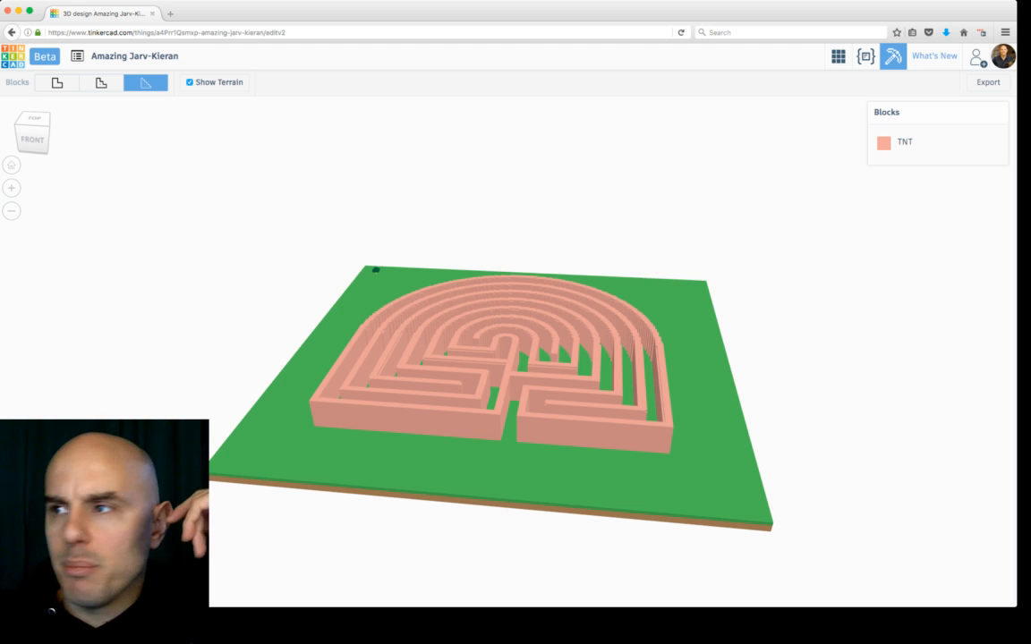
Step: Try Diamond Ore as the maze's block material, then set it back to TNT
left_click(922, 143)
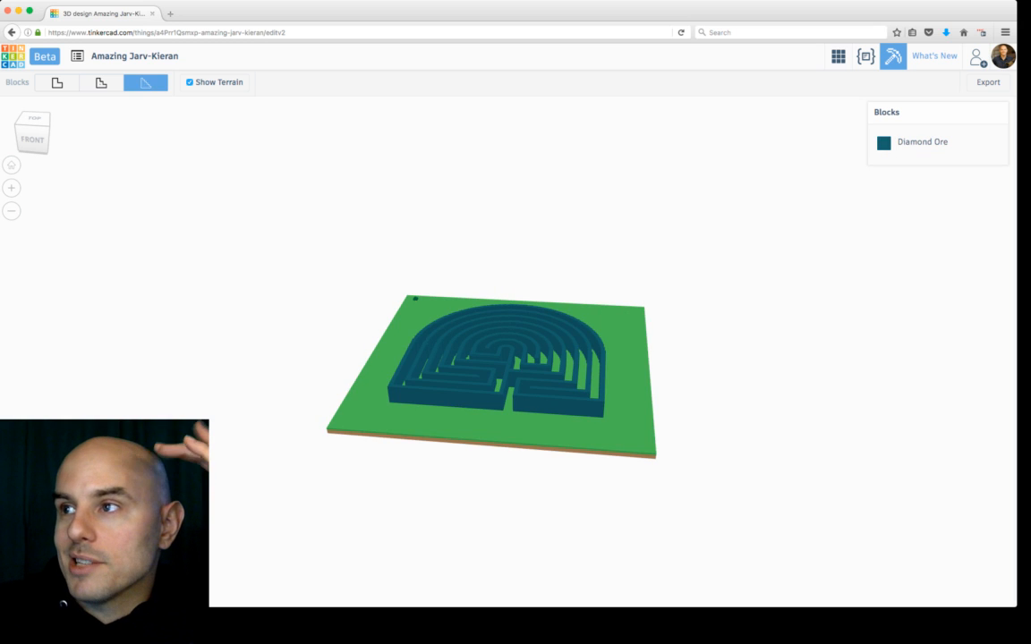
left_click(937, 142)
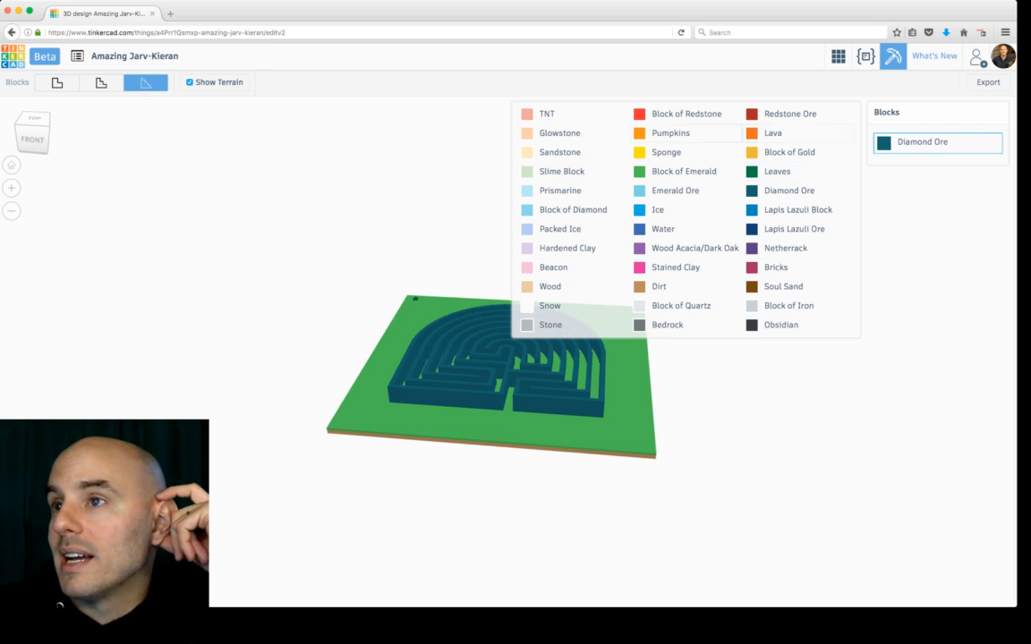
left_click(573, 114)
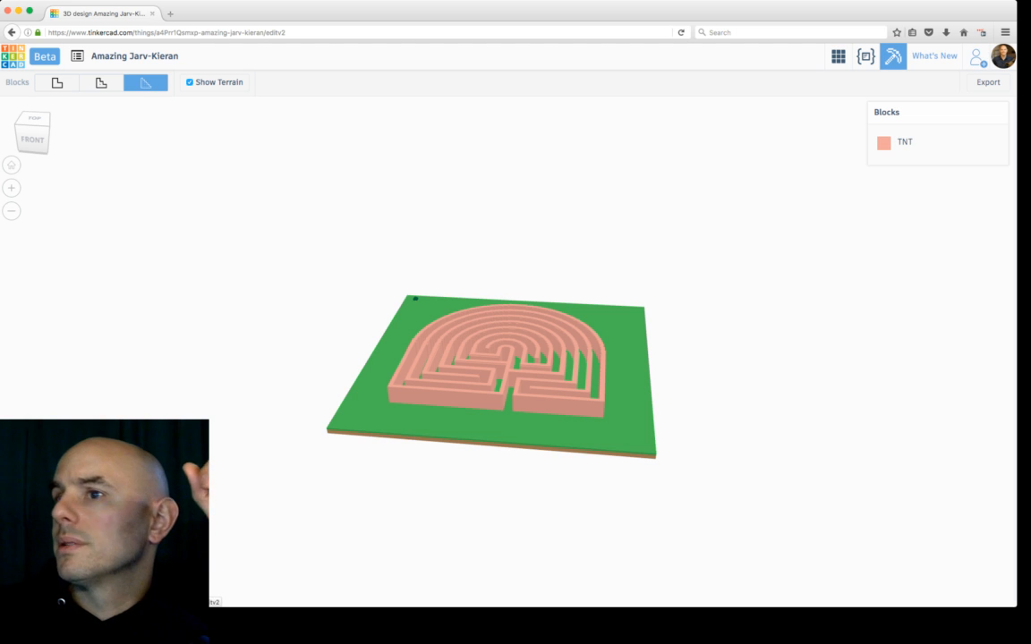
Step: Create a share link for the design and copy it
left_click(978, 58)
left_click(451, 350)
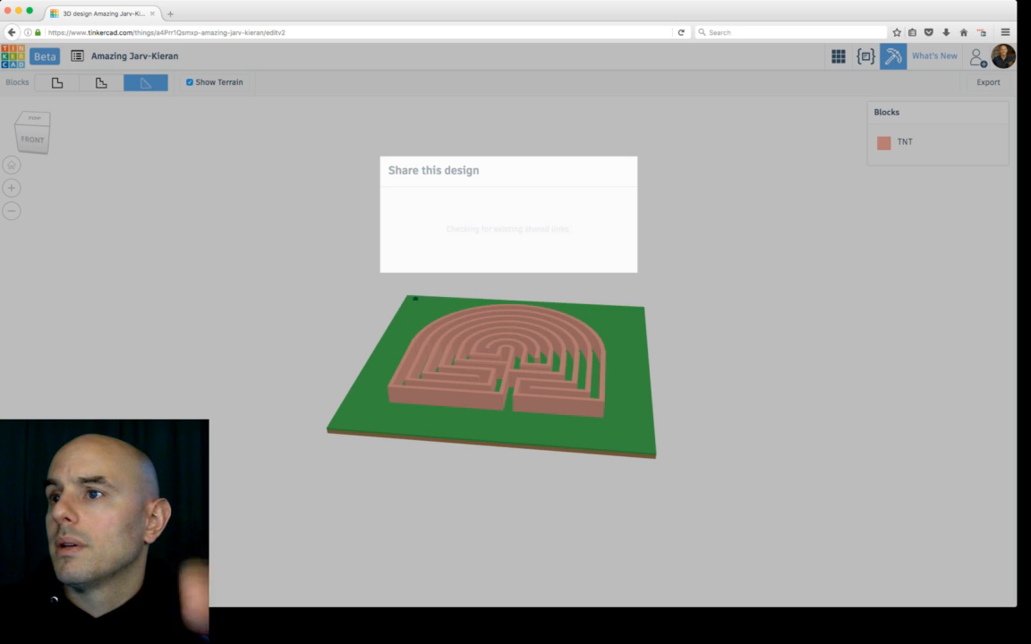
left_click(508, 271)
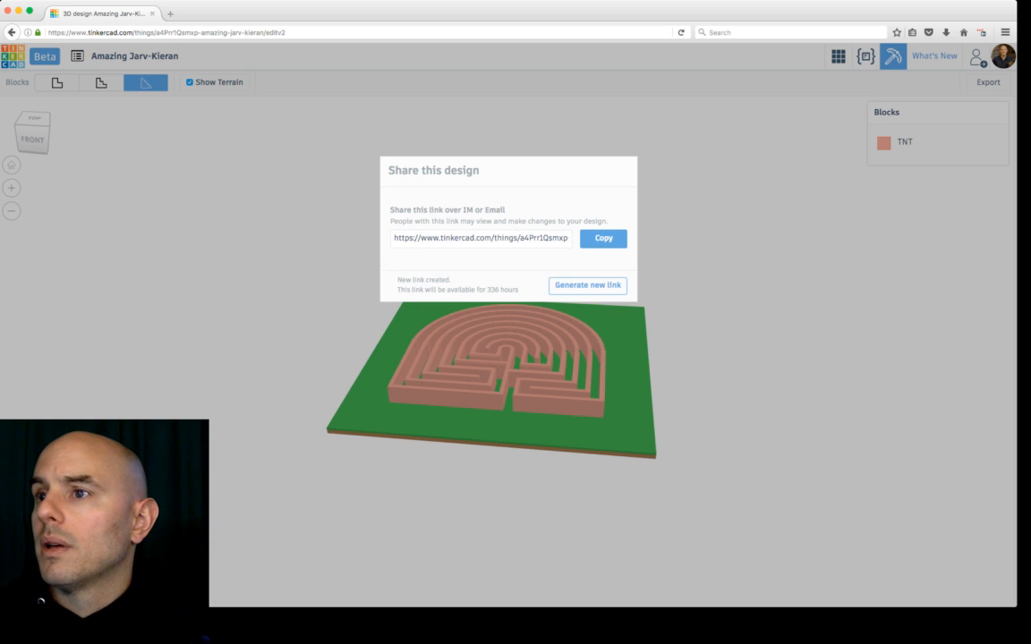
left_click(604, 238)
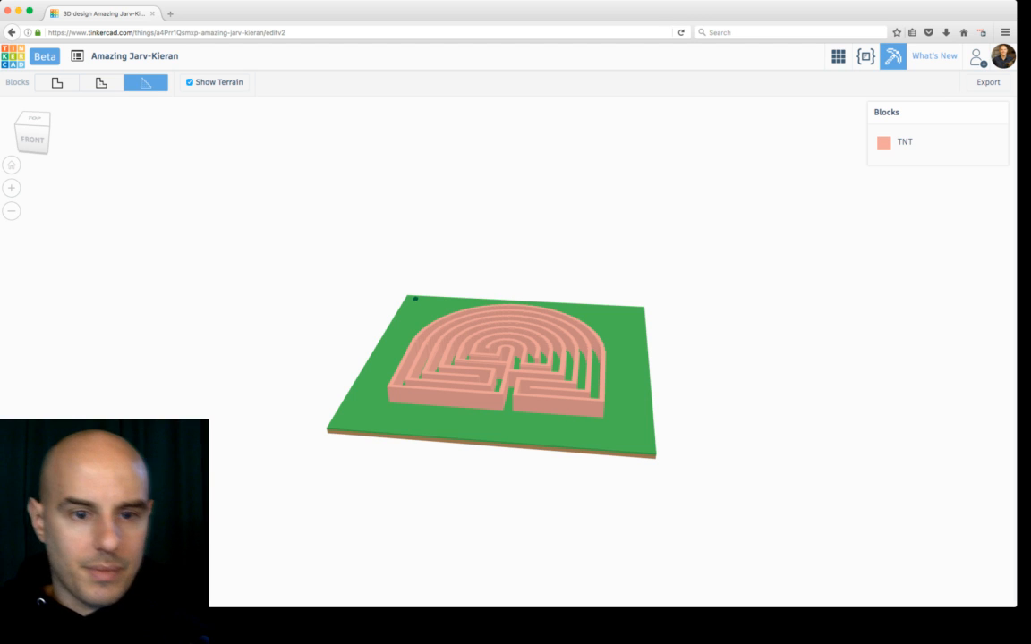
Step: Switch to MCEdit and create a new world with the Creative game type
key("super+Tab")
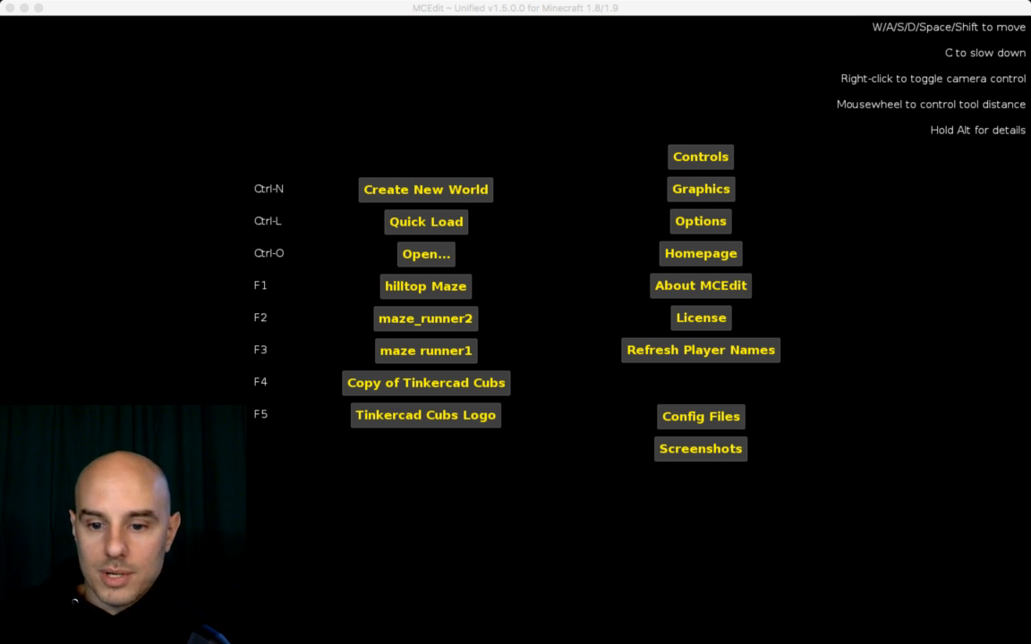
key("super+Tab")
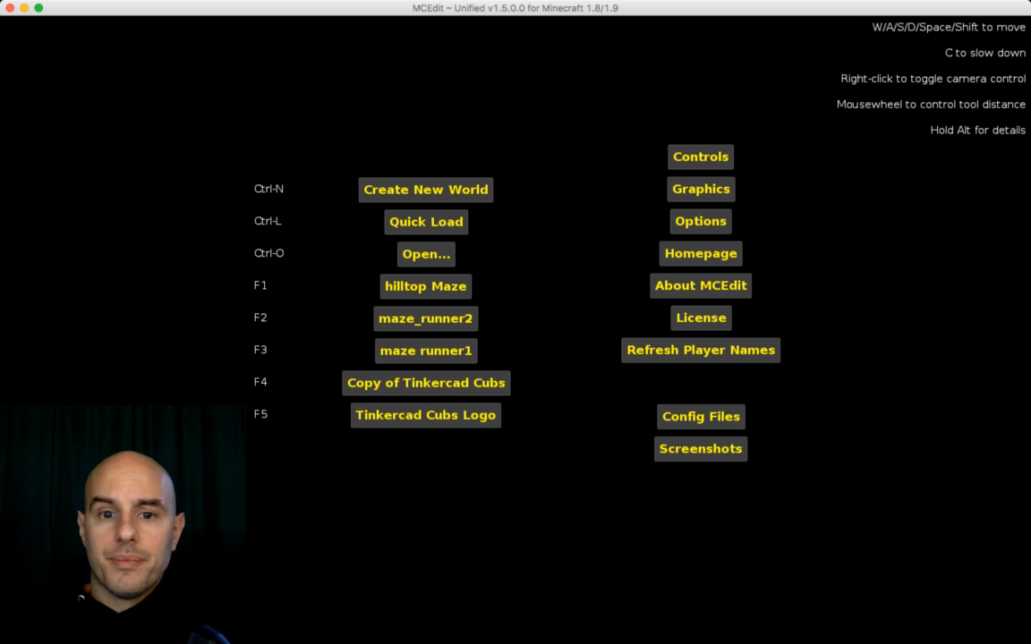
key("super+Tab")
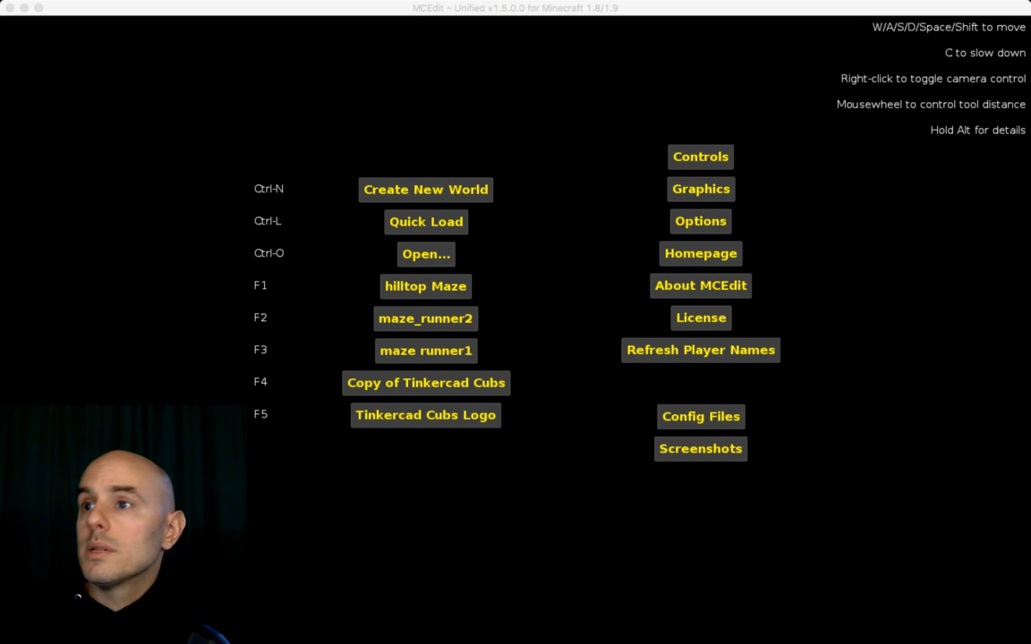
key("super+Tab")
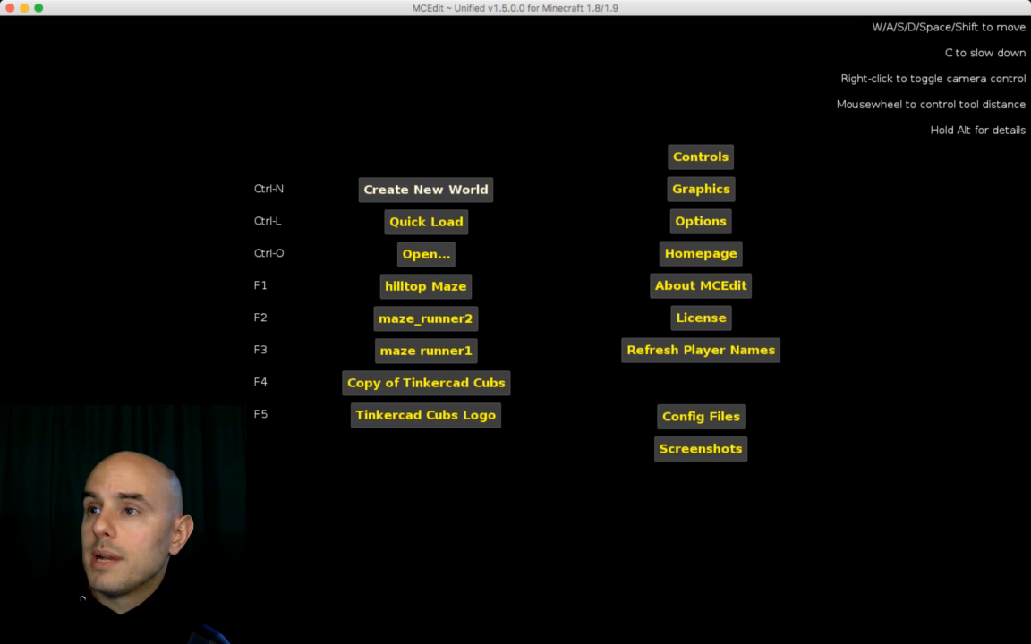
left_click(426, 189)
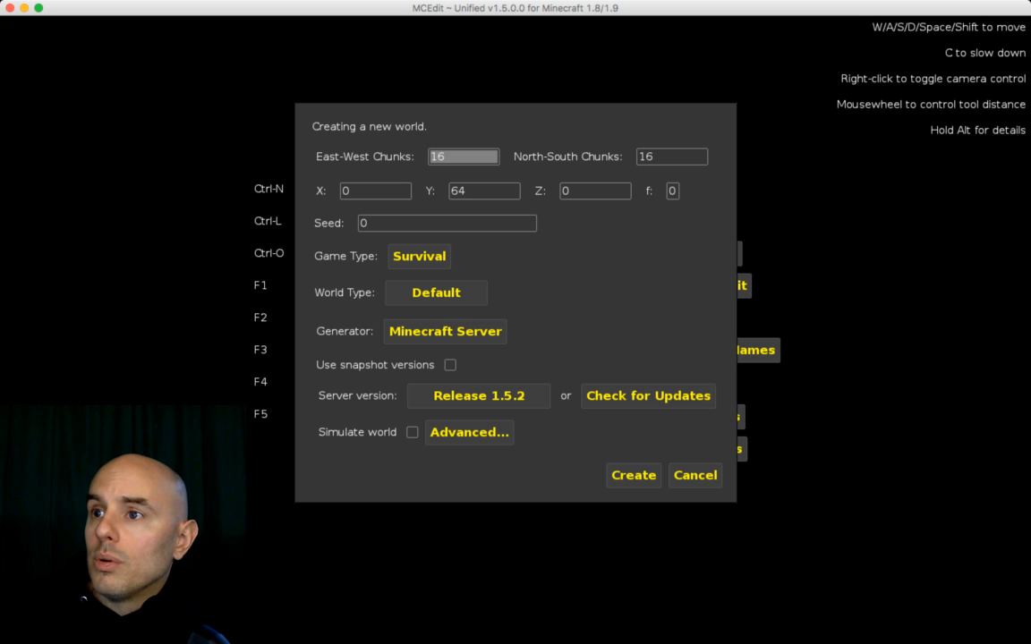
left_click(418, 256)
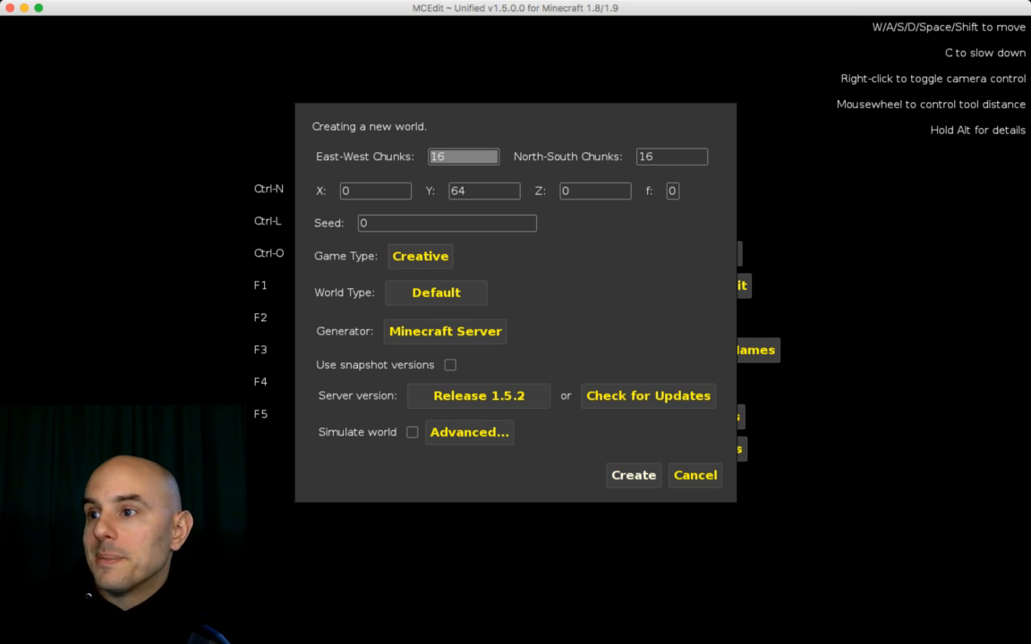
left_click(633, 475)
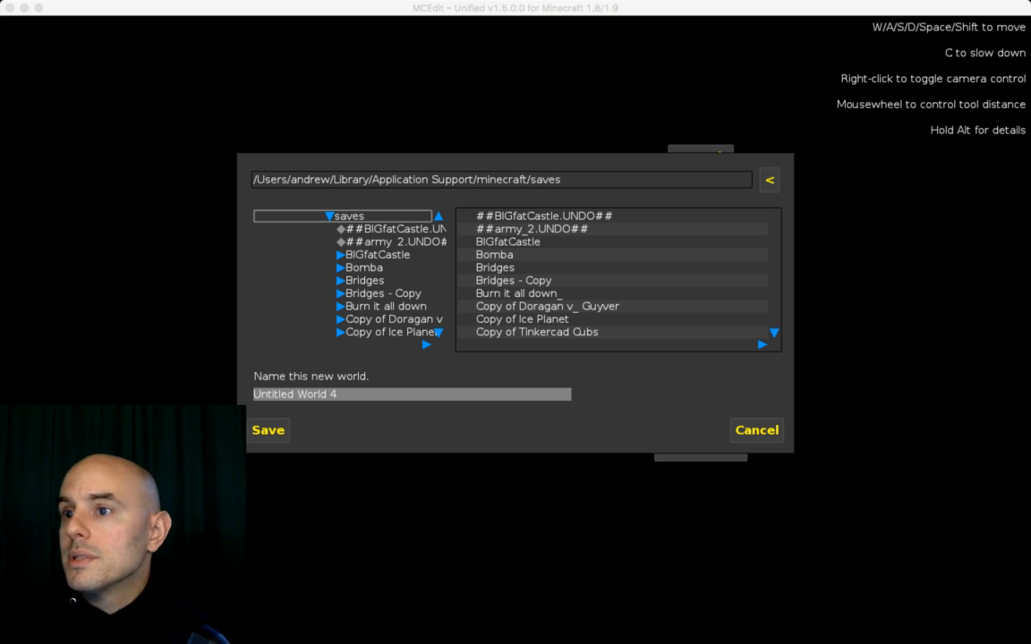
Step: Name the new world TNT Maze and save it
left_click(338, 394)
left_click(339, 394)
key("shift+Left")
key("shift+Left")
key("shift+Left")
key("shift+Left")
key("shift+Left")
key("shift+Left")
key("shift+Left")
key("shift+Left")
key("shift+Left")
key("shift+Left")
key("shift+Left")
key("shift+Left")
key("shift+Left")
key("shift+Left")
key("shift+Left")
key("shift+Left")
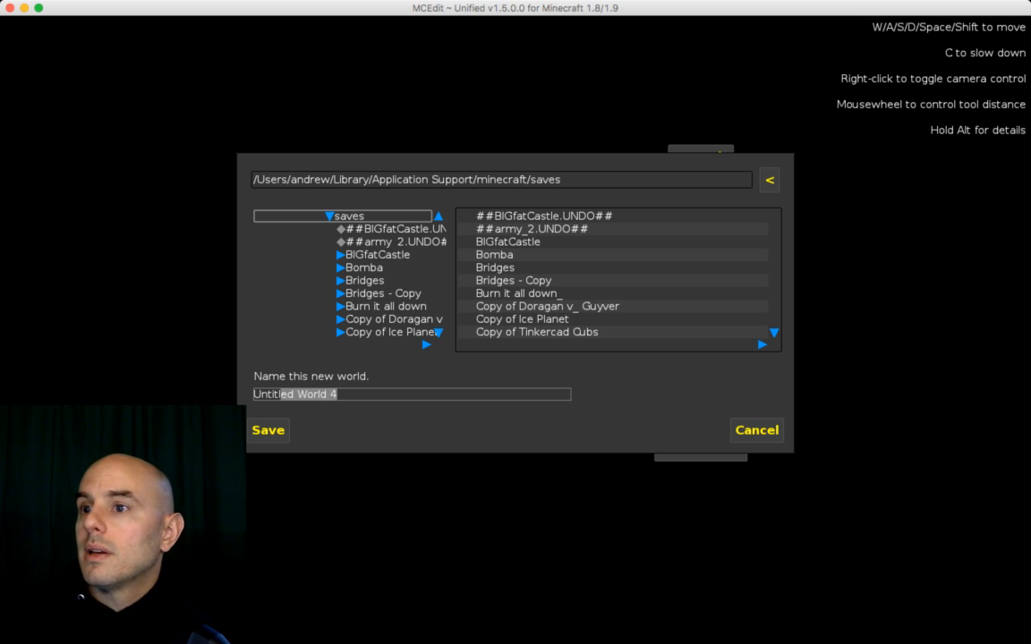
type("TNT")
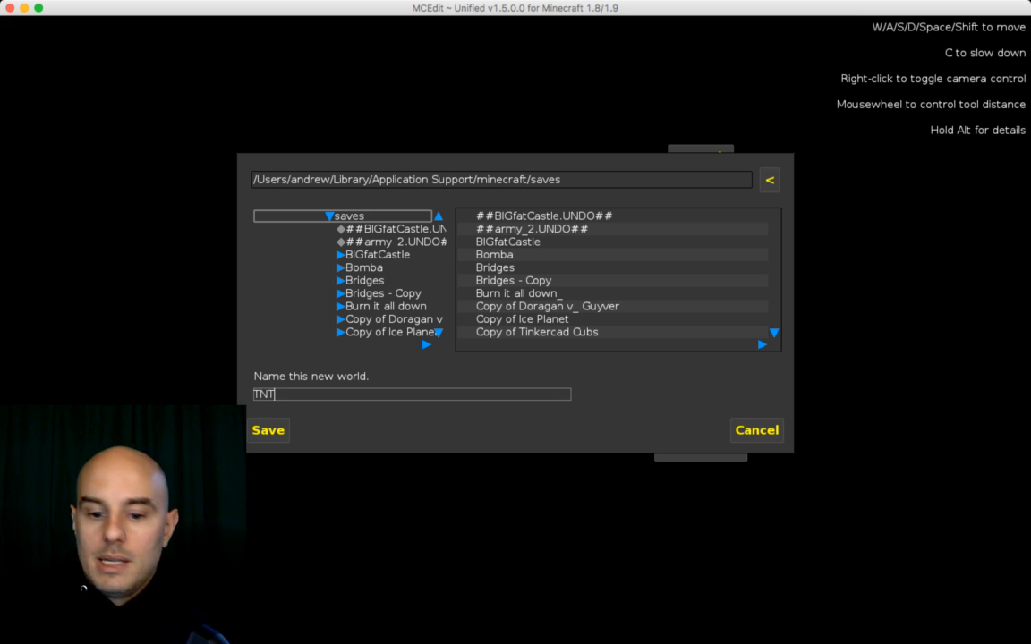
type(" Maze")
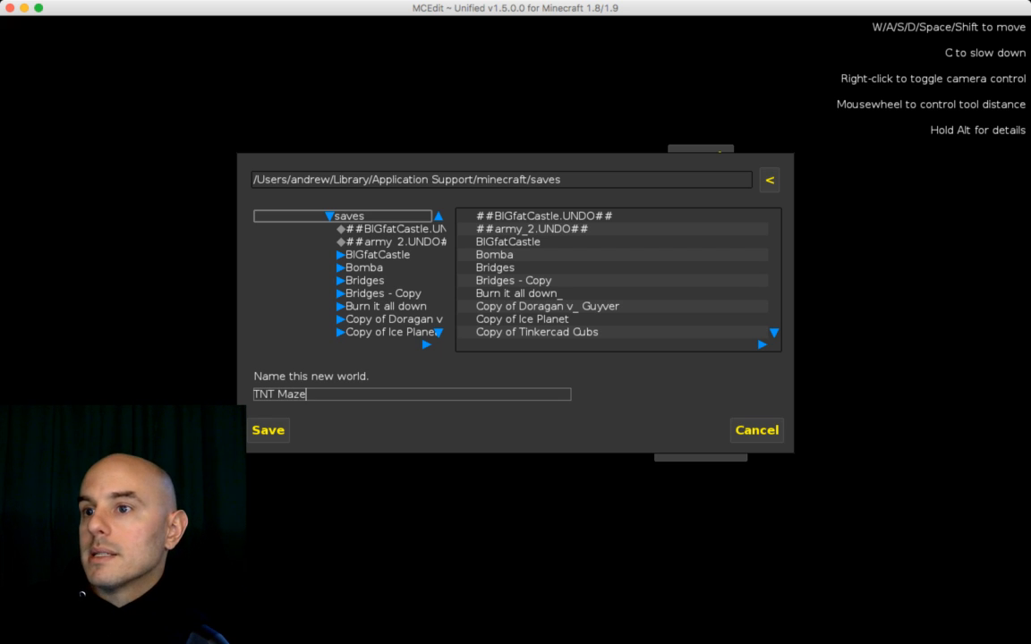
left_click(268, 431)
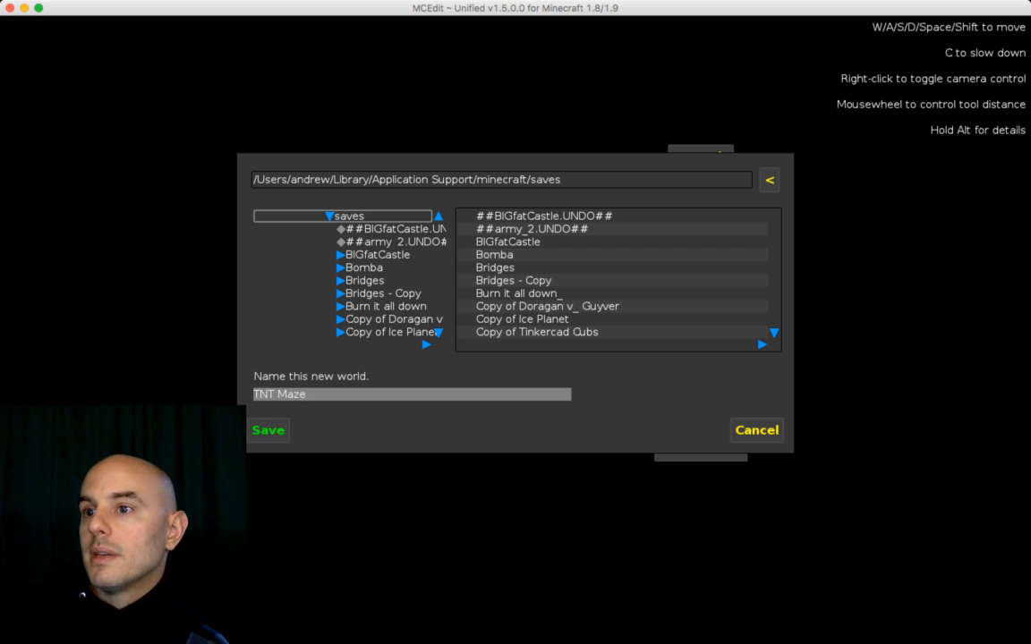
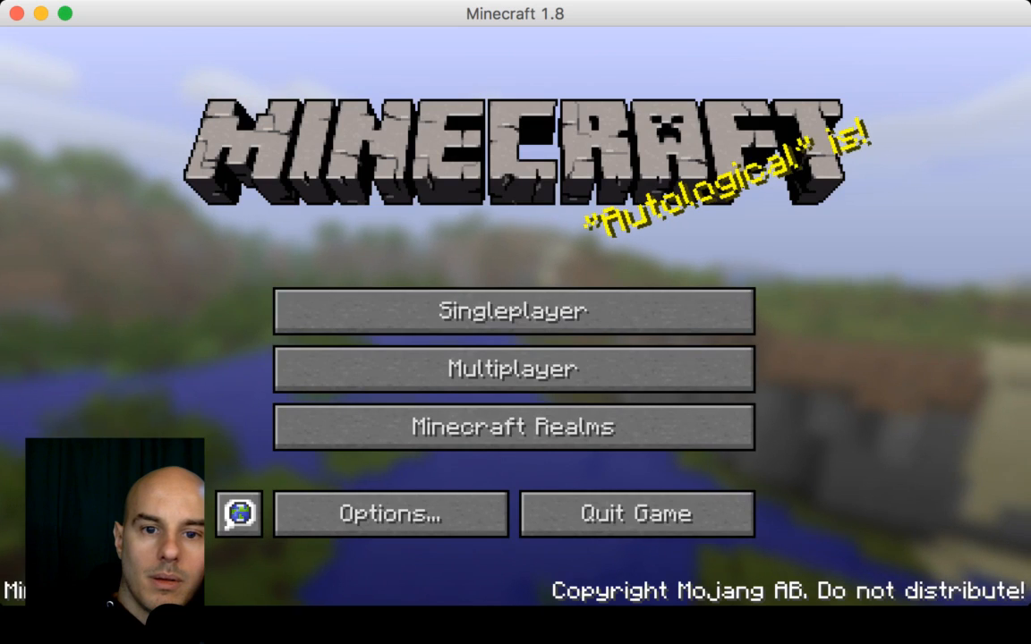
Step: Open the TNT Maze world in singleplayer
left_click(513, 311)
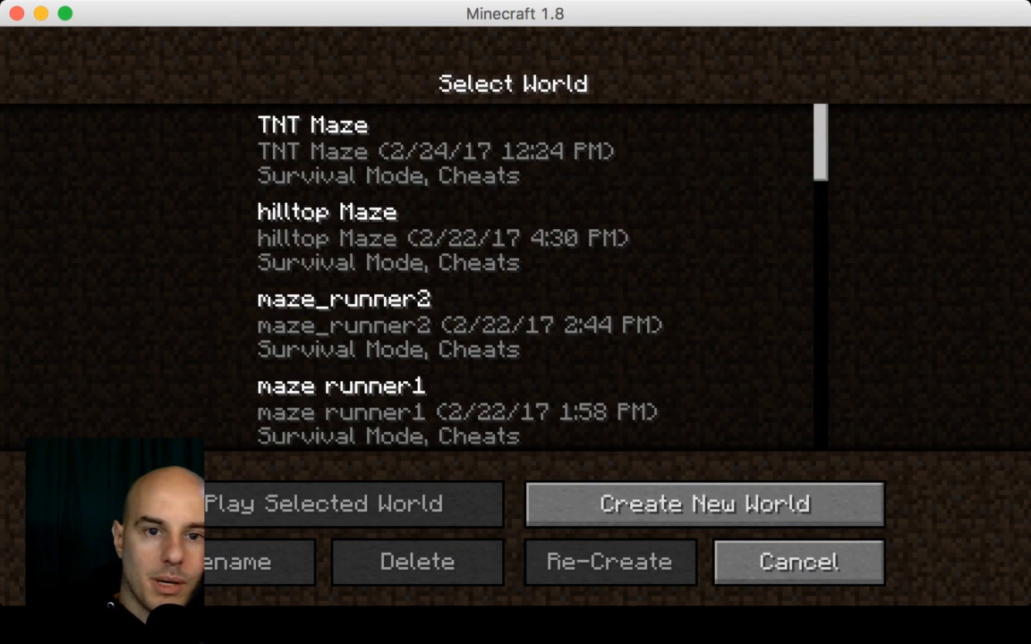
double_click(439, 151)
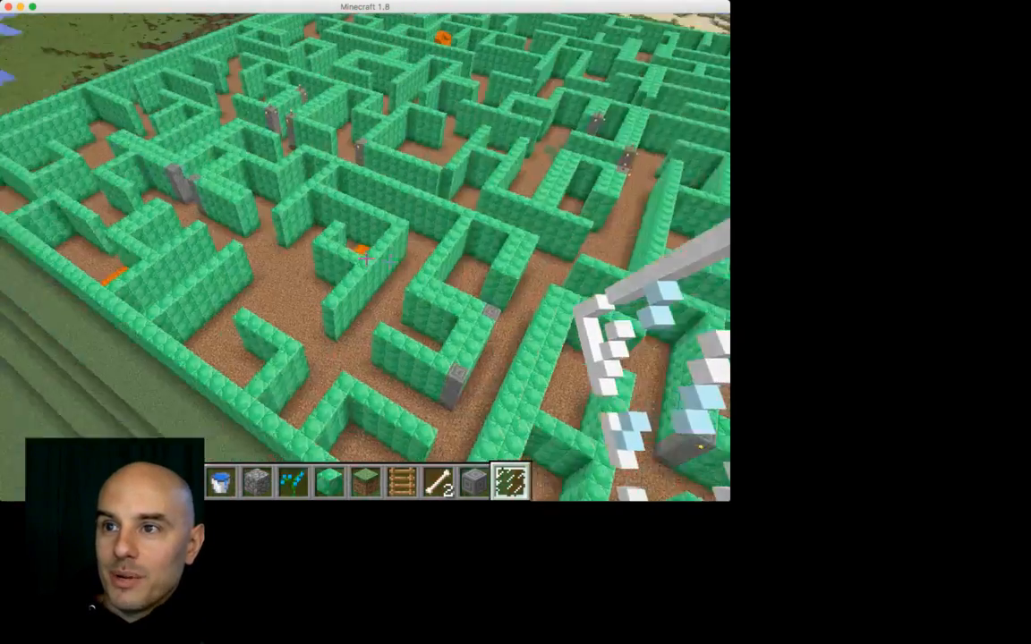
Step: Move around above the maze to view it, then pause the game
key("w")
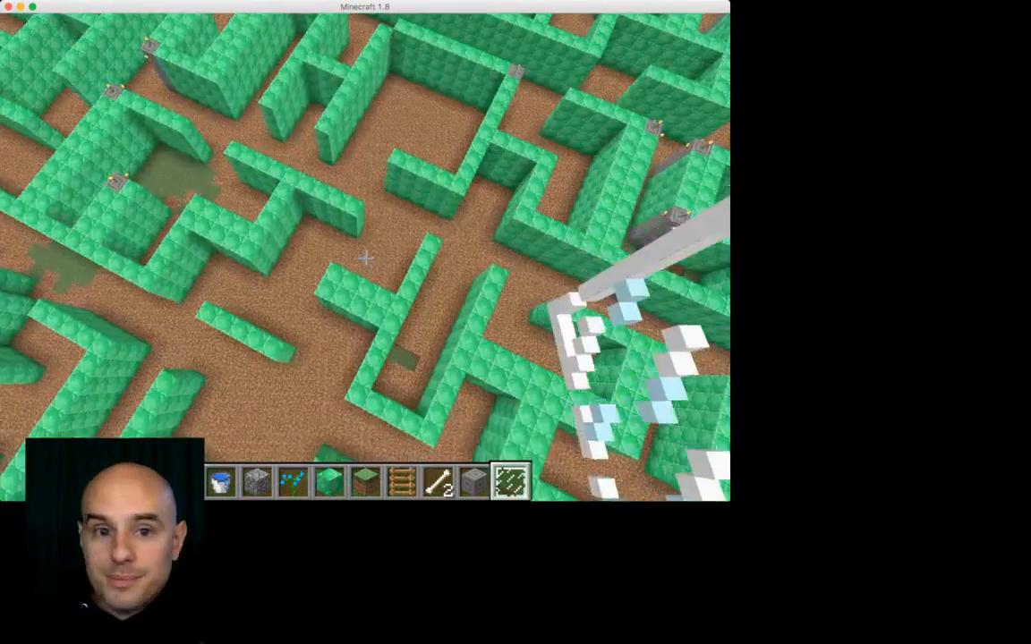
key("Escape")
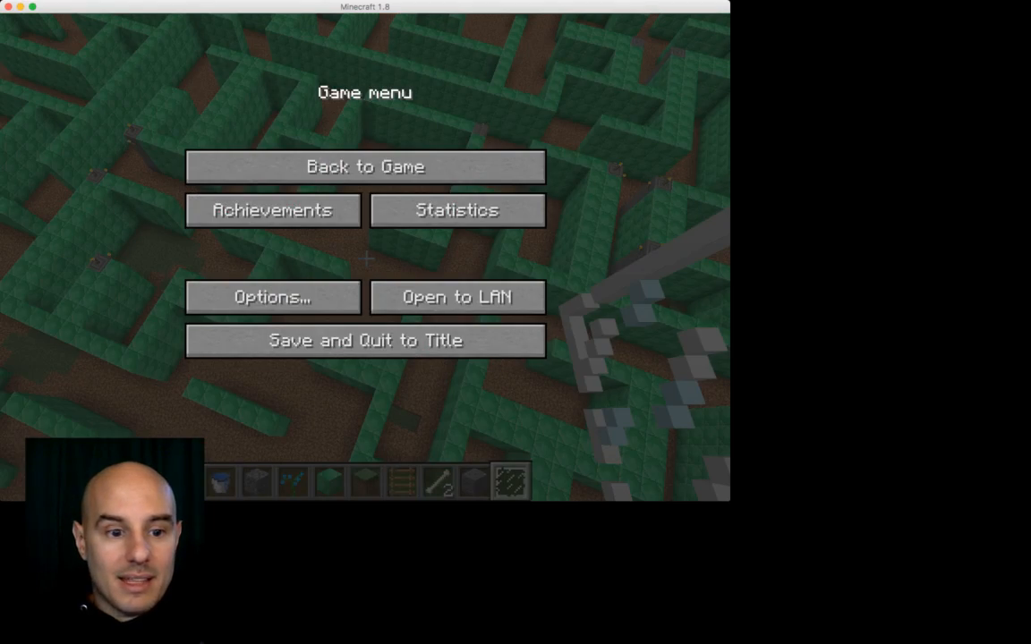
key("super+Tab")
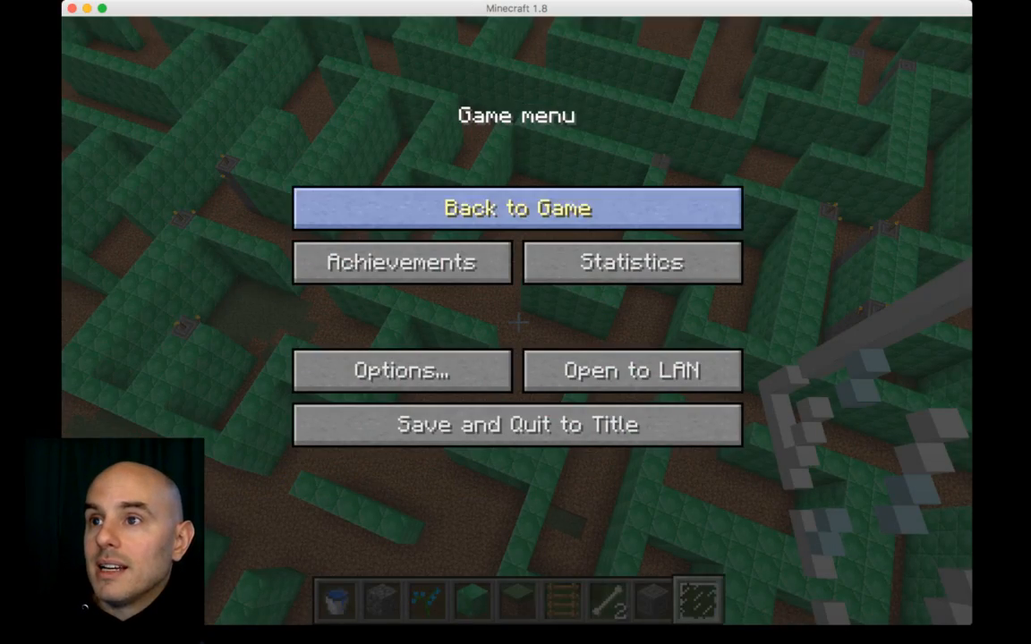
left_click(518, 208)
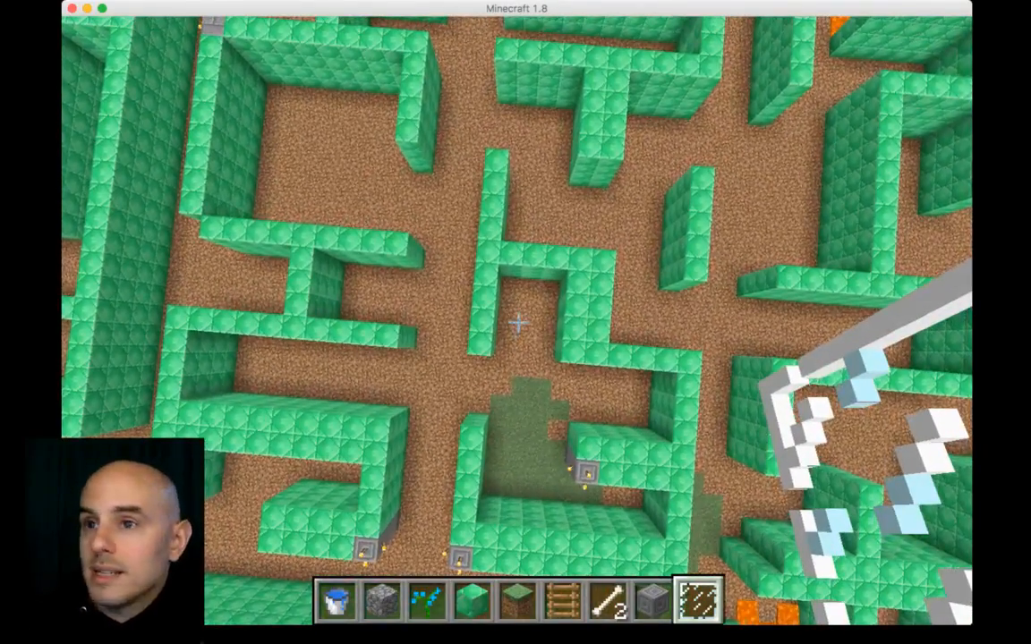
key("Escape")
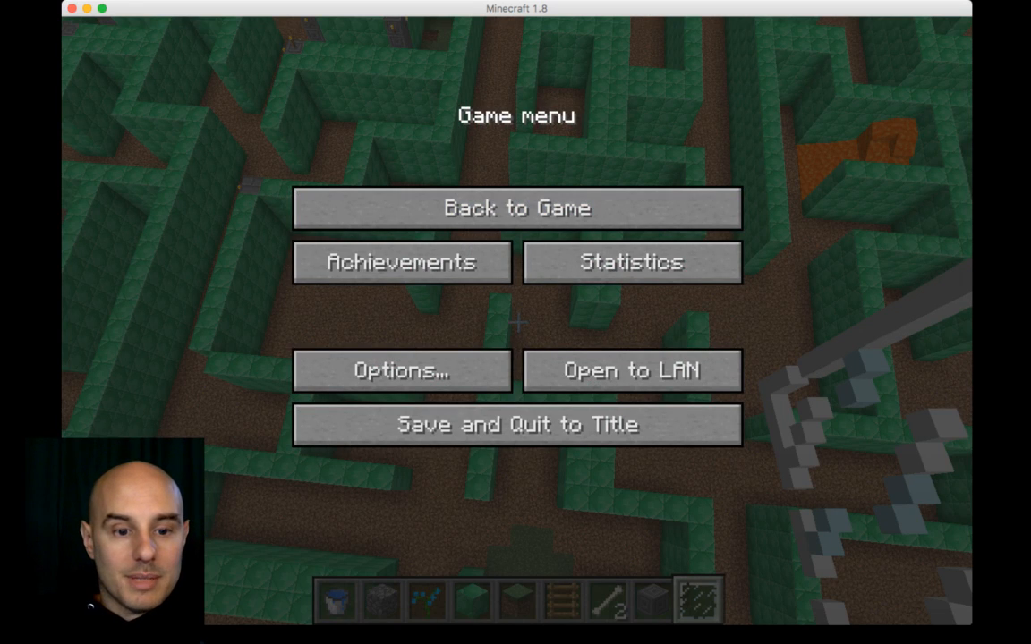
Step: Switch to MCEdit, dismiss the world-created notice and fly around the new world
key("super+Tab")
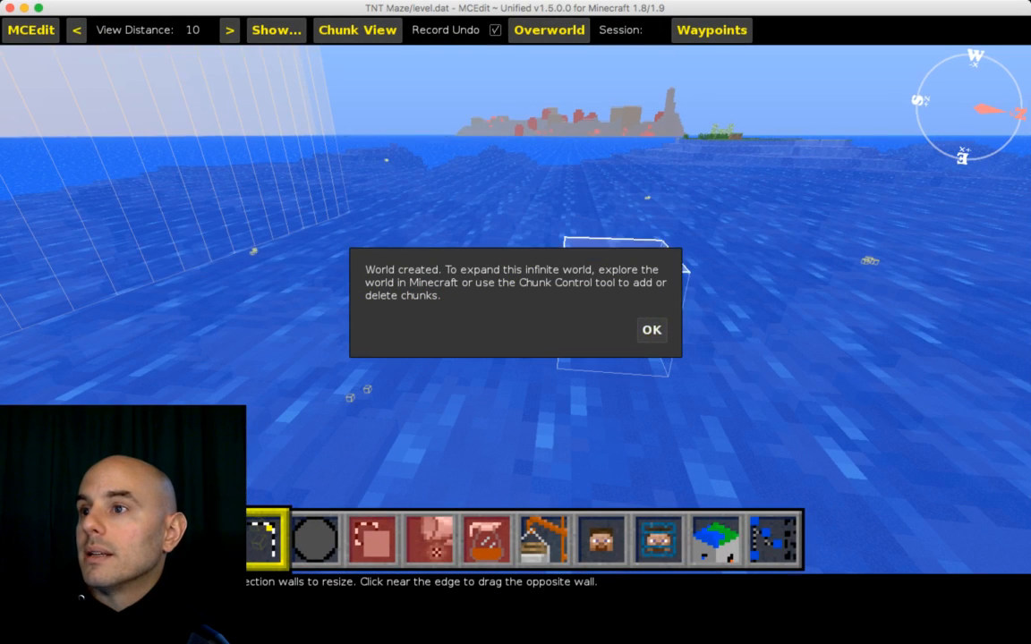
left_click(652, 329)
key("space")
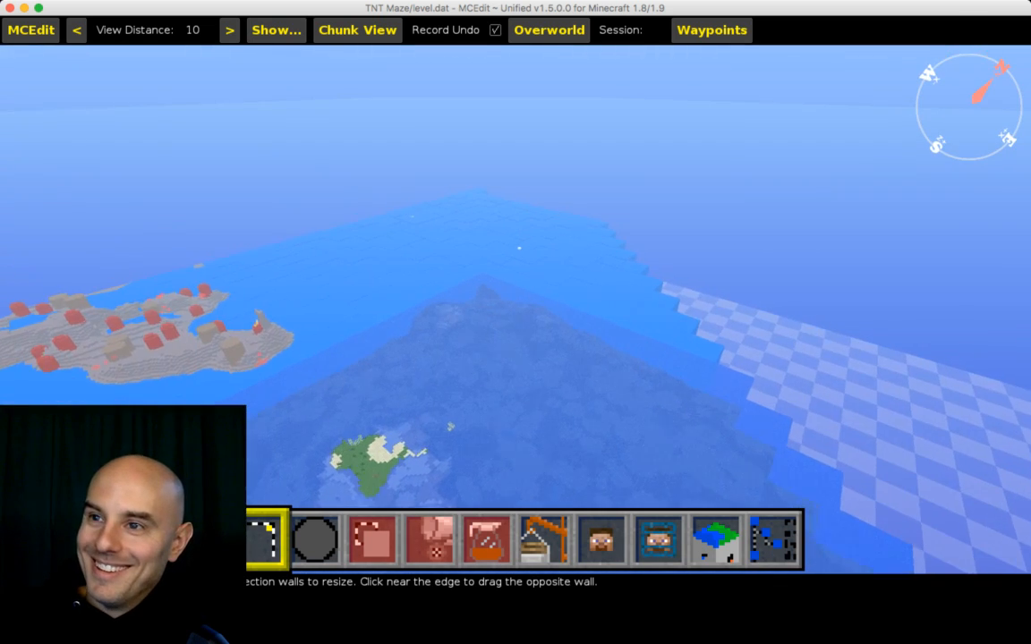
key("w")
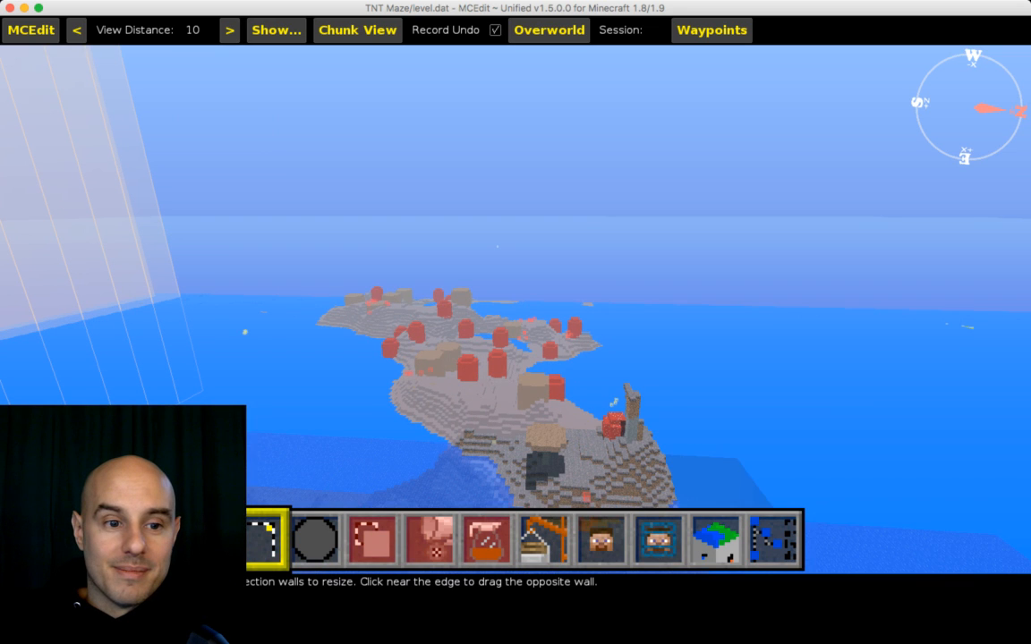
key("s")
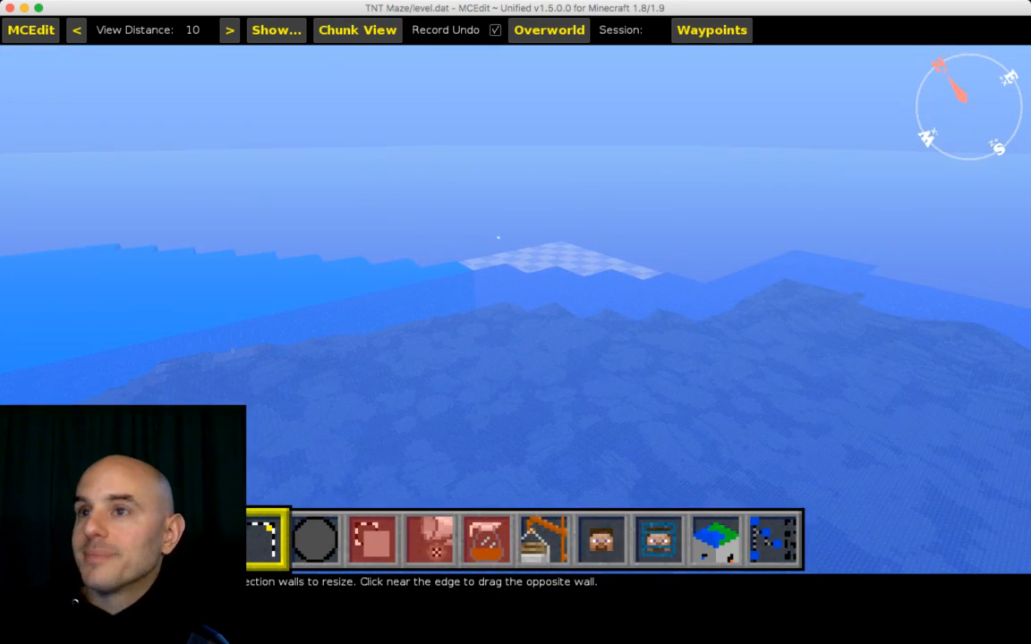
Step: Create another new world with default settings and save it under the existing TNT Maze save
key("Escape")
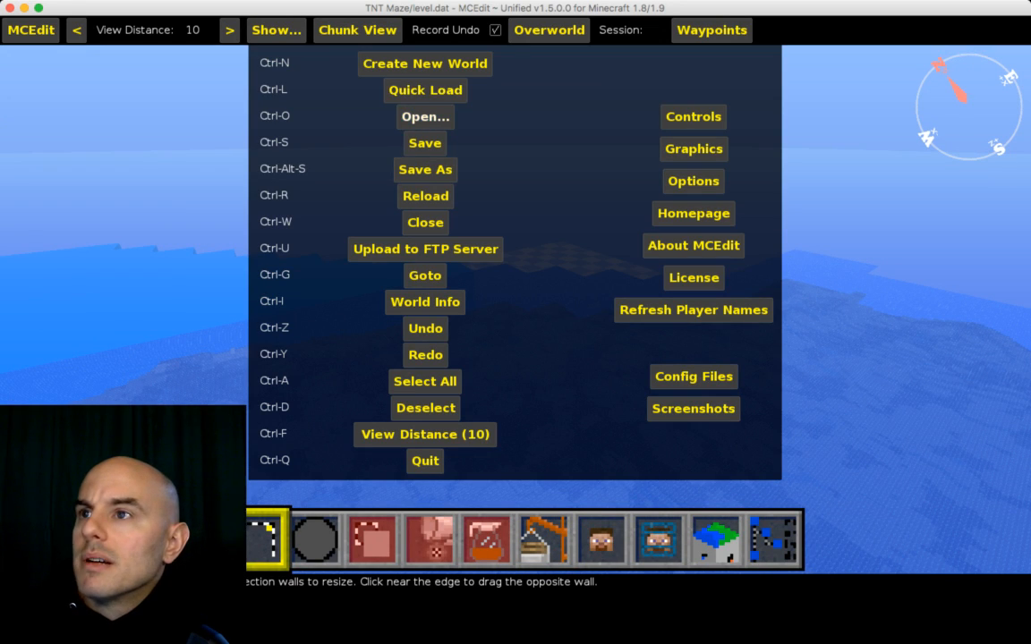
left_click(426, 63)
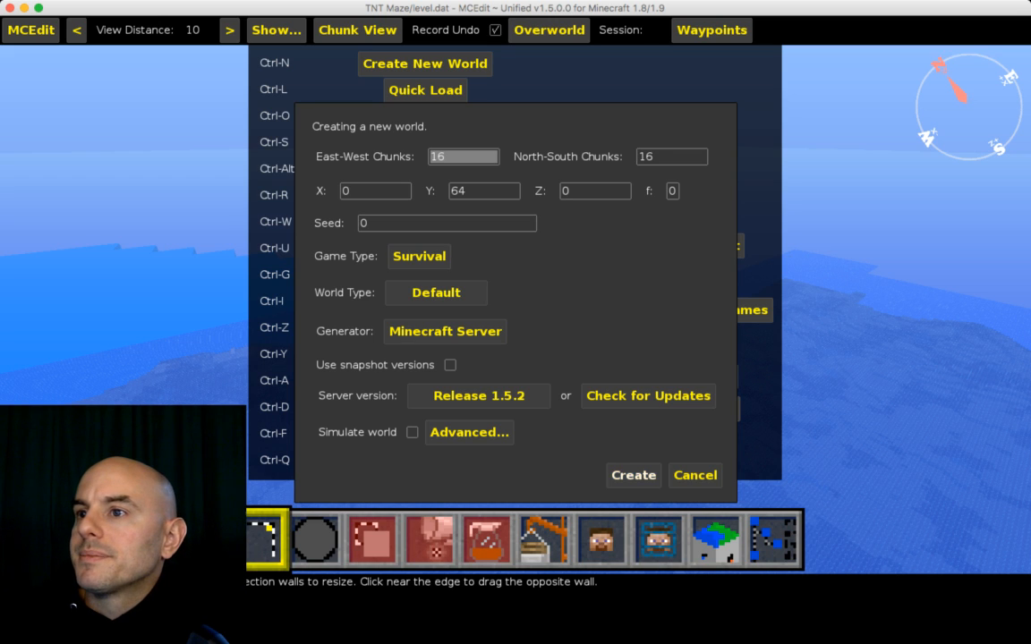
left_click(634, 475)
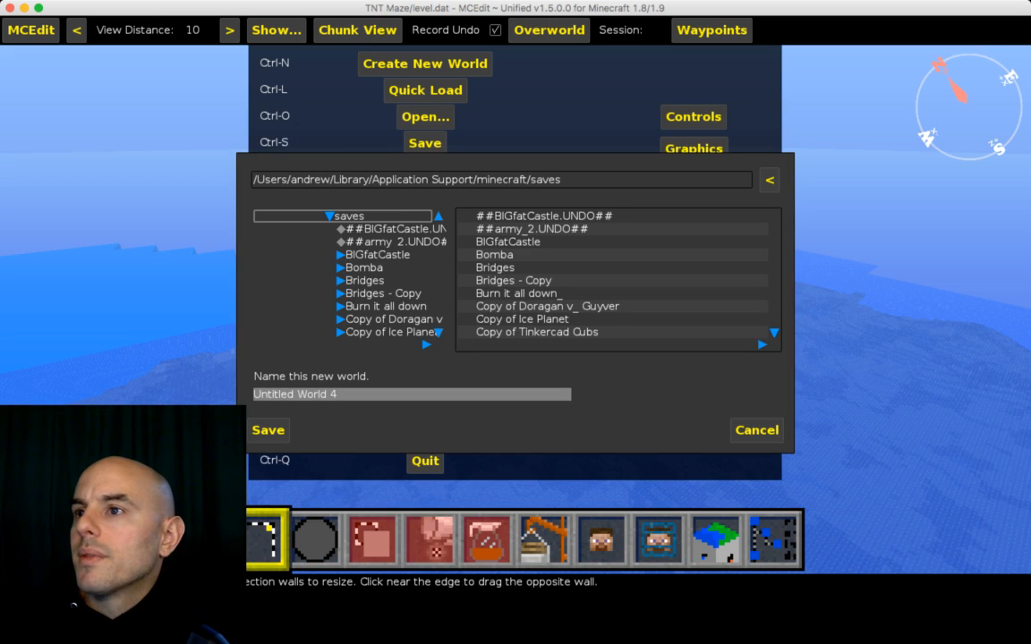
scroll(617, 273, "down", 15)
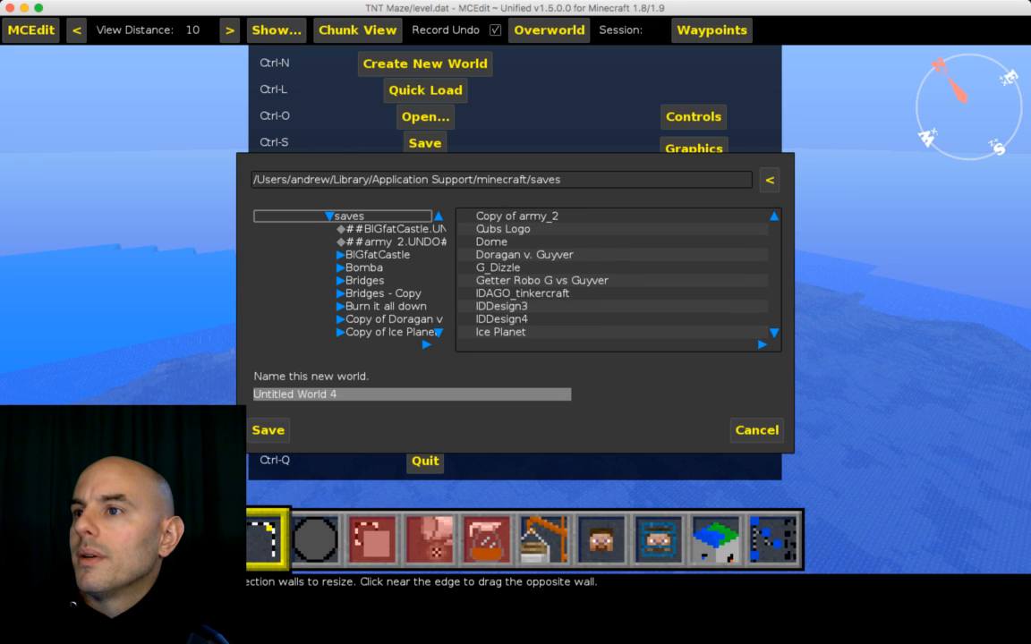
scroll(618, 273, "down", 2)
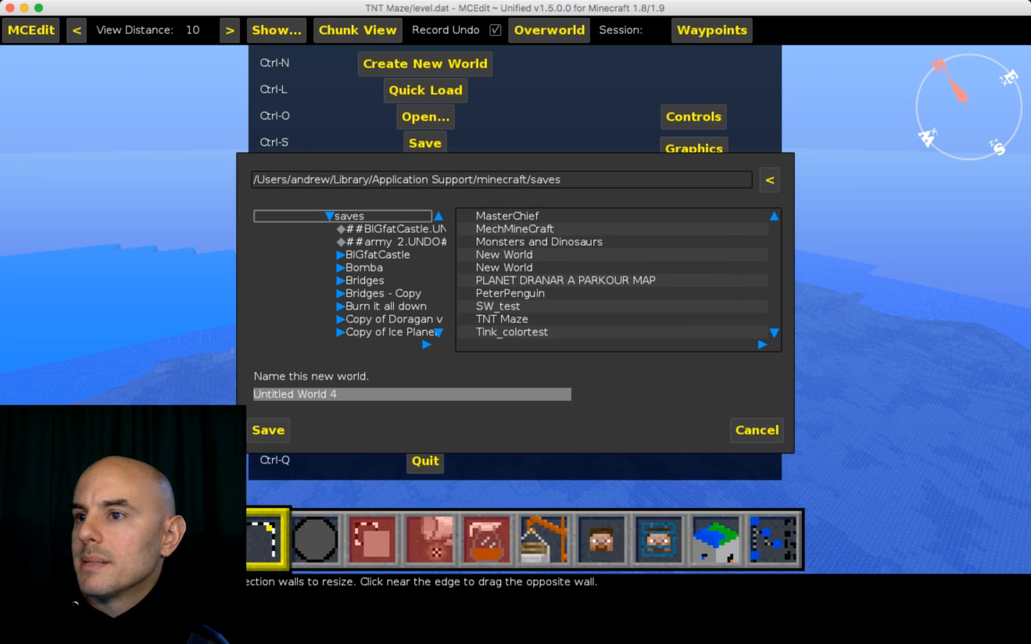
left_click(502, 319)
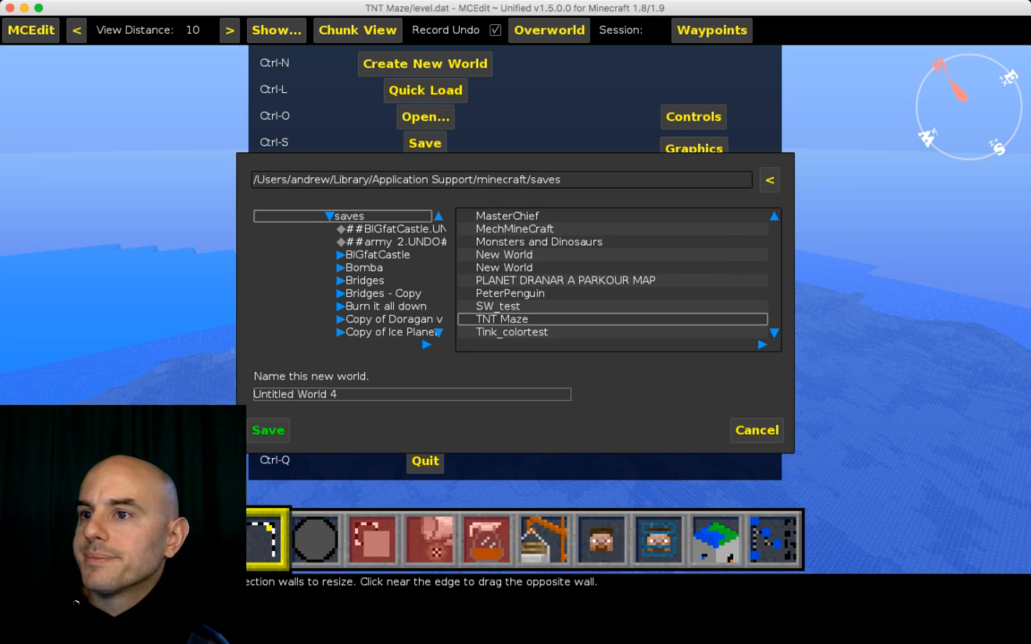
left_click(261, 433)
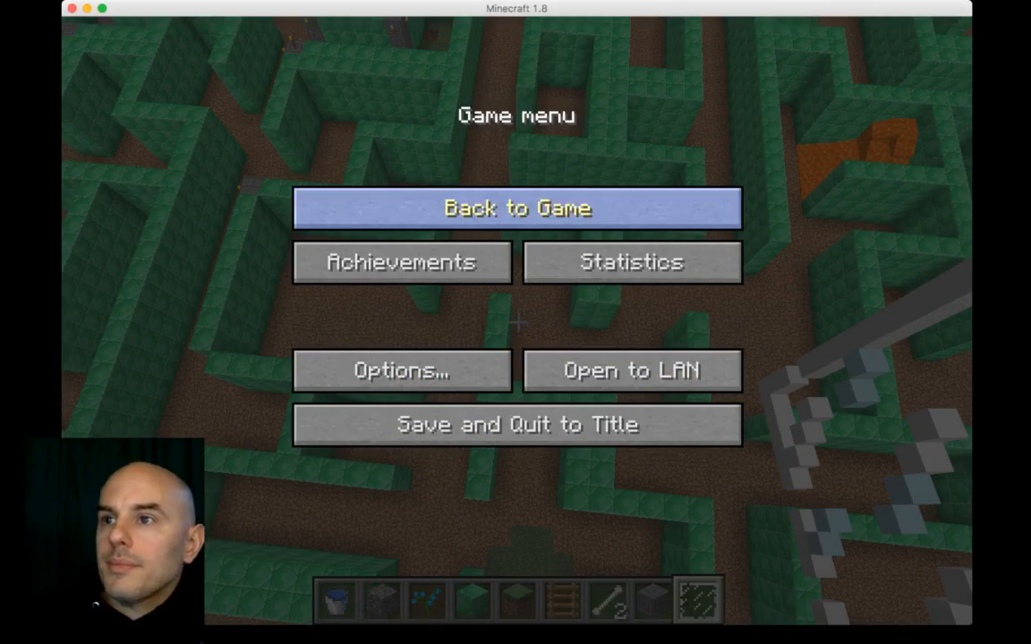
Step: Return to the game and hold the bone from the seventh hotbar slot
left_click(518, 207)
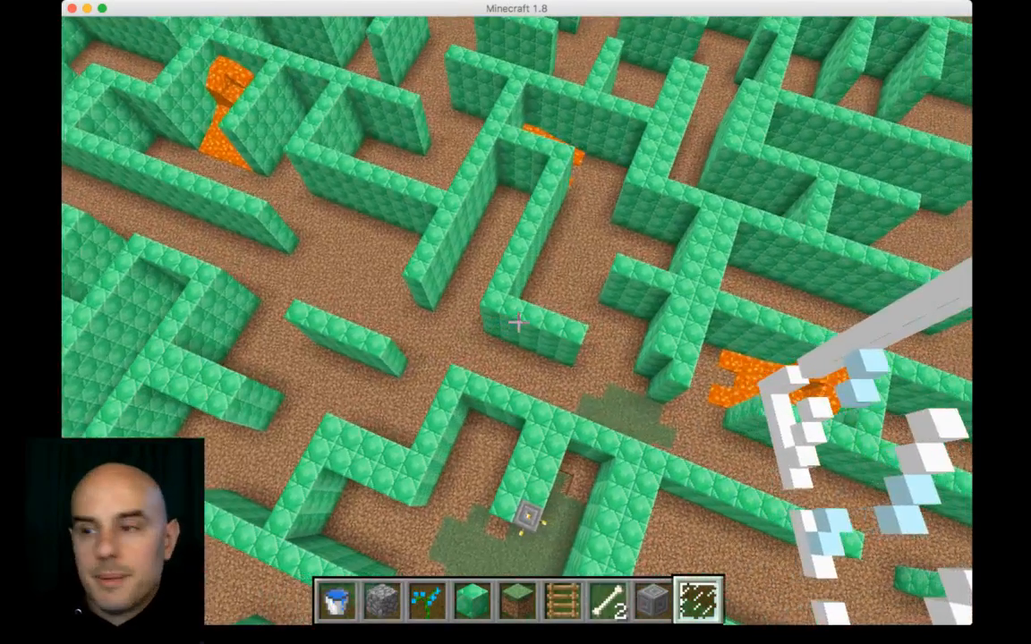
key("5")
key("7")
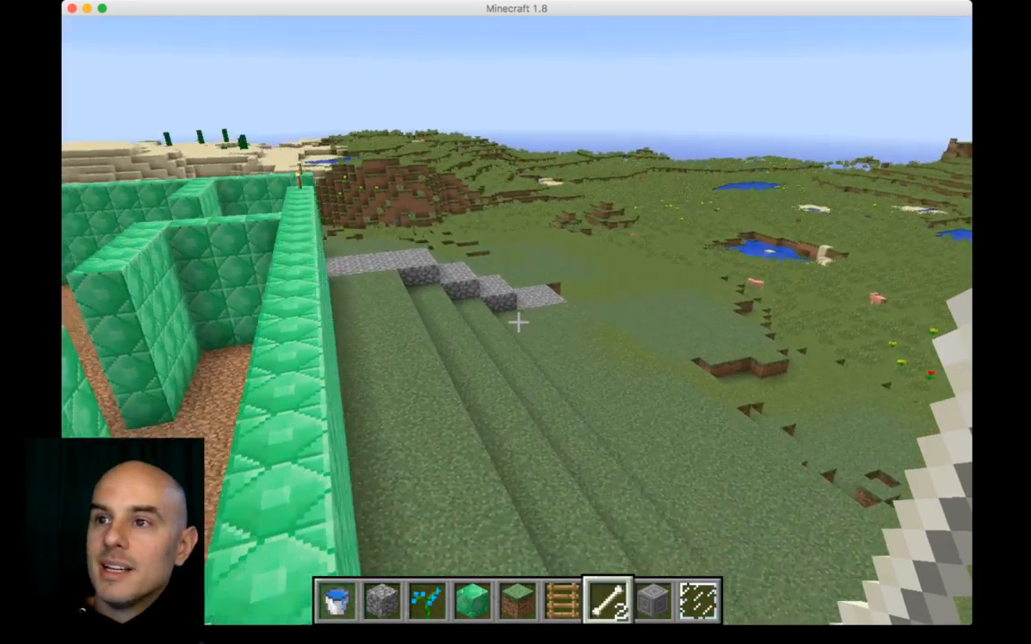
Step: Walk into the emerald maze and through its corridors down to the glass-walled underground room
key("w")
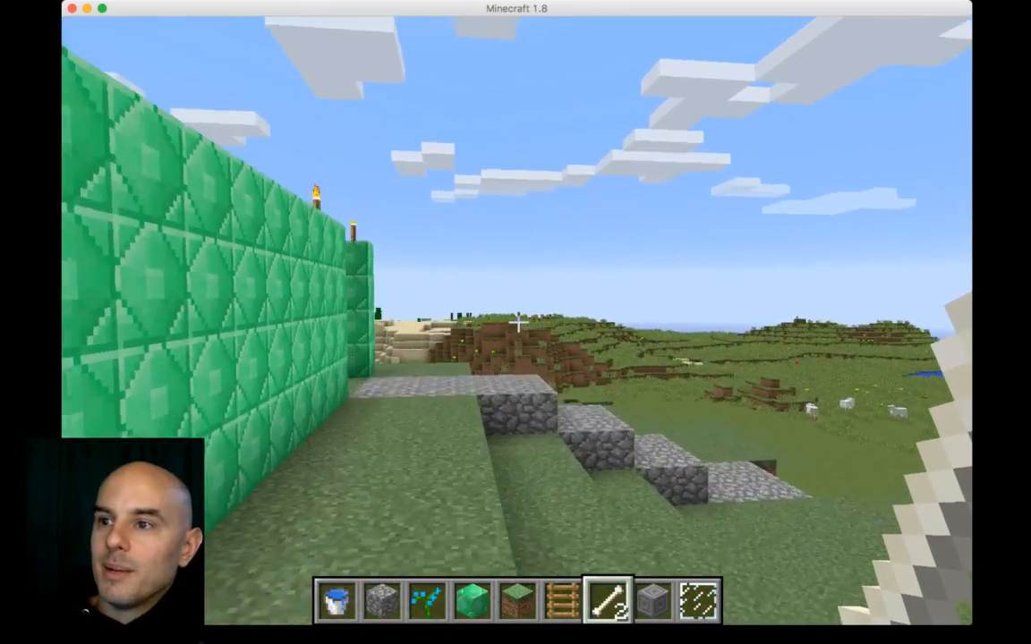
key("w")
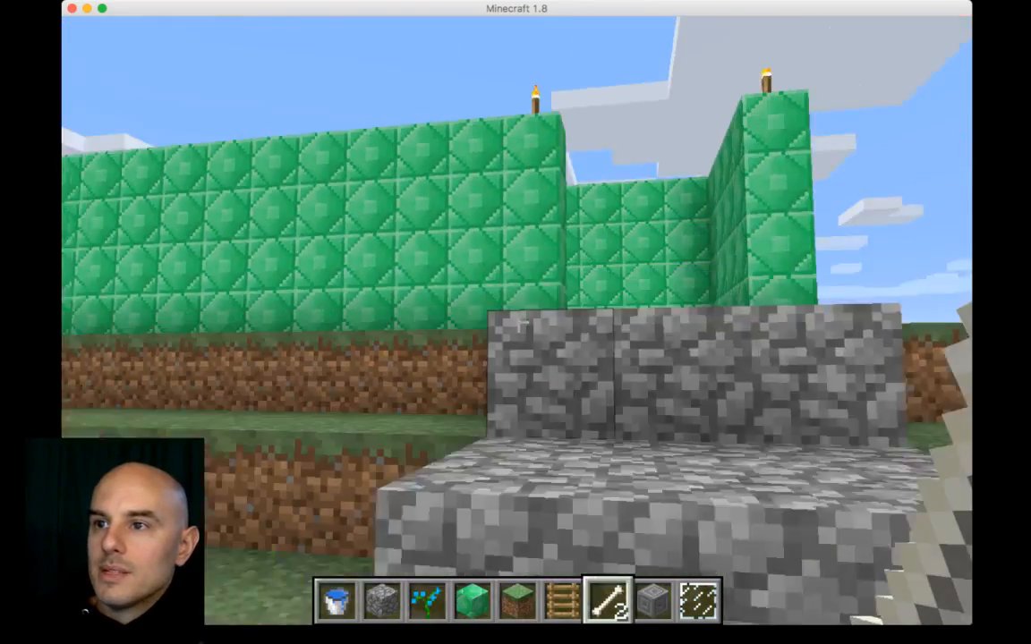
key("w")
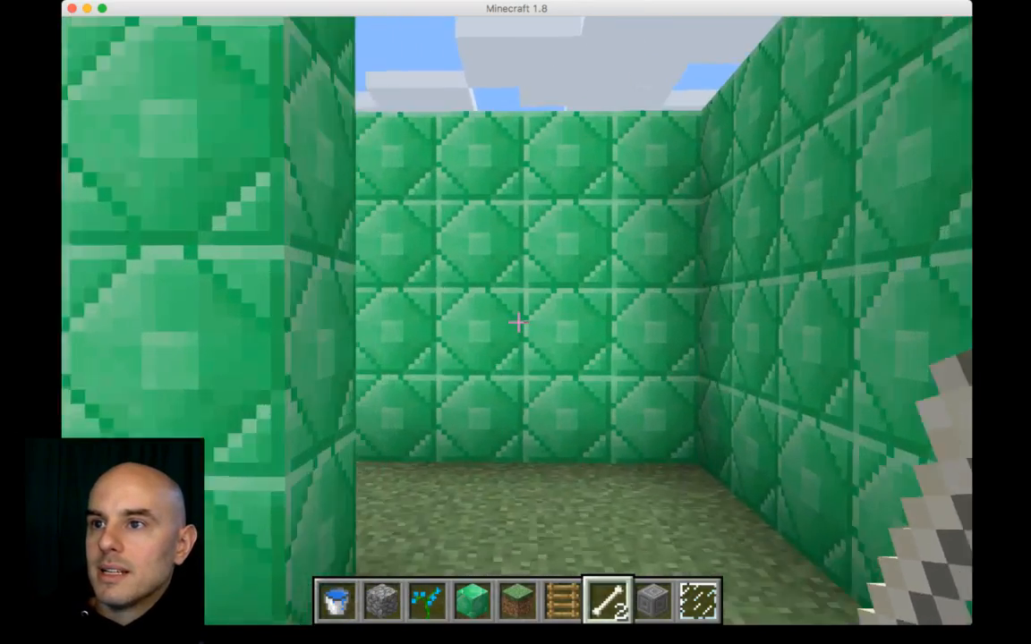
key("w")
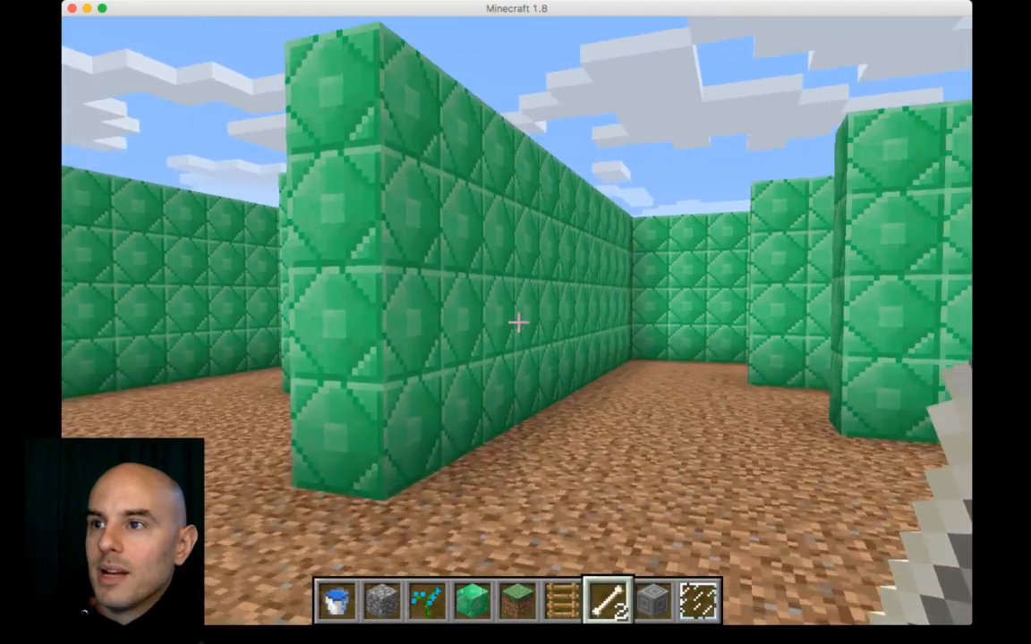
key("w")
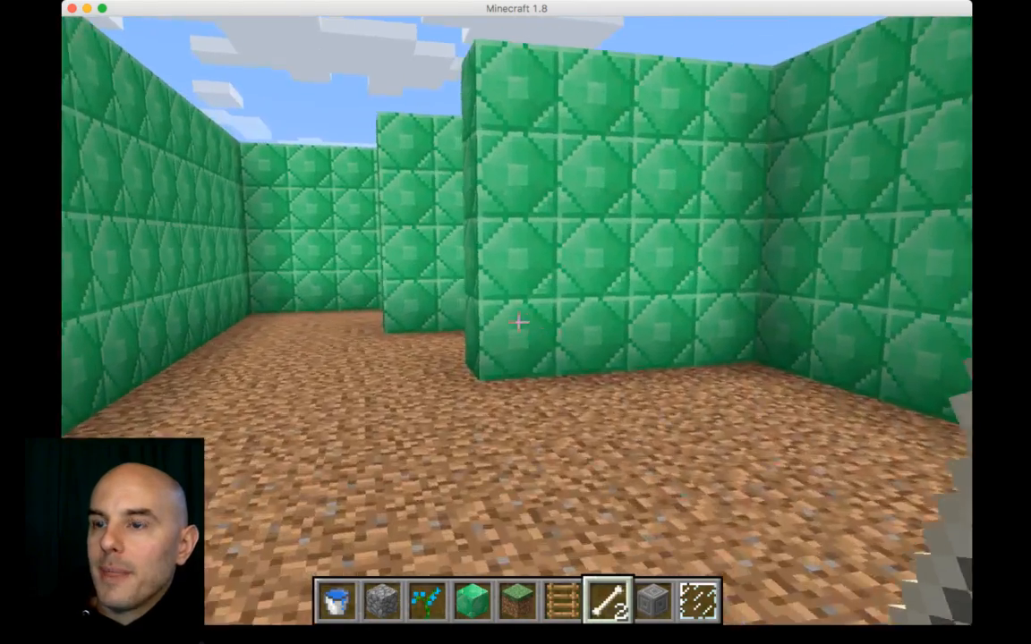
key("w")
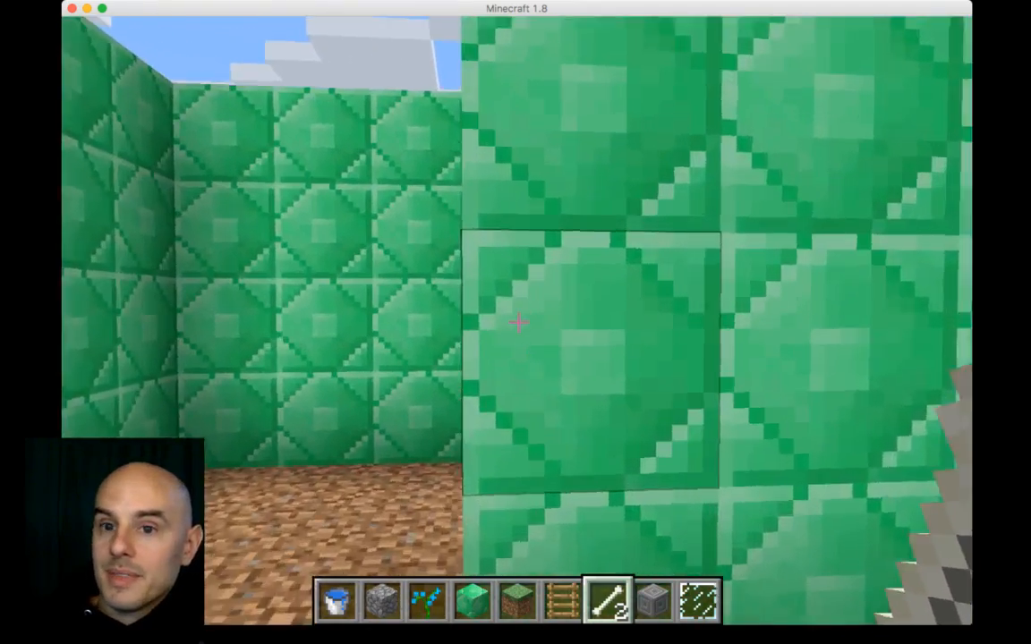
key("w")
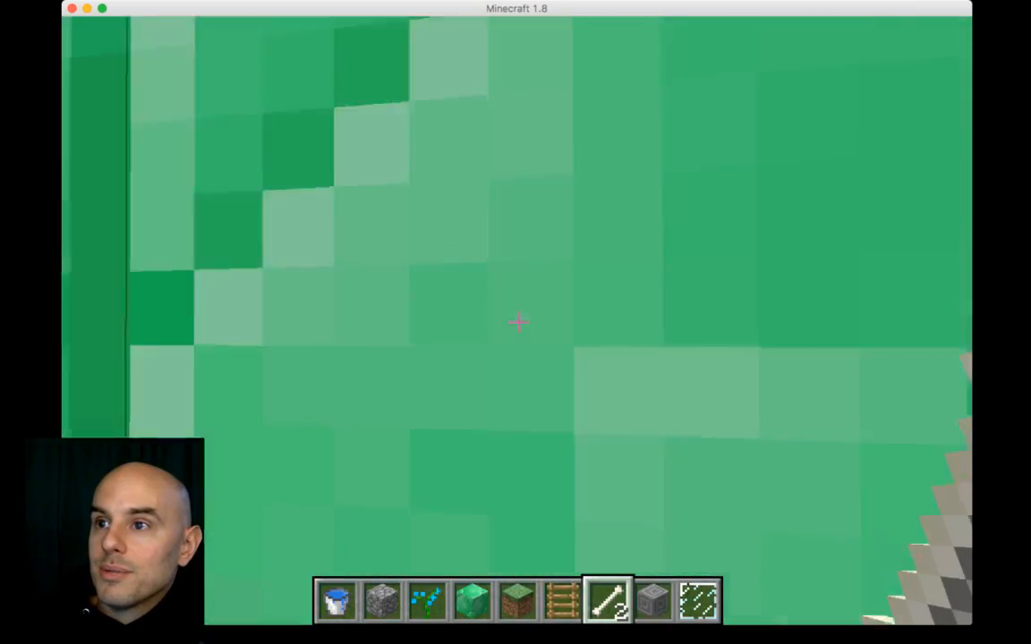
key("w")
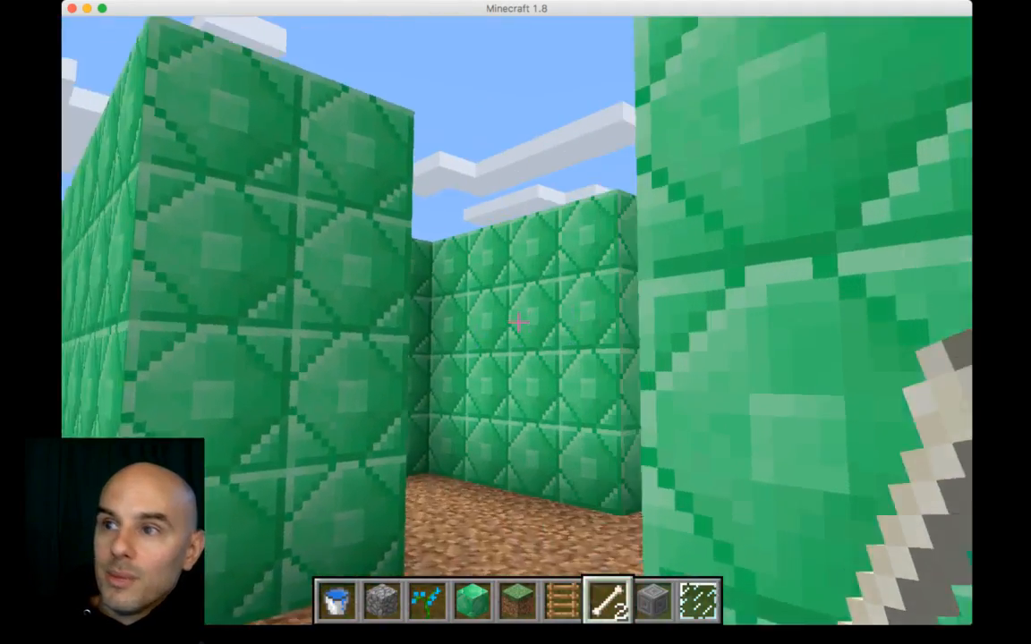
key("w")
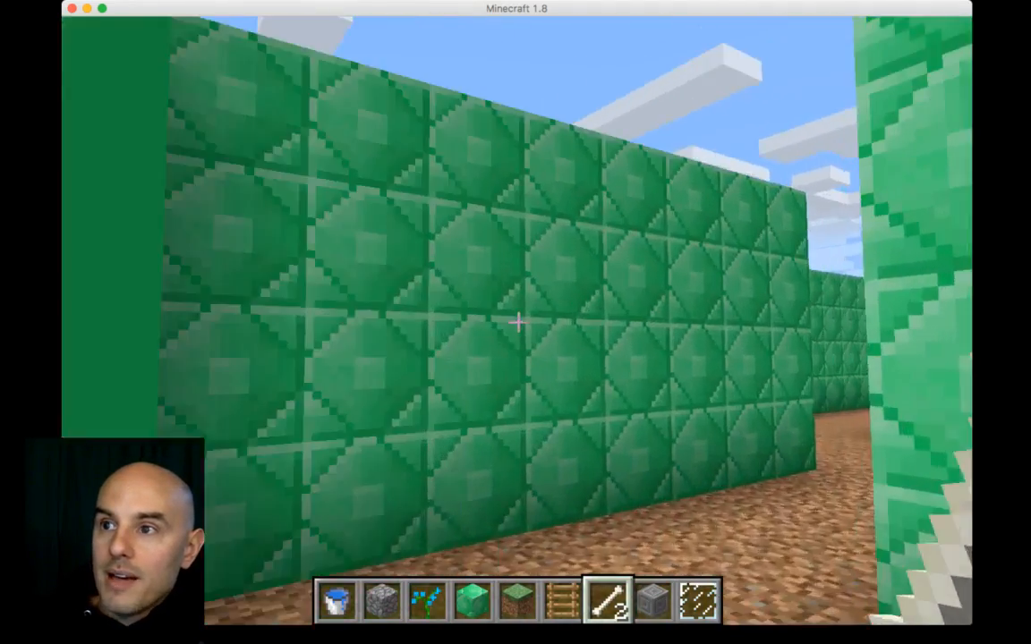
key("w")
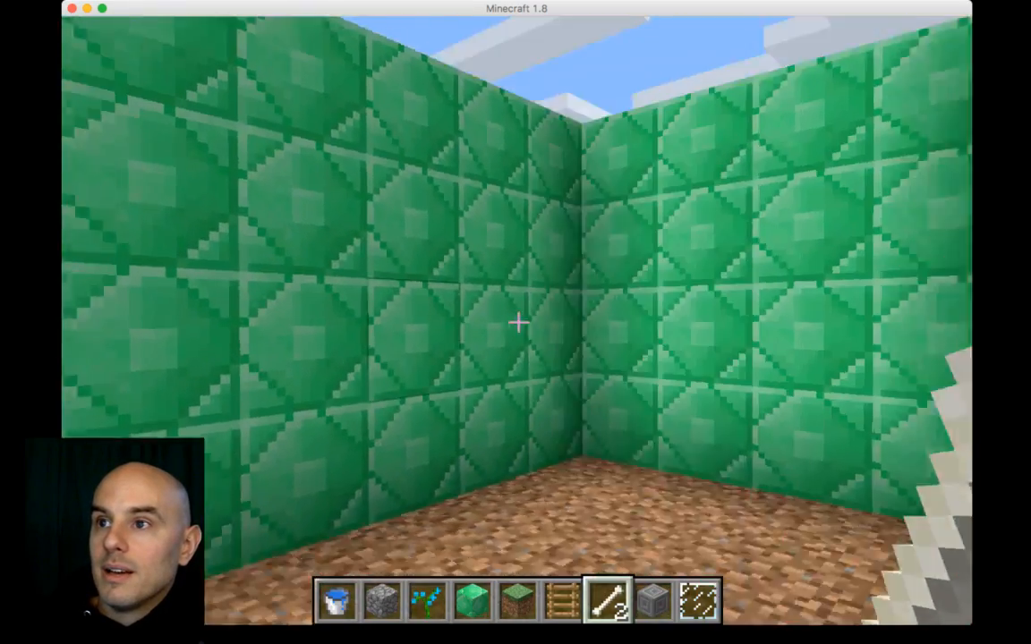
key("w")
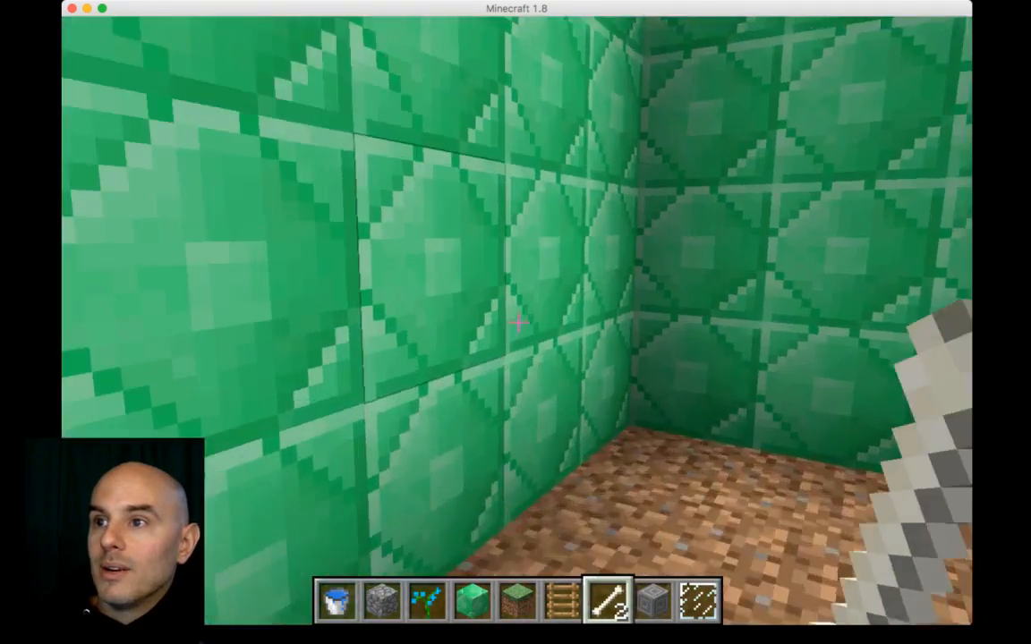
key("w")
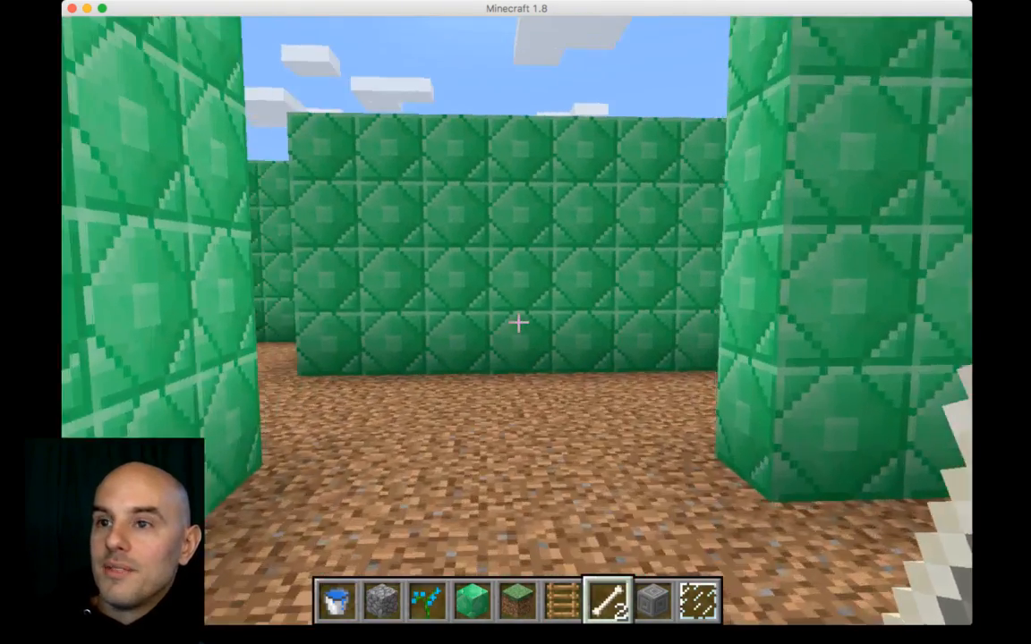
key("w")
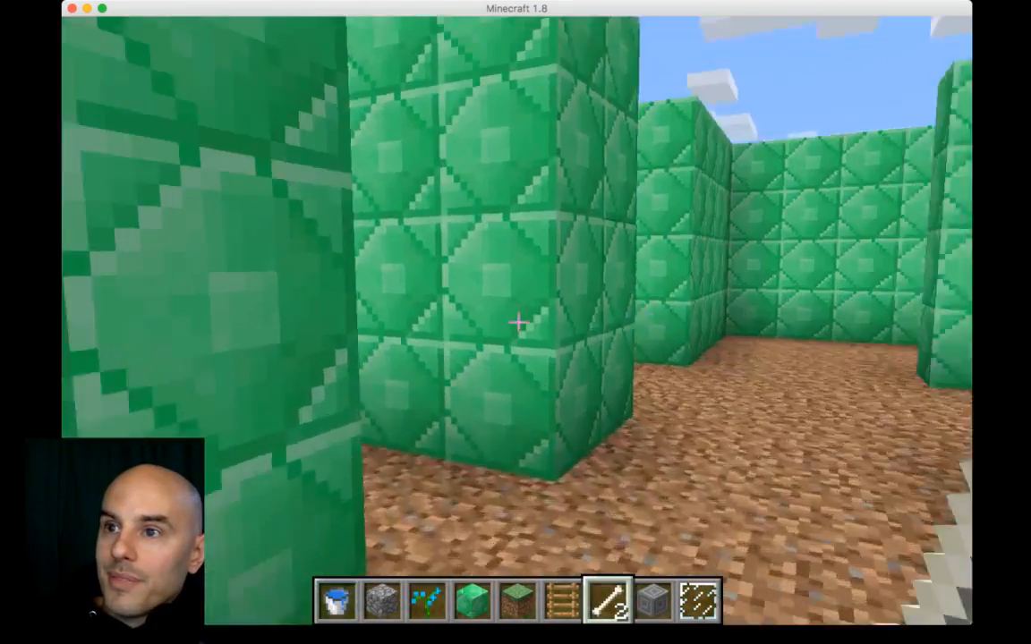
key("w")
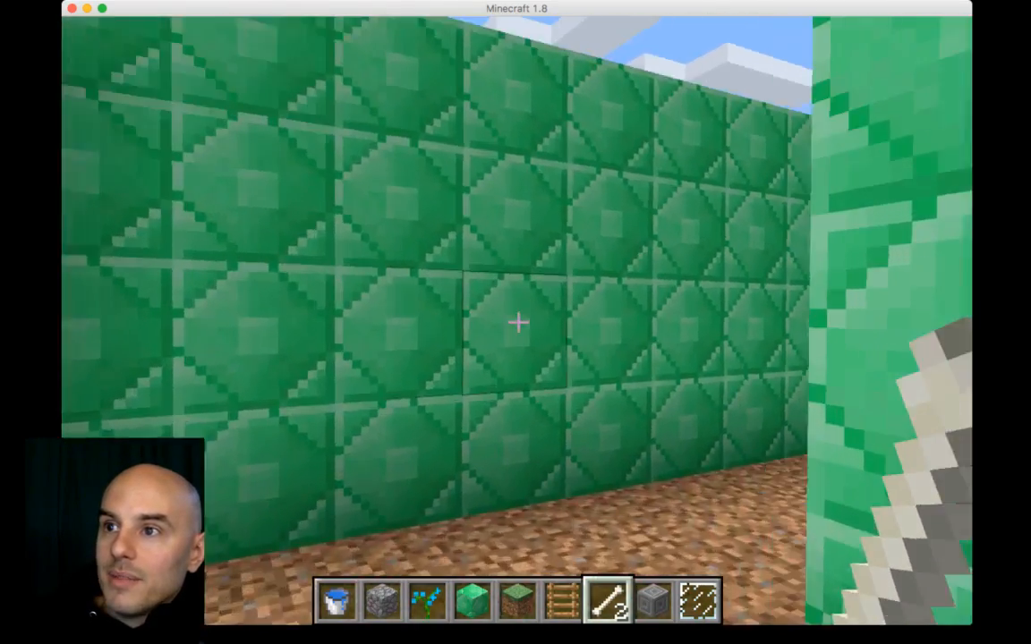
key("w")
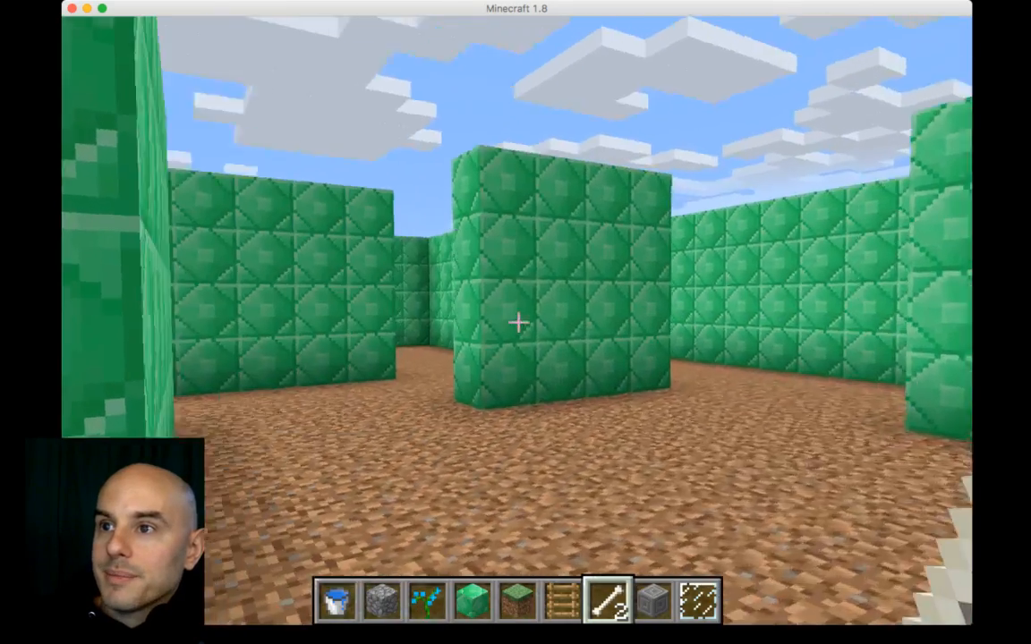
key("w")
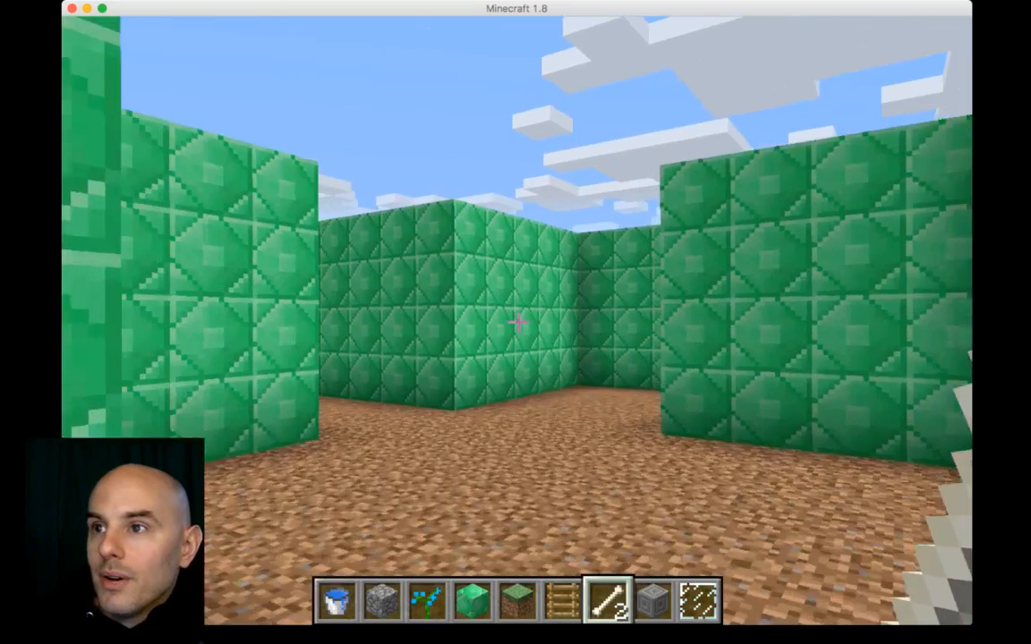
key("w")
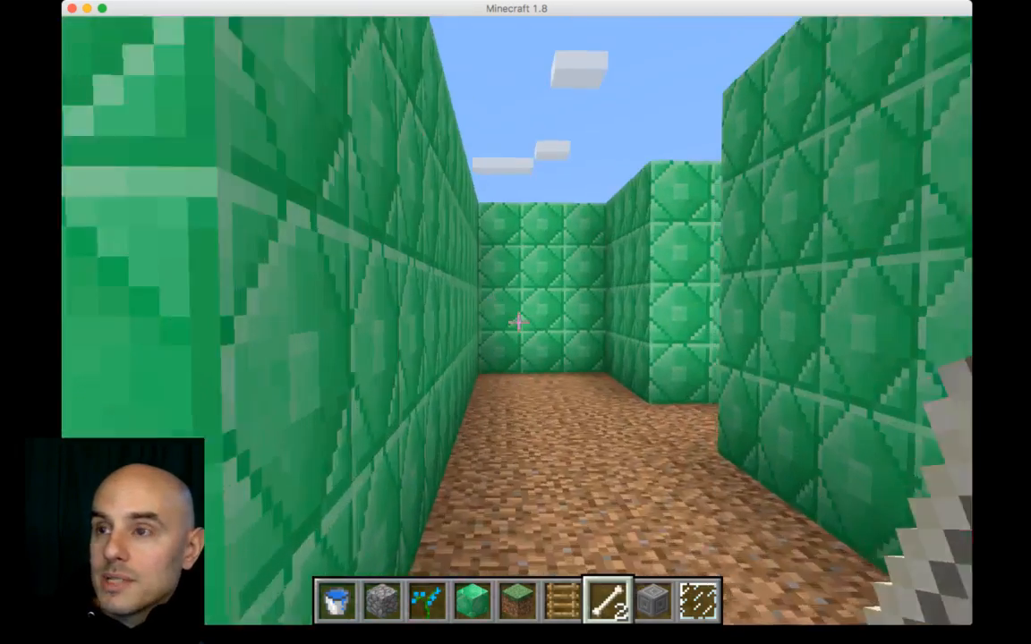
key("w")
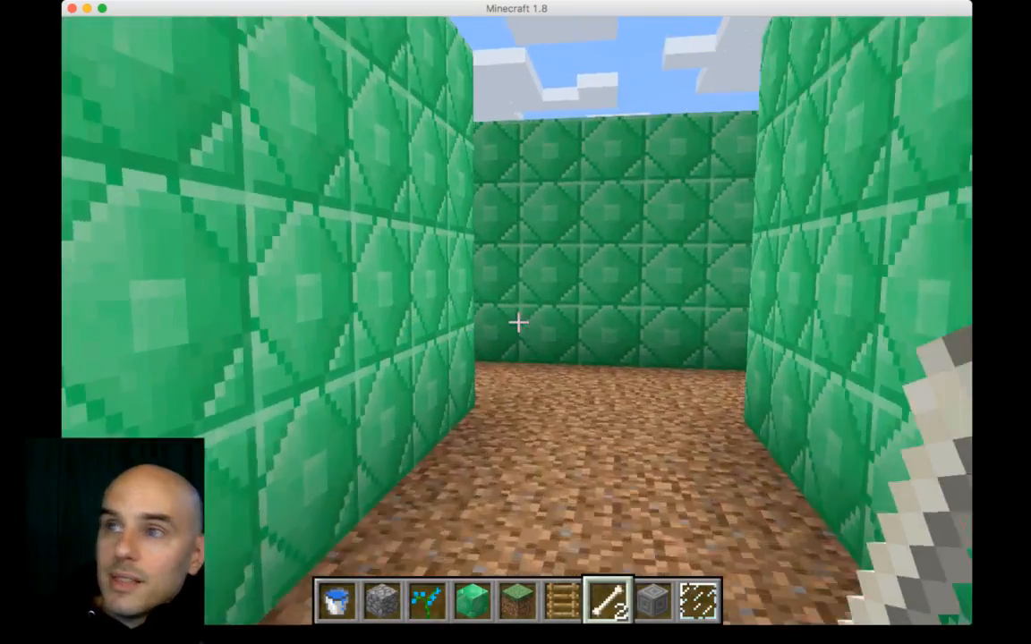
key("w")
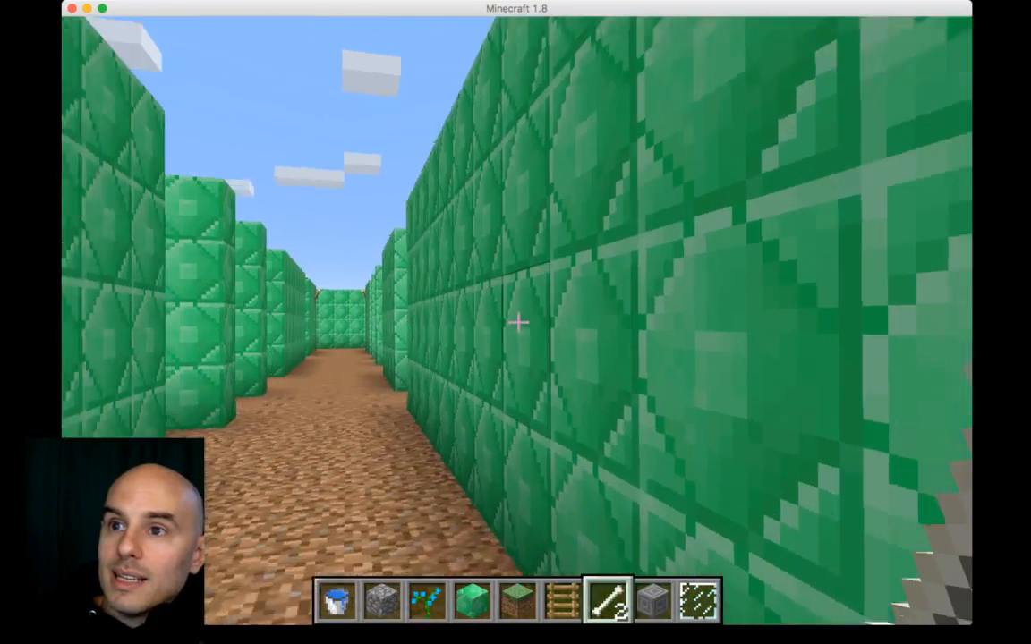
key("w")
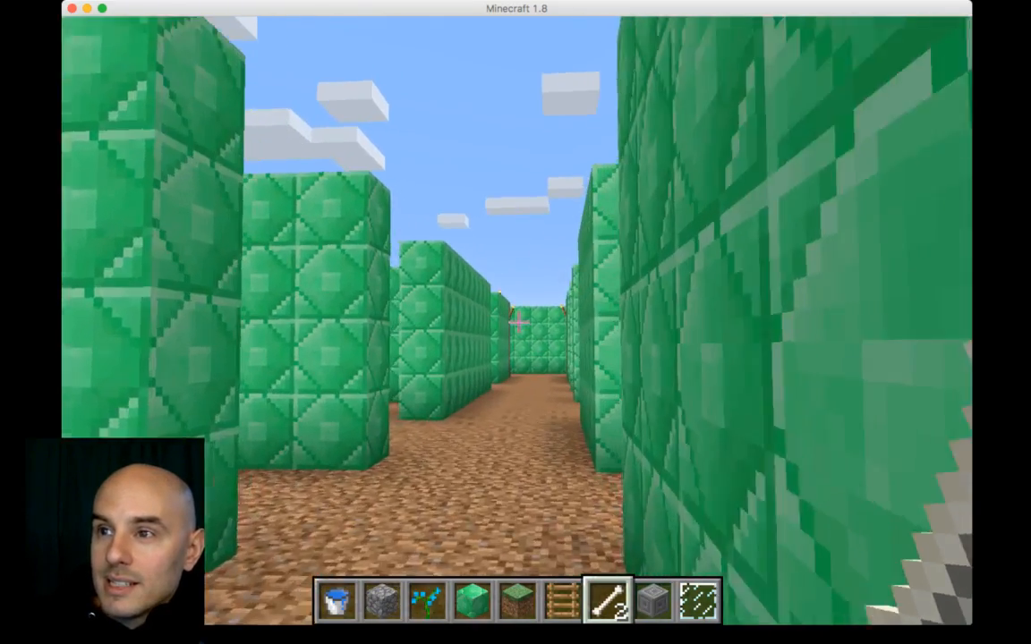
key("w")
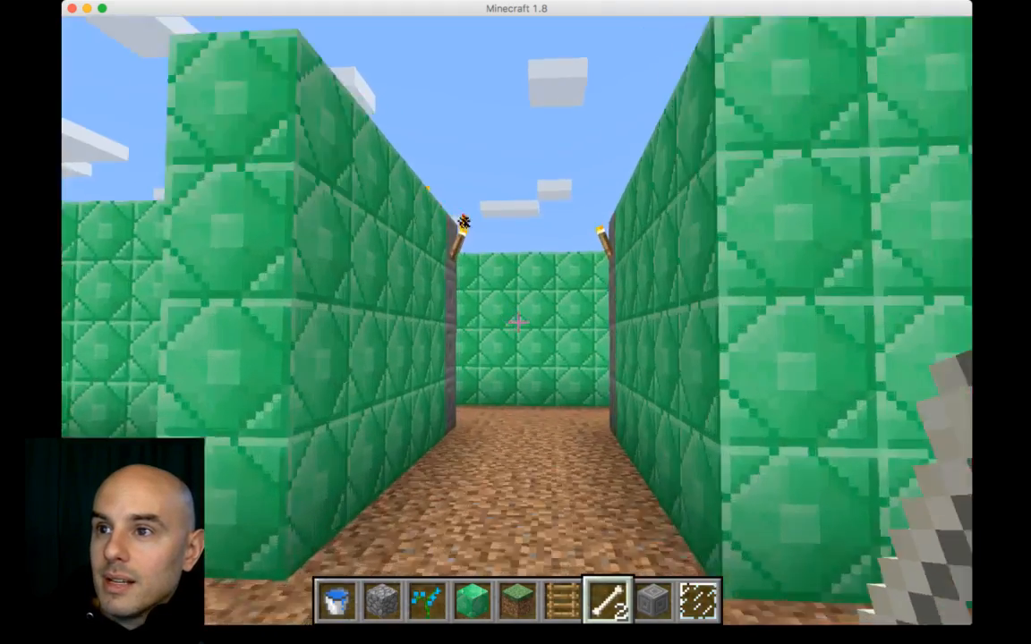
key("w")
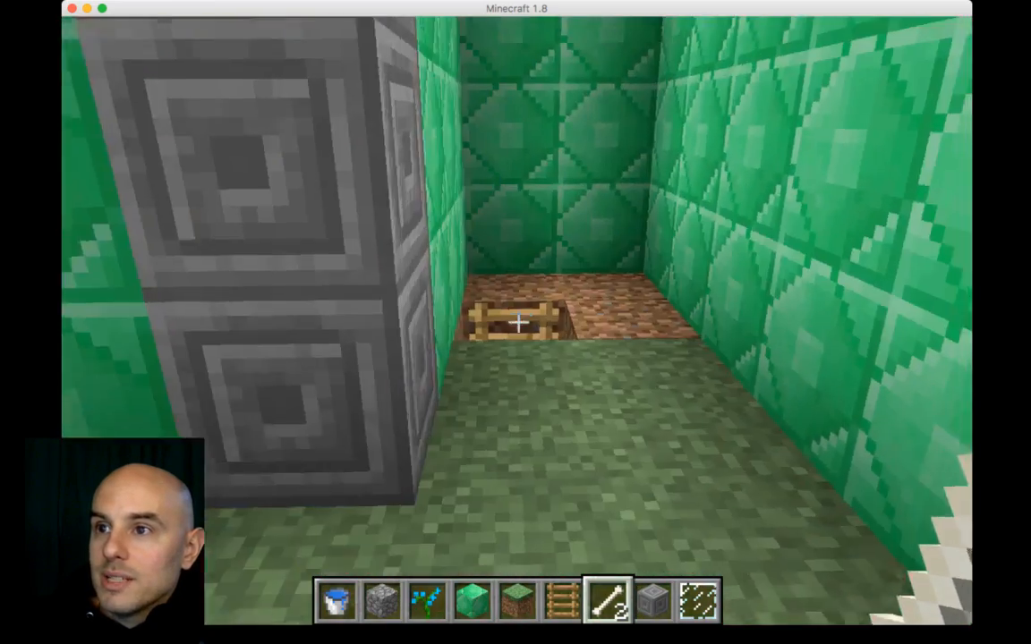
key("w")
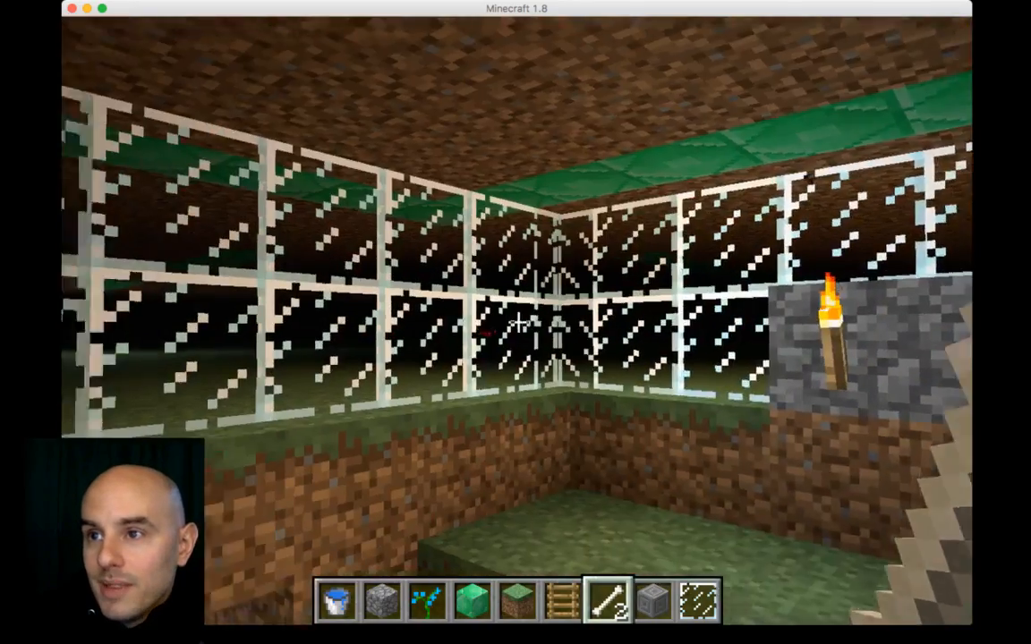
key("w")
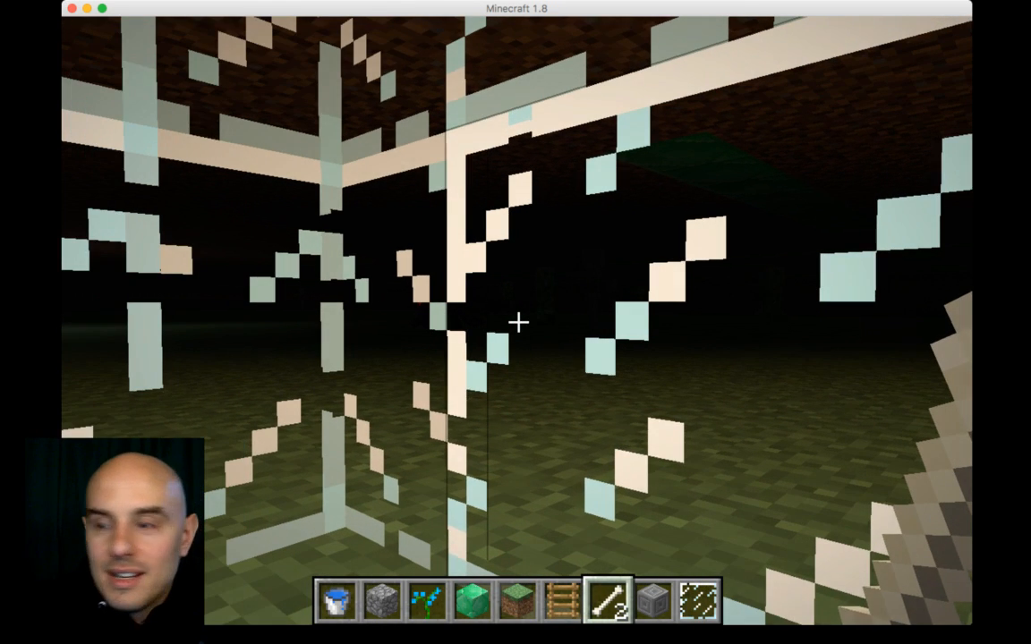
Step: Switch the game to survival mode with the game mode 0 chat command
key("t")
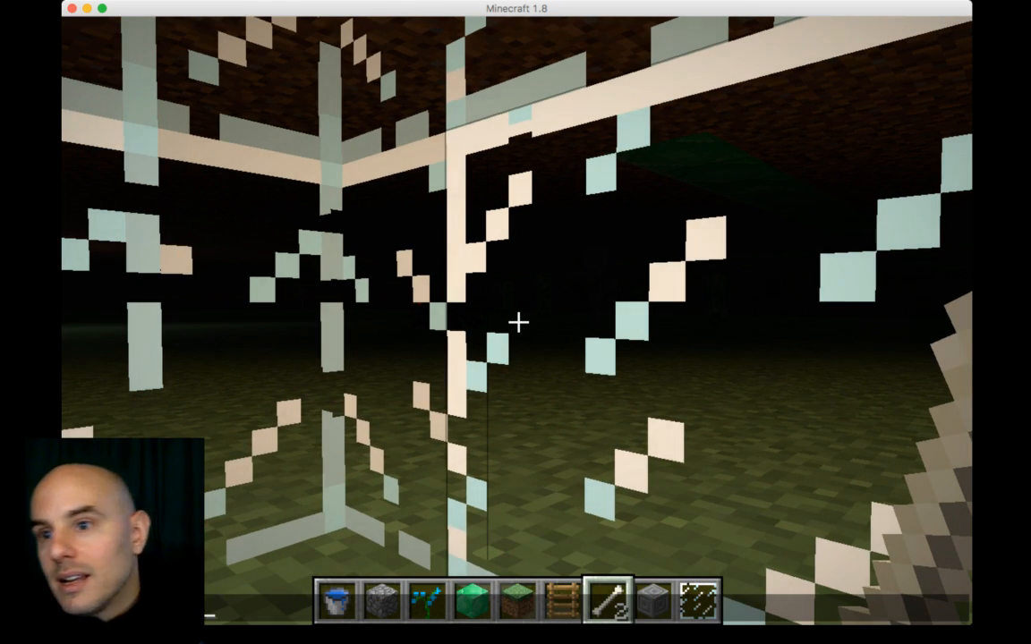
type("0")
key("Return")
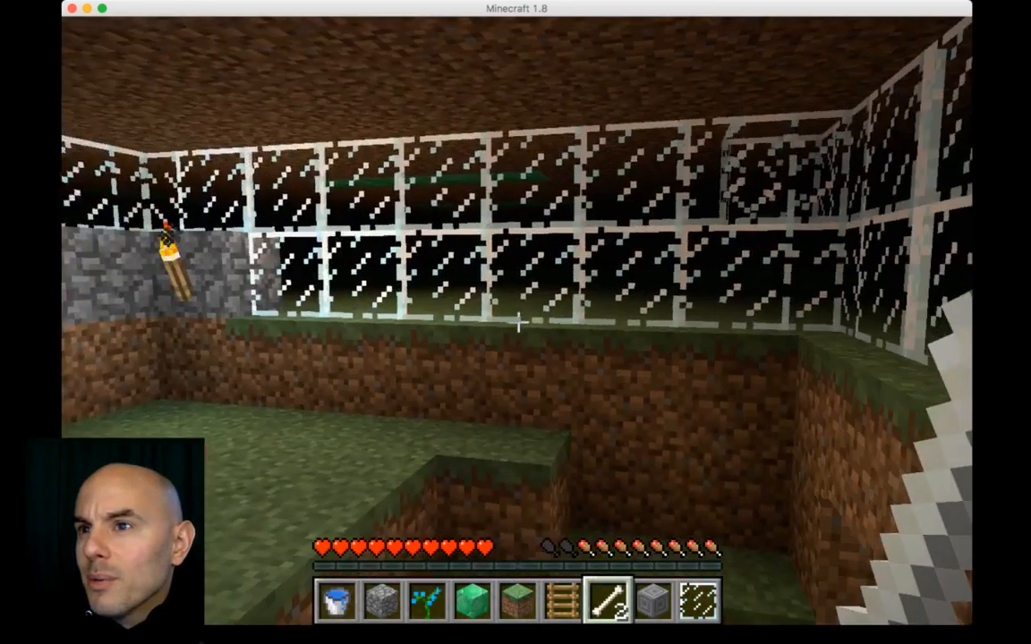
Step: Walk along the underground dirt tunnel back up into the maze corridors
key("w")
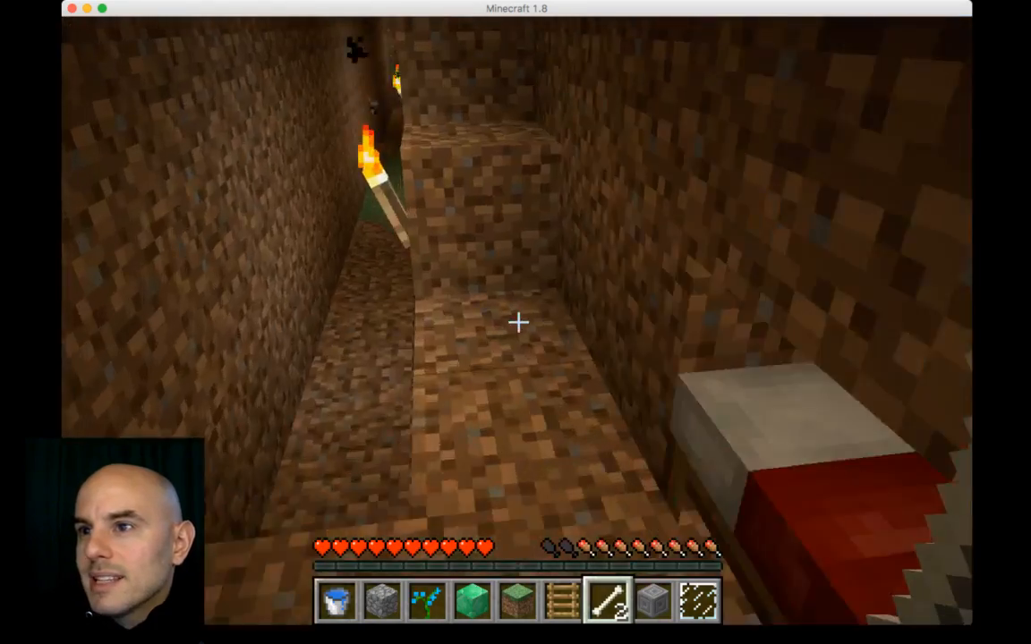
key("w")
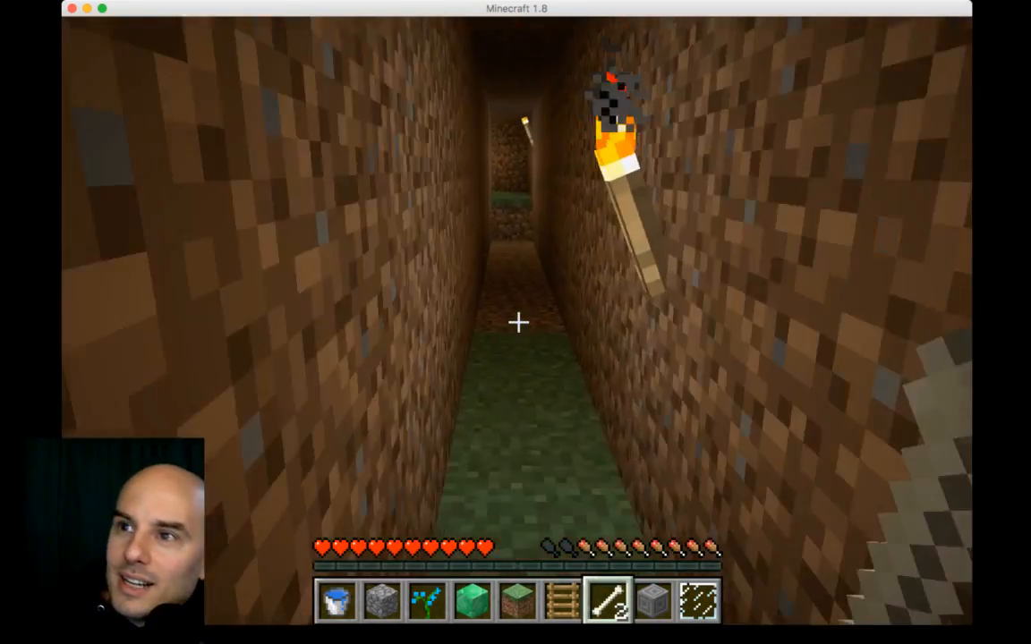
key("w")
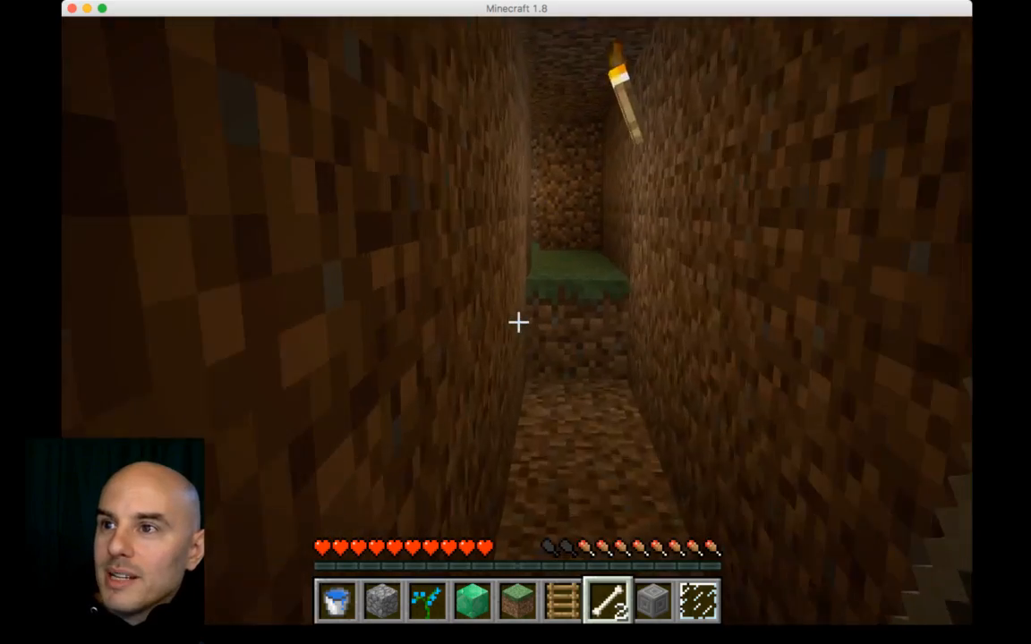
key("w")
key("w")
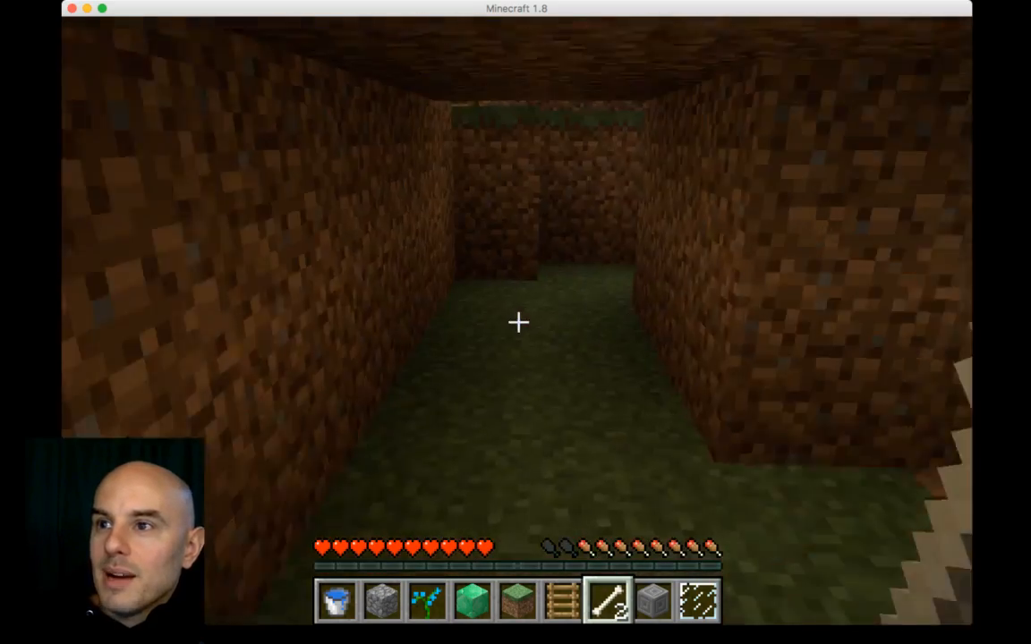
key("w")
key("w")
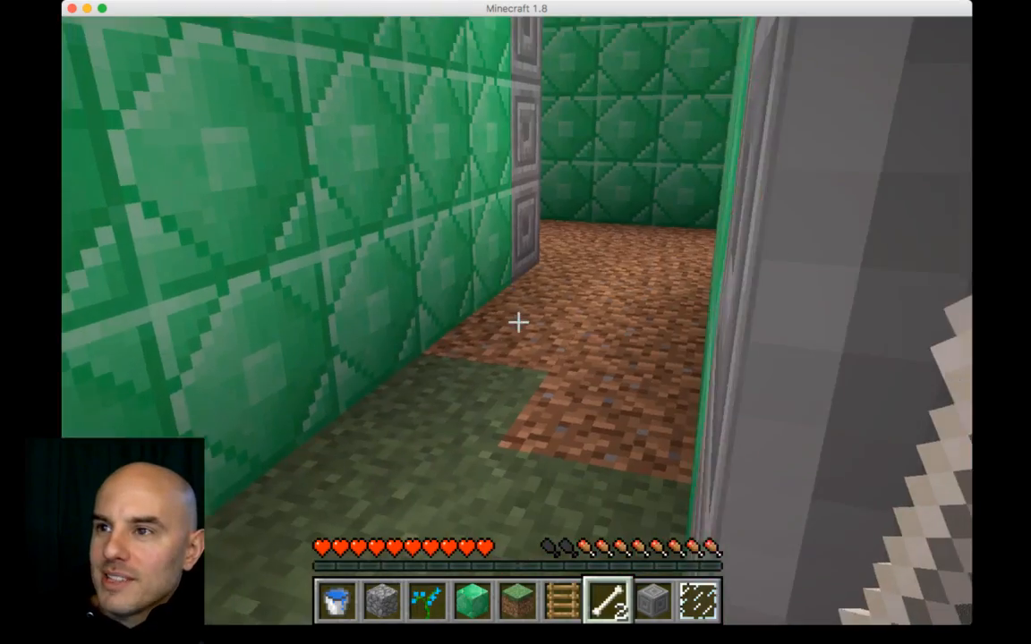
key("w")
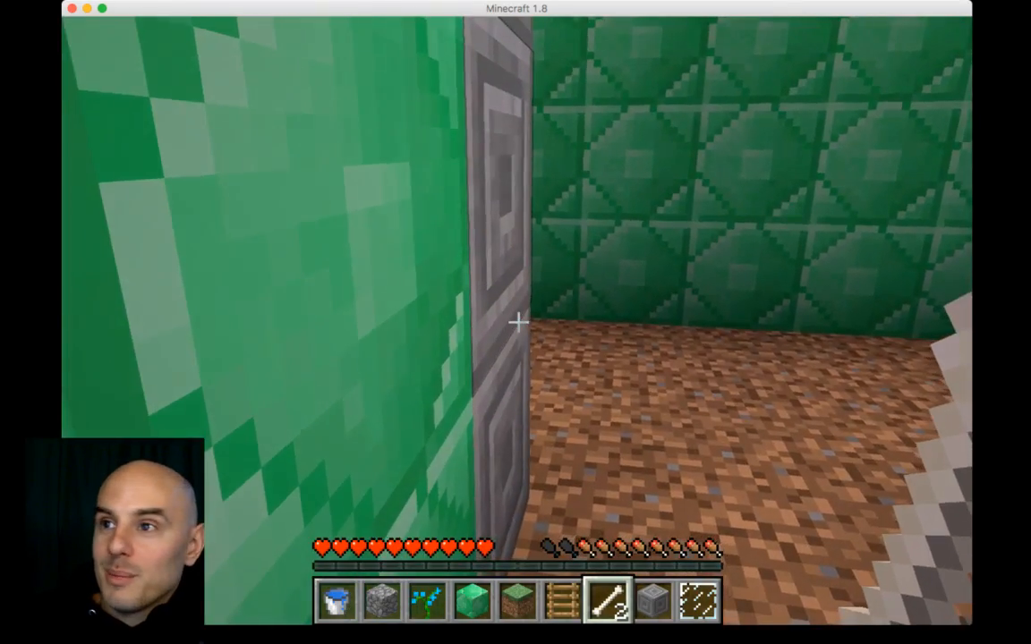
key("w")
Step: Hold the Chiseled Stone Brick Monster Egg from the hotbar and continue walking down the maze corridor
scroll(518, 322, "down", 1)
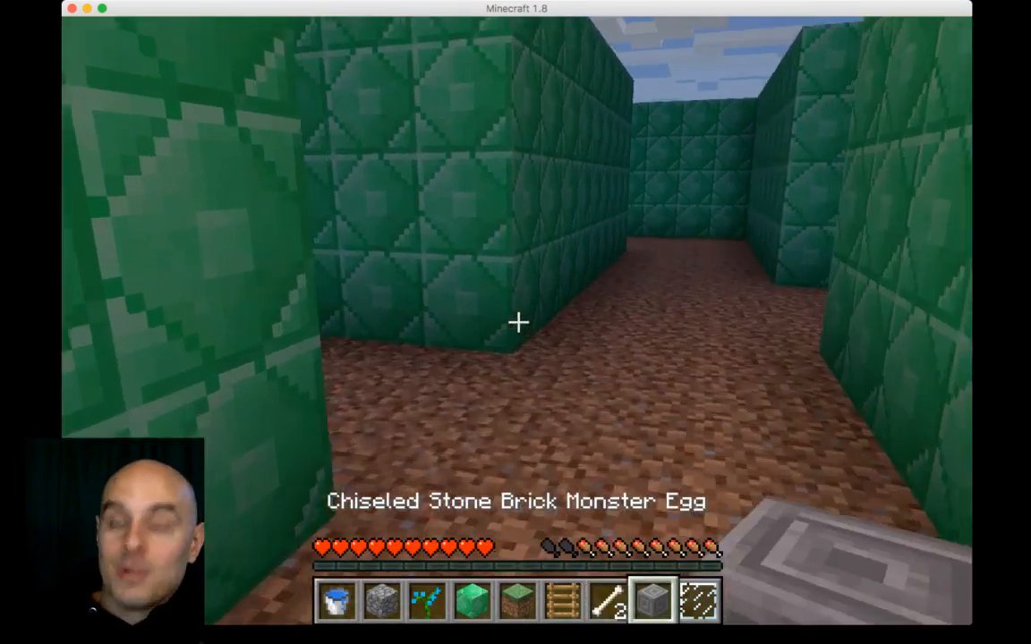
key("w")
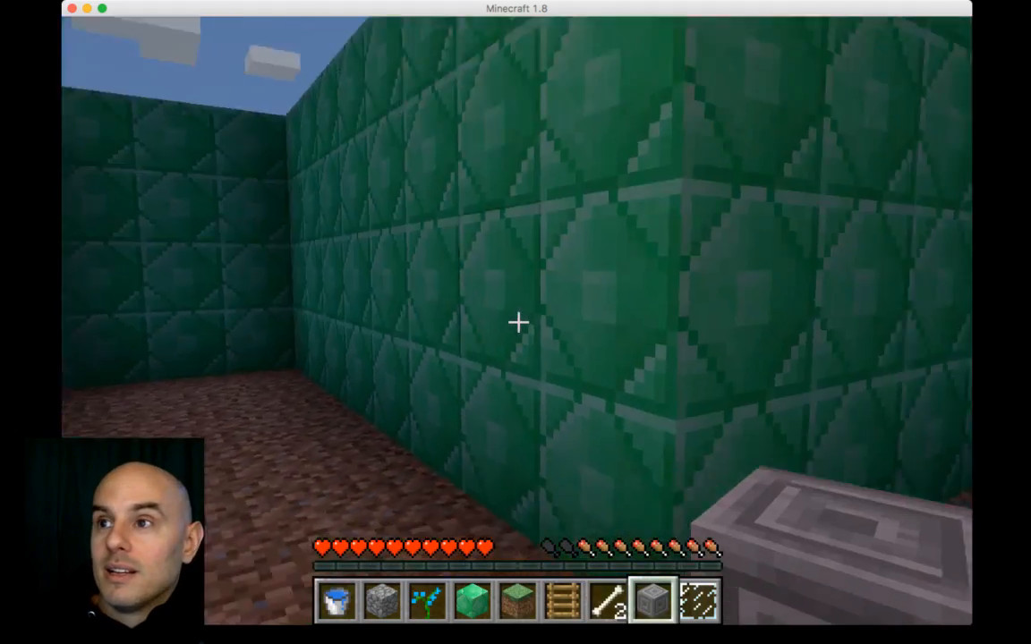
key("w")
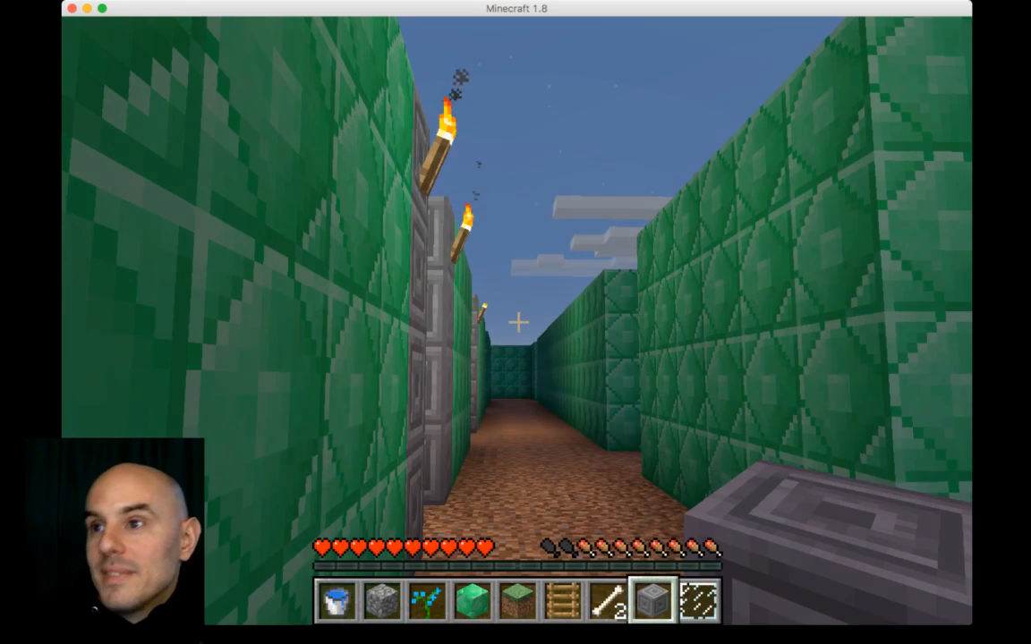
Step: Leave the game and switch to MCEdit, dismissing the new-world notice and closing its main menu
key("w")
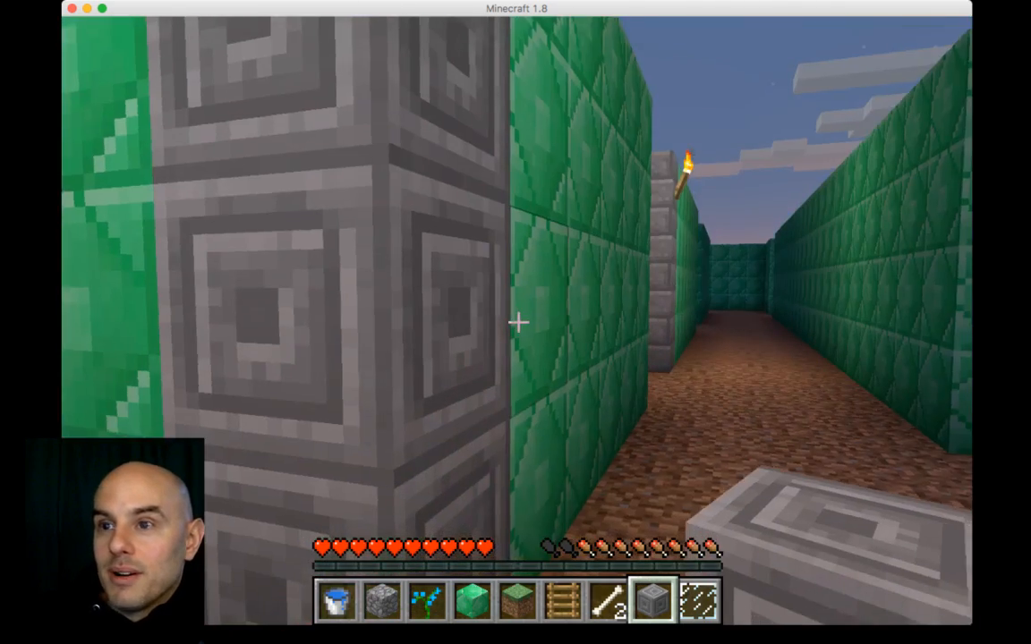
key("Escape")
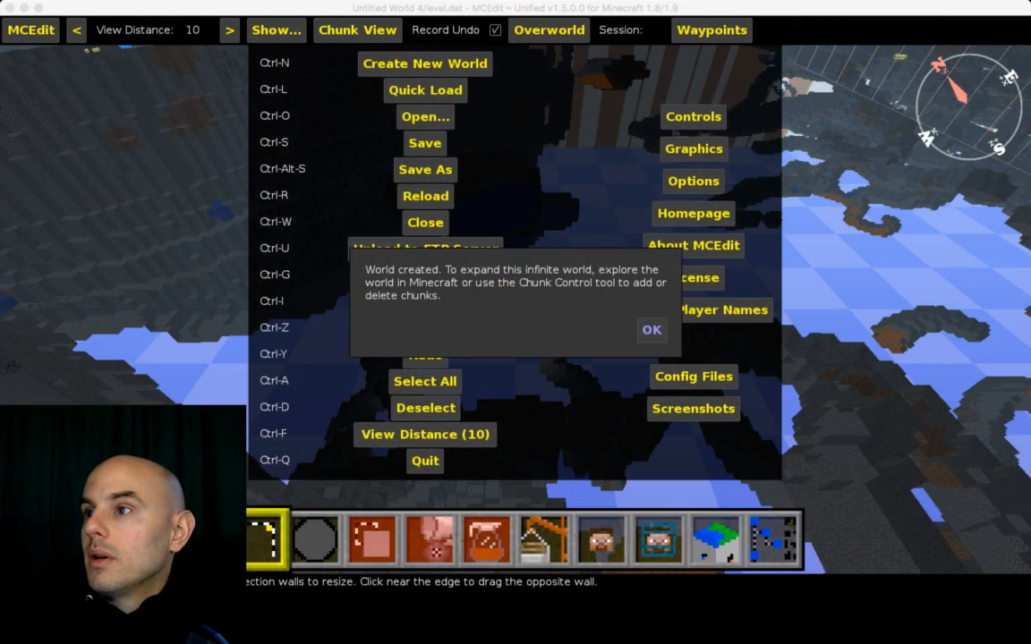
key("Return")
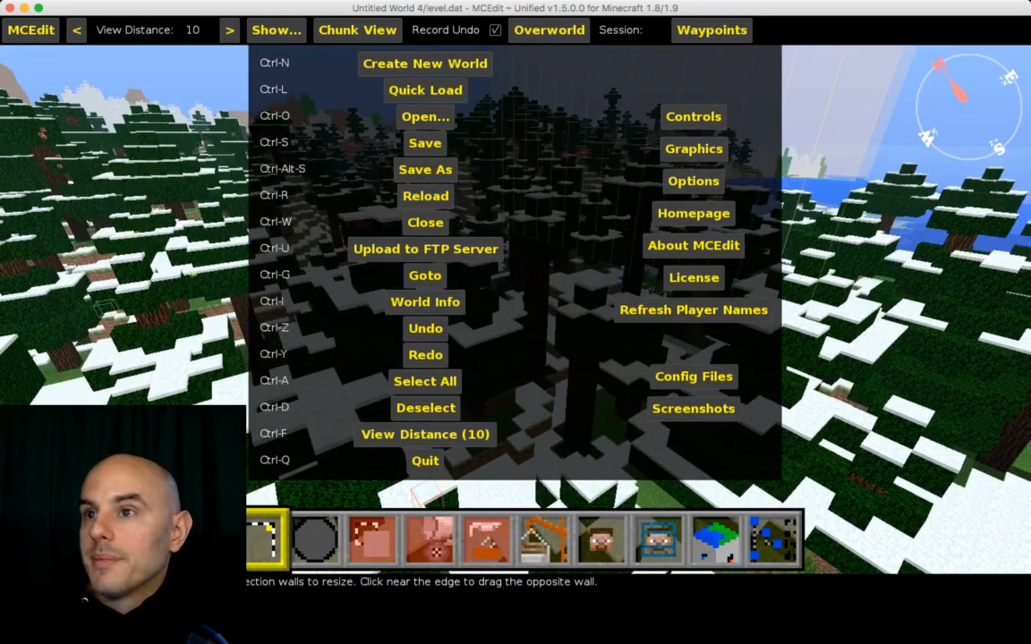
key("Escape")
Step: Fly up over the new world to survey the snowy forest for a place to put the maze
key("w")
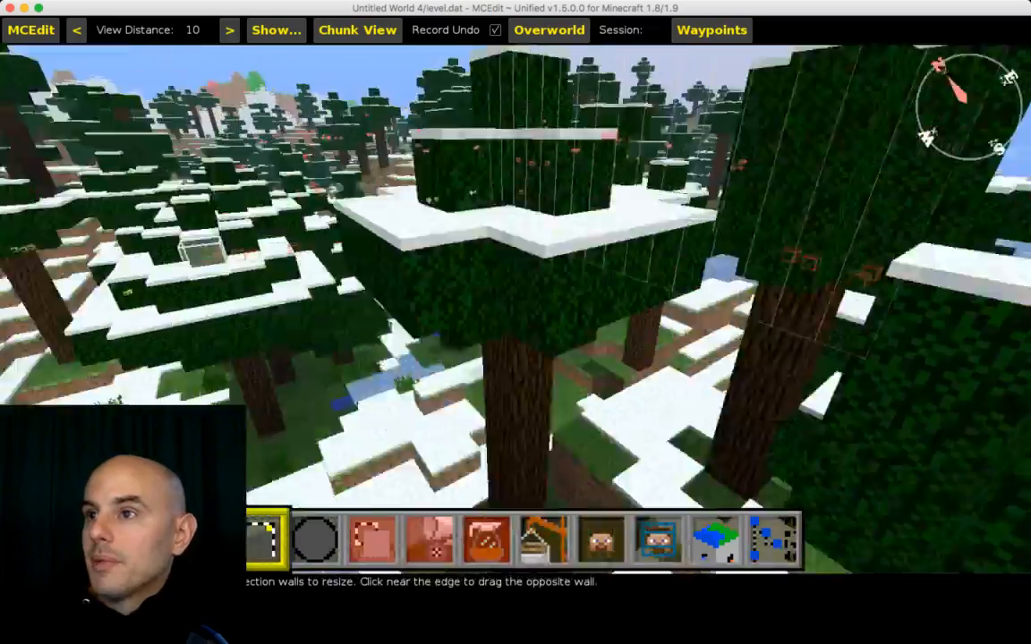
key("space")
key("space")
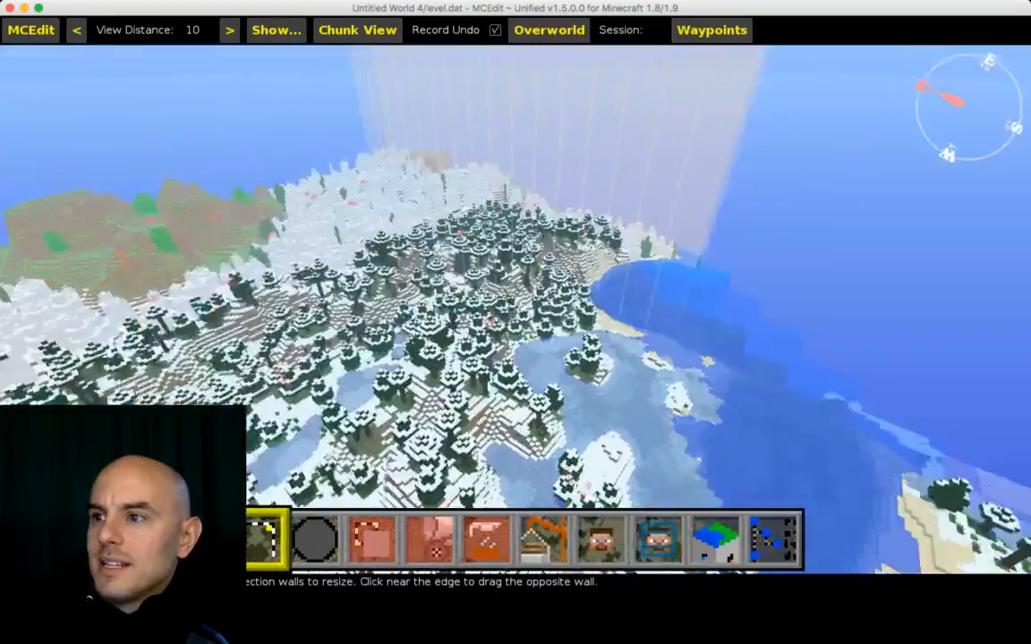
key("w")
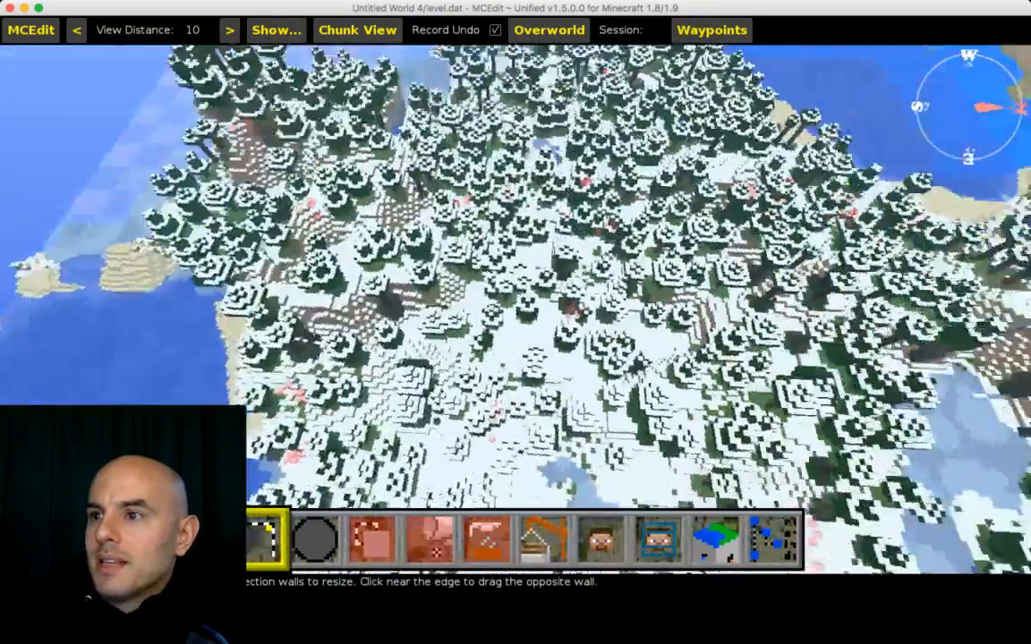
key("w")
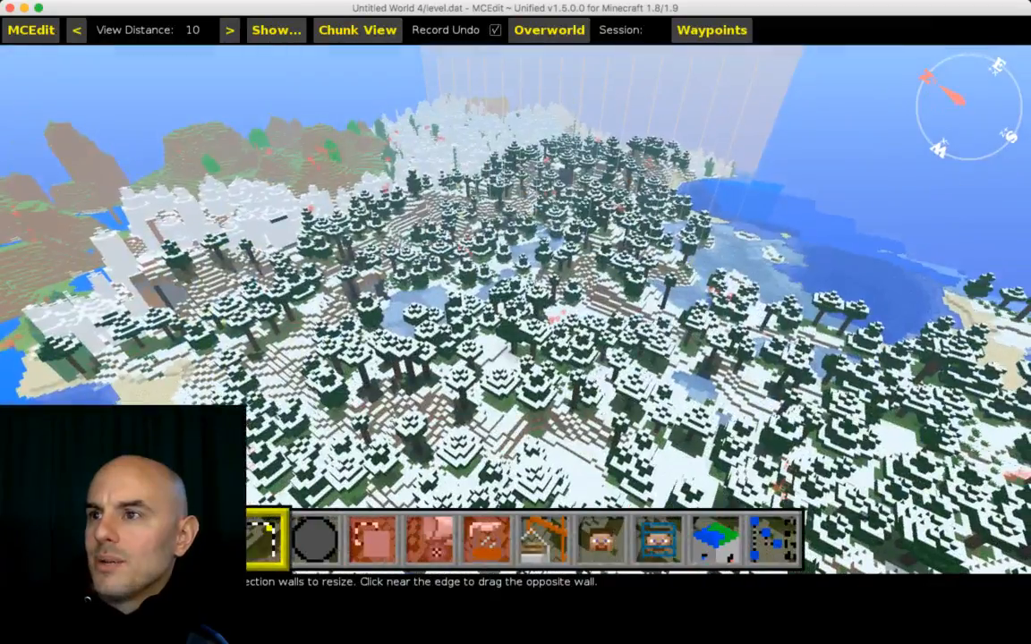
key("w")
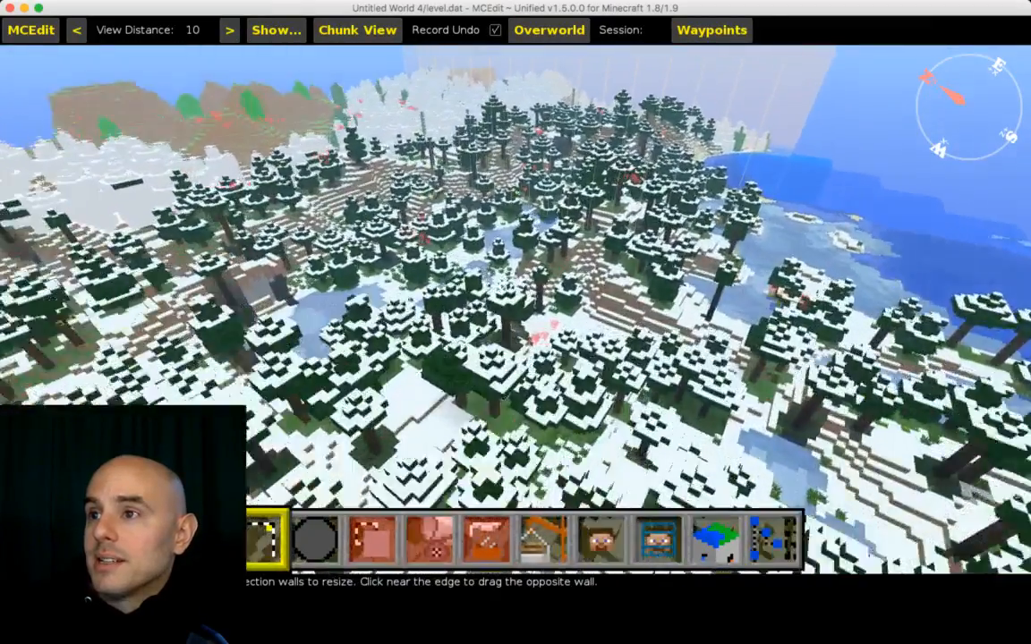
key("w")
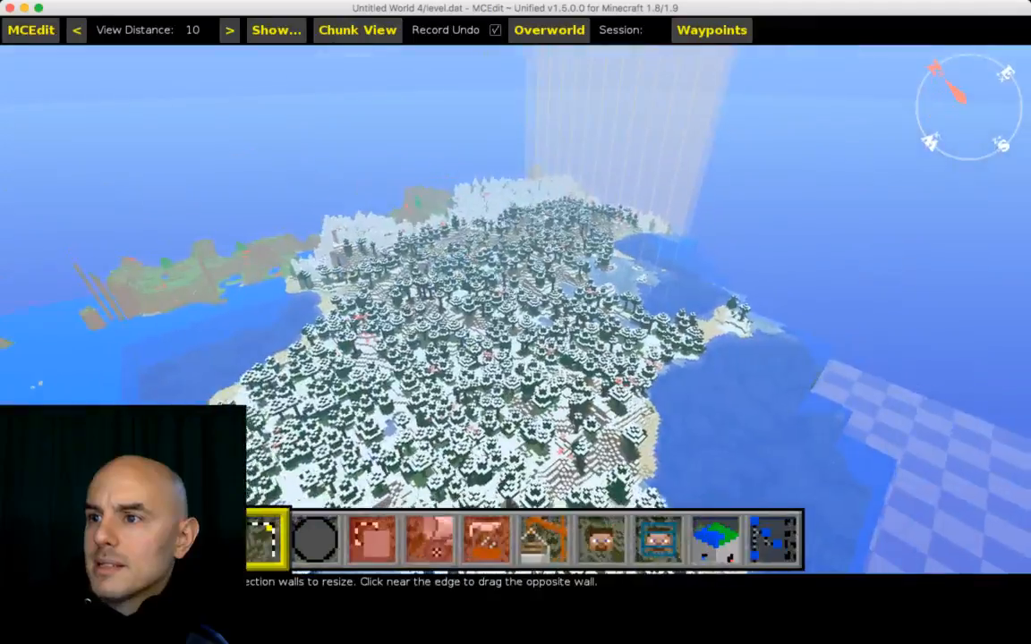
key("w")
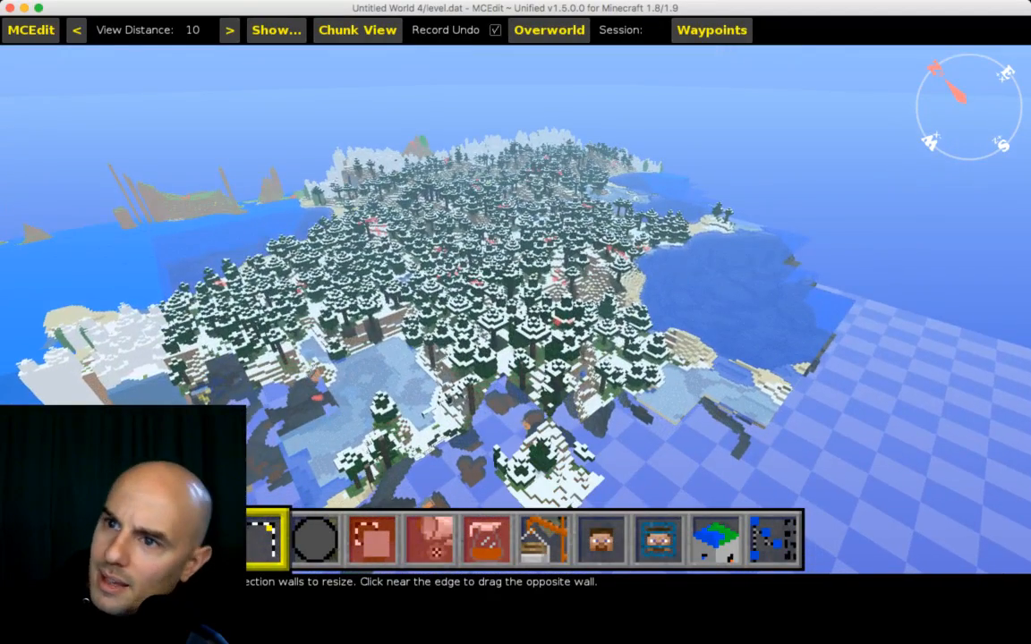
key("w")
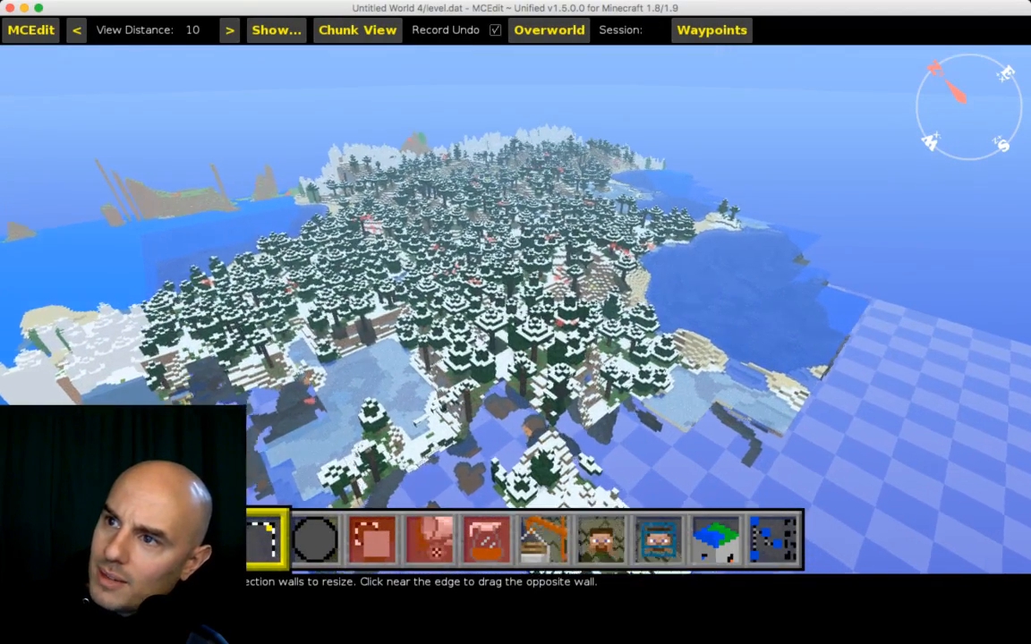
key("s")
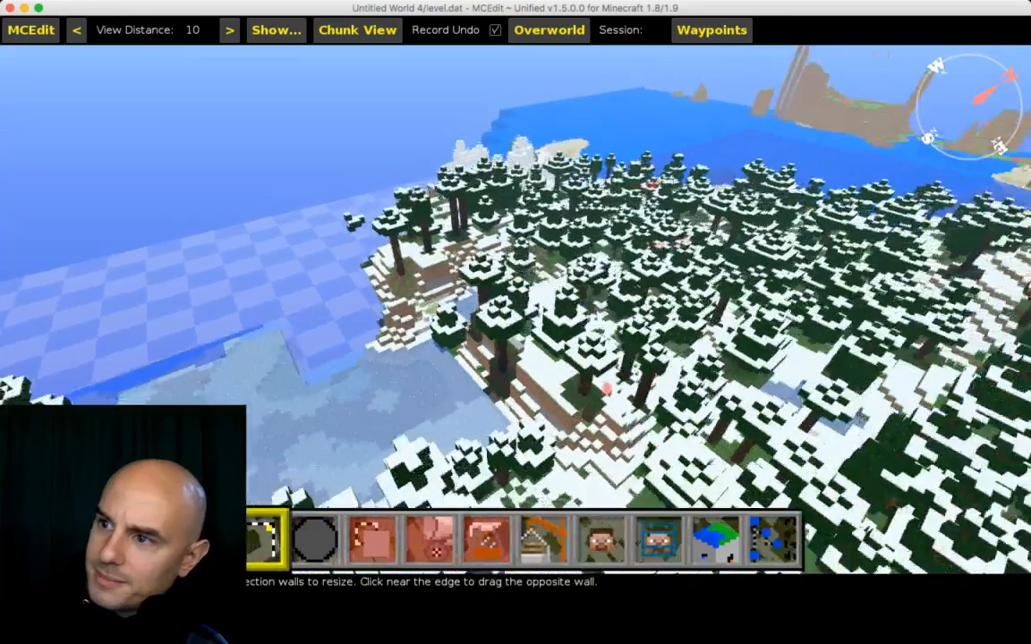
key("s")
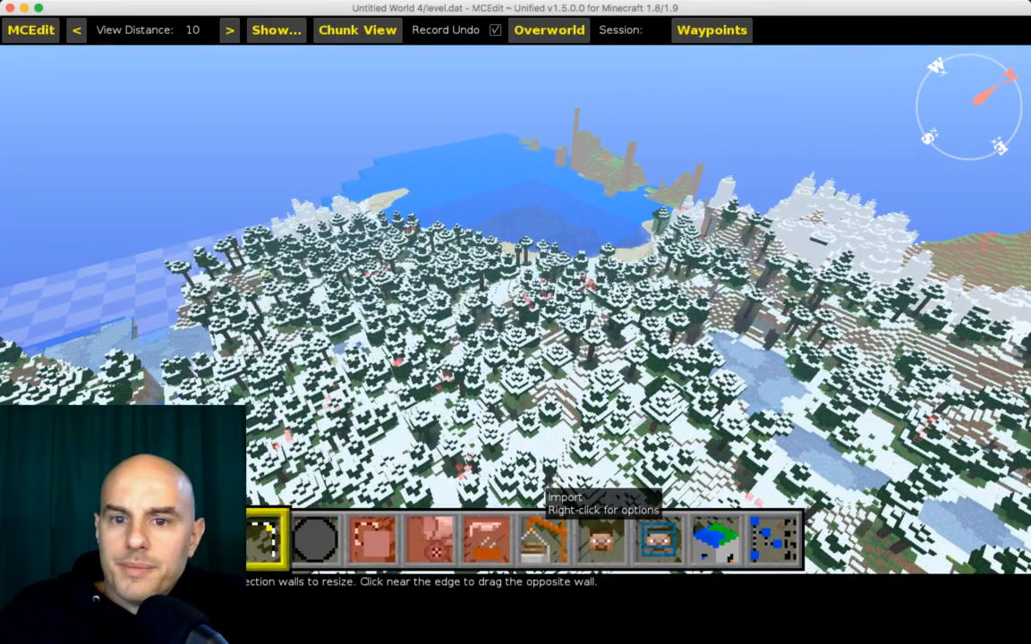
Step: Import the tntmaze.schematic file and position it over the snowy forest
left_click(543, 537)
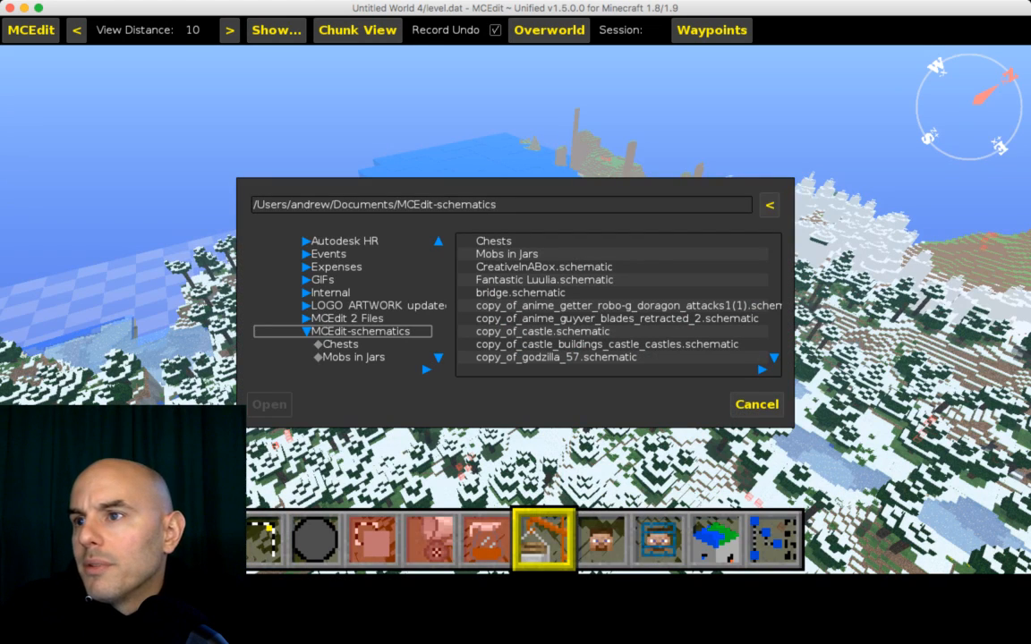
scroll(617, 299, "down", 5)
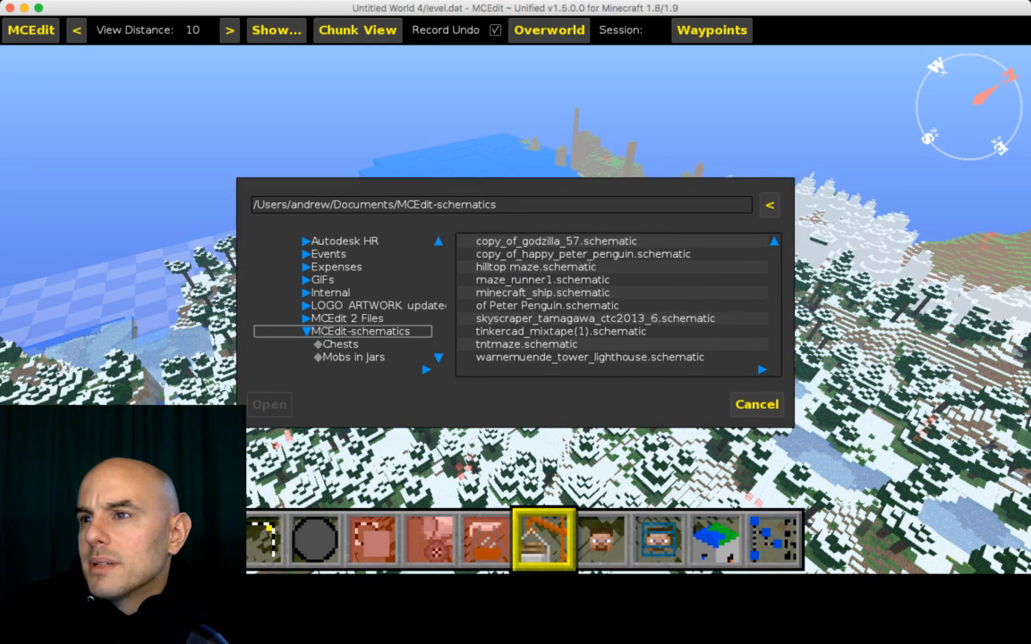
double_click(526, 345)
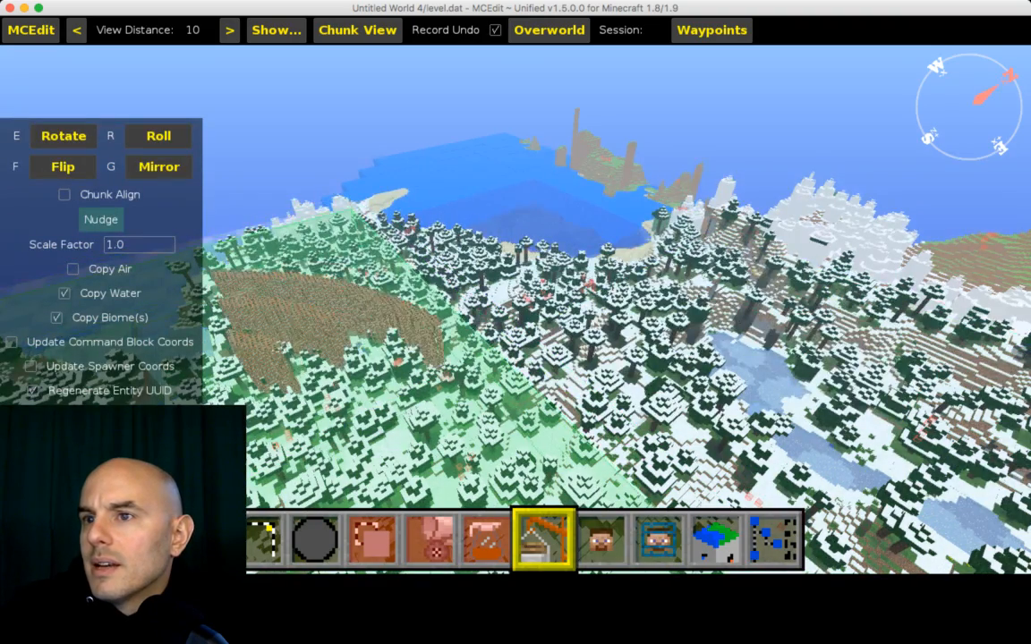
key("s")
key("d")
key("shift")
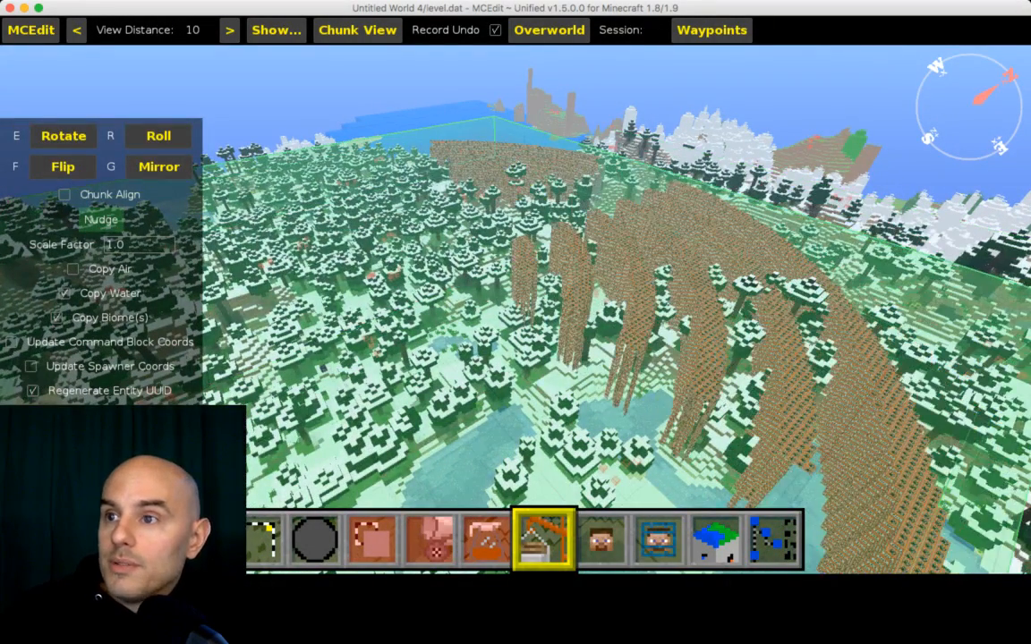
left_click(386, 305)
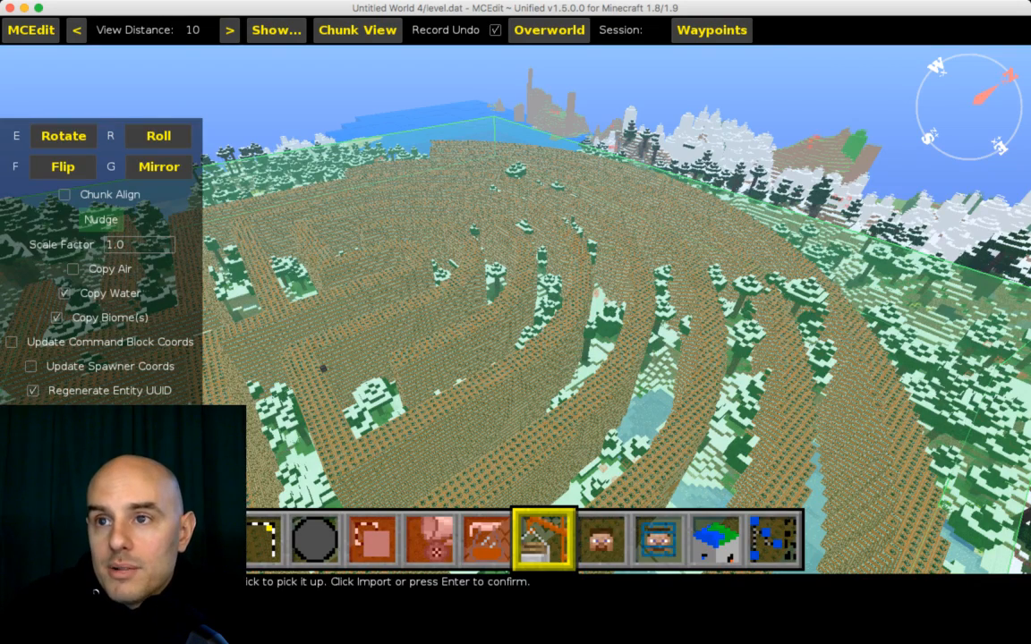
Step: Set the imported maze's scale factor to 0.6 and drag it to a new spot in the forest
scroll(135, 244, "down", 2)
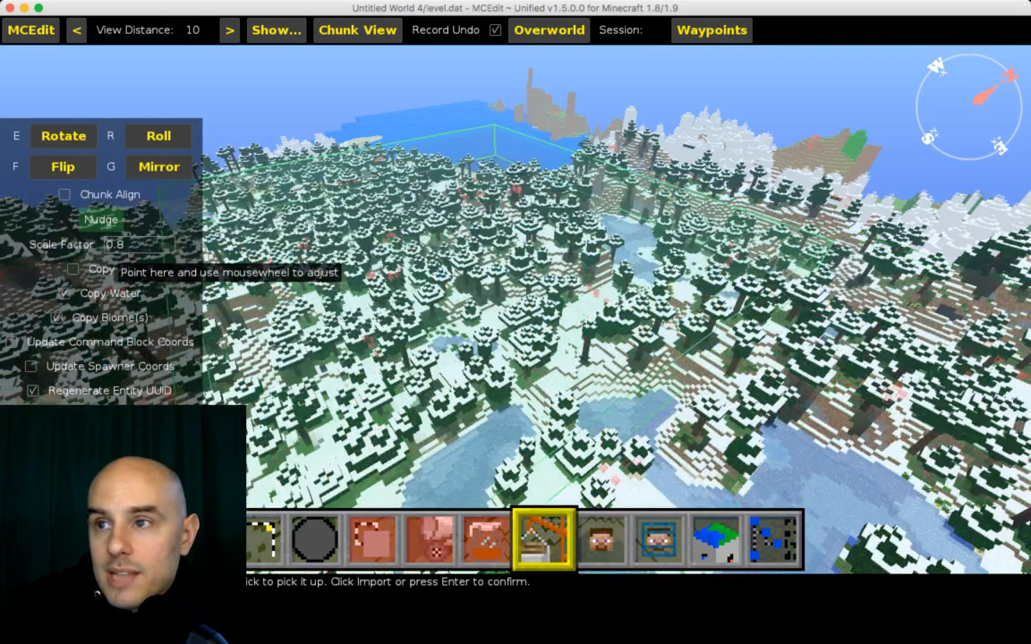
scroll(134, 244, "down", 2)
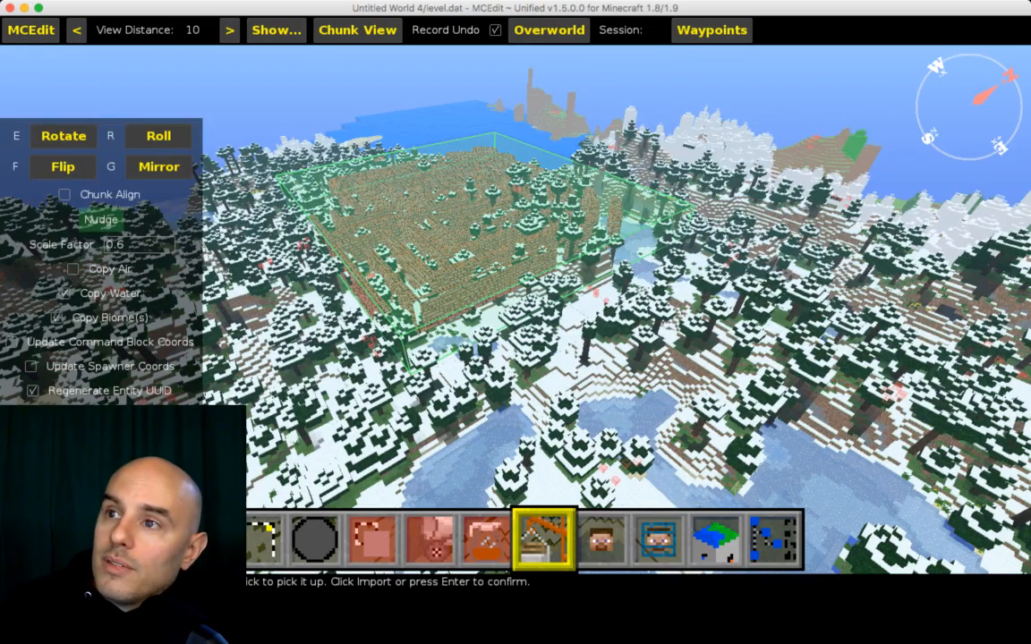
key("a")
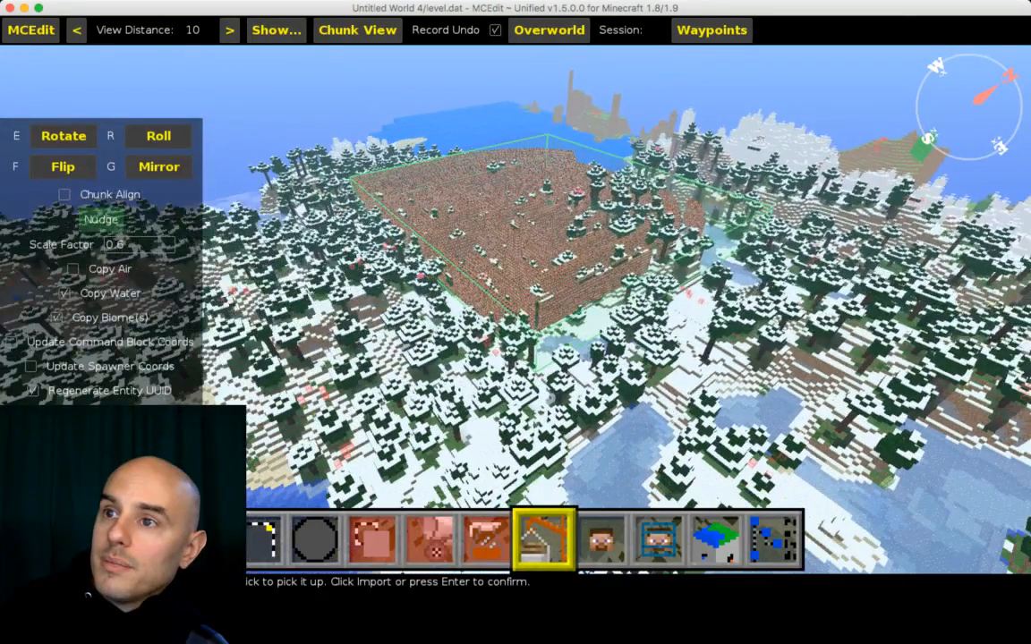
key("s")
key("s")
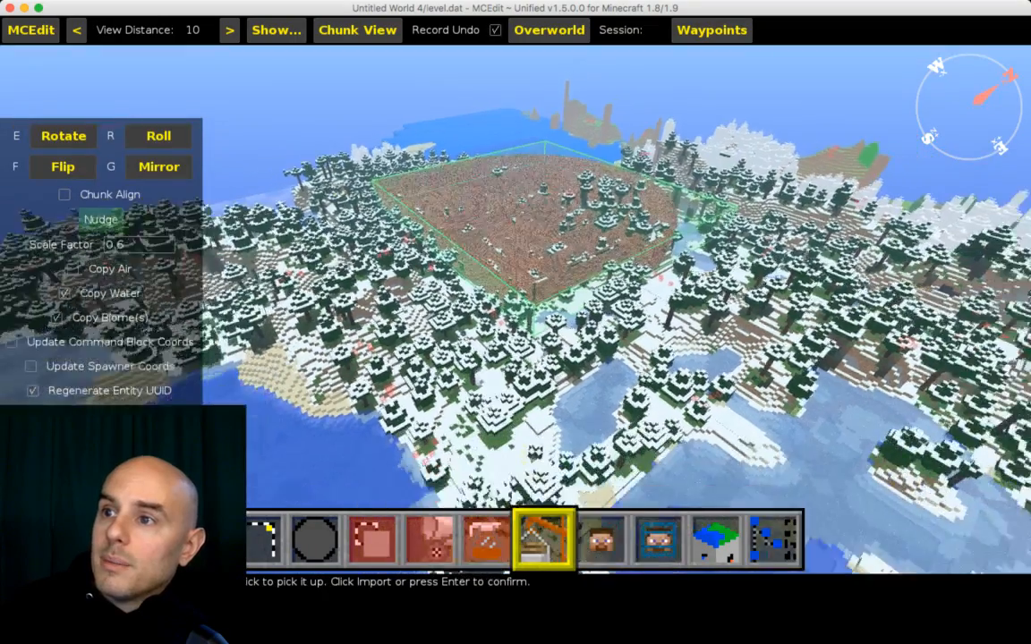
key("w")
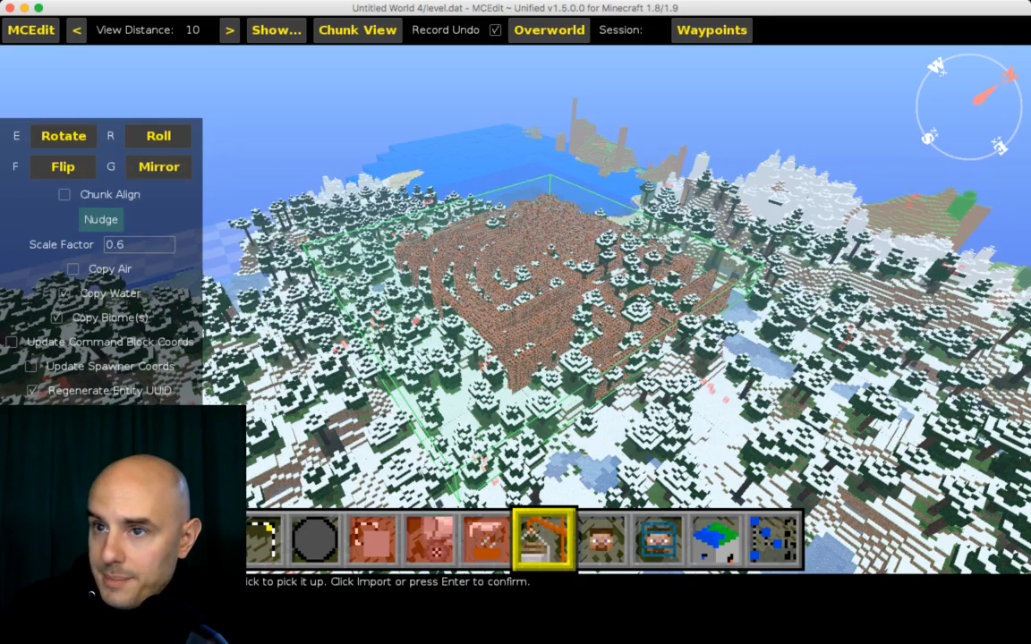
key("d")
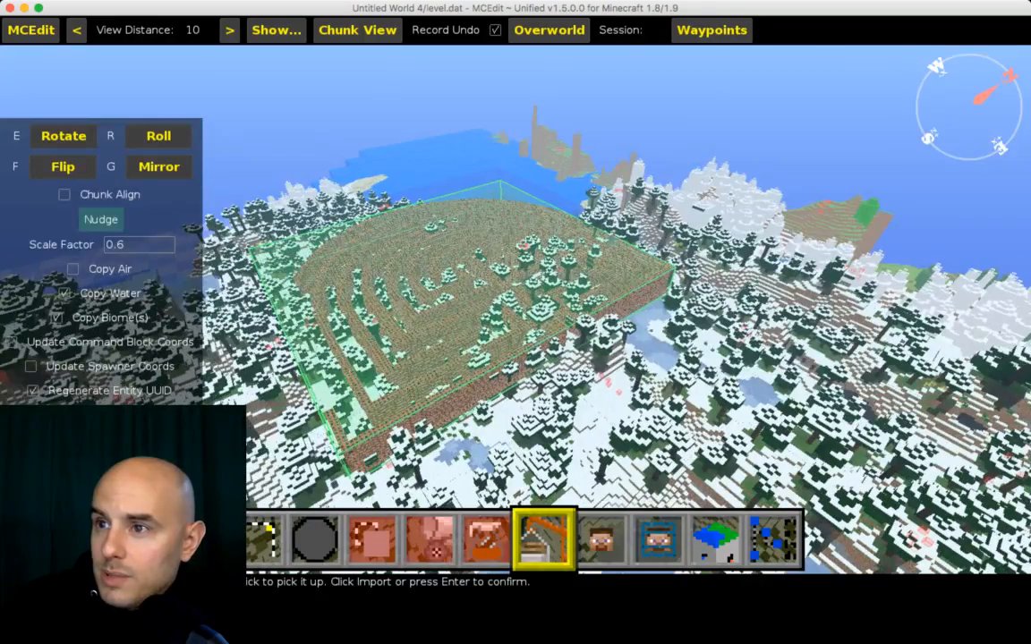
left_click_drag(430, 305, 246, 240)
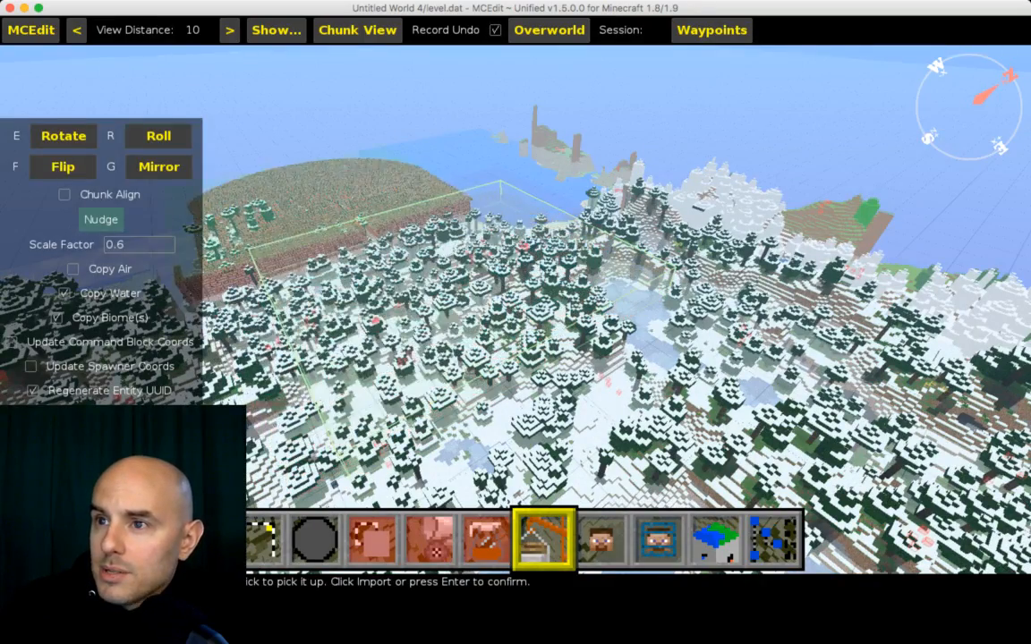
Step: Turn on Copy Air for the imported maze
key("w")
key("a")
key("a")
key("w")
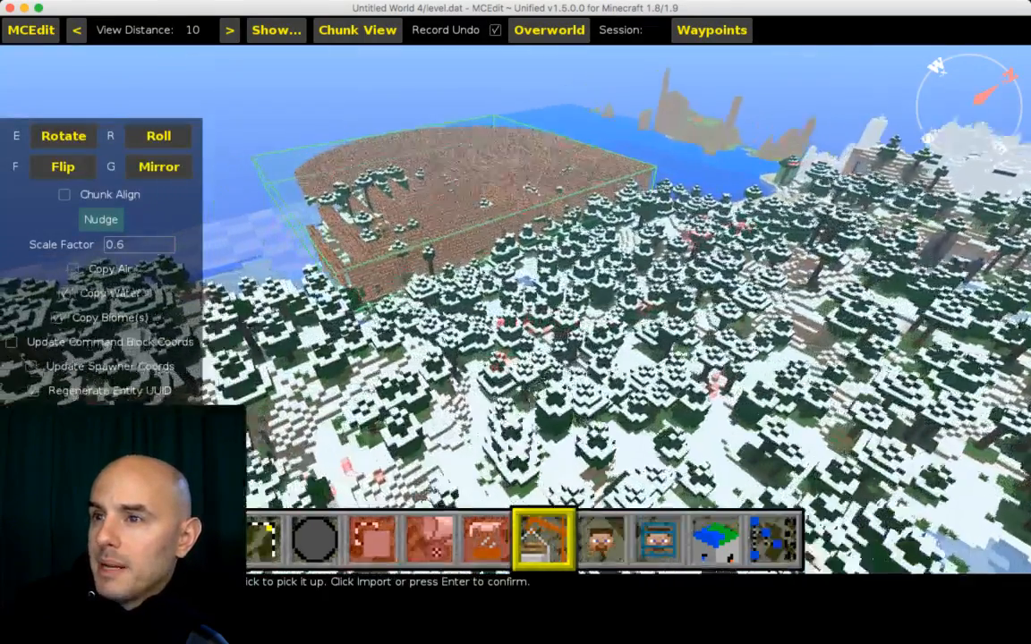
key("space")
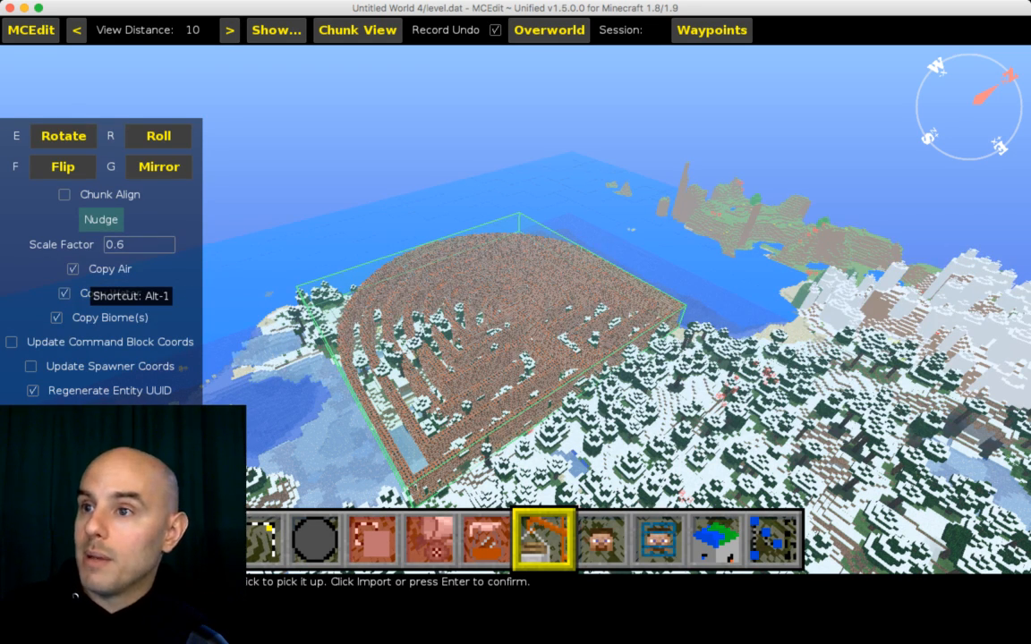
Step: Drag the imported maze to sit within the forest away from the water
key("a")
key("s")
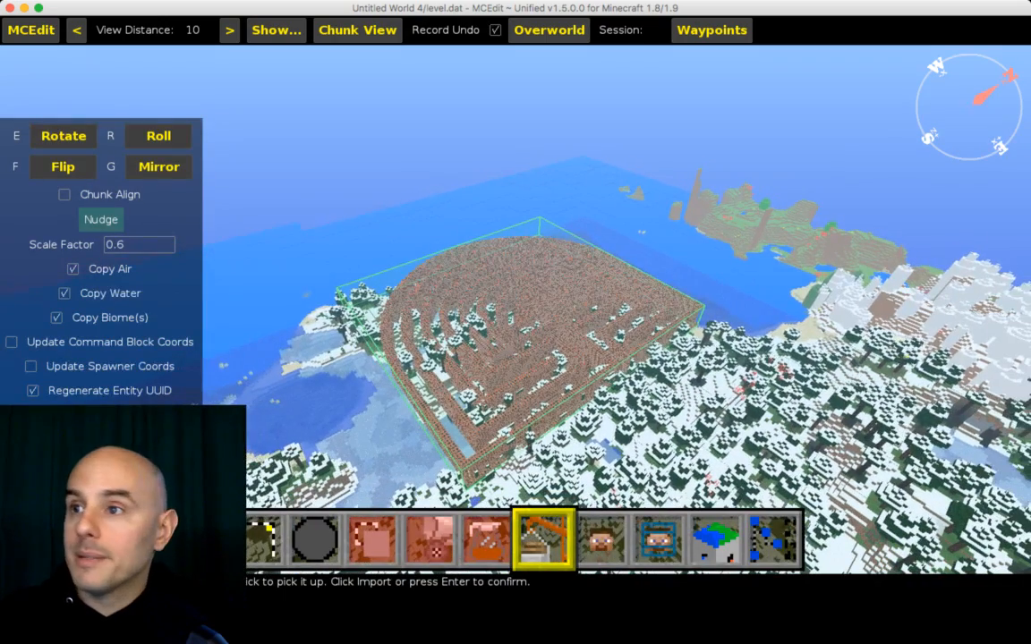
key("s")
key("d")
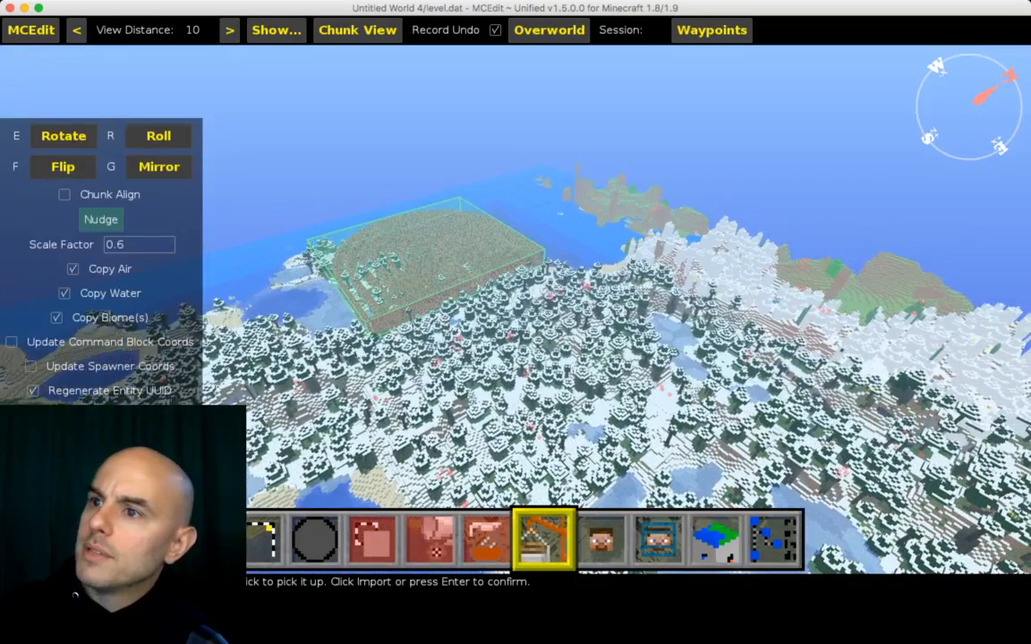
key("w")
left_click_drag(452, 344, 507, 336)
key("d")
right_click_drag(506, 337, 344, 351)
key("d")
left_click_drag(512, 333, 538, 345)
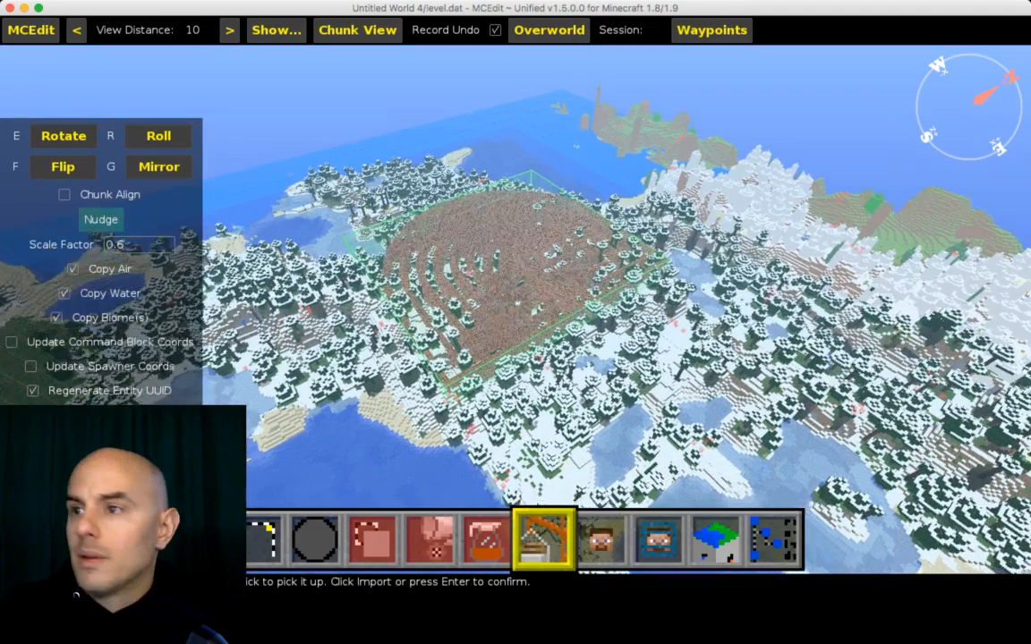
key("shift")
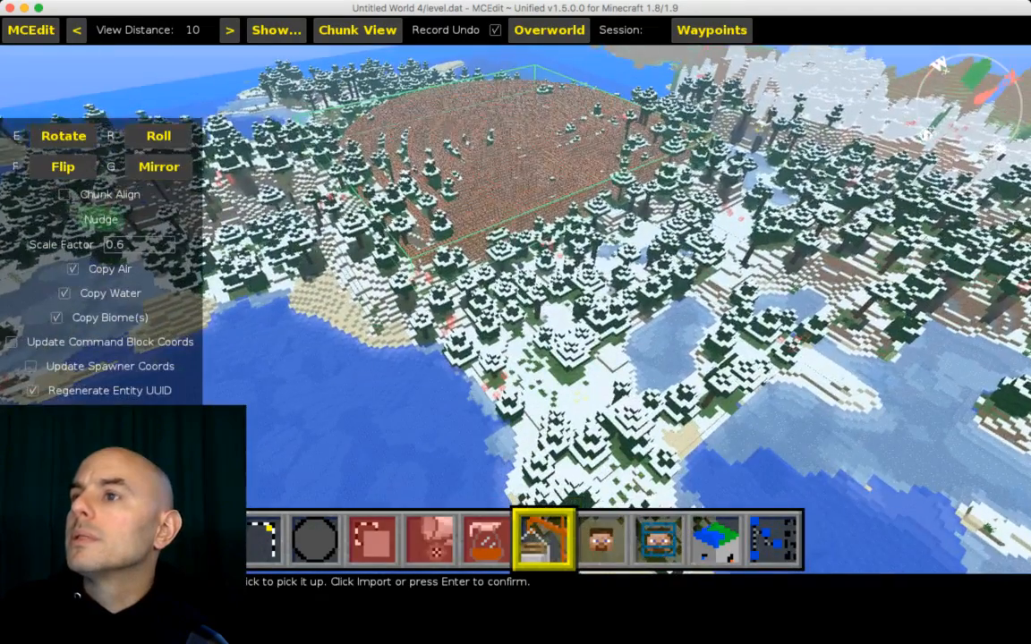
right_click_drag(538, 345, 425, 296)
Step: Fly down over and into the placed maze to inspect its walls up close
key("w")
key("d")
key("w")
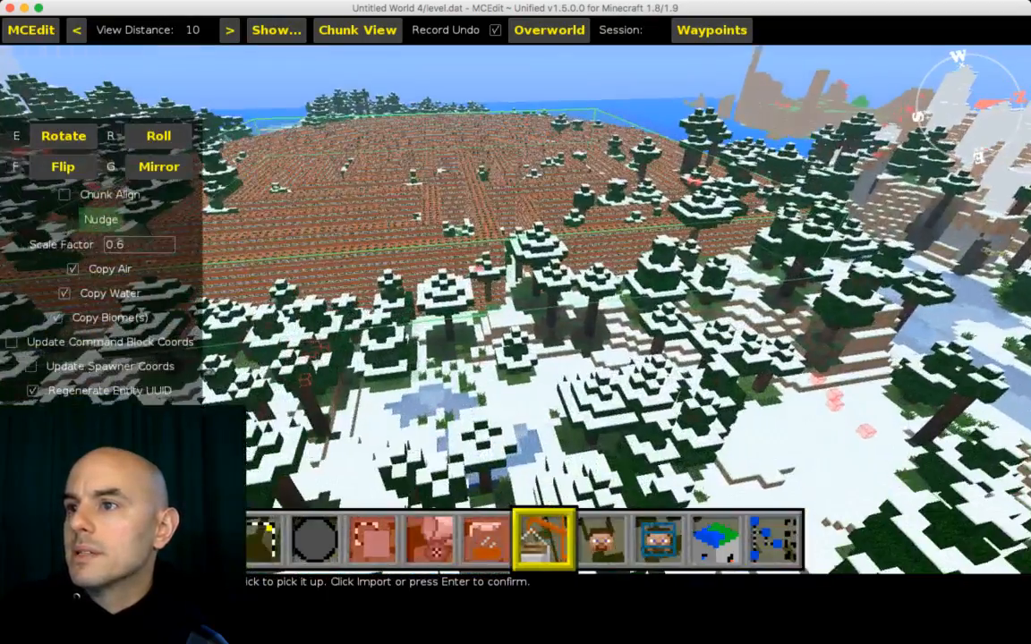
key("a")
key("w")
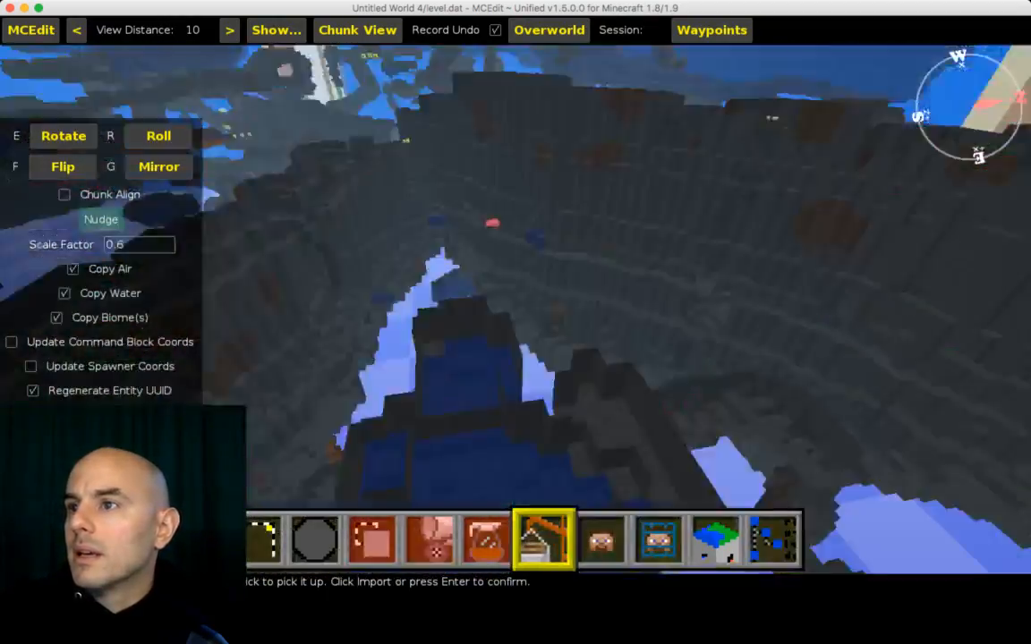
key("s")
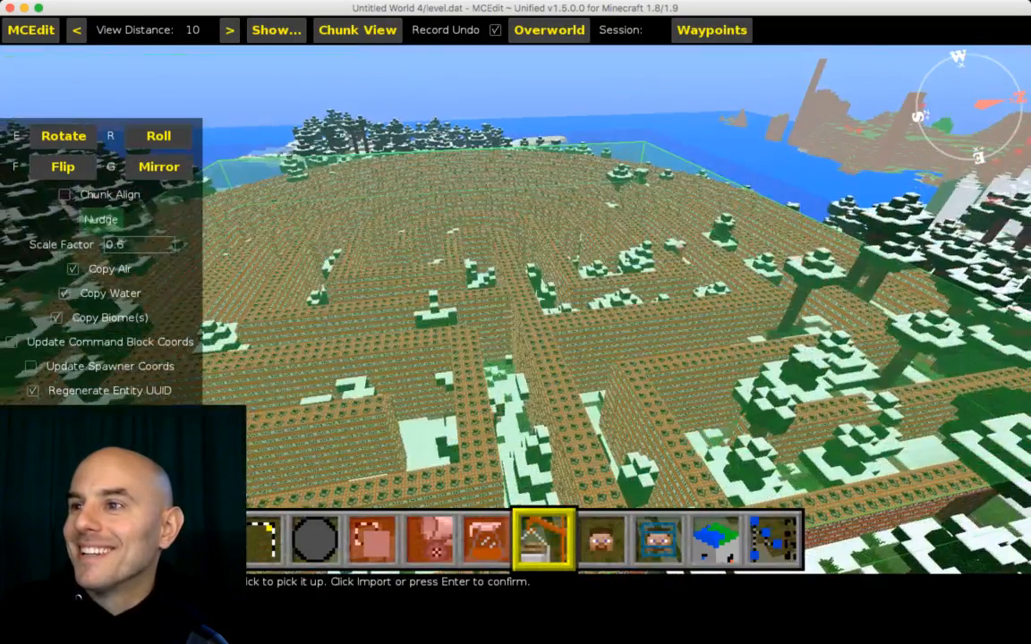
key("w")
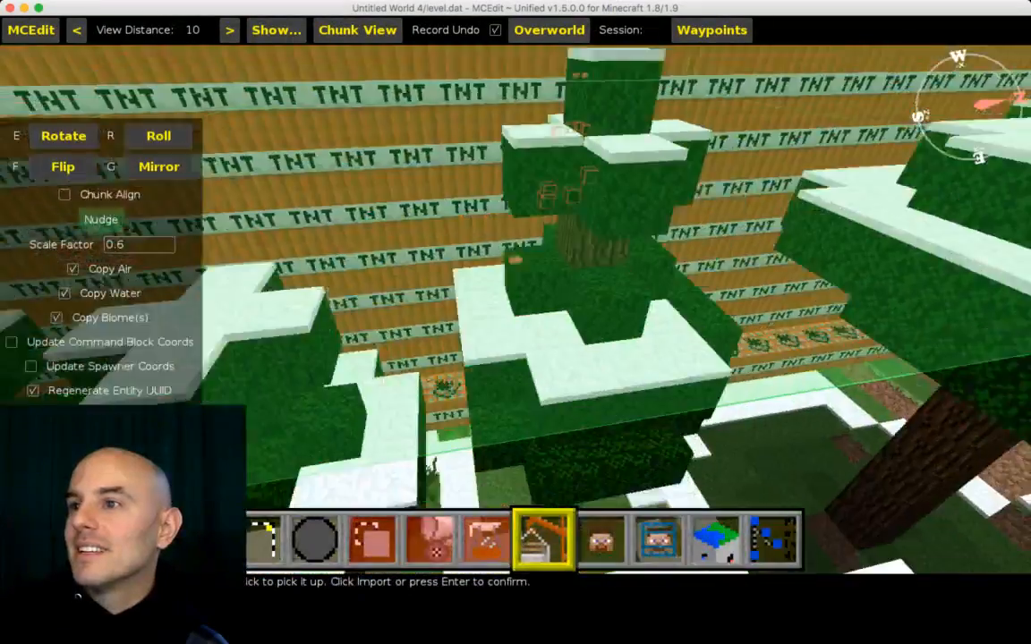
key("w")
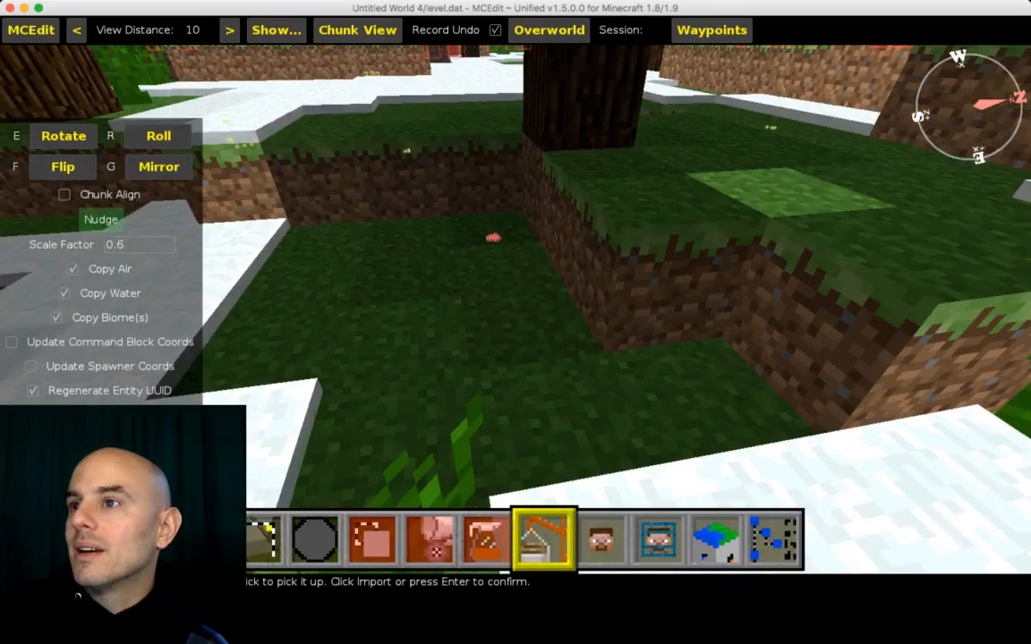
Step: Fly around the forest and in and out of the scaled maze to examine how it sits among the trees
key("s")
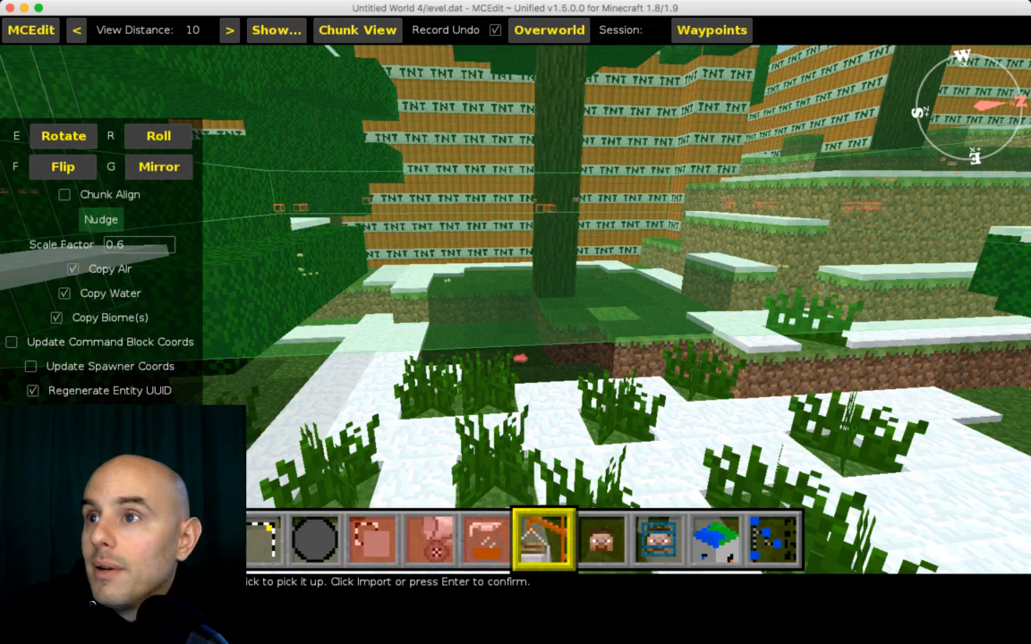
key("s")
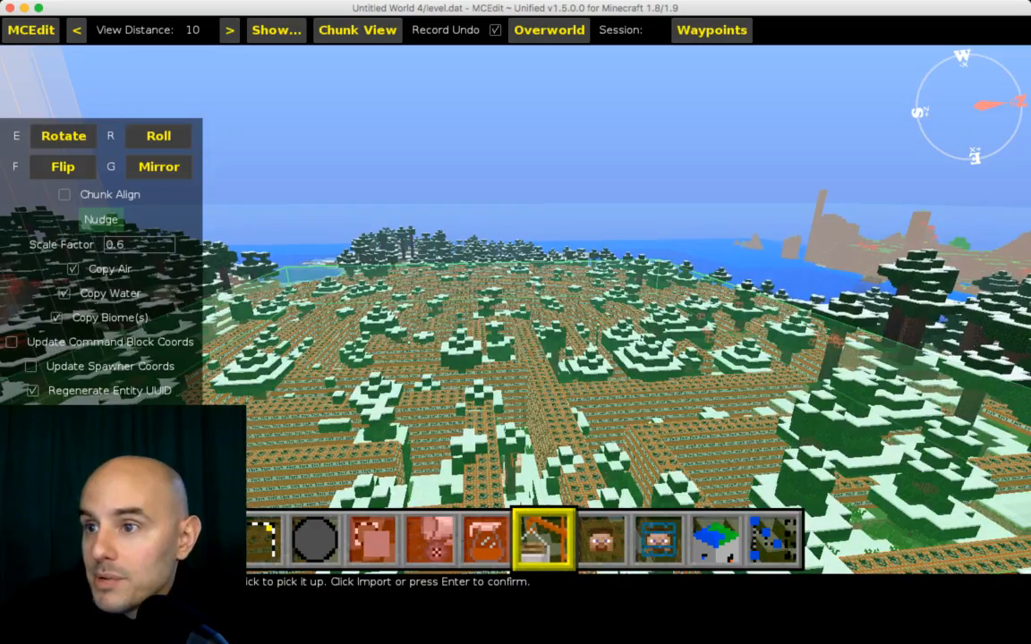
key("s")
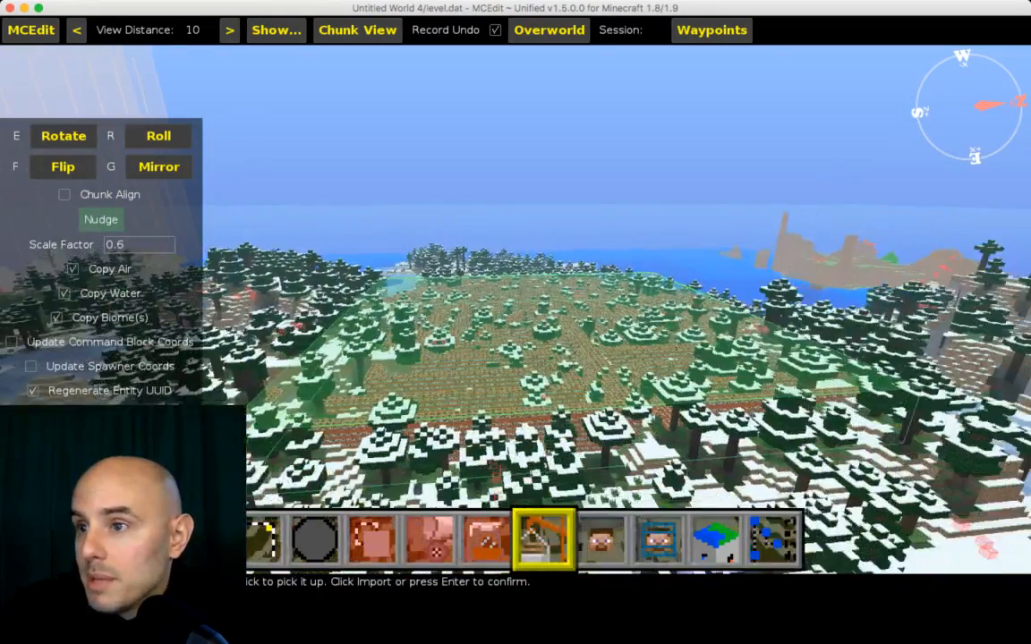
key("w")
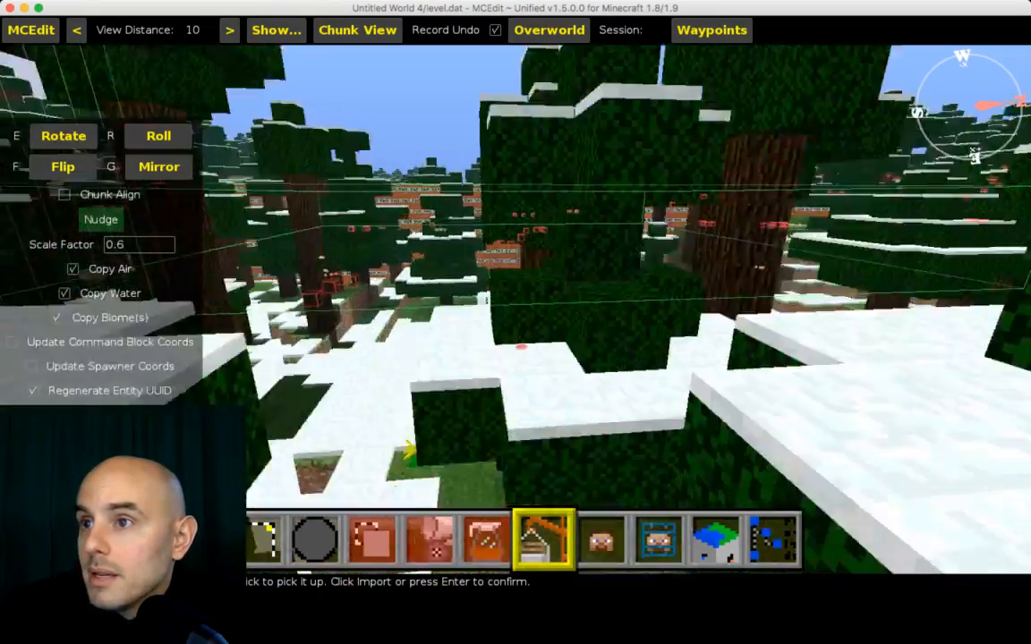
key("w")
key("space")
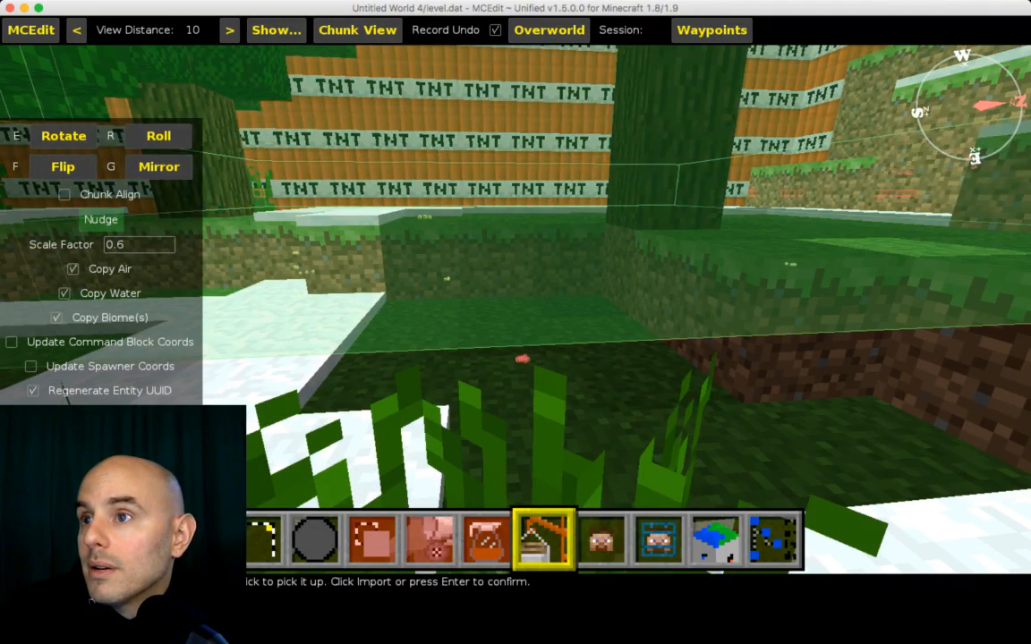
key("shift")
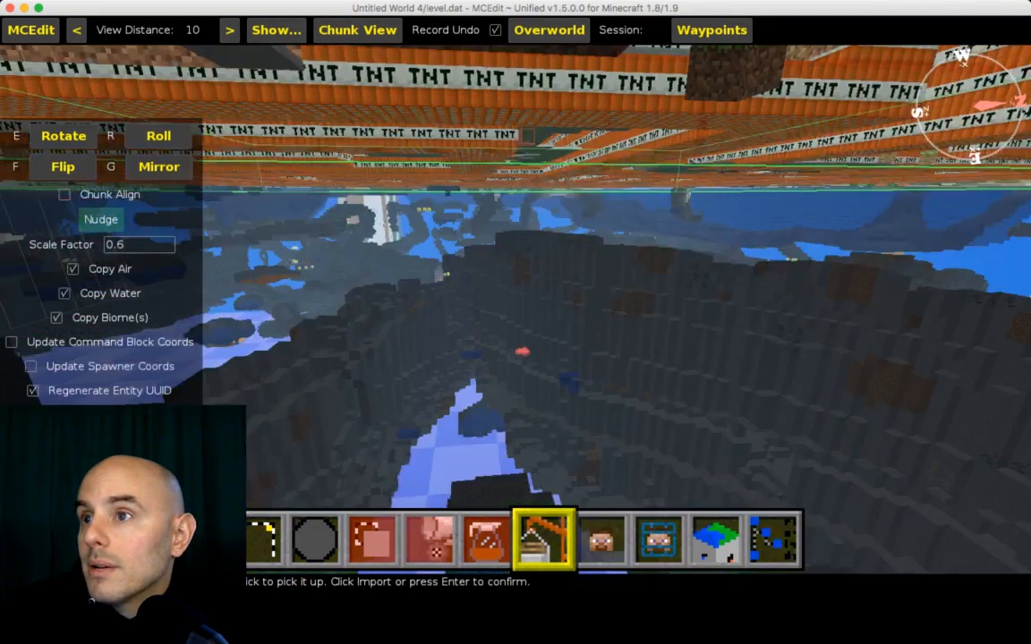
key("space")
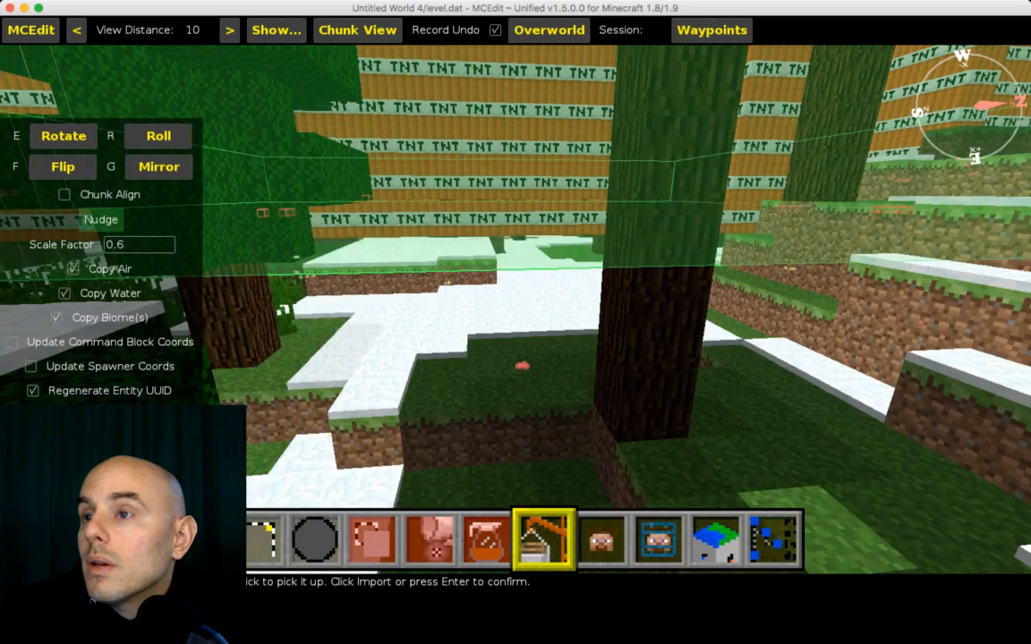
key("s")
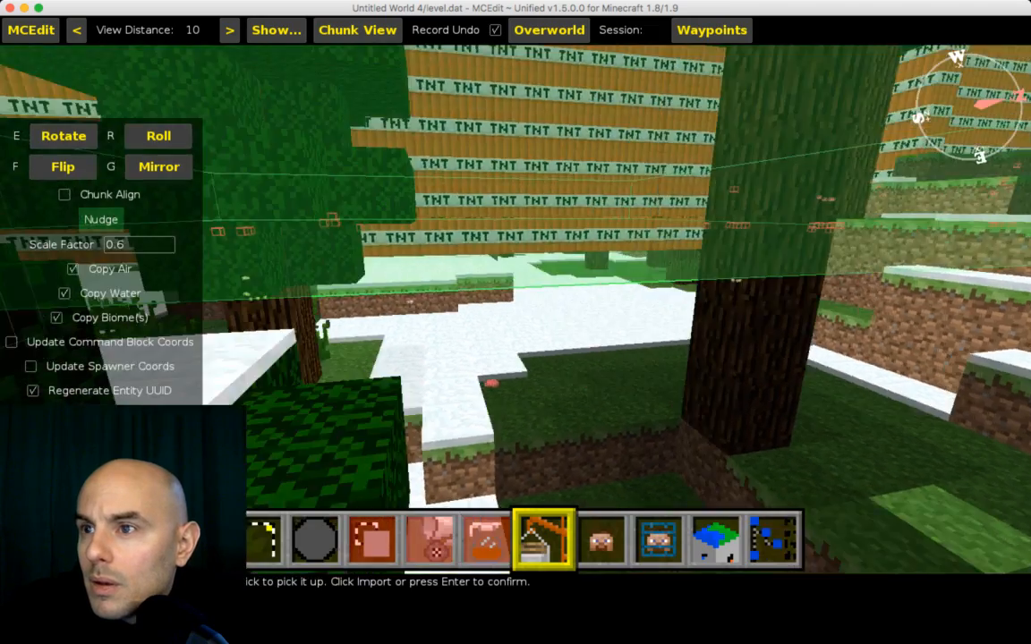
key("shift")
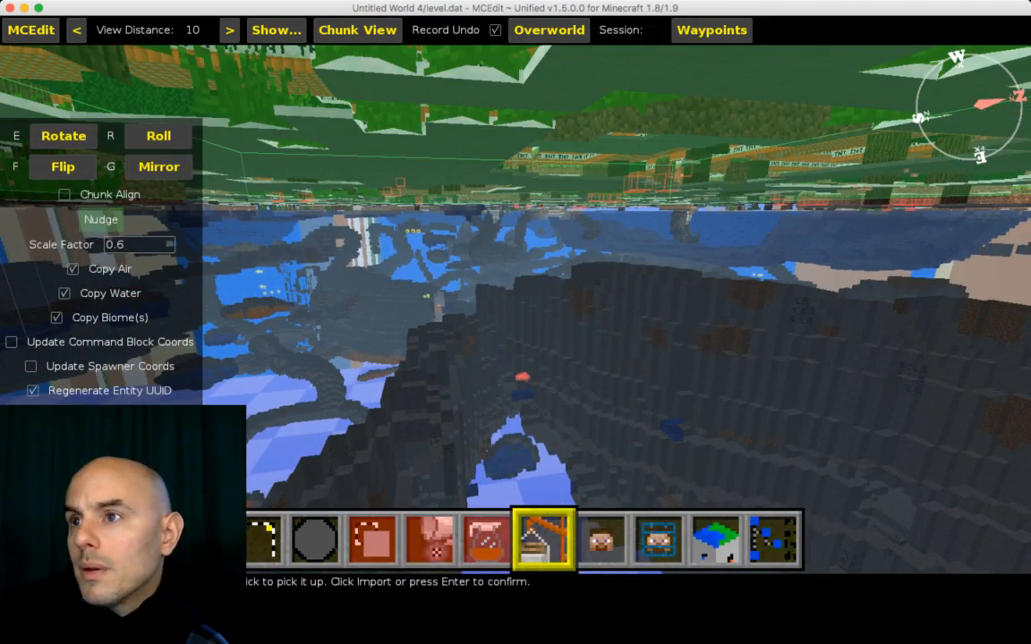
key("space")
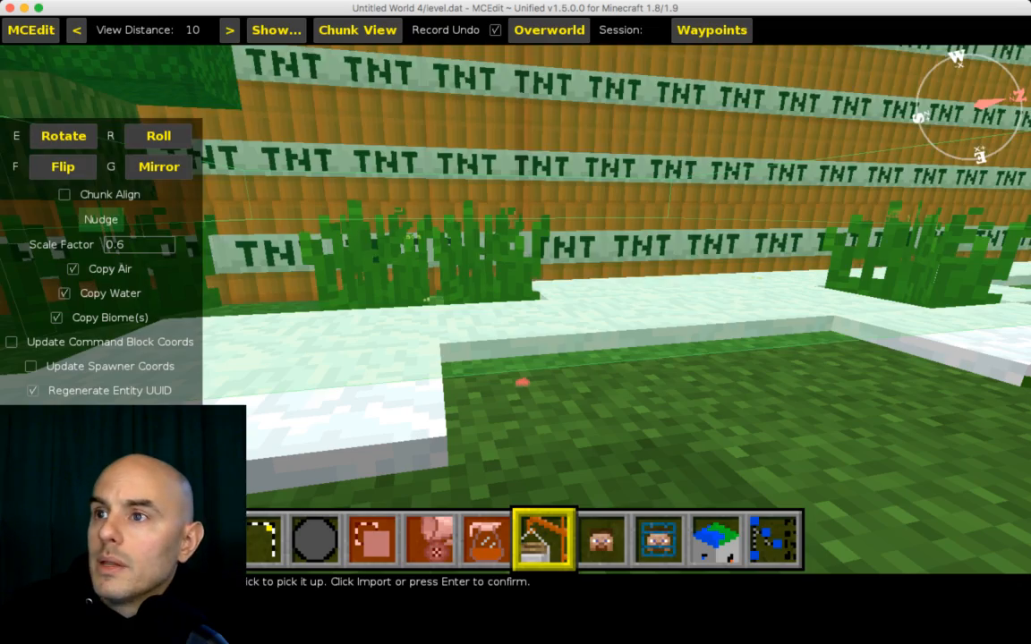
key("space")
key("shift")
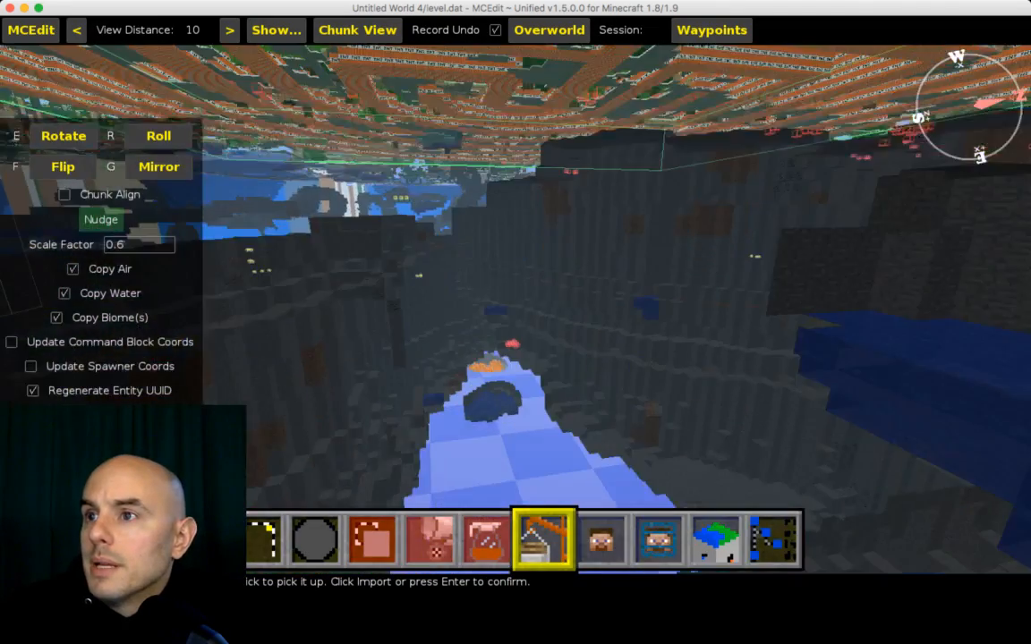
key("space")
key("space")
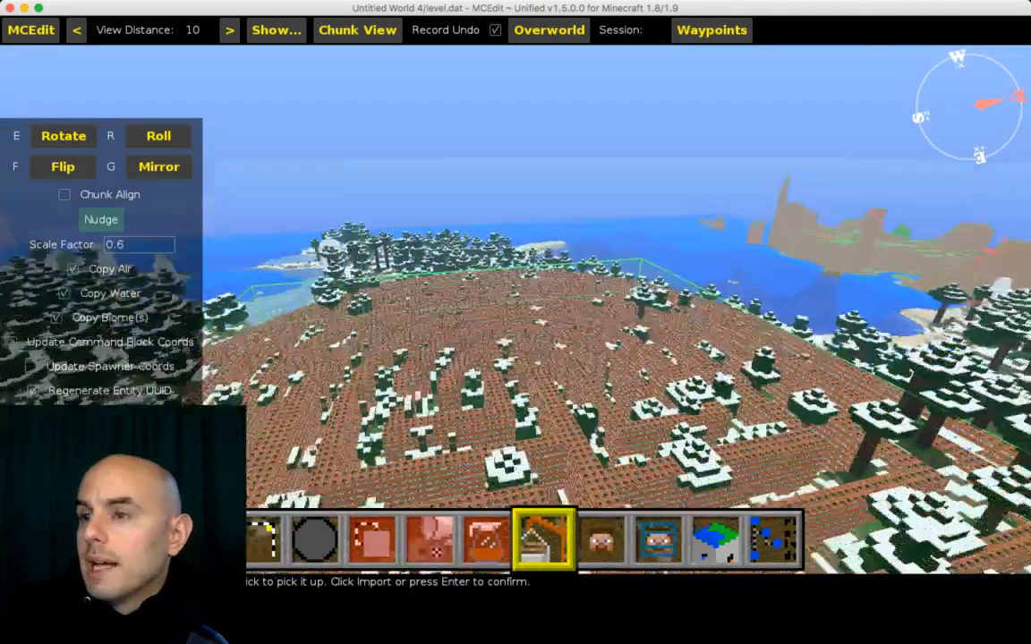
key("s")
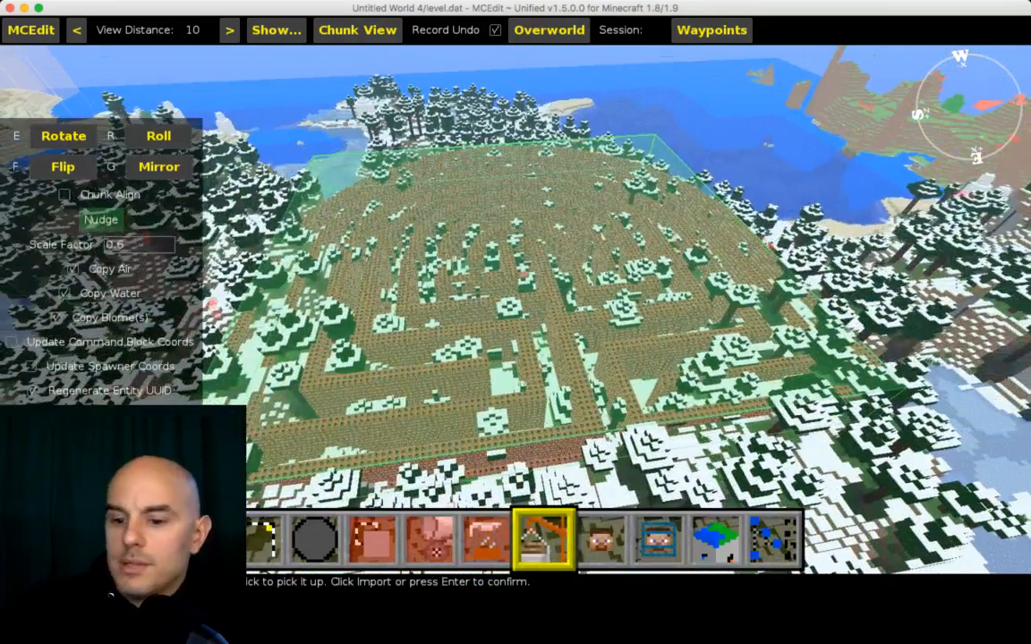
Step: Place the imported maze, fly low over it to inspect the result, and undo the placement
key("Return")
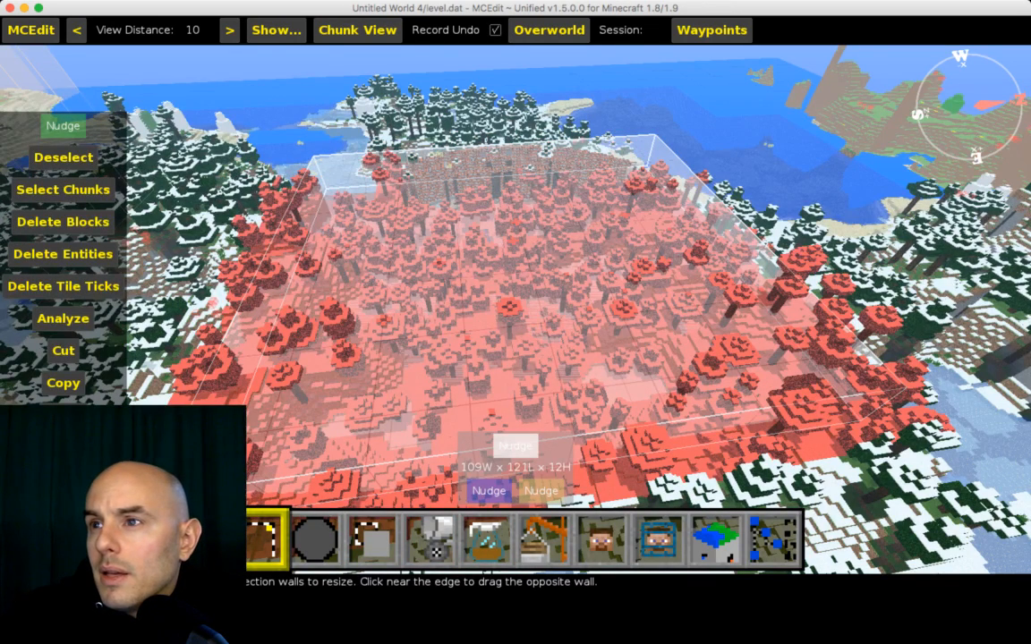
key("d")
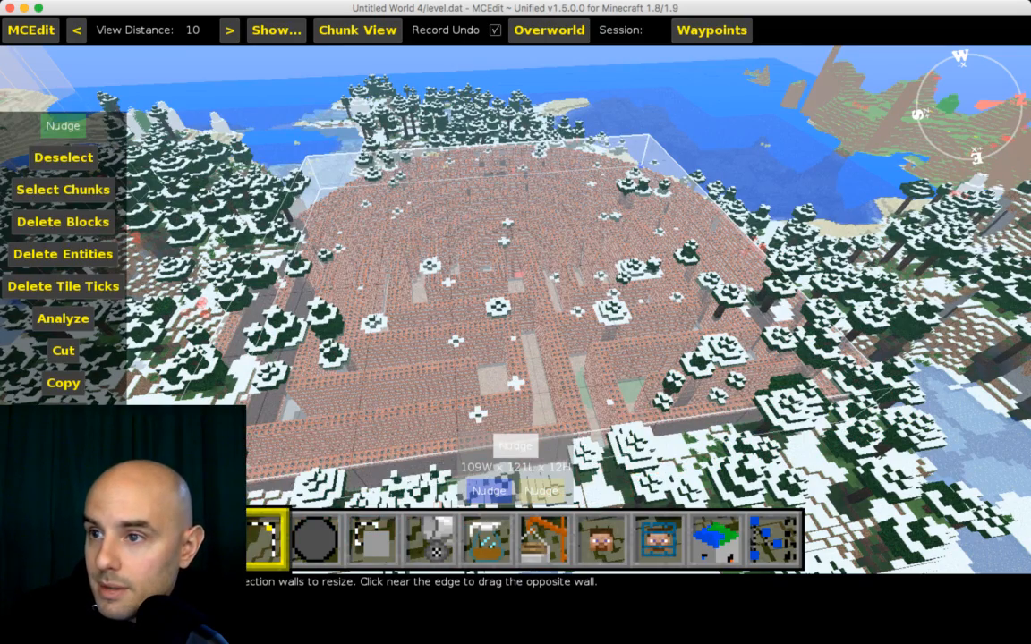
key("w")
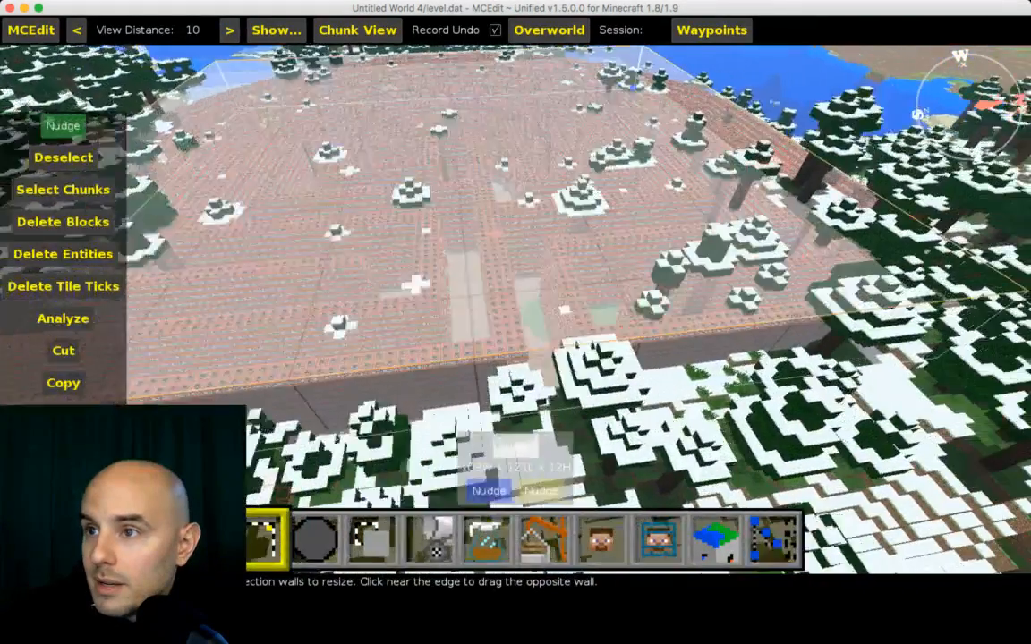
key("w")
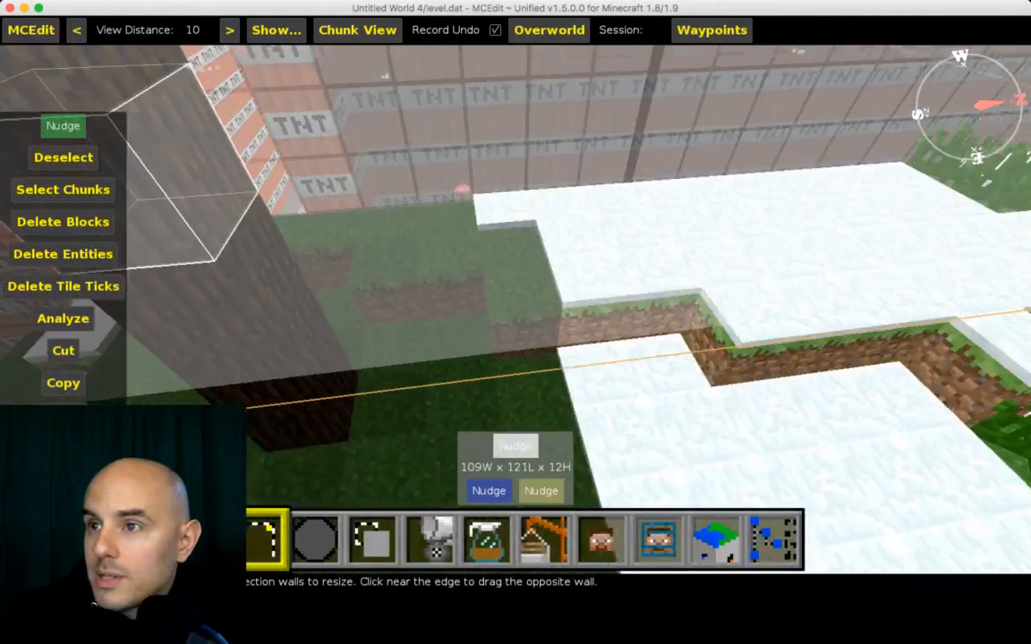
key("space")
key("shift")
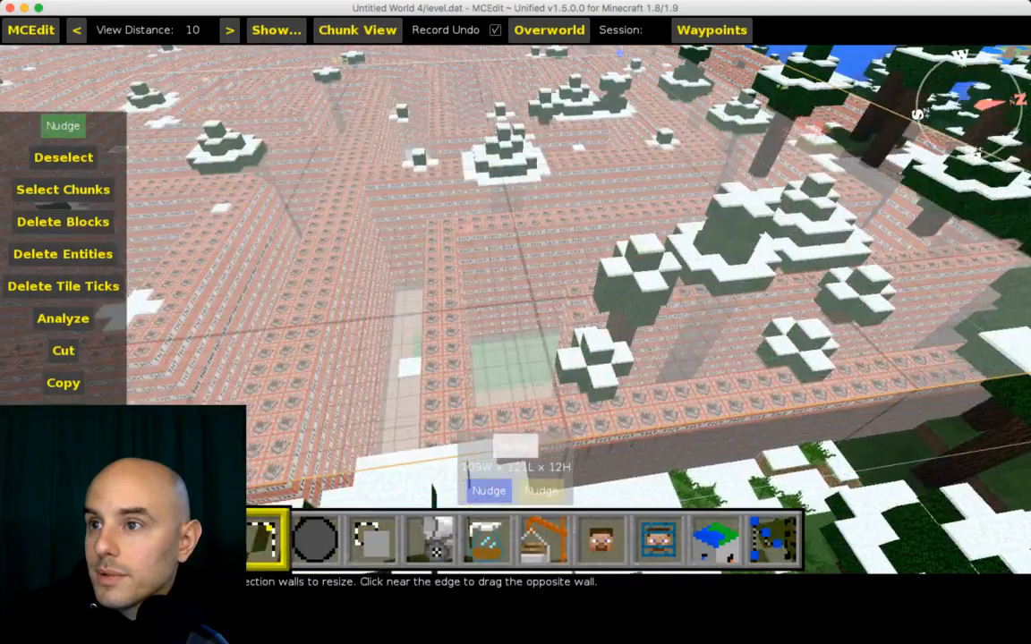
key("a")
key("w")
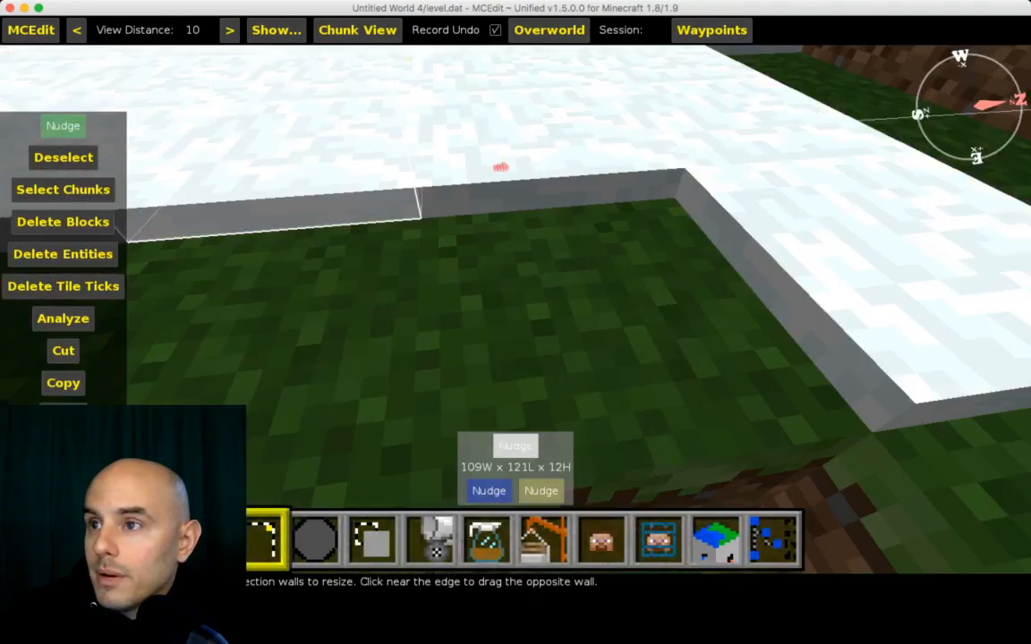
key("space")
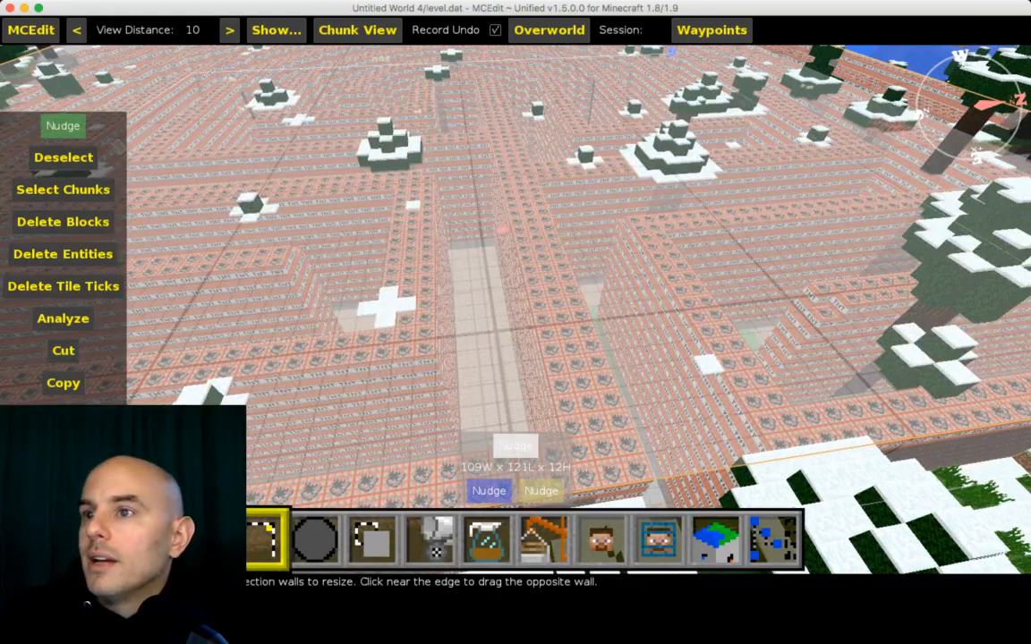
key("ctrl+z")
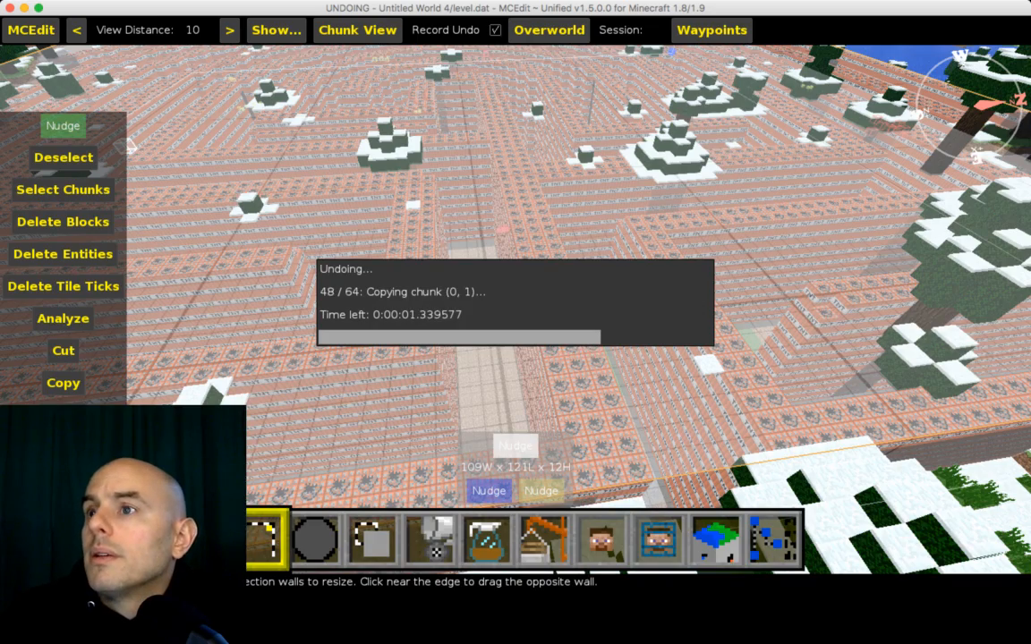
key("s")
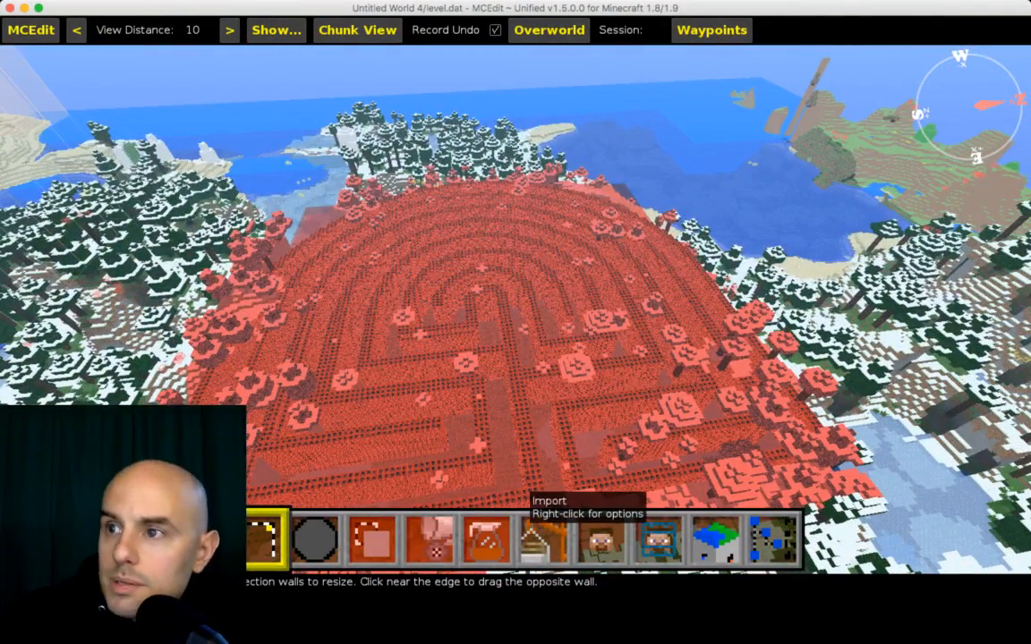
Step: Import tntmaze.schematic again, position it in the forest, and set its scale factor to 0.6
left_click(543, 537)
scroll(617, 299, "down", 3)
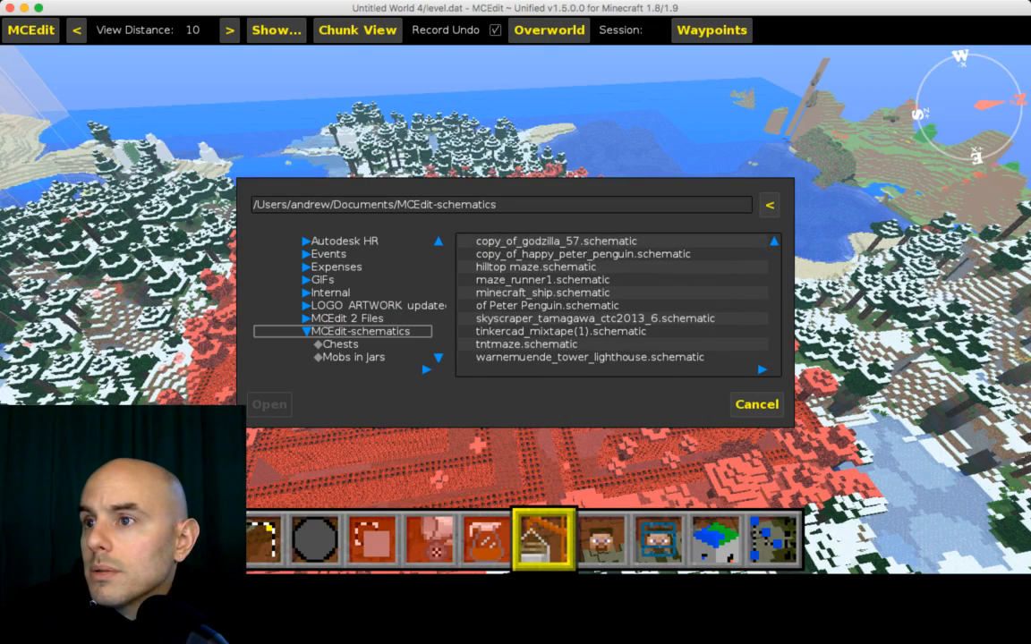
double_click(527, 344)
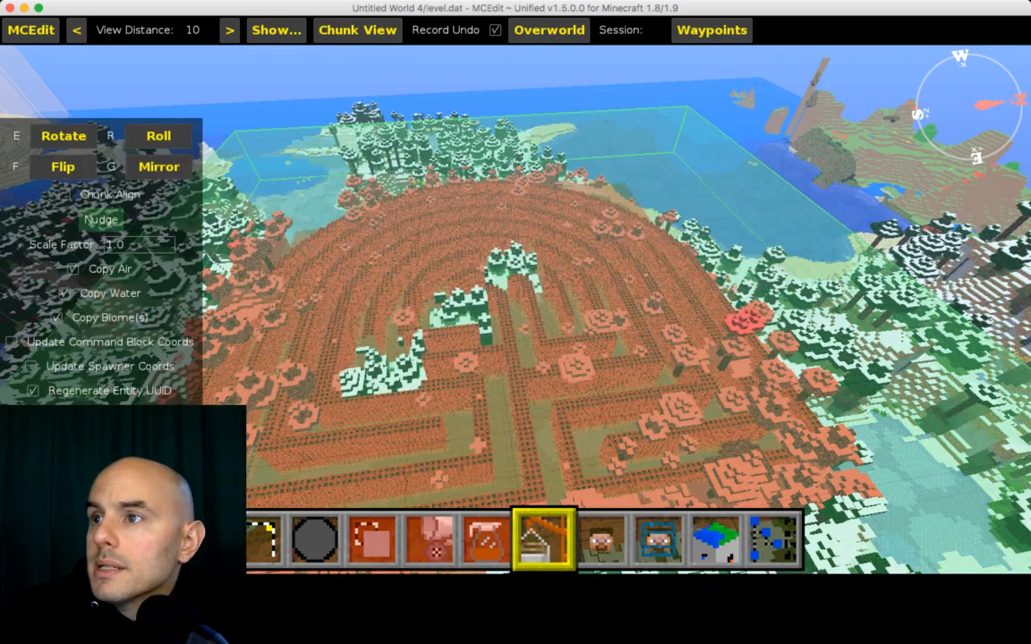
key("s")
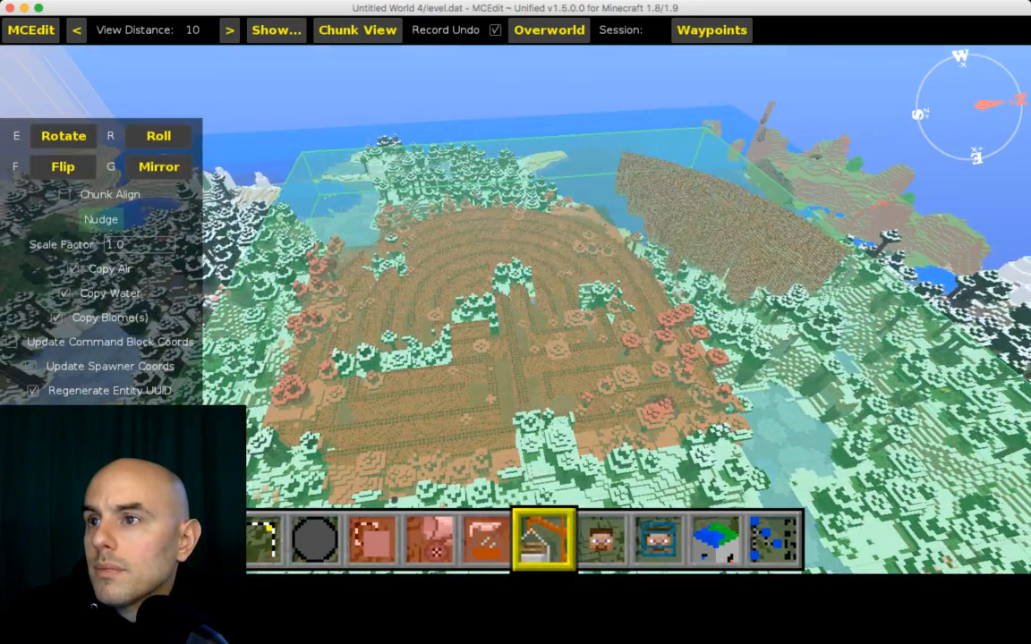
left_click(502, 282)
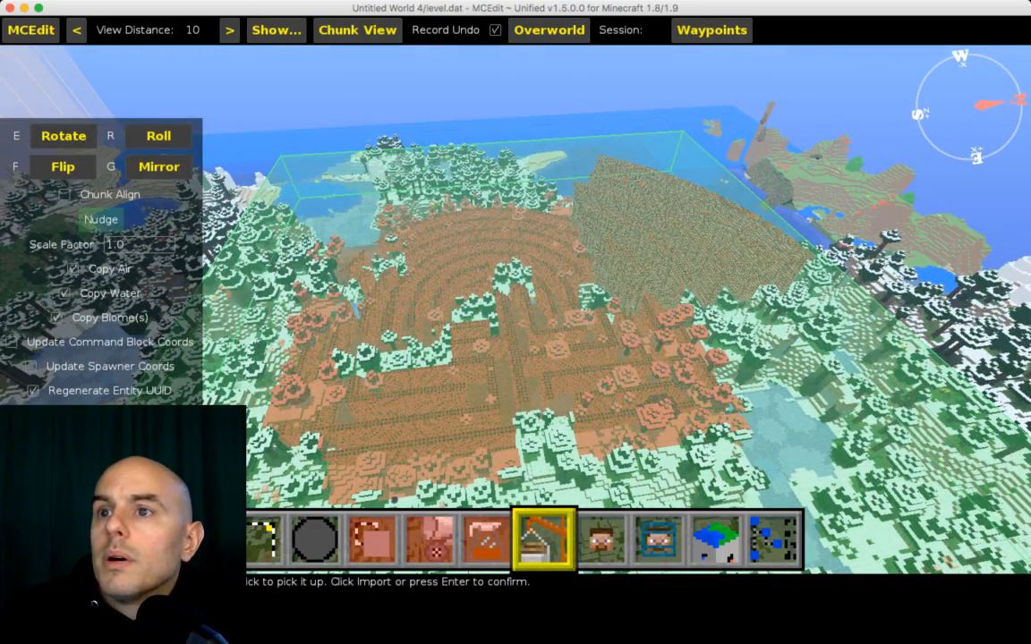
scroll(139, 245, "down", 5)
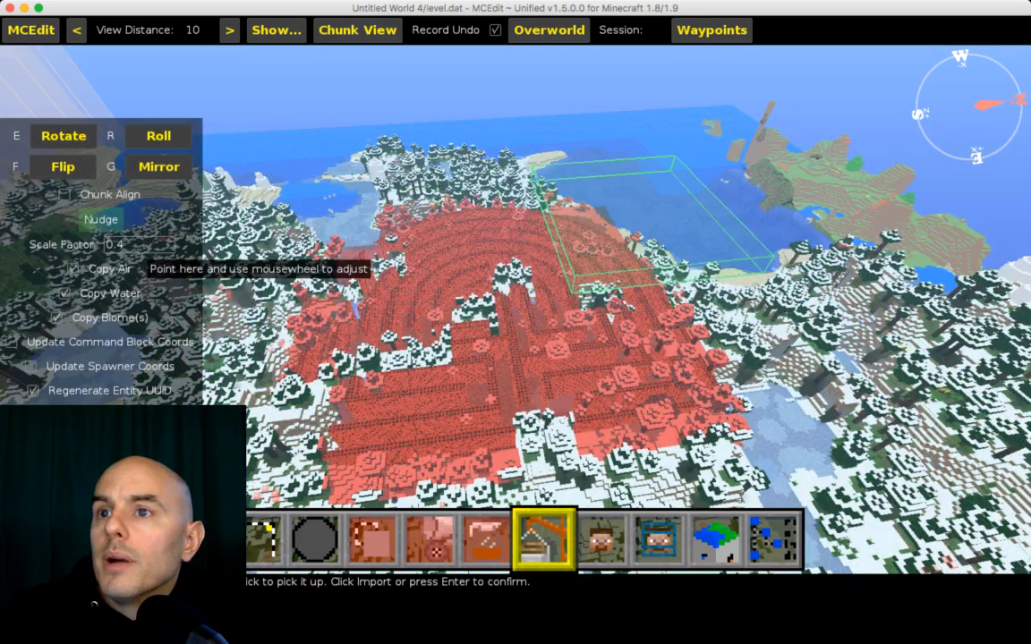
scroll(134, 244, "up", 2)
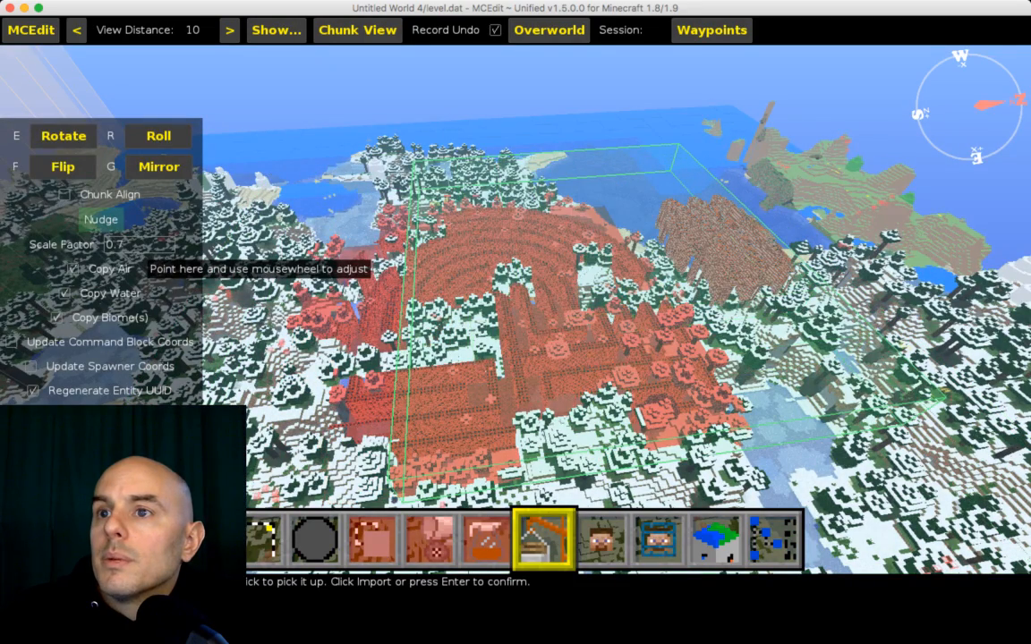
scroll(134, 245, "down", 1)
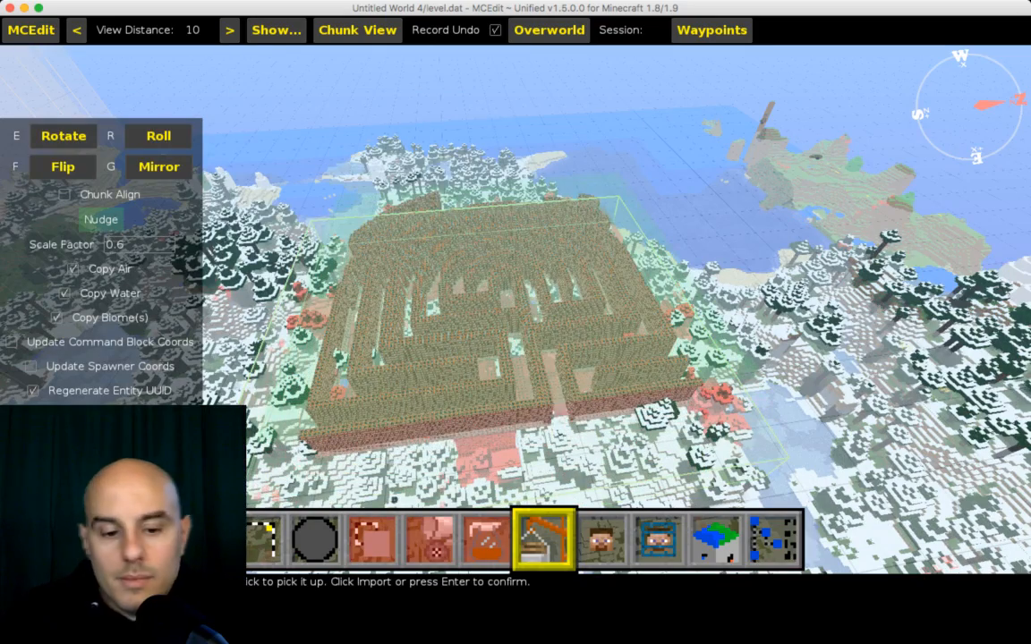
Step: Fly down into the repositioned maze to inspect its walls among the trees
key("w")
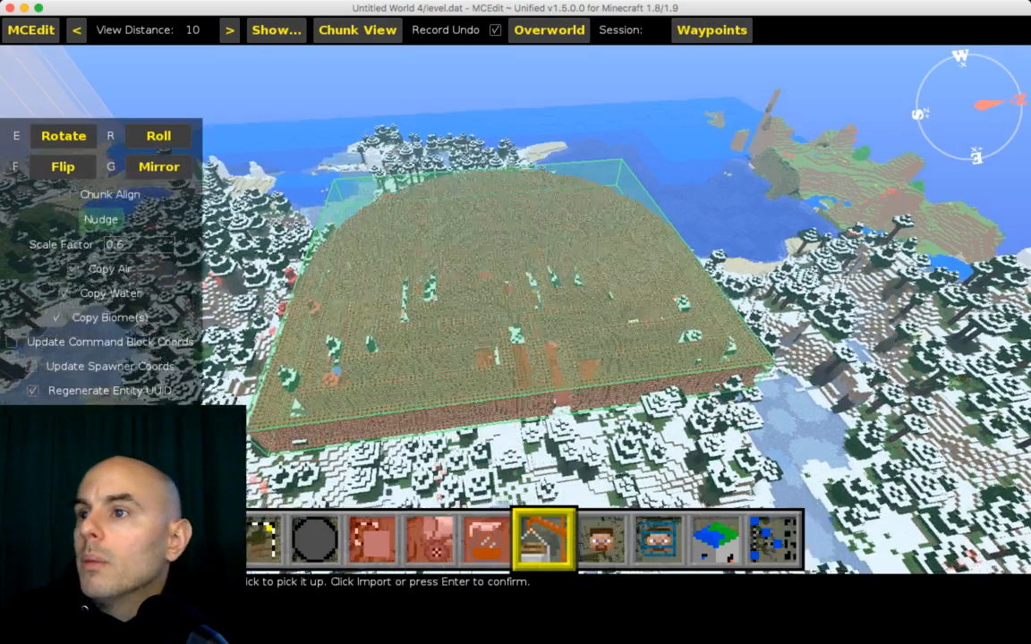
key("w")
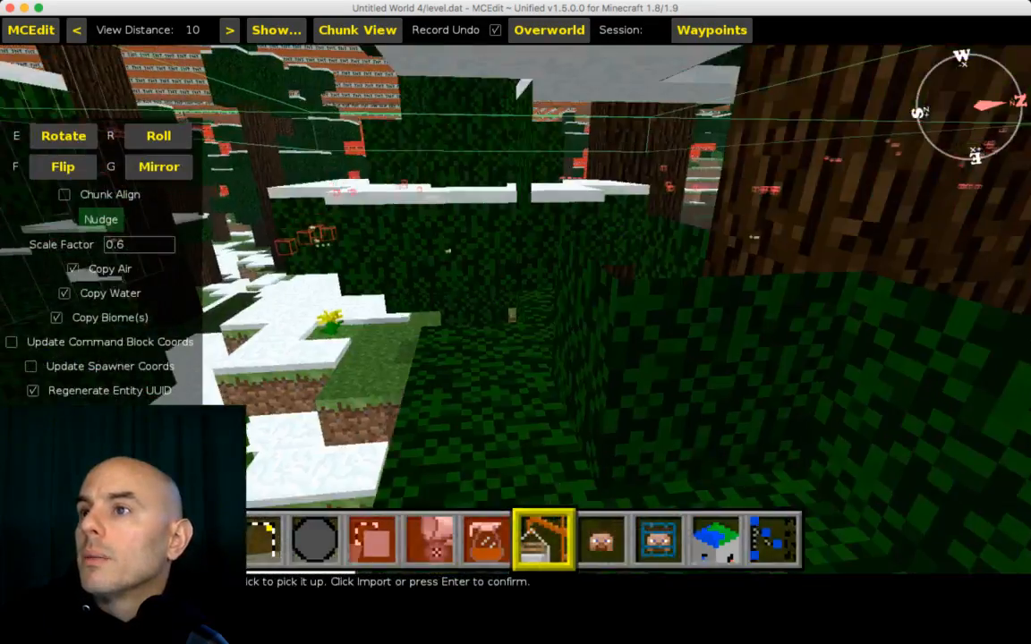
key("space")
key("shift")
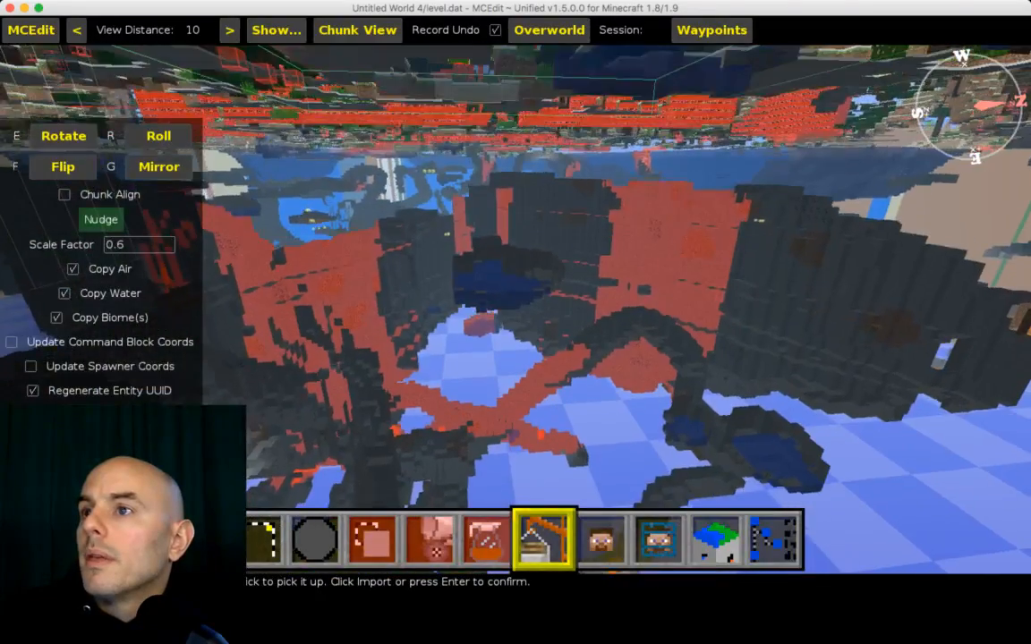
key("space")
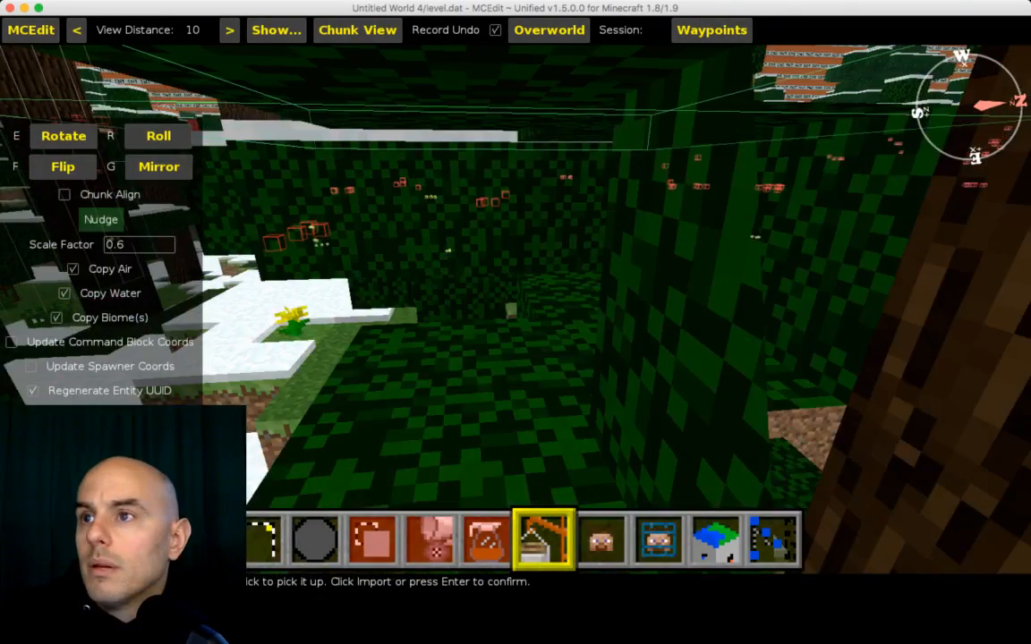
key("a")
key("space")
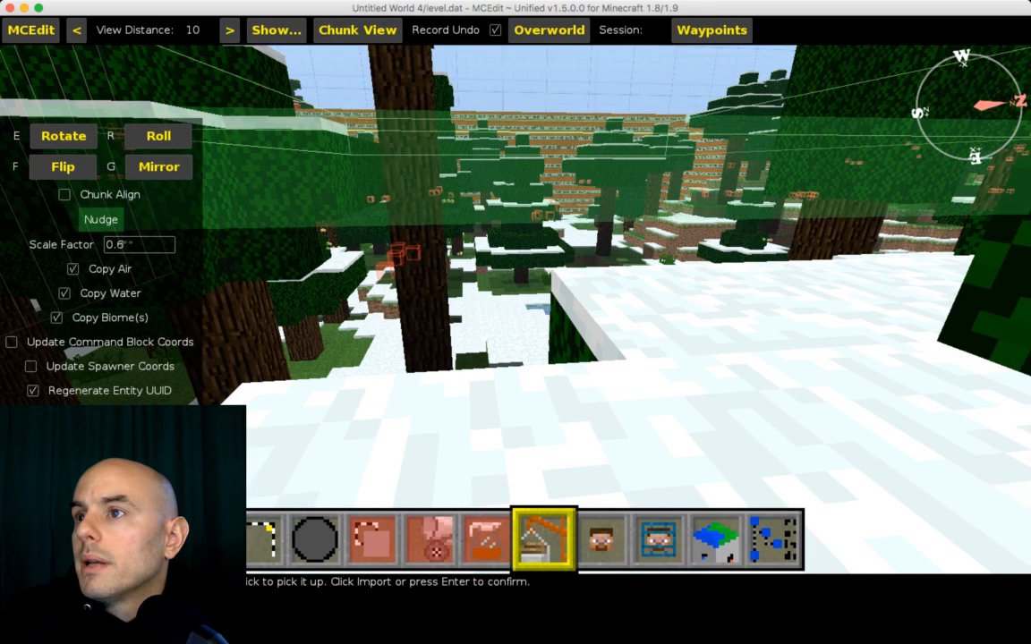
key("shift")
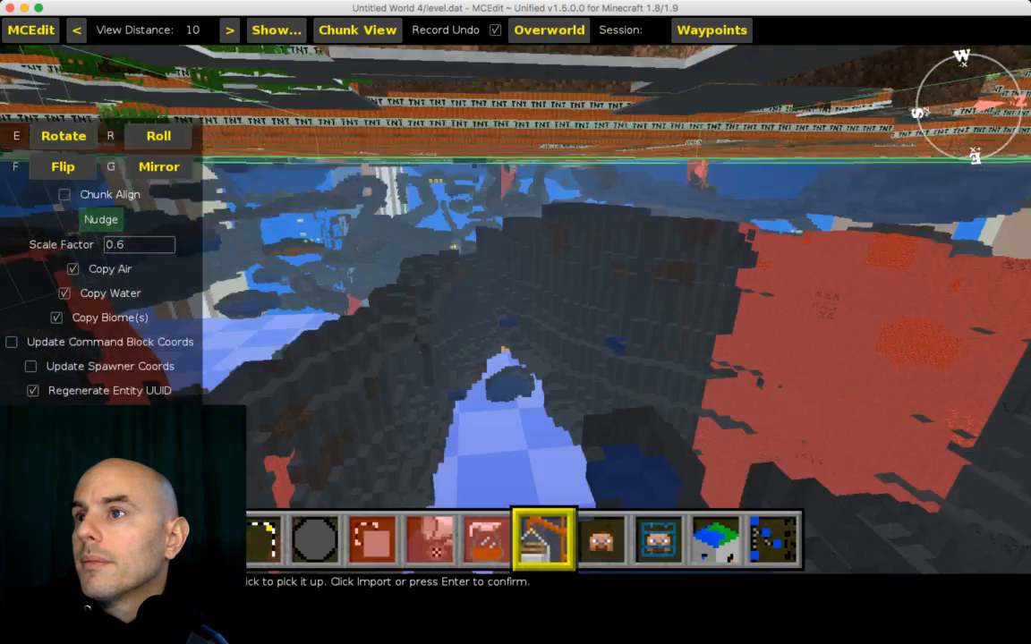
Step: Fly over and through the positioned maze to examine how its walls sit among the forest trees
key("space")
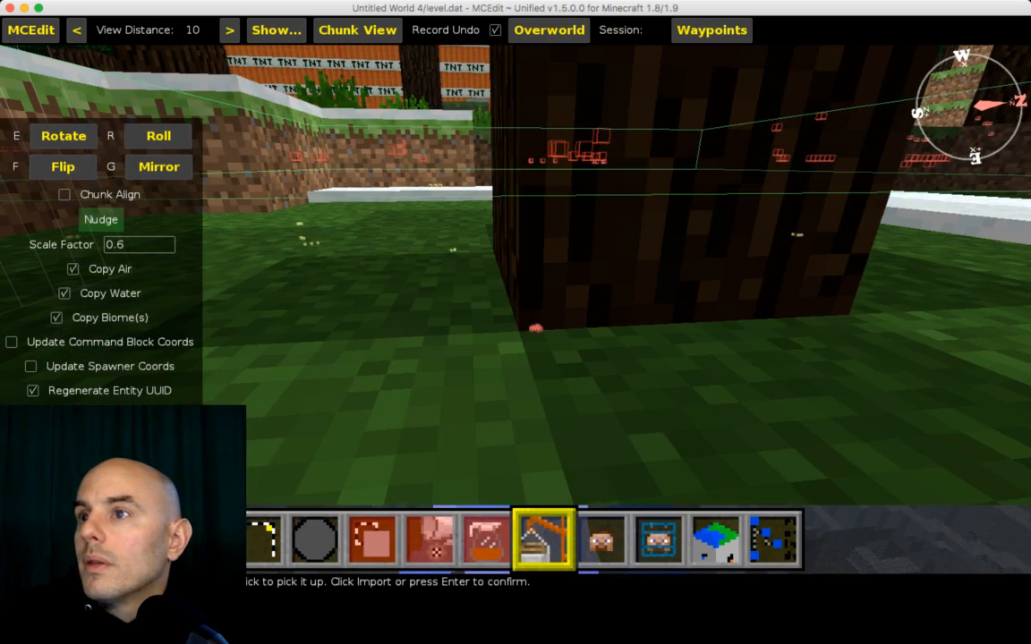
key("space")
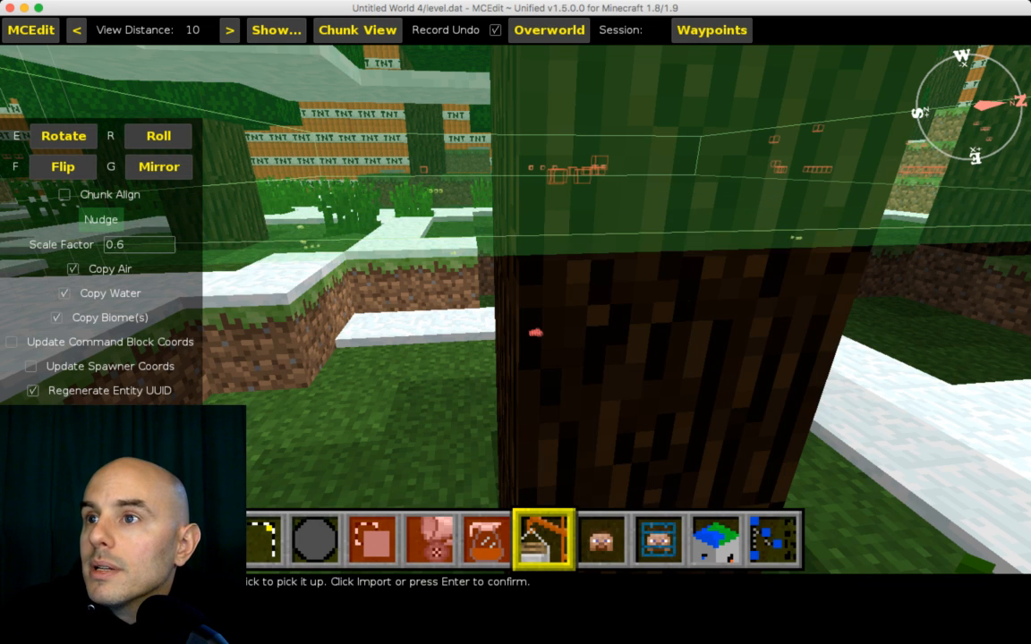
key("s")
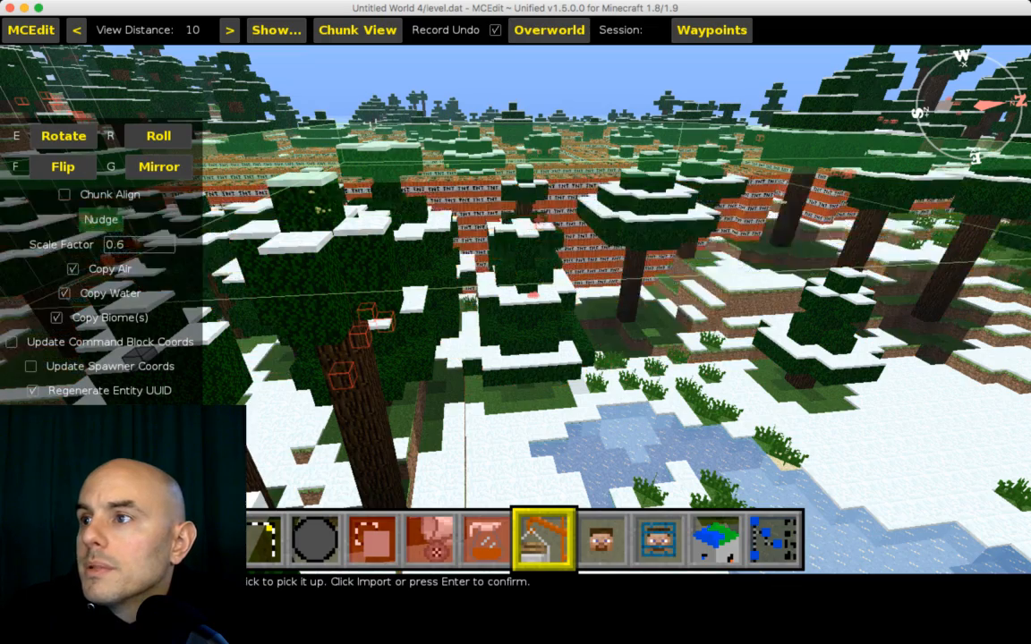
key("d")
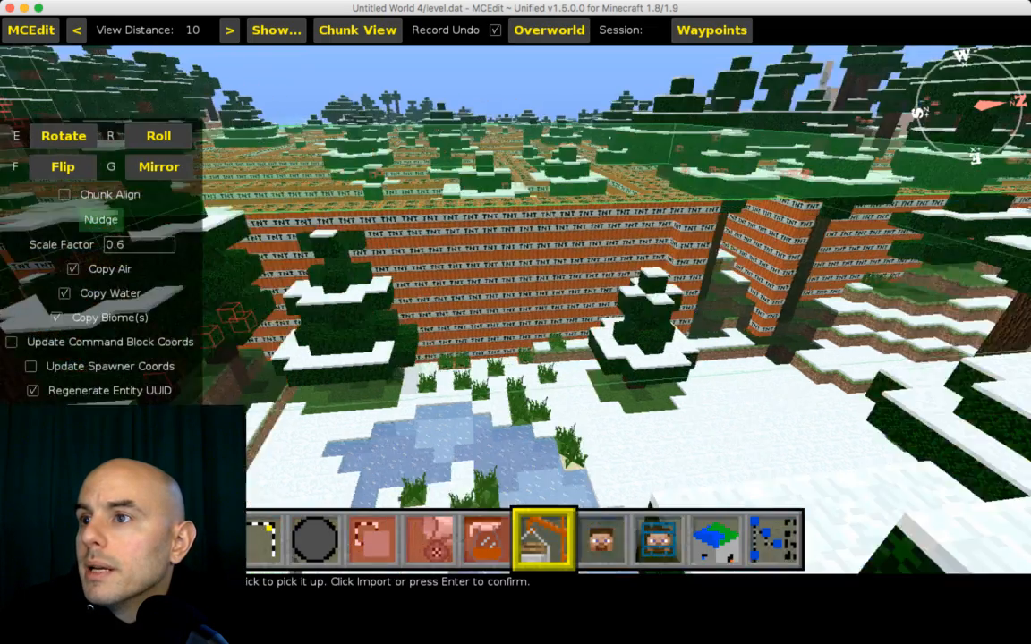
key("w")
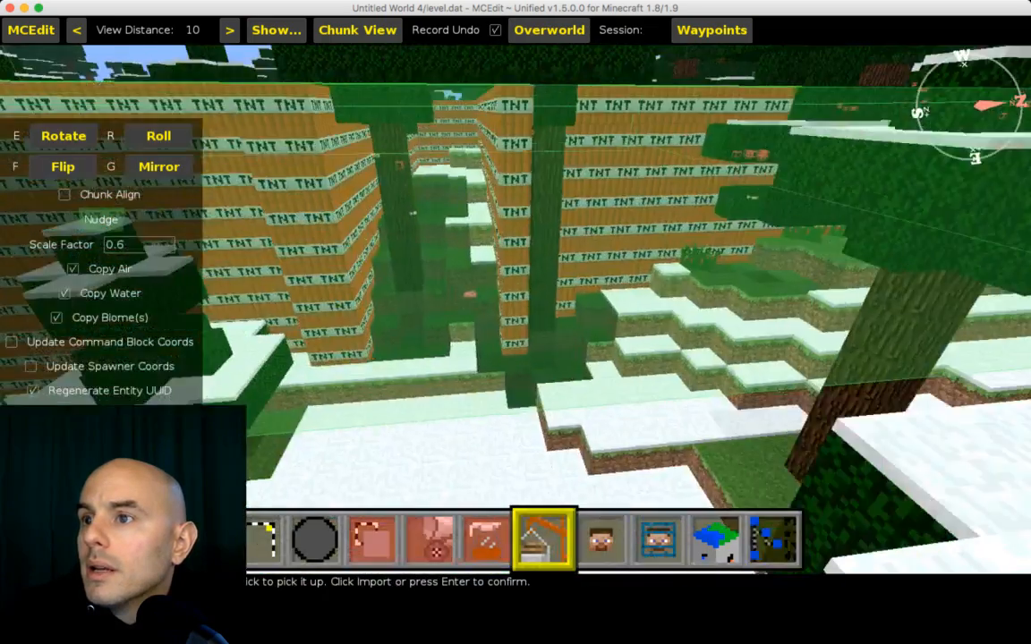
key("w")
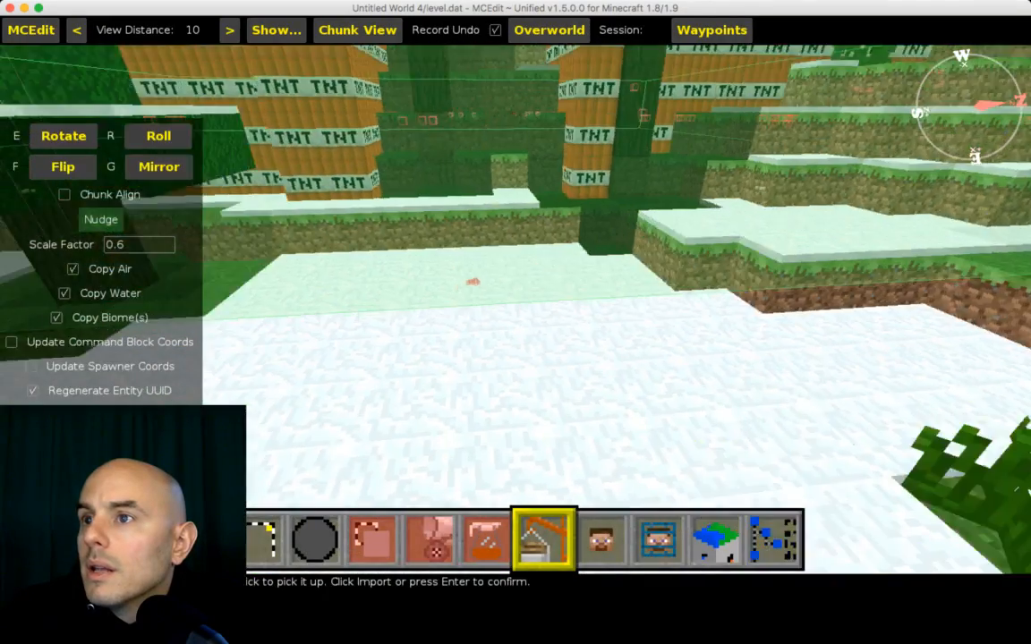
key("s")
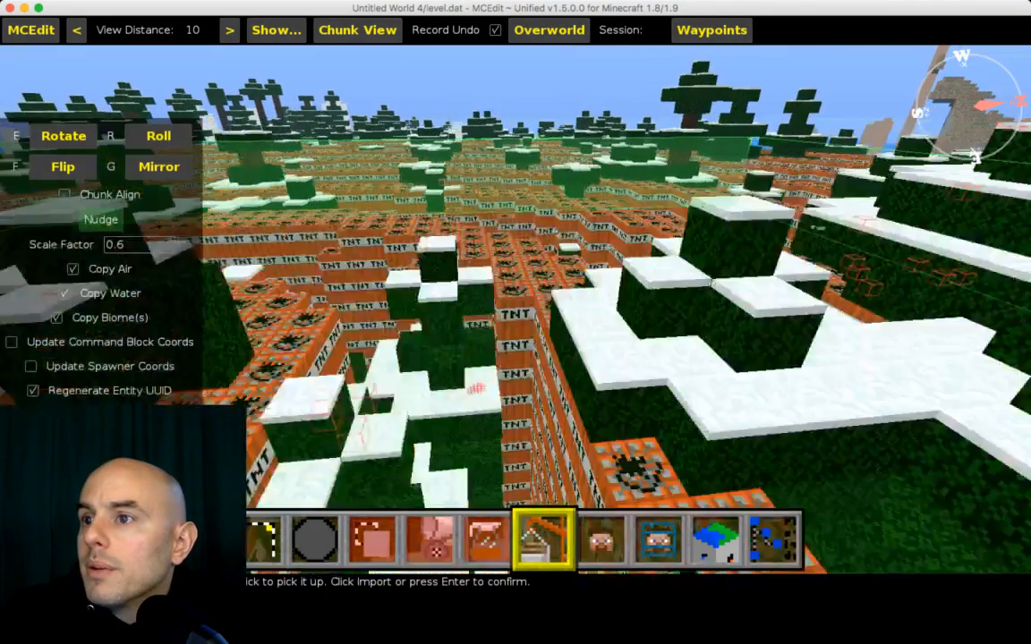
key("a")
key("a")
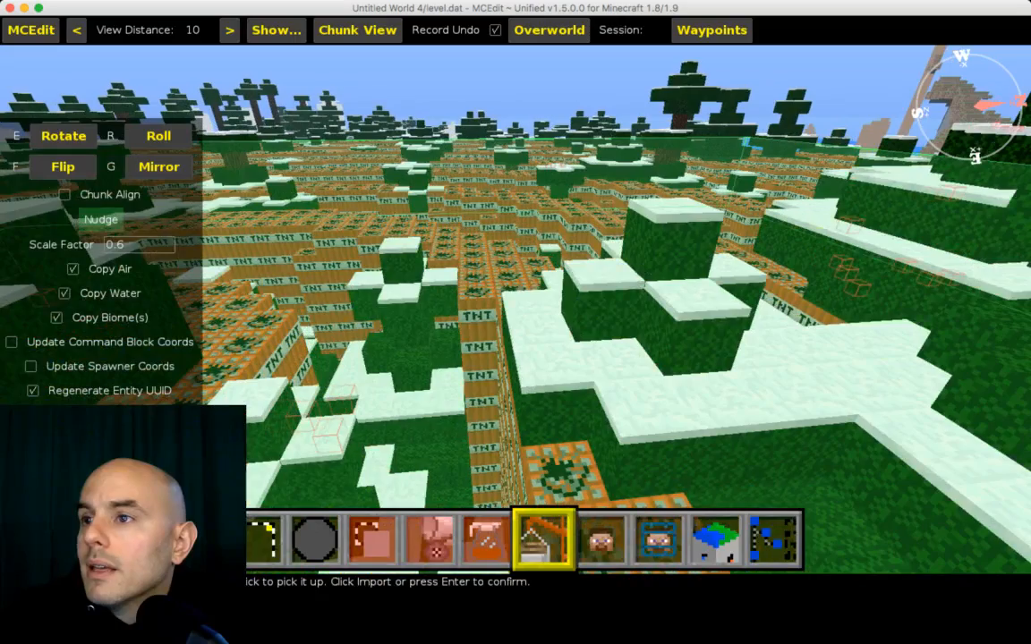
key("w")
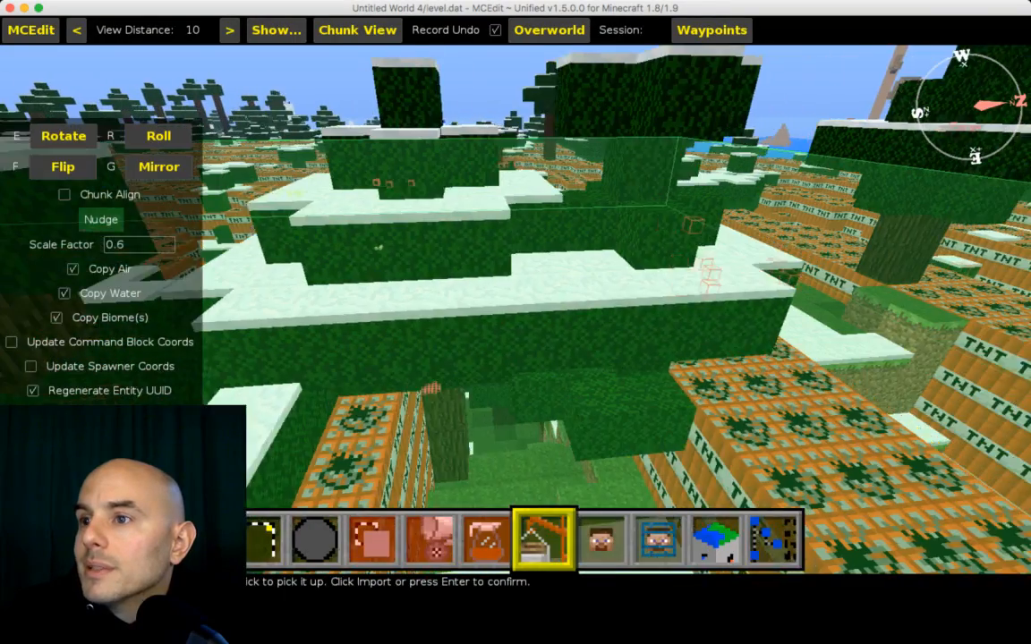
key("d")
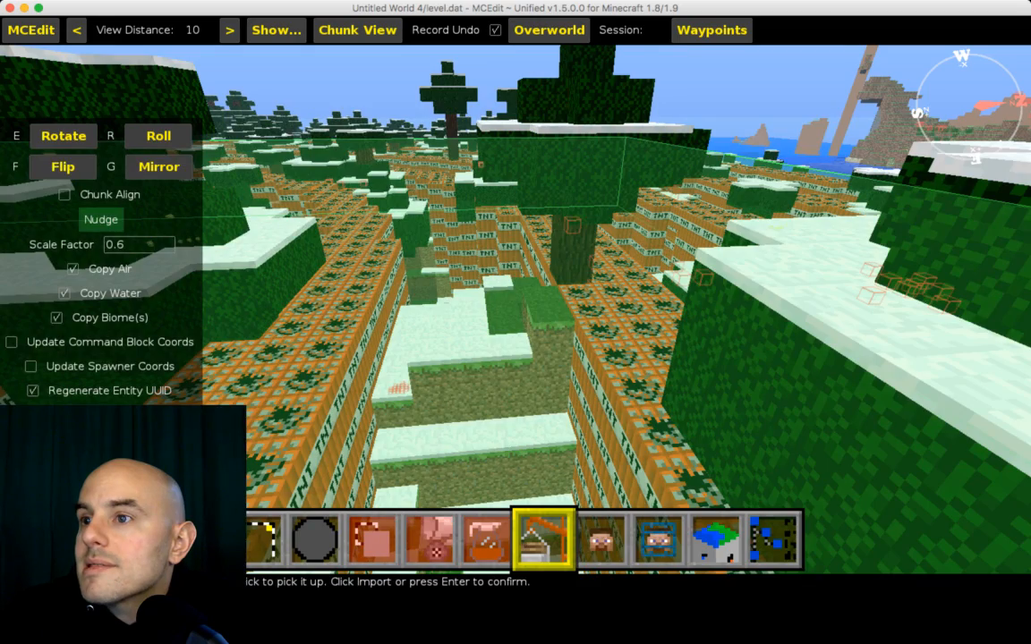
key("s")
key("s")
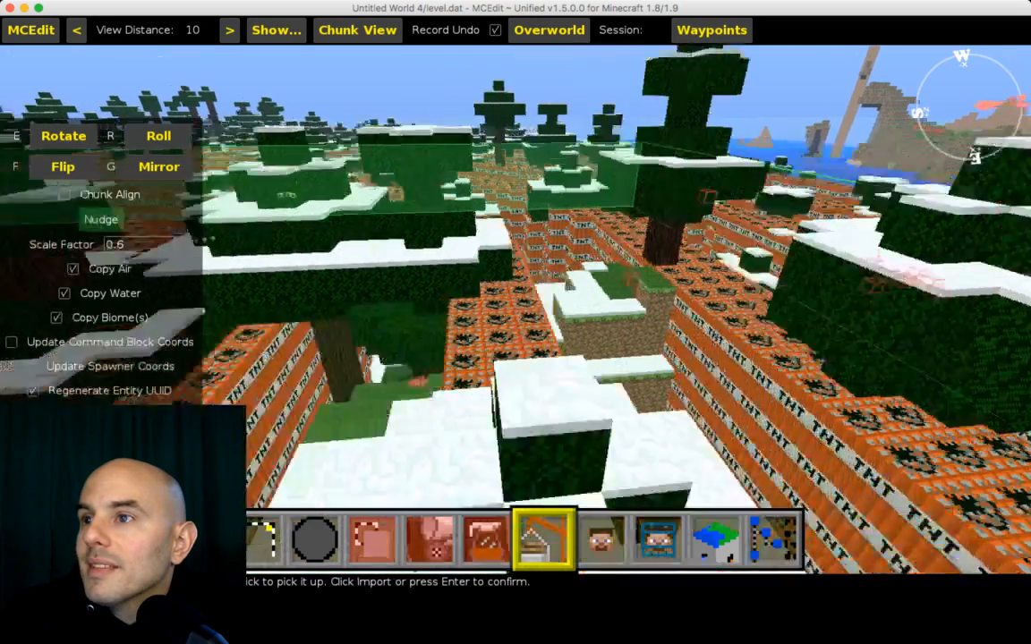
key("s")
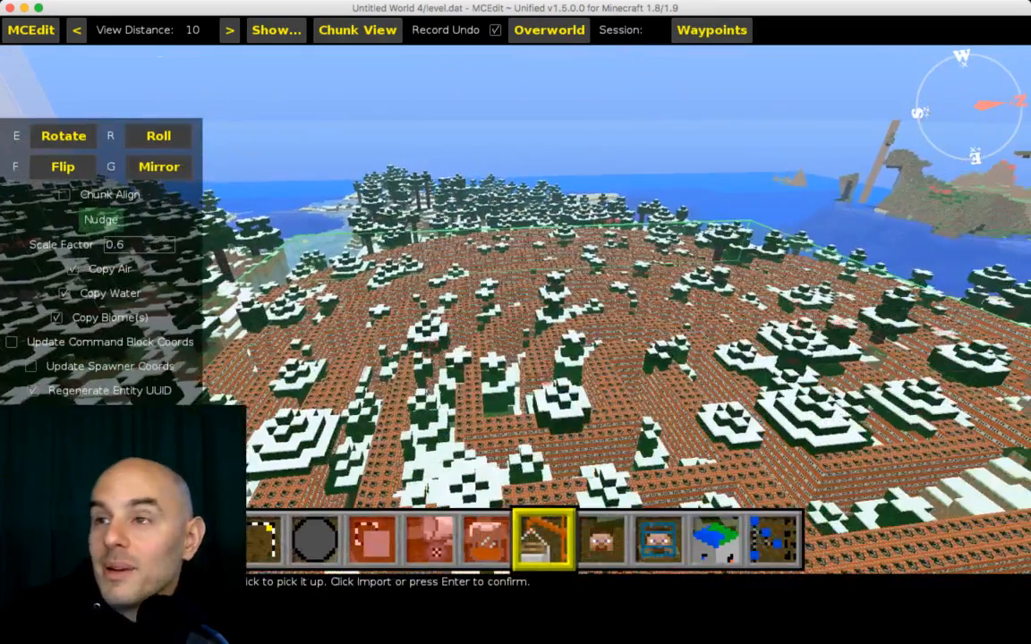
Step: Confirm the maze placement and save the edited world before closing it
key("Return")
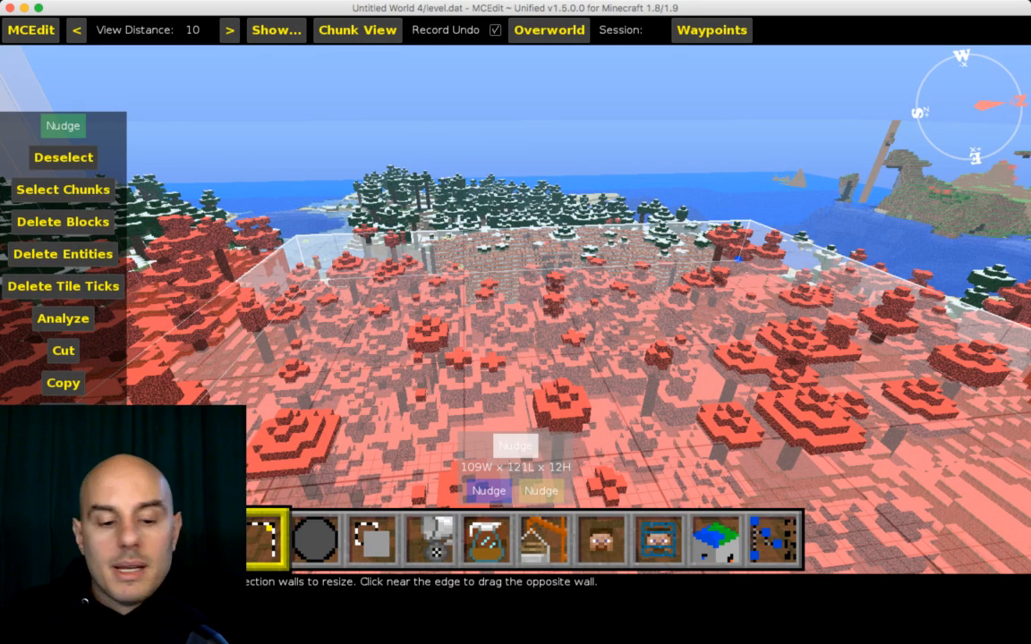
key("ctrl+s")
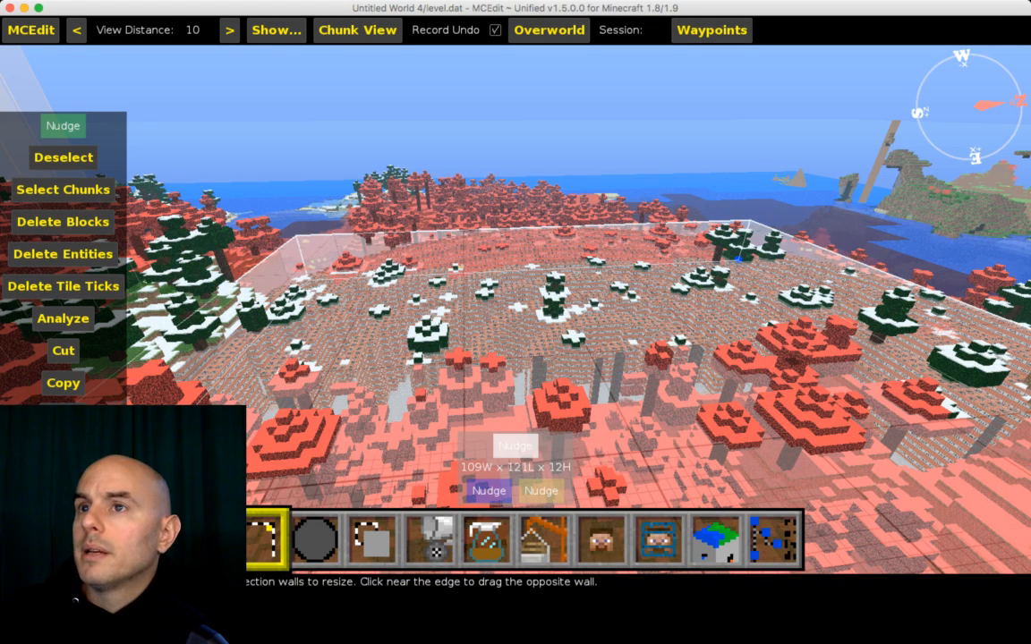
key("ctrl+w")
Step: Switch to Minecraft and load the edited world
key("super+Tab")
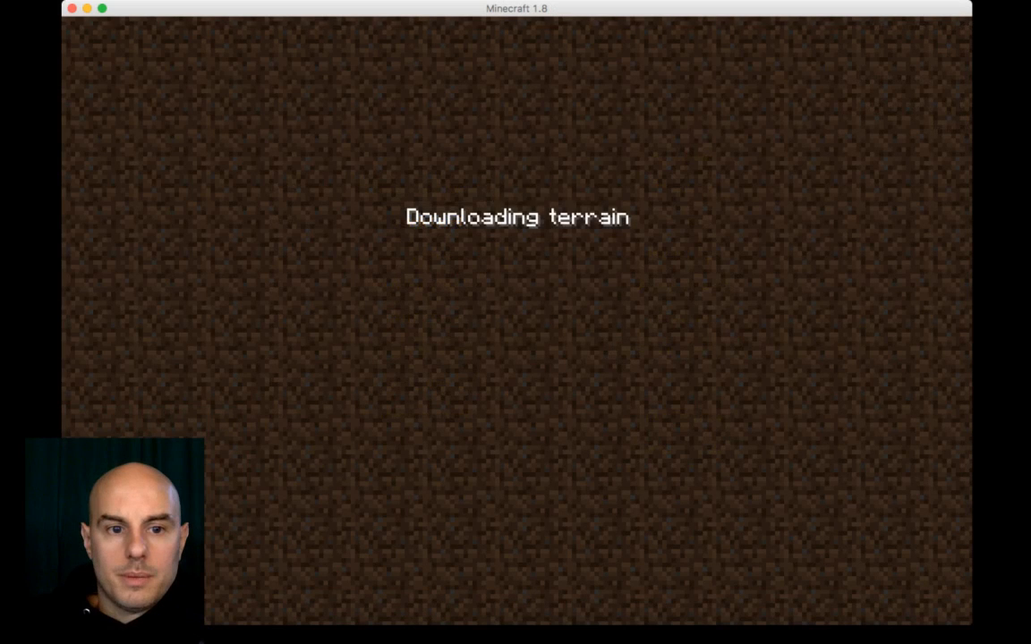
key("super+Tab")
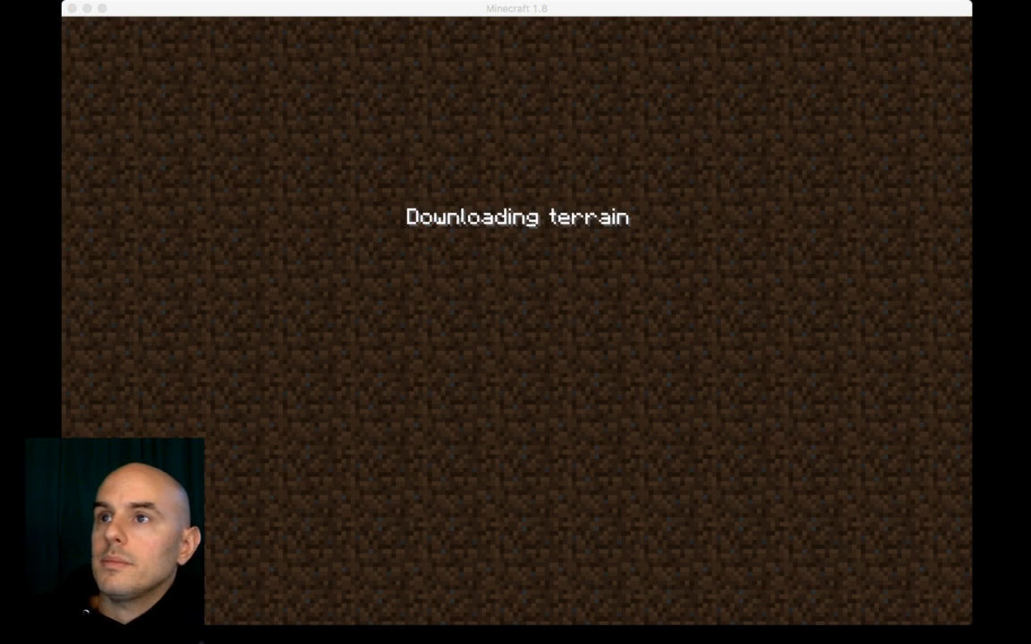
key("super+Tab")
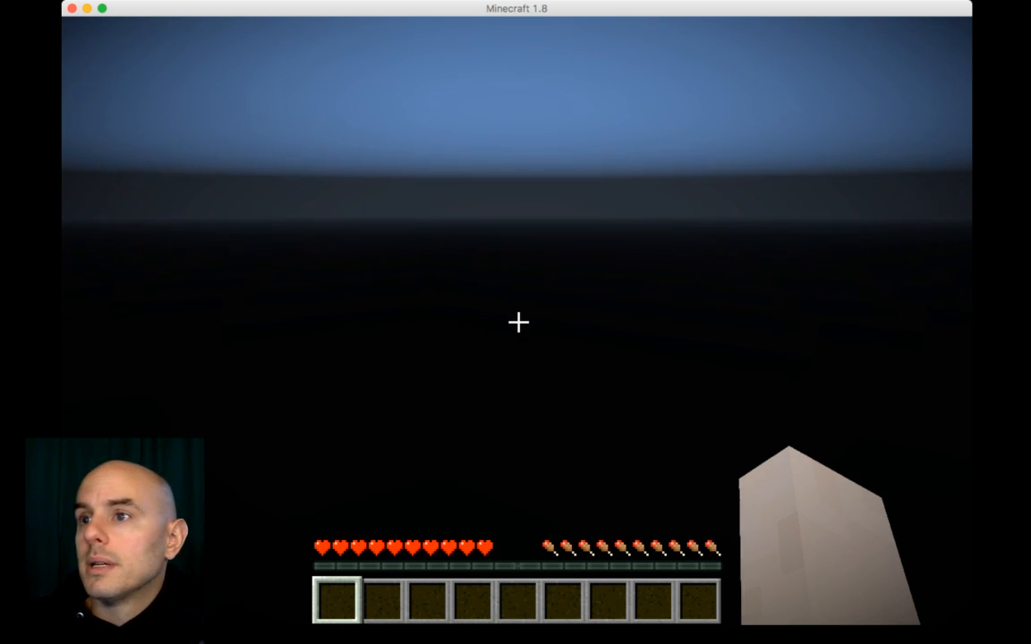
Step: Walk around the corridor inside the imported TNT maze
scroll(518, 323, "down", 6)
scroll(518, 322, "up", 1)
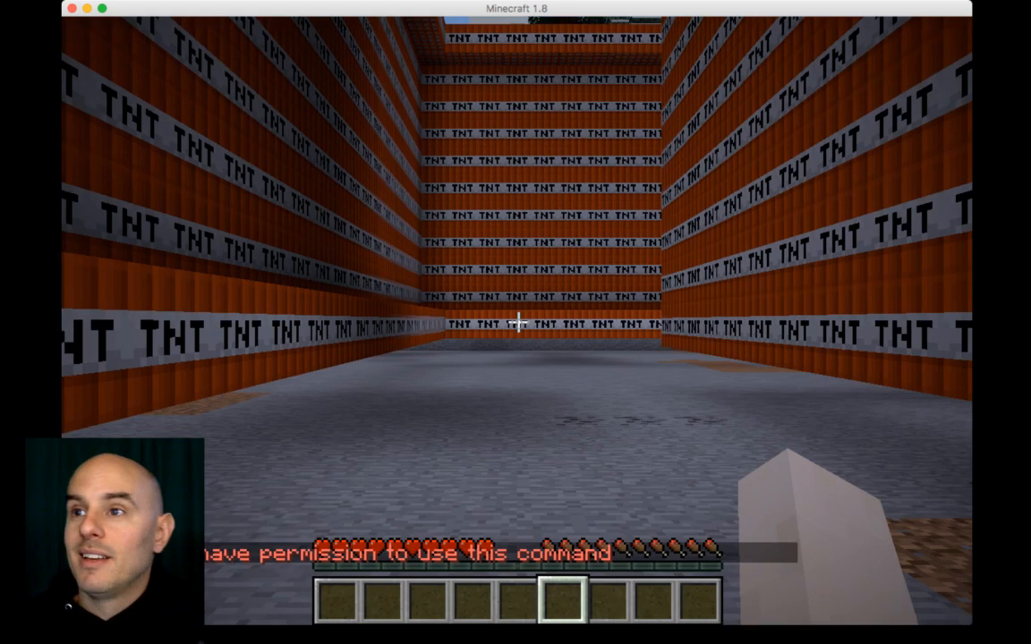
key("d")
key("d")
key("space")
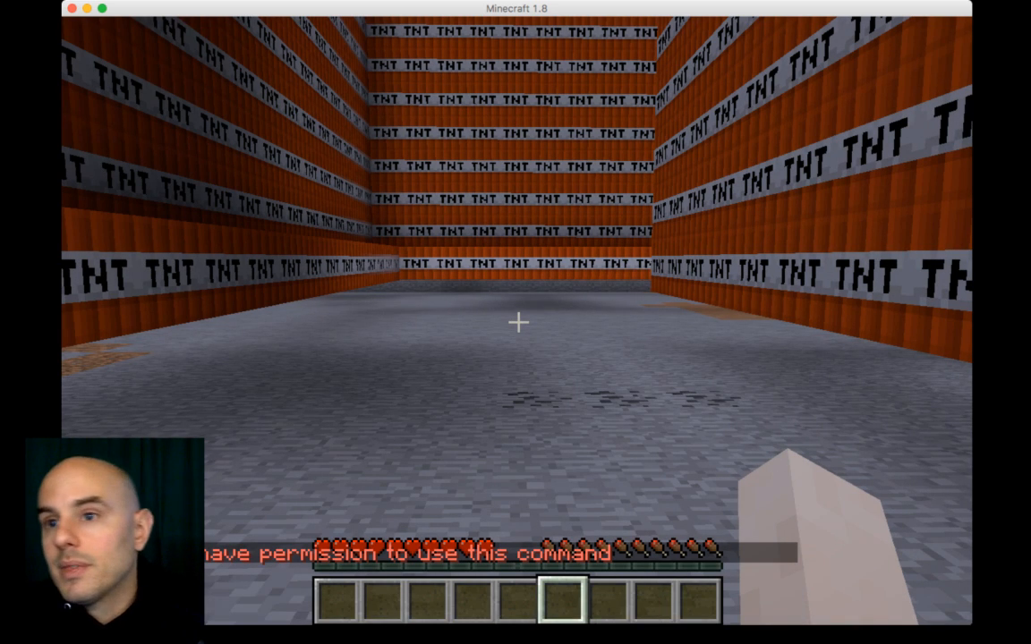
Step: Open the world to LAN with the default settings
key("Escape")
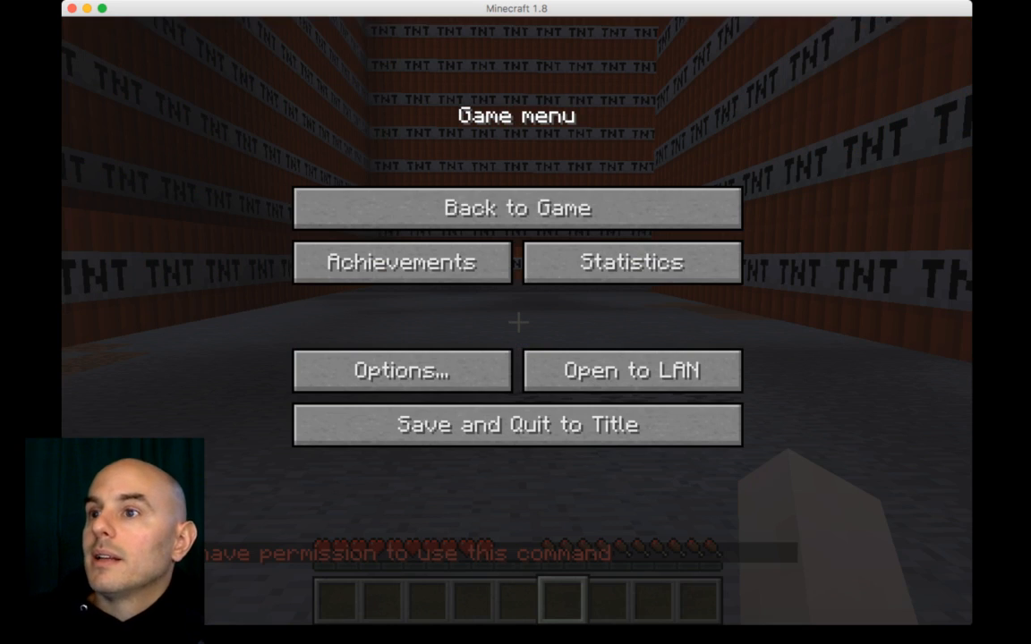
left_click(633, 372)
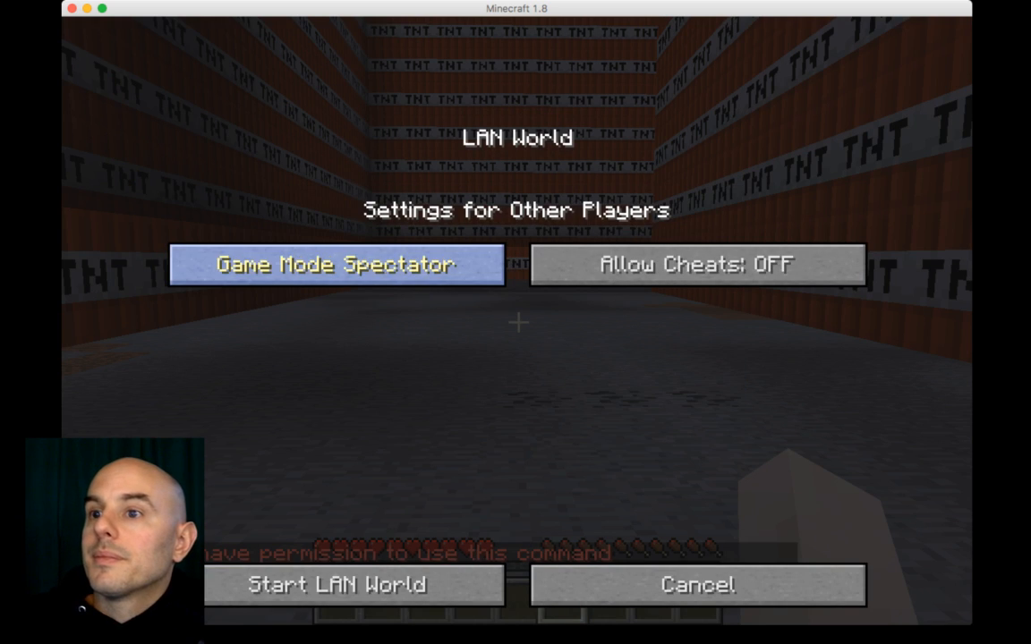
left_click(354, 584)
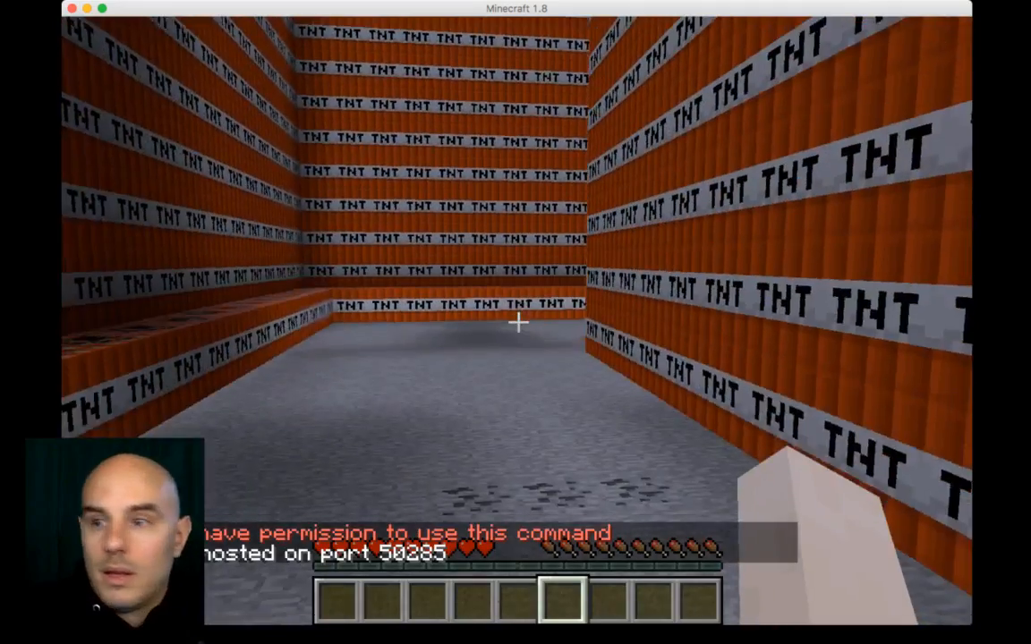
Step: Walk forward along the maze corridor between the TNT walls
key("t")
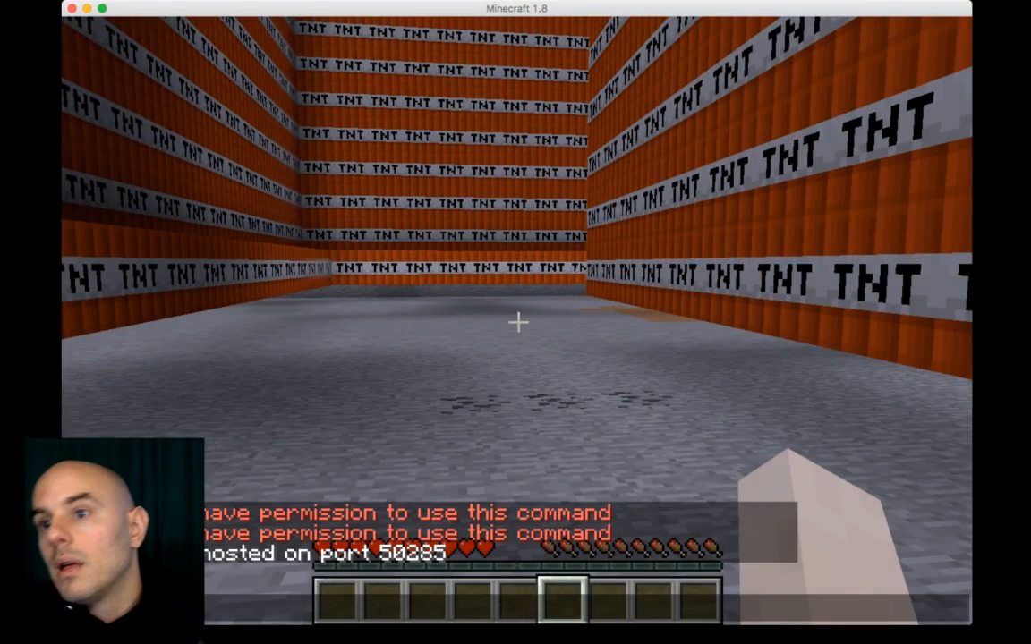
key("Escape")
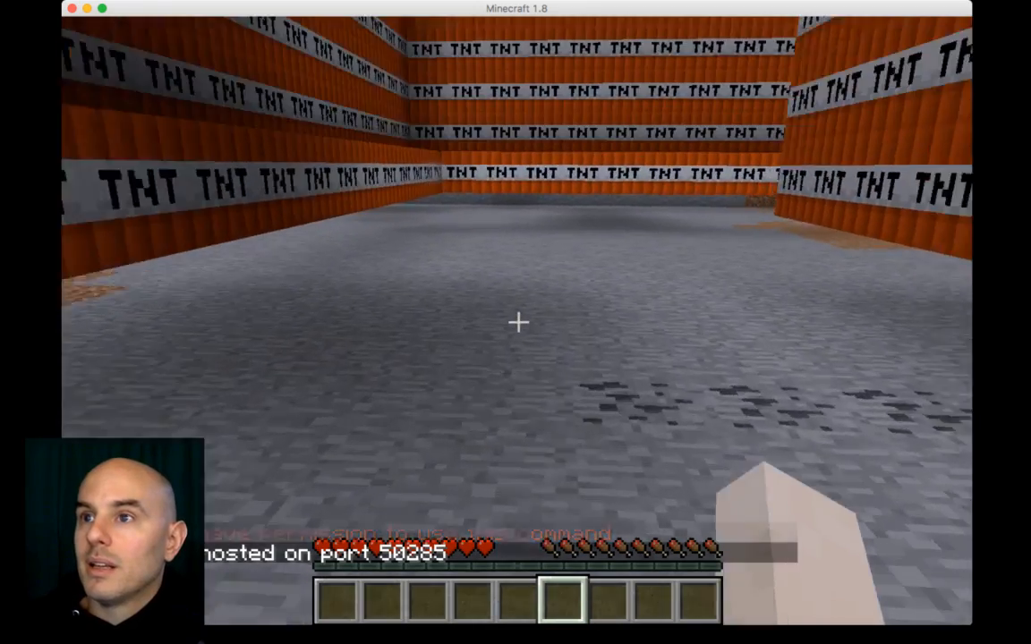
key("w")
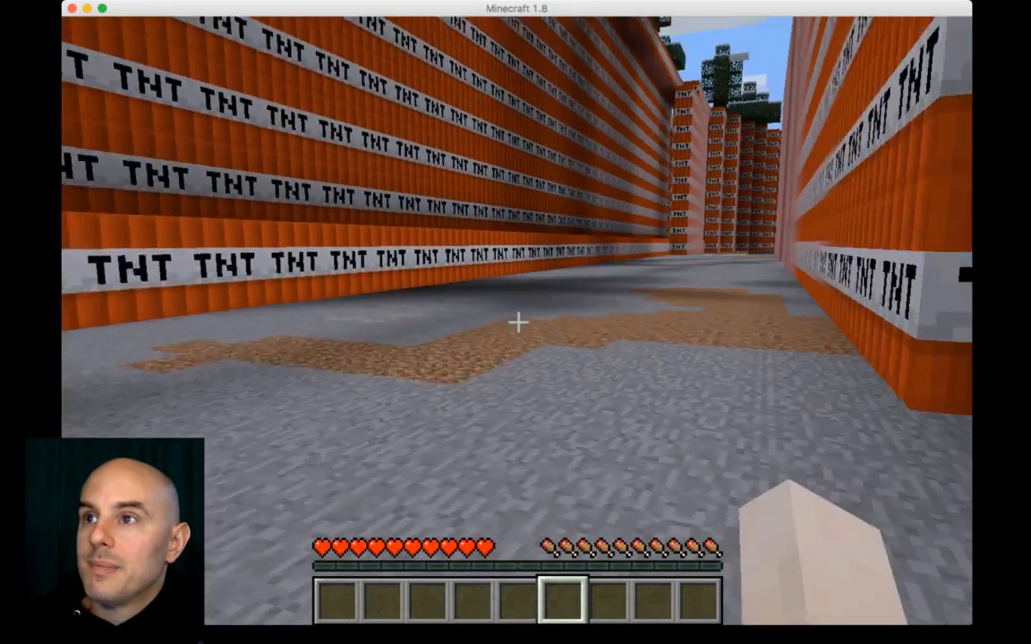
key("w")
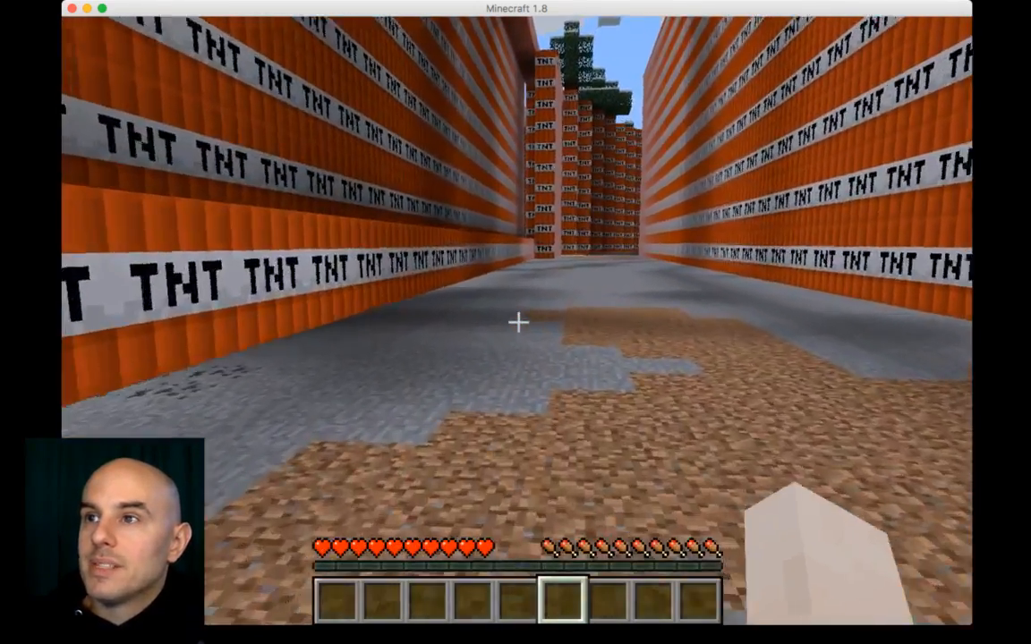
key("w")
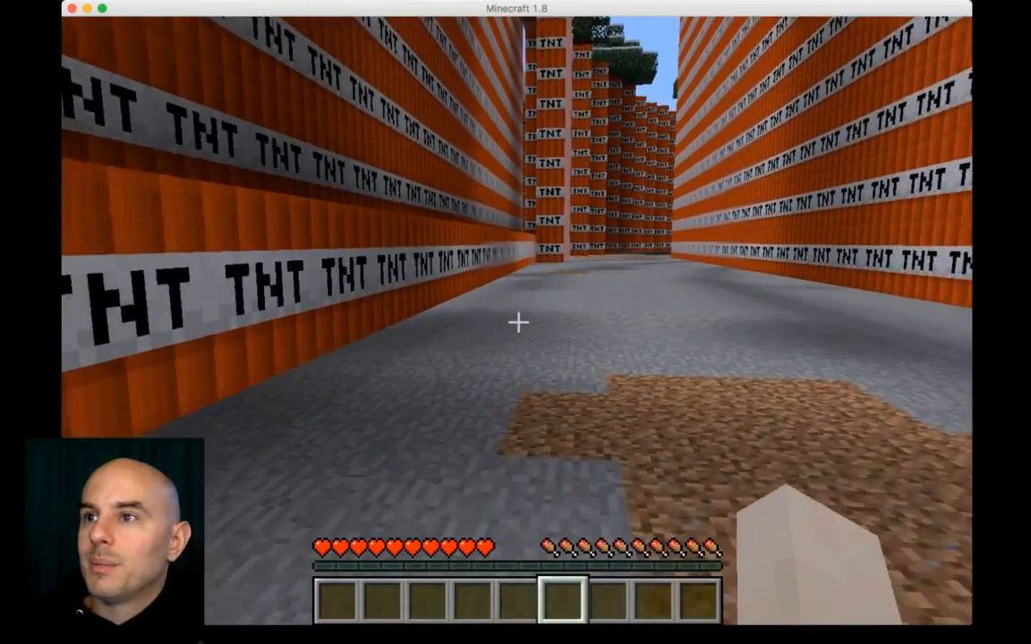
key("w")
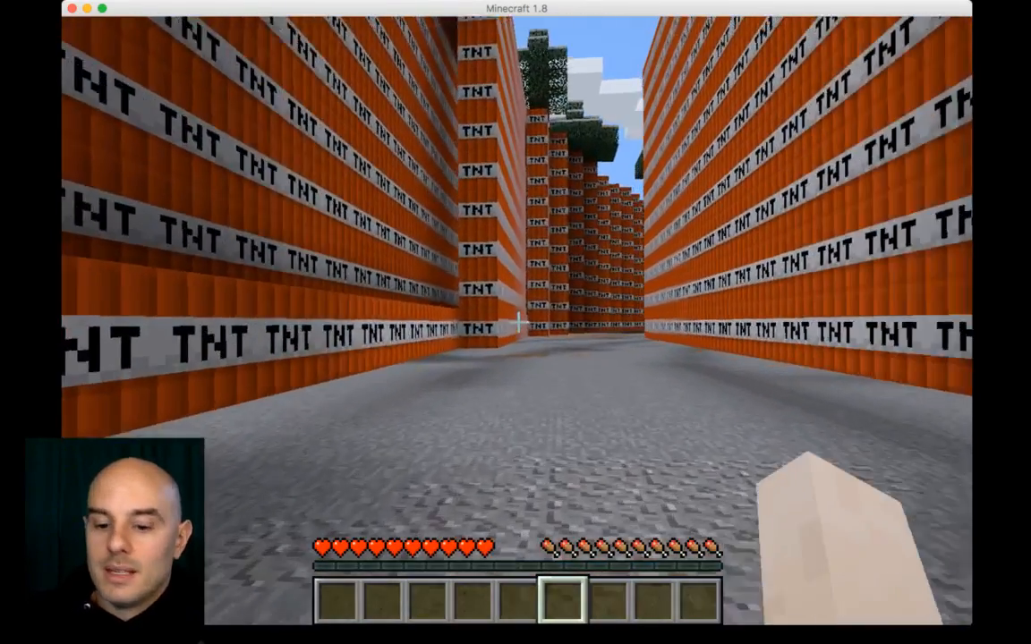
key("t")
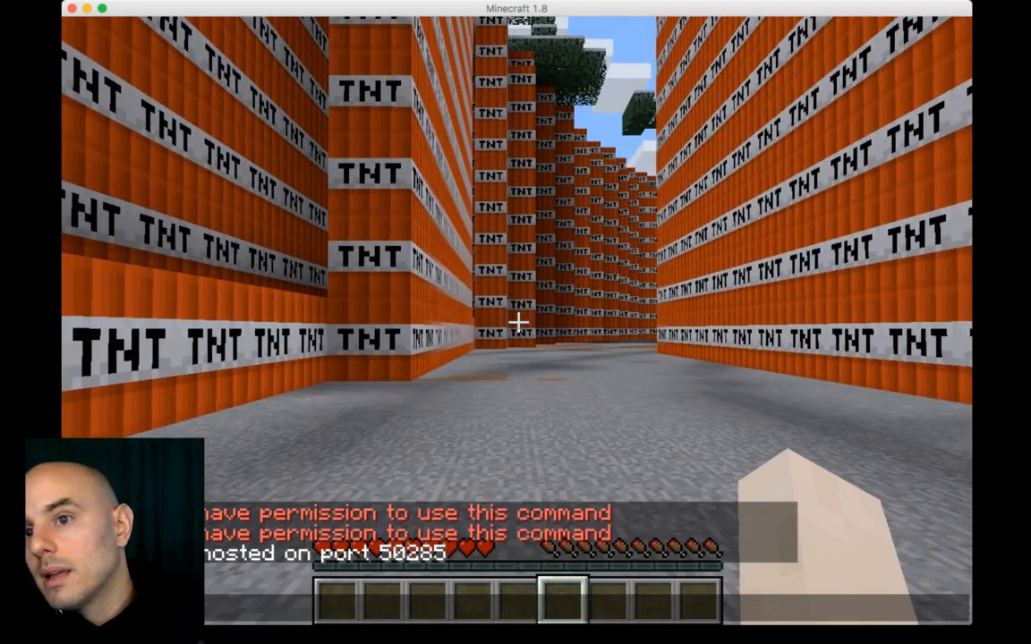
key("Escape")
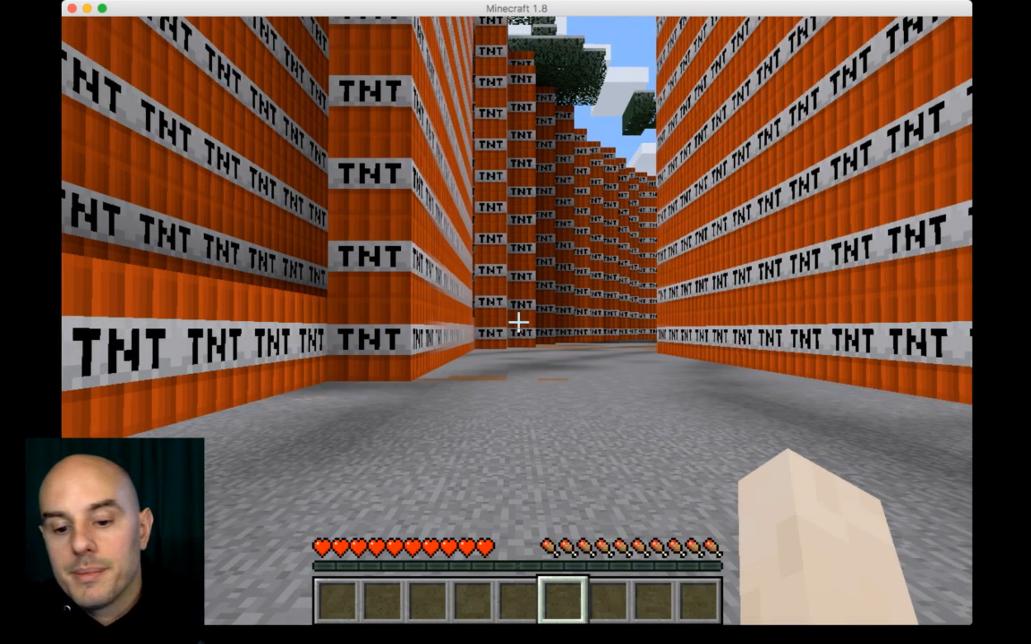
key("t")
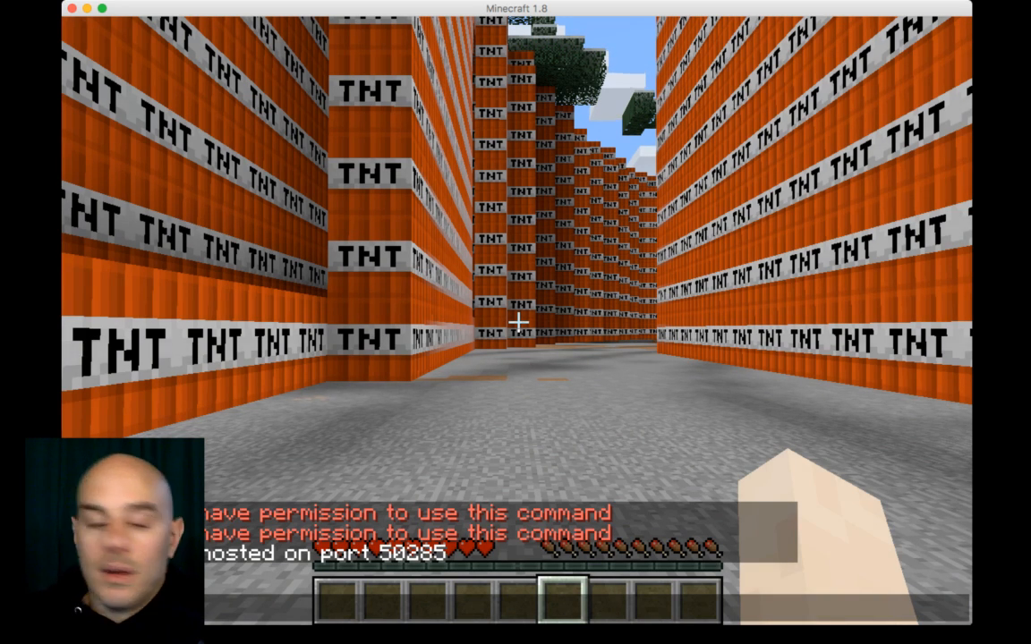
key("Escape")
Step: Walk out of the TNT maze and along its outer wall
key("w")
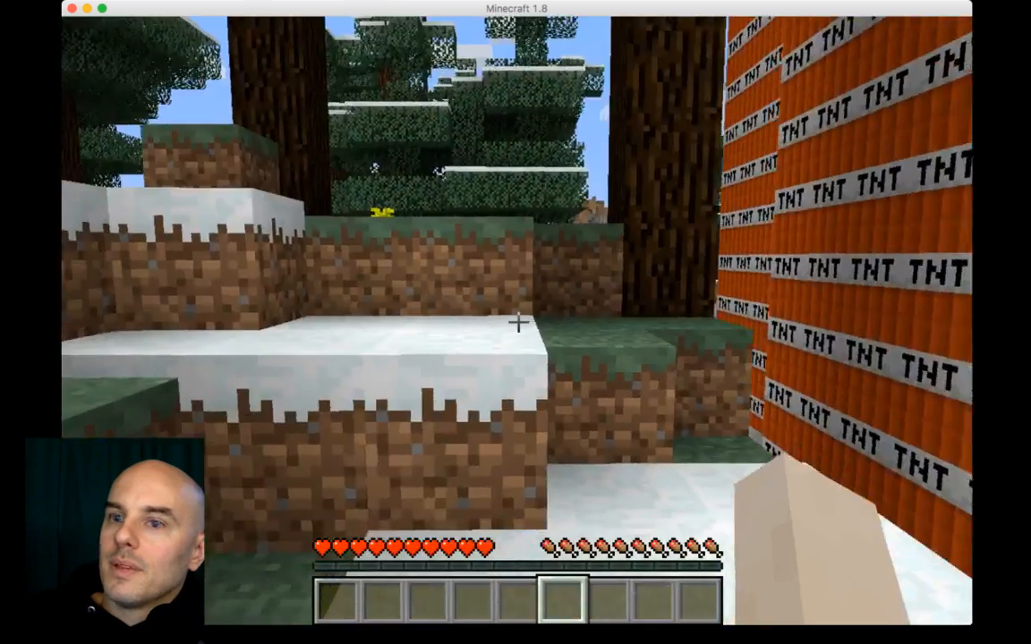
key("w")
key("space")
key("space")
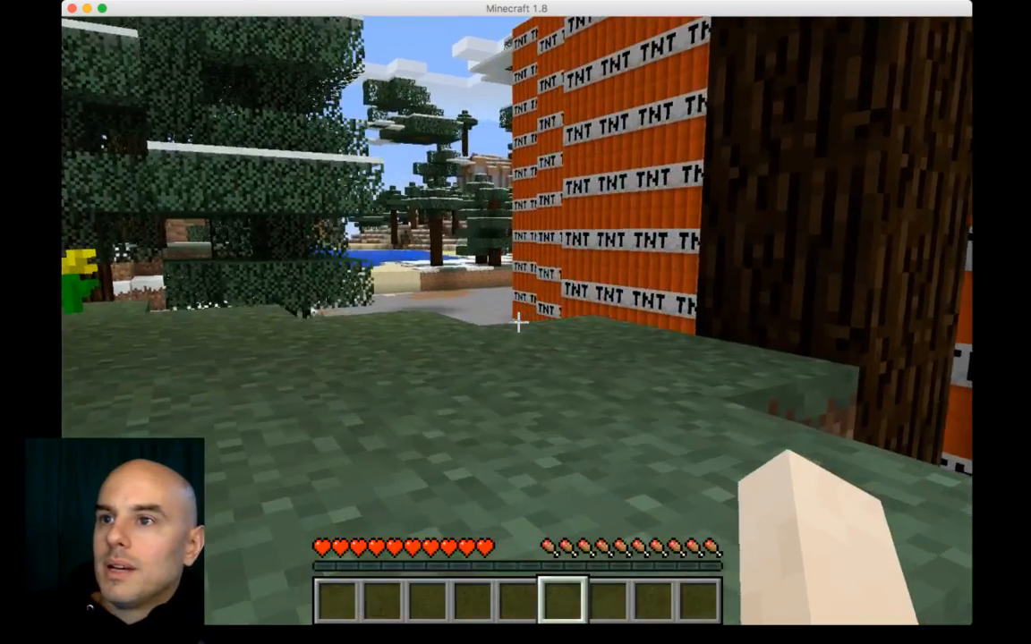
key("a")
key("w")
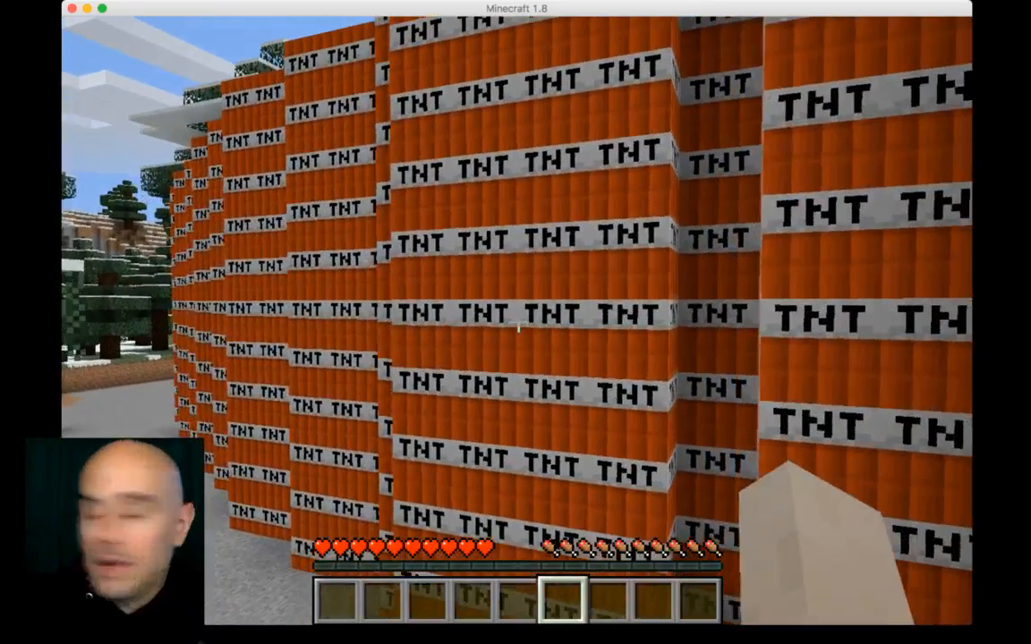
Step: Save and quit the world to the title screen
key("t")
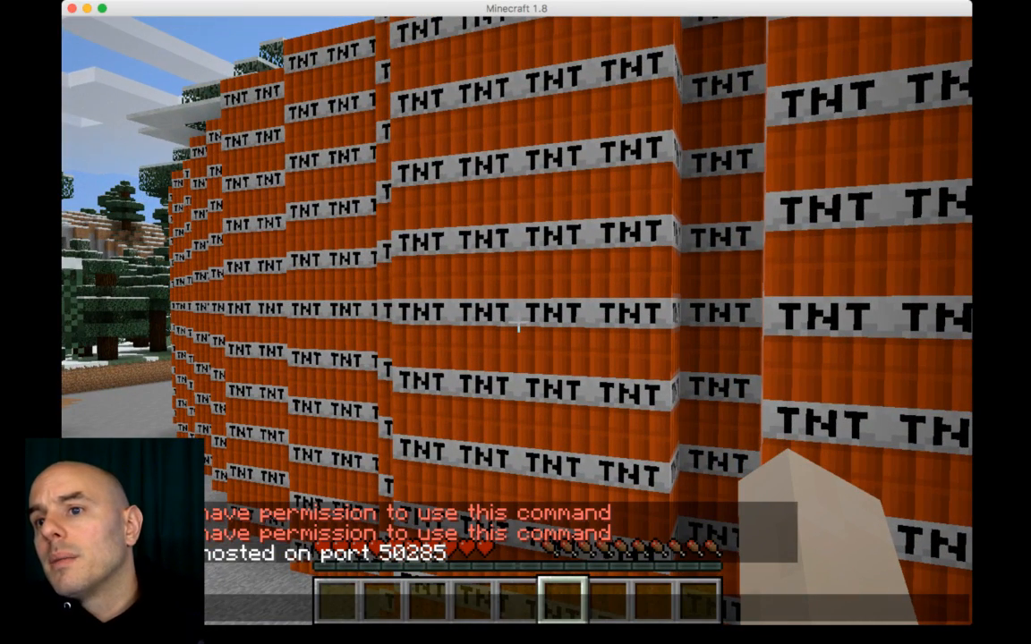
key("Escape")
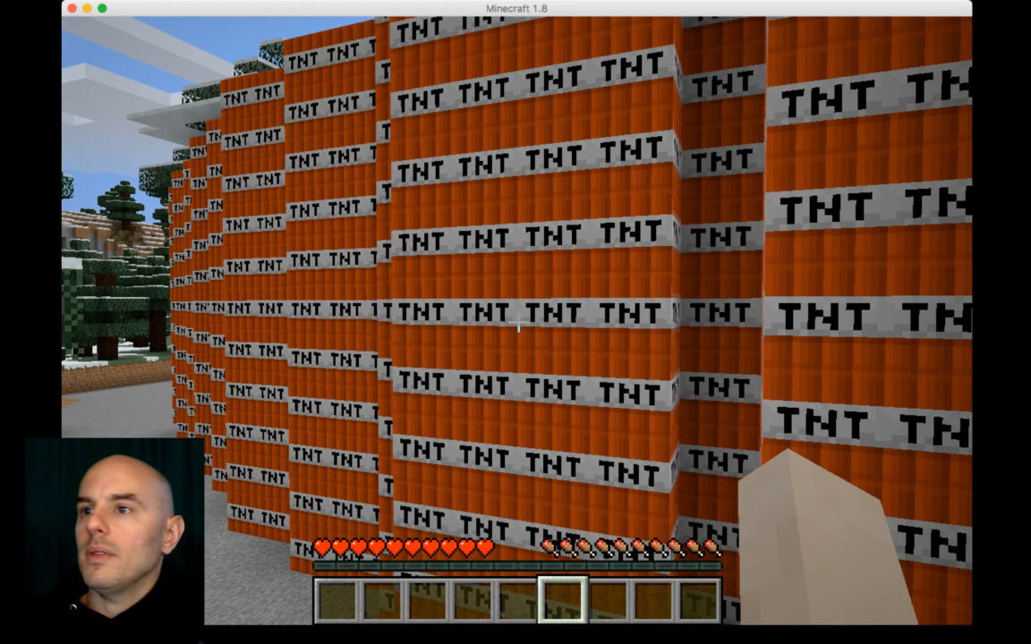
key("Escape")
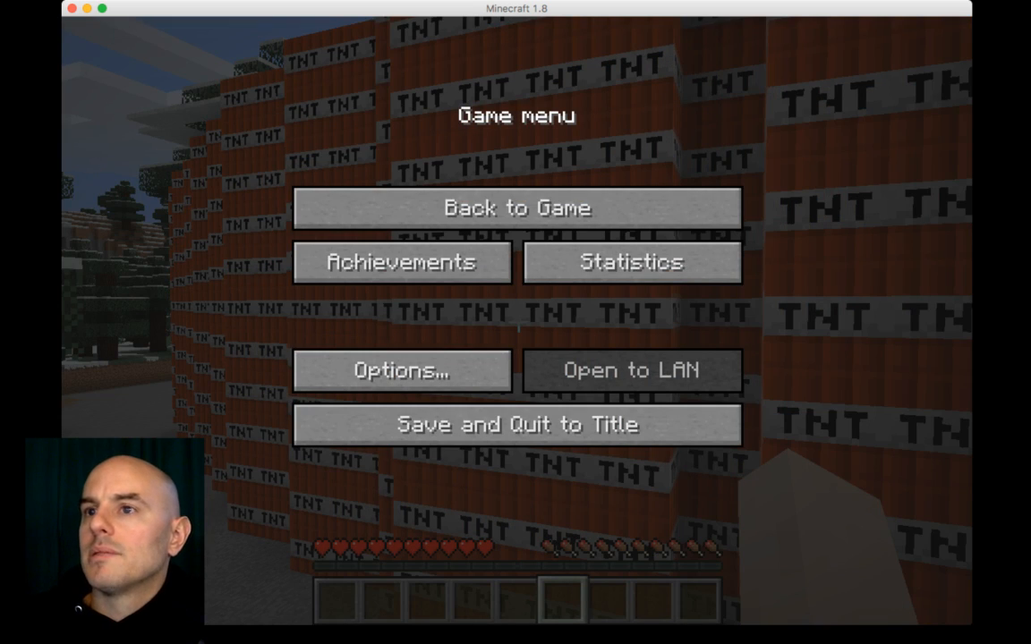
left_click(402, 371)
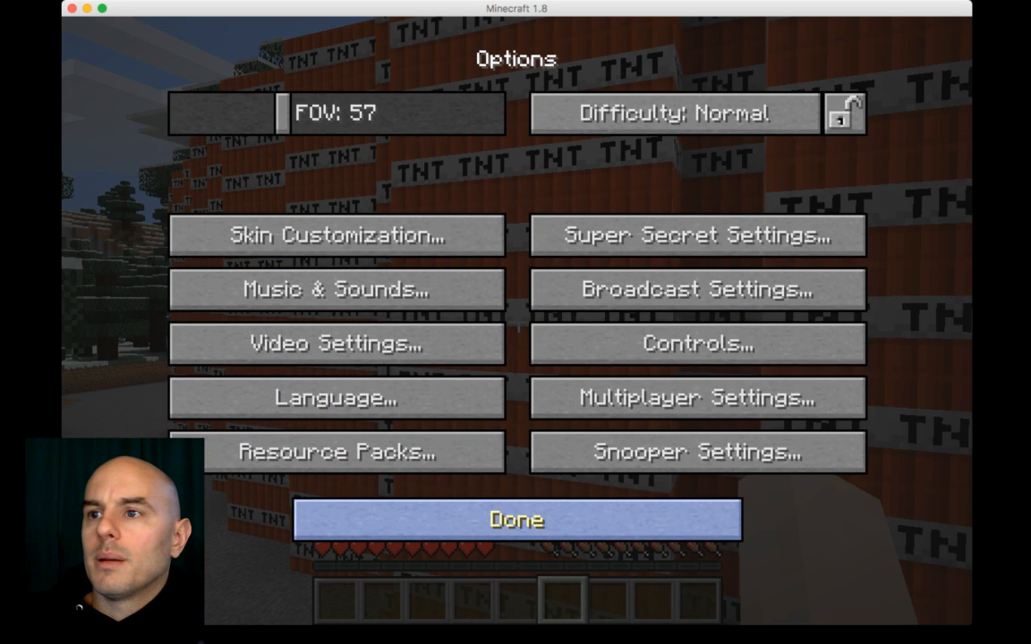
left_click(518, 520)
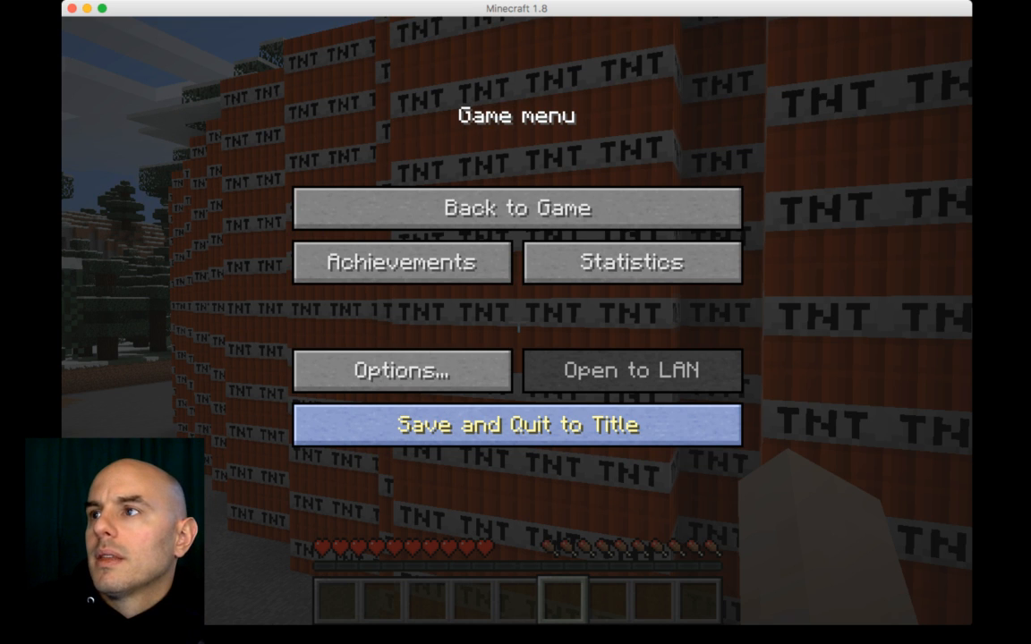
left_click(517, 425)
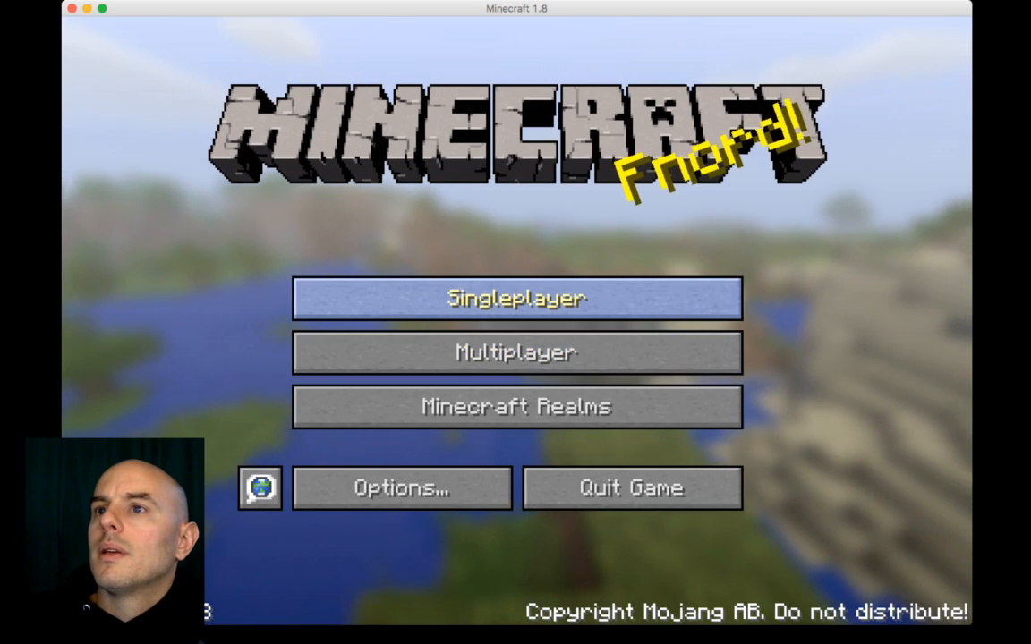
Step: Switch to MCEdit and load Untitled World 4
left_click(517, 299)
left_click(517, 133)
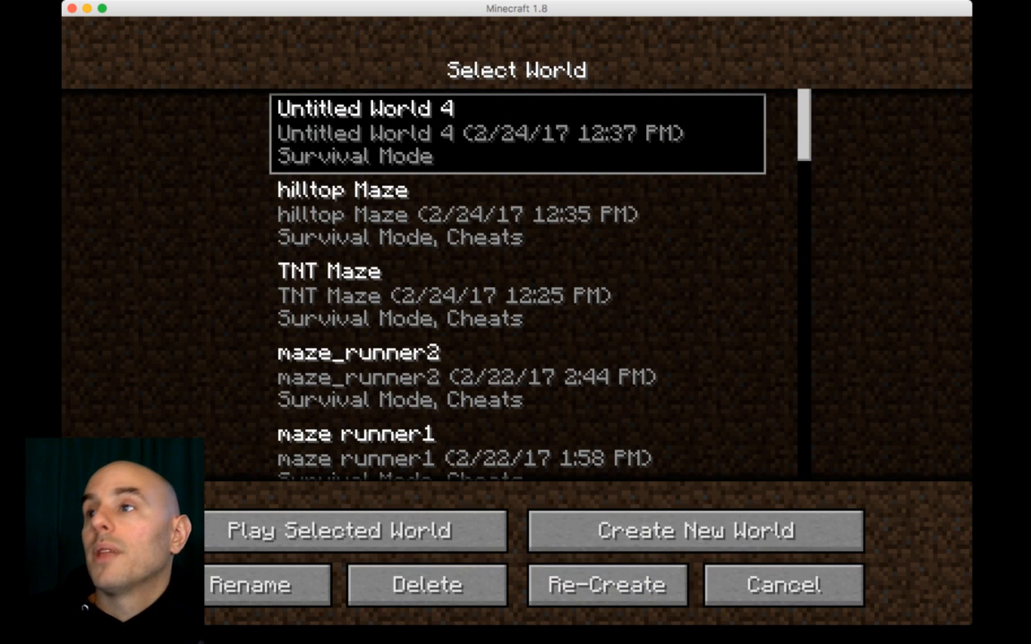
key("super+Tab")
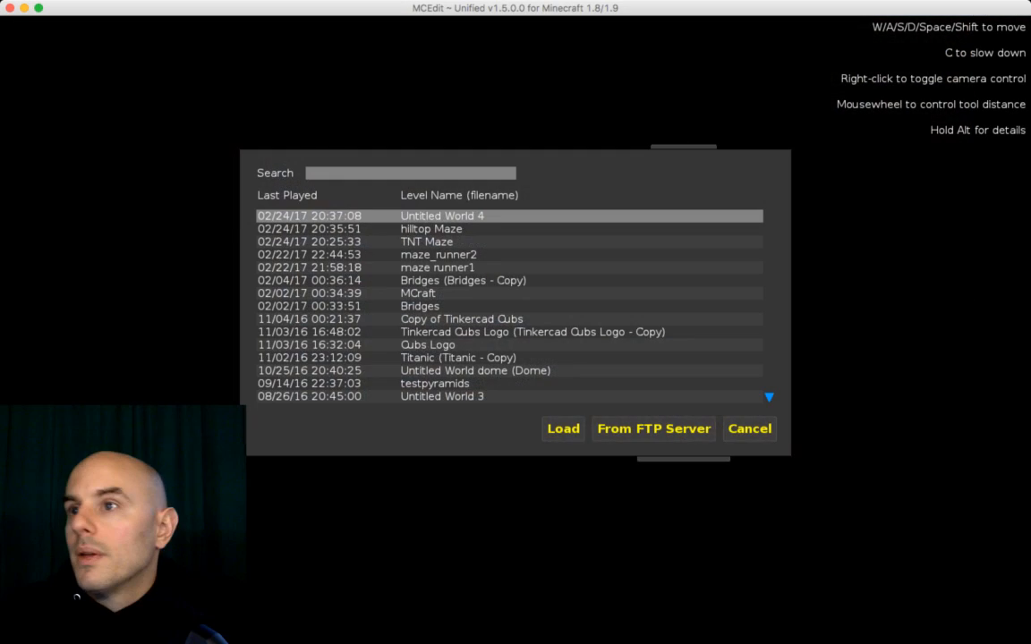
key("super+Tab")
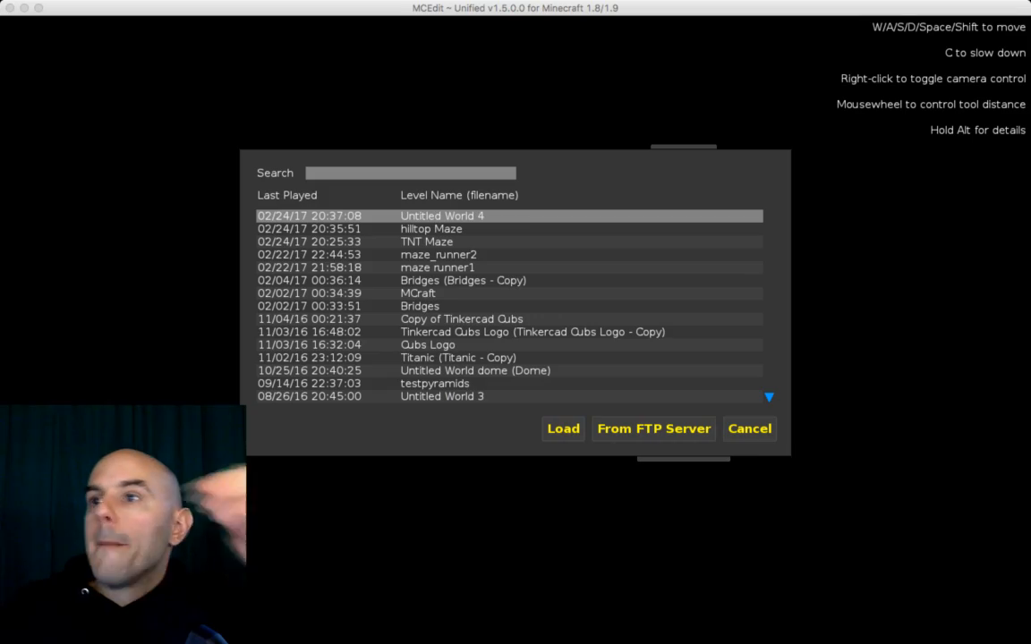
left_click(563, 429)
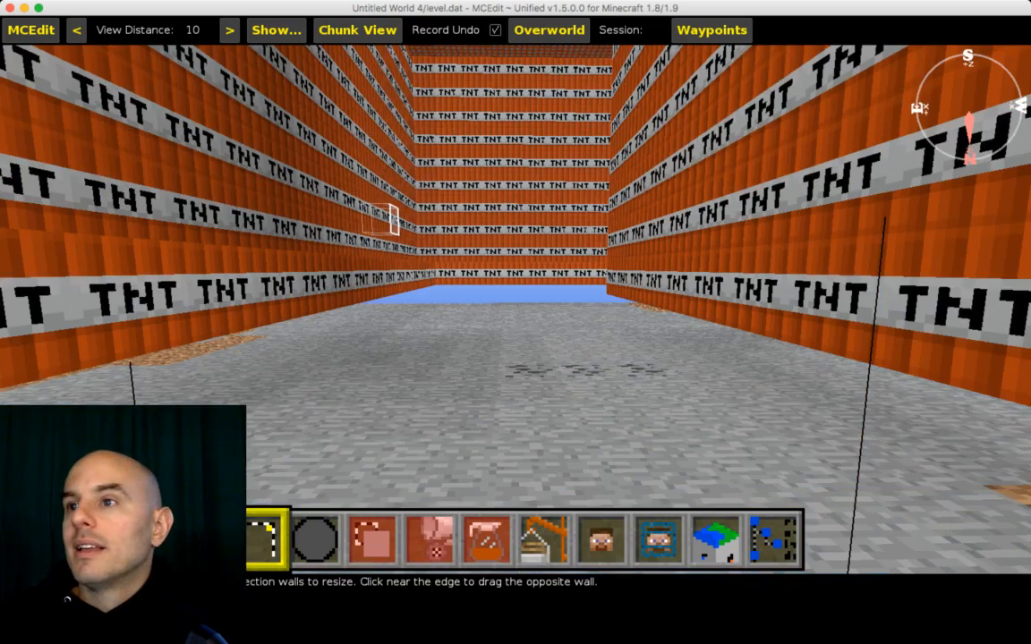
Step: Fly the camera above the world to view the TNT maze from overhead
key("s")
key("space")
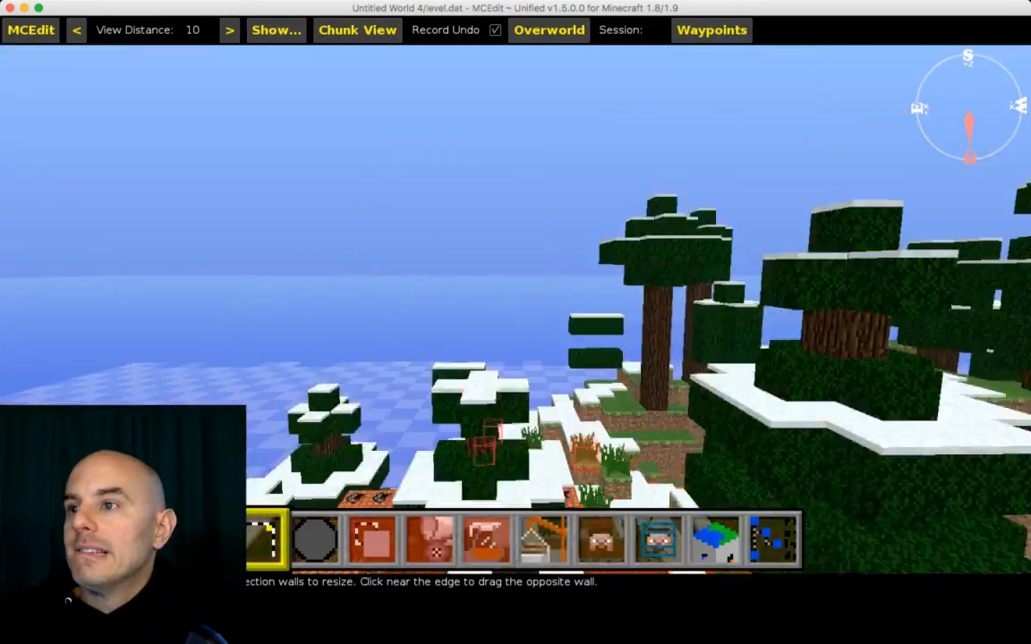
right_click(442, 319)
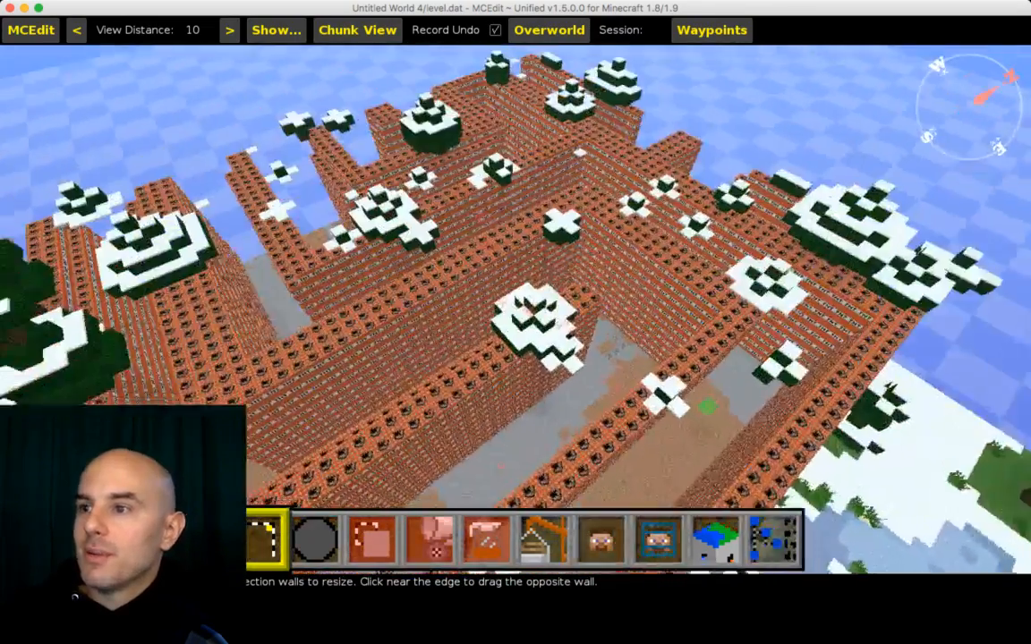
key("a")
key("space")
key("s")
key("d")
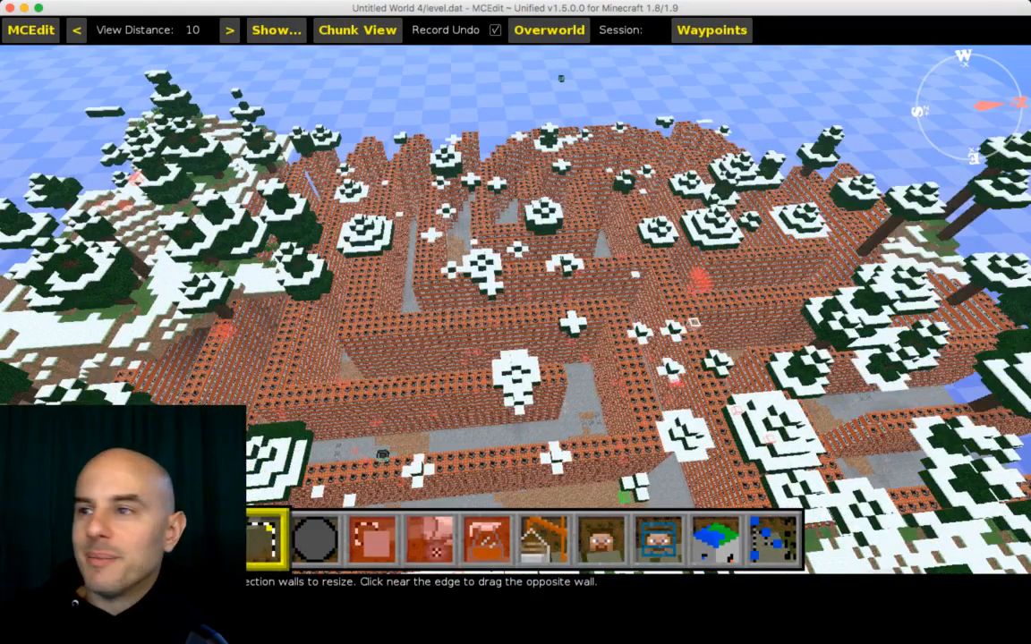
key("s")
key("d")
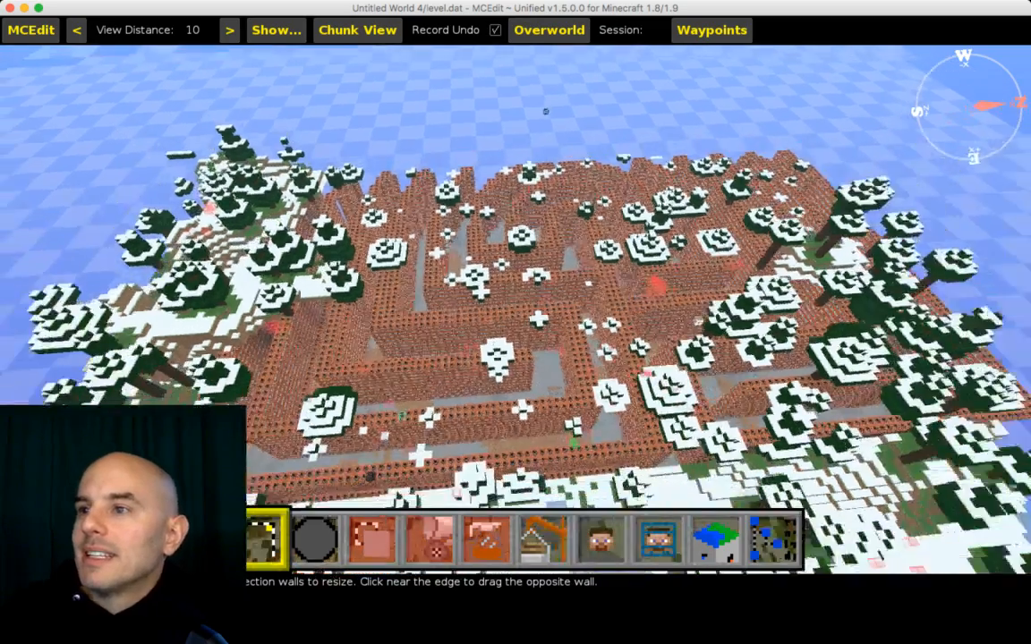
key("w")
key("d")
key("w")
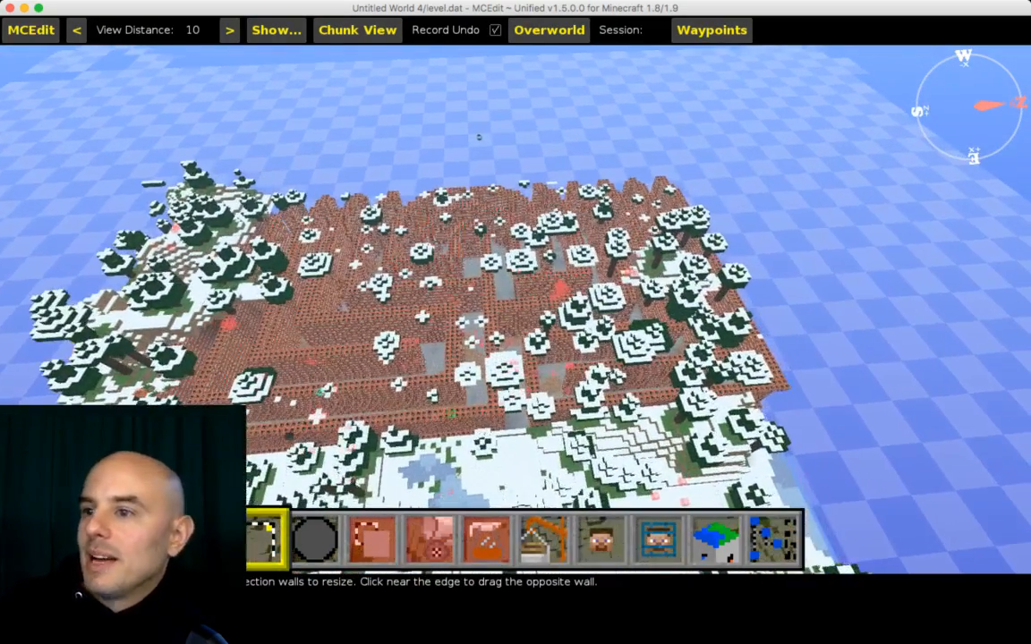
key("w")
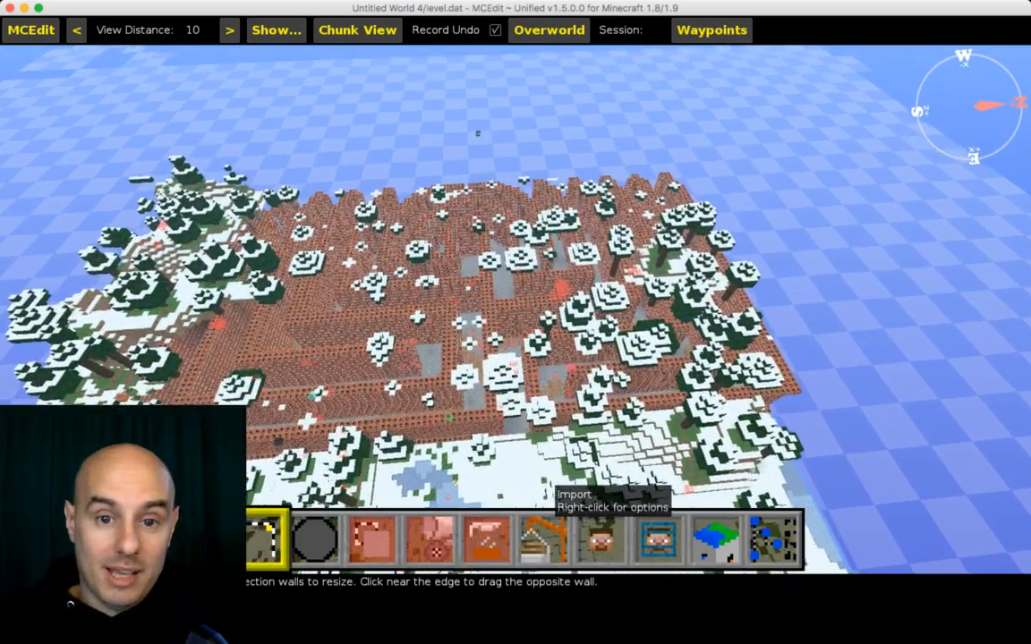
key("w")
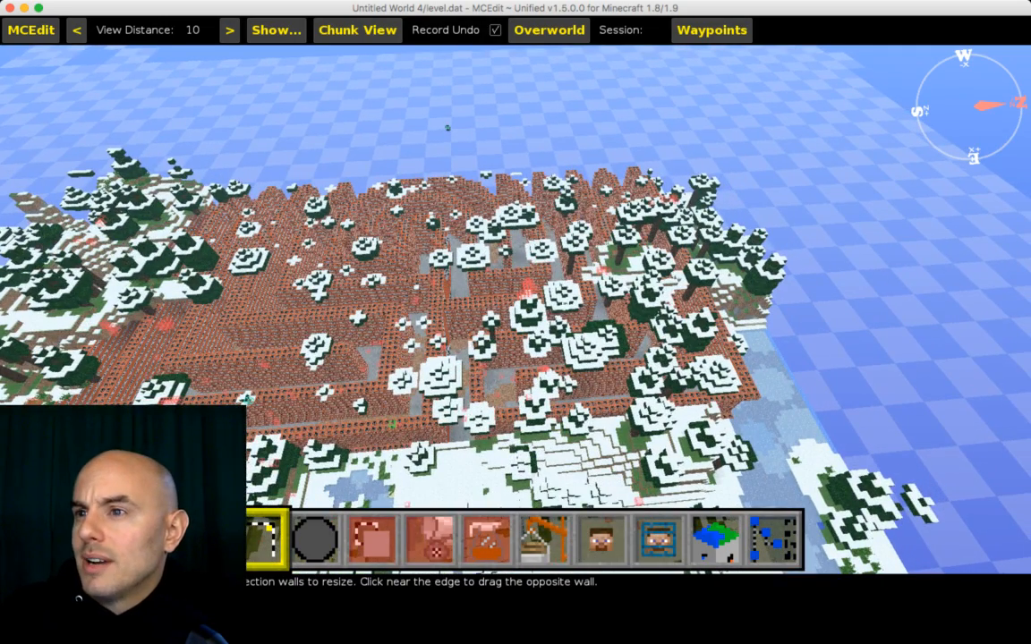
key("w")
key("s")
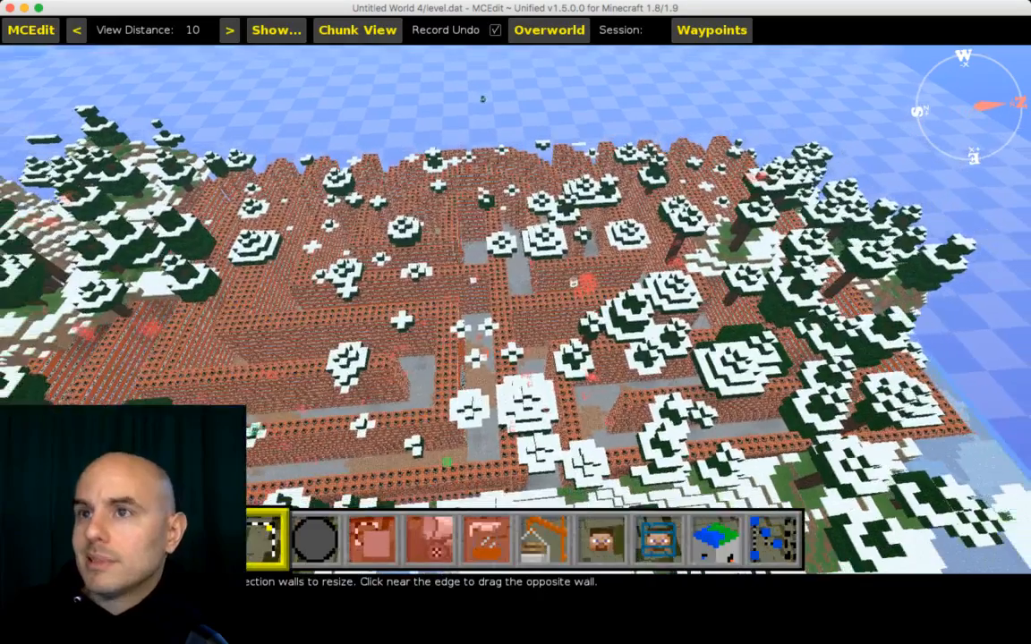
key("Escape")
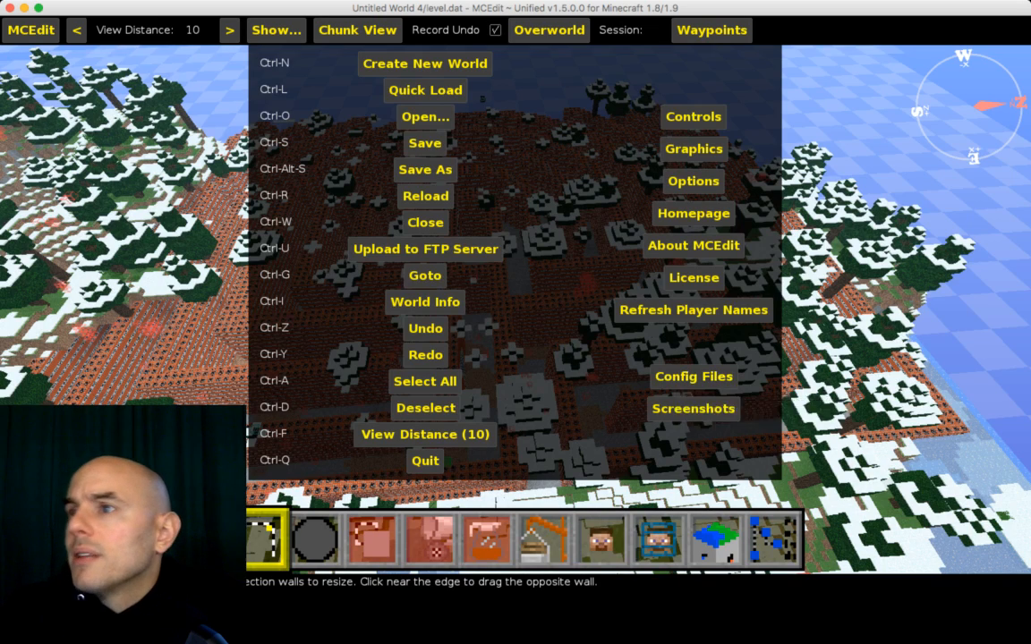
left_click(693, 181)
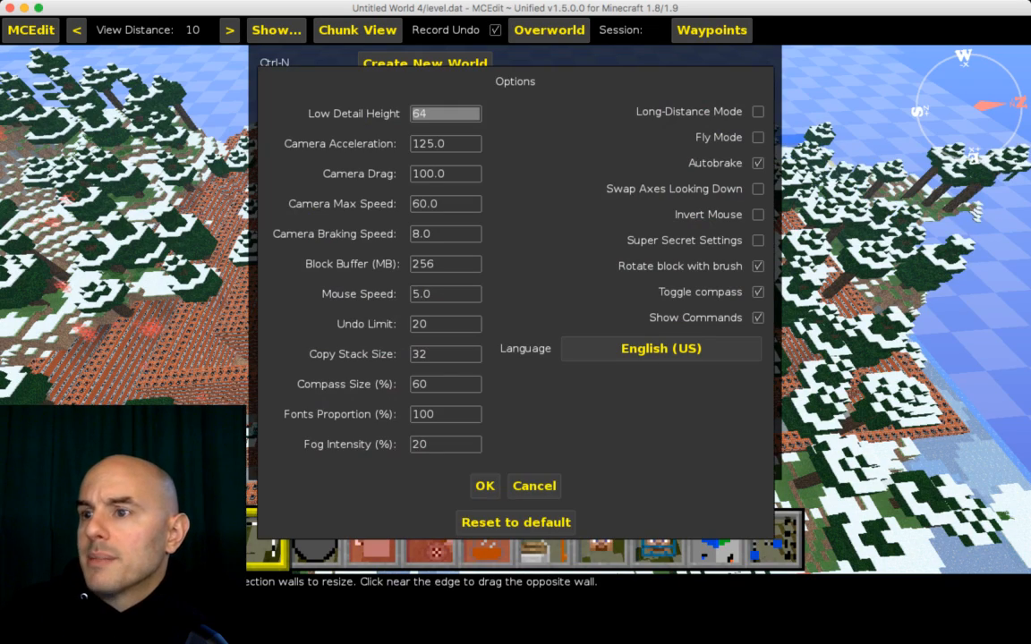
key("Escape")
key("Escape")
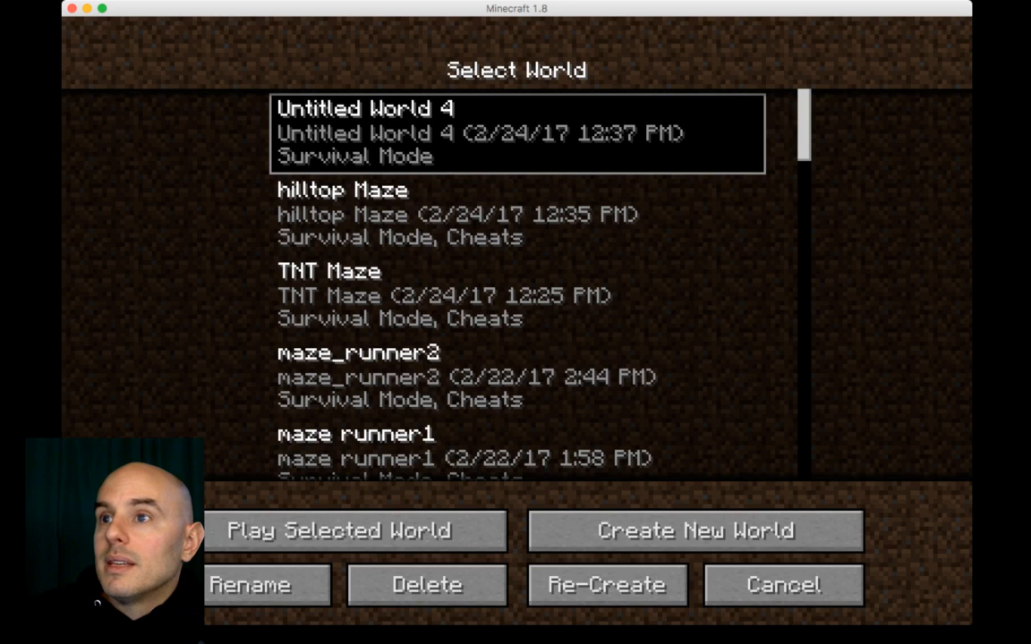
Step: Load the hilltop Maze world and walk through its corridors
double_click(518, 214)
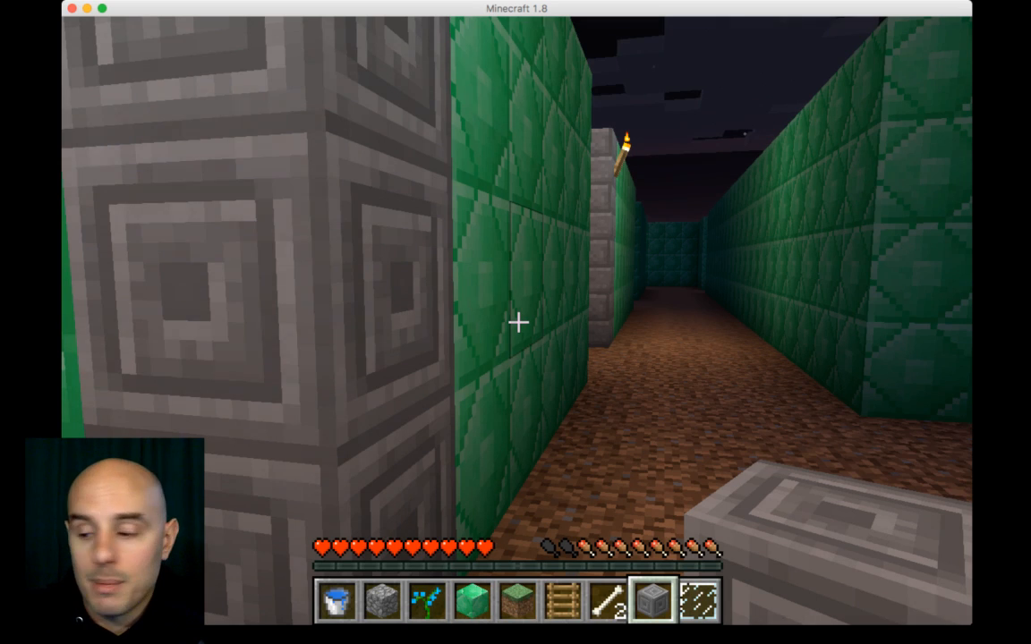
key("w")
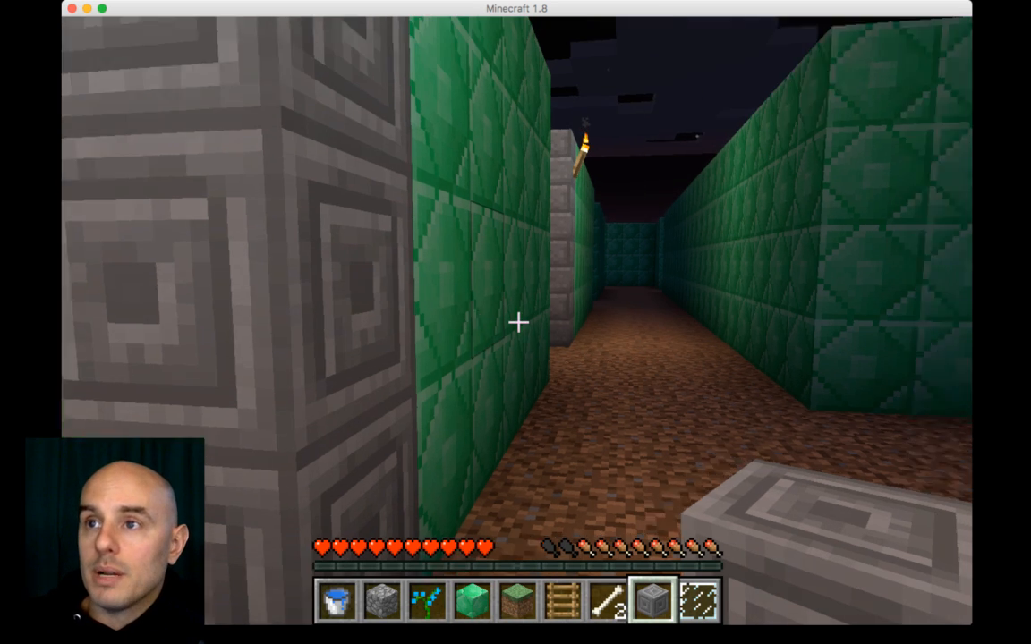
key("w")
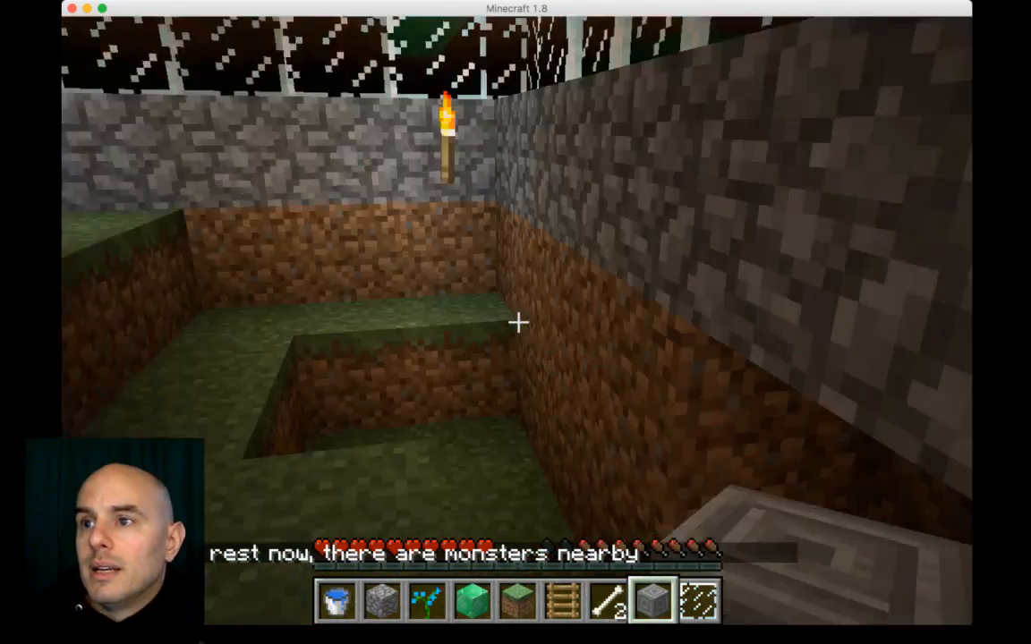
key("w")
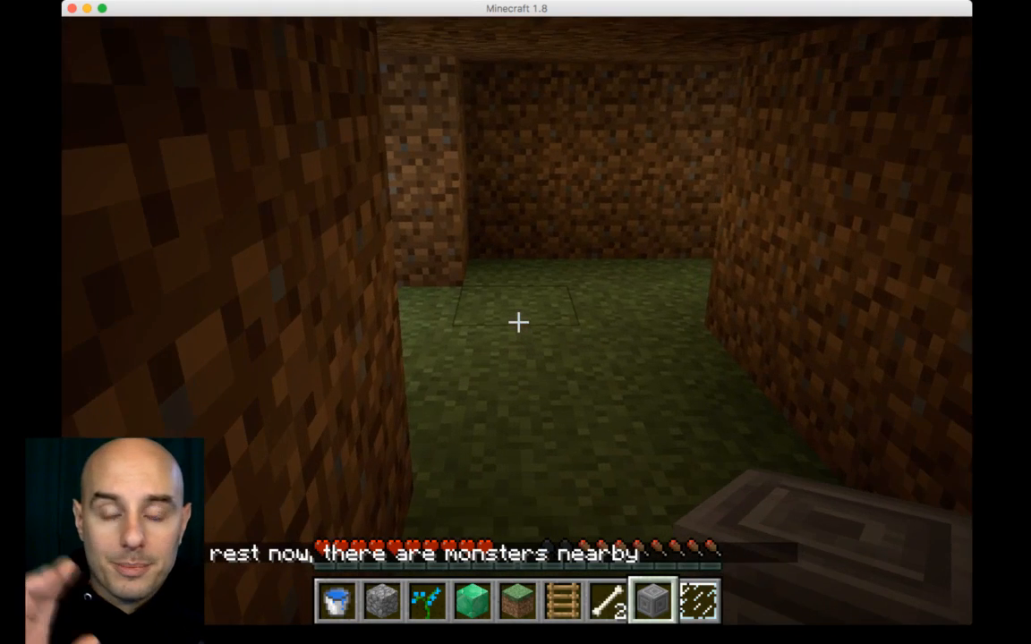